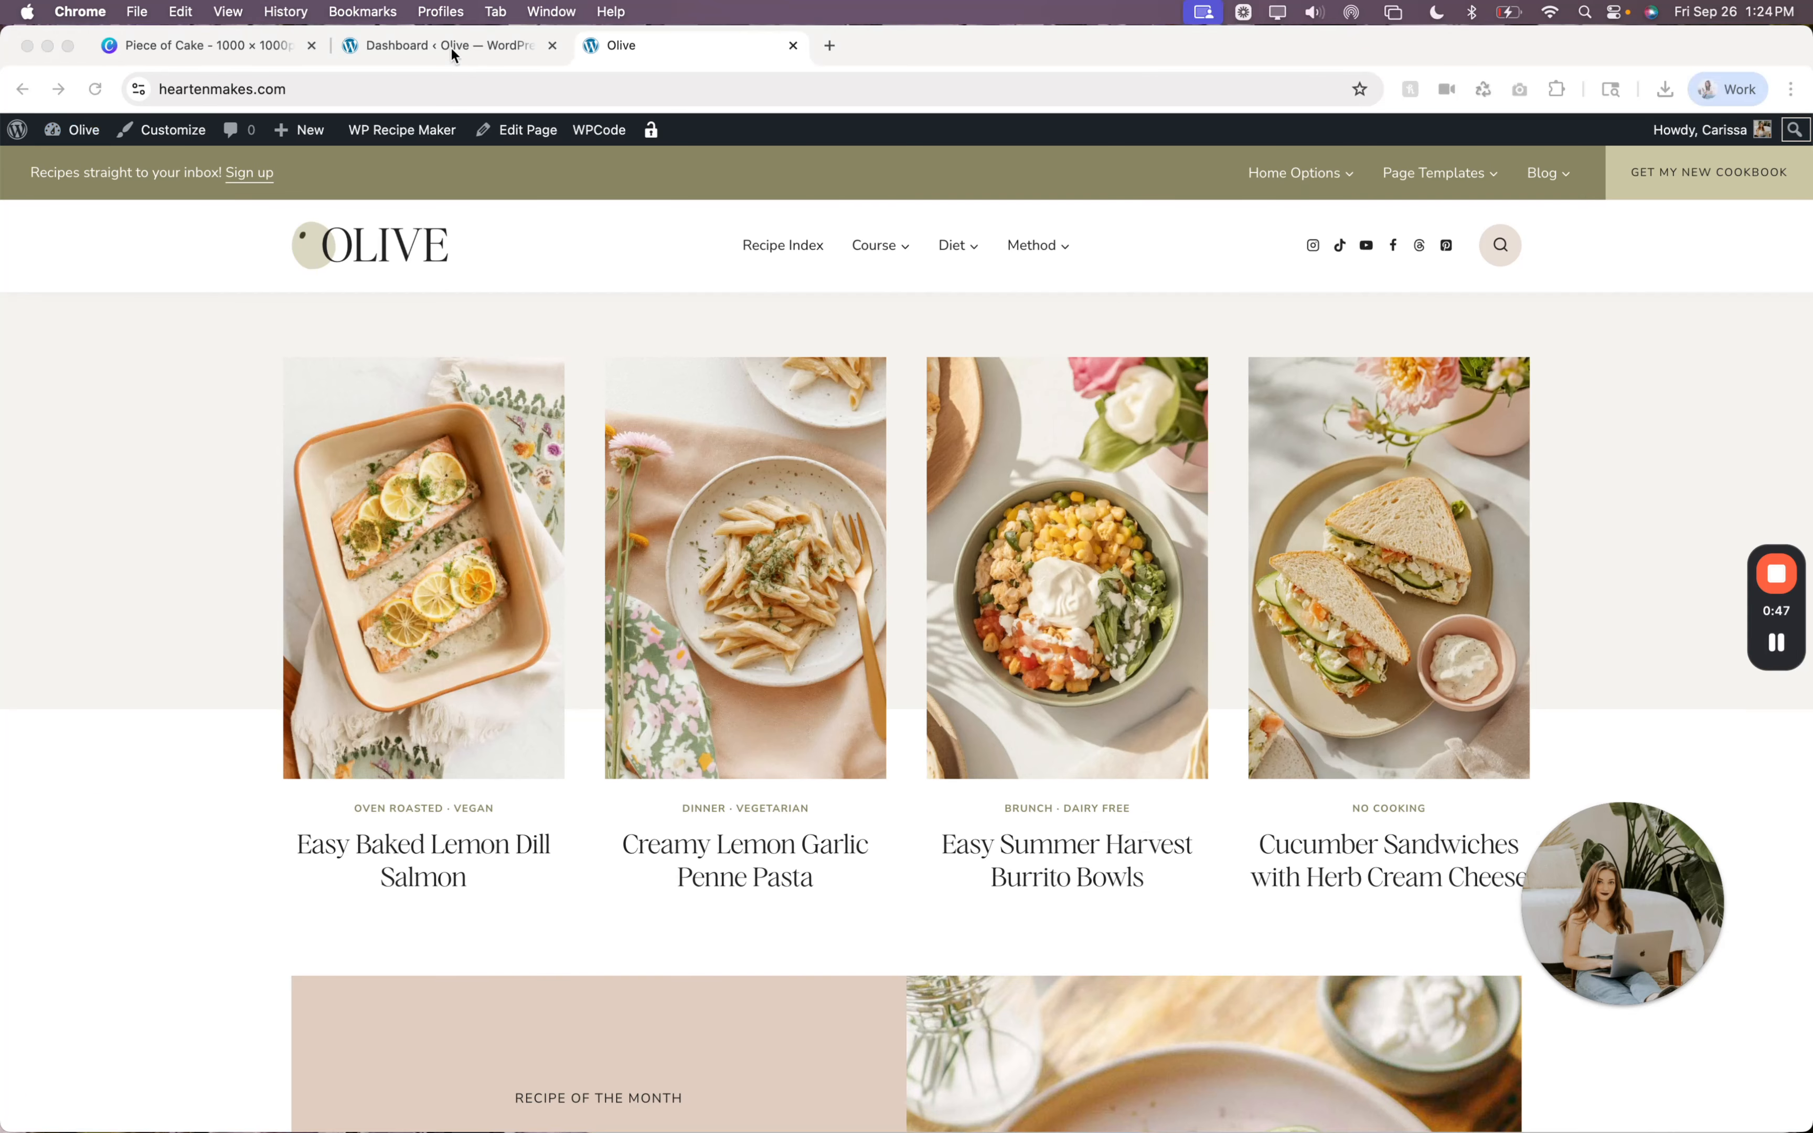
Open the WordPress theme customizer for the Olive site and bring up the header's logo settings.
left_click(450, 46)
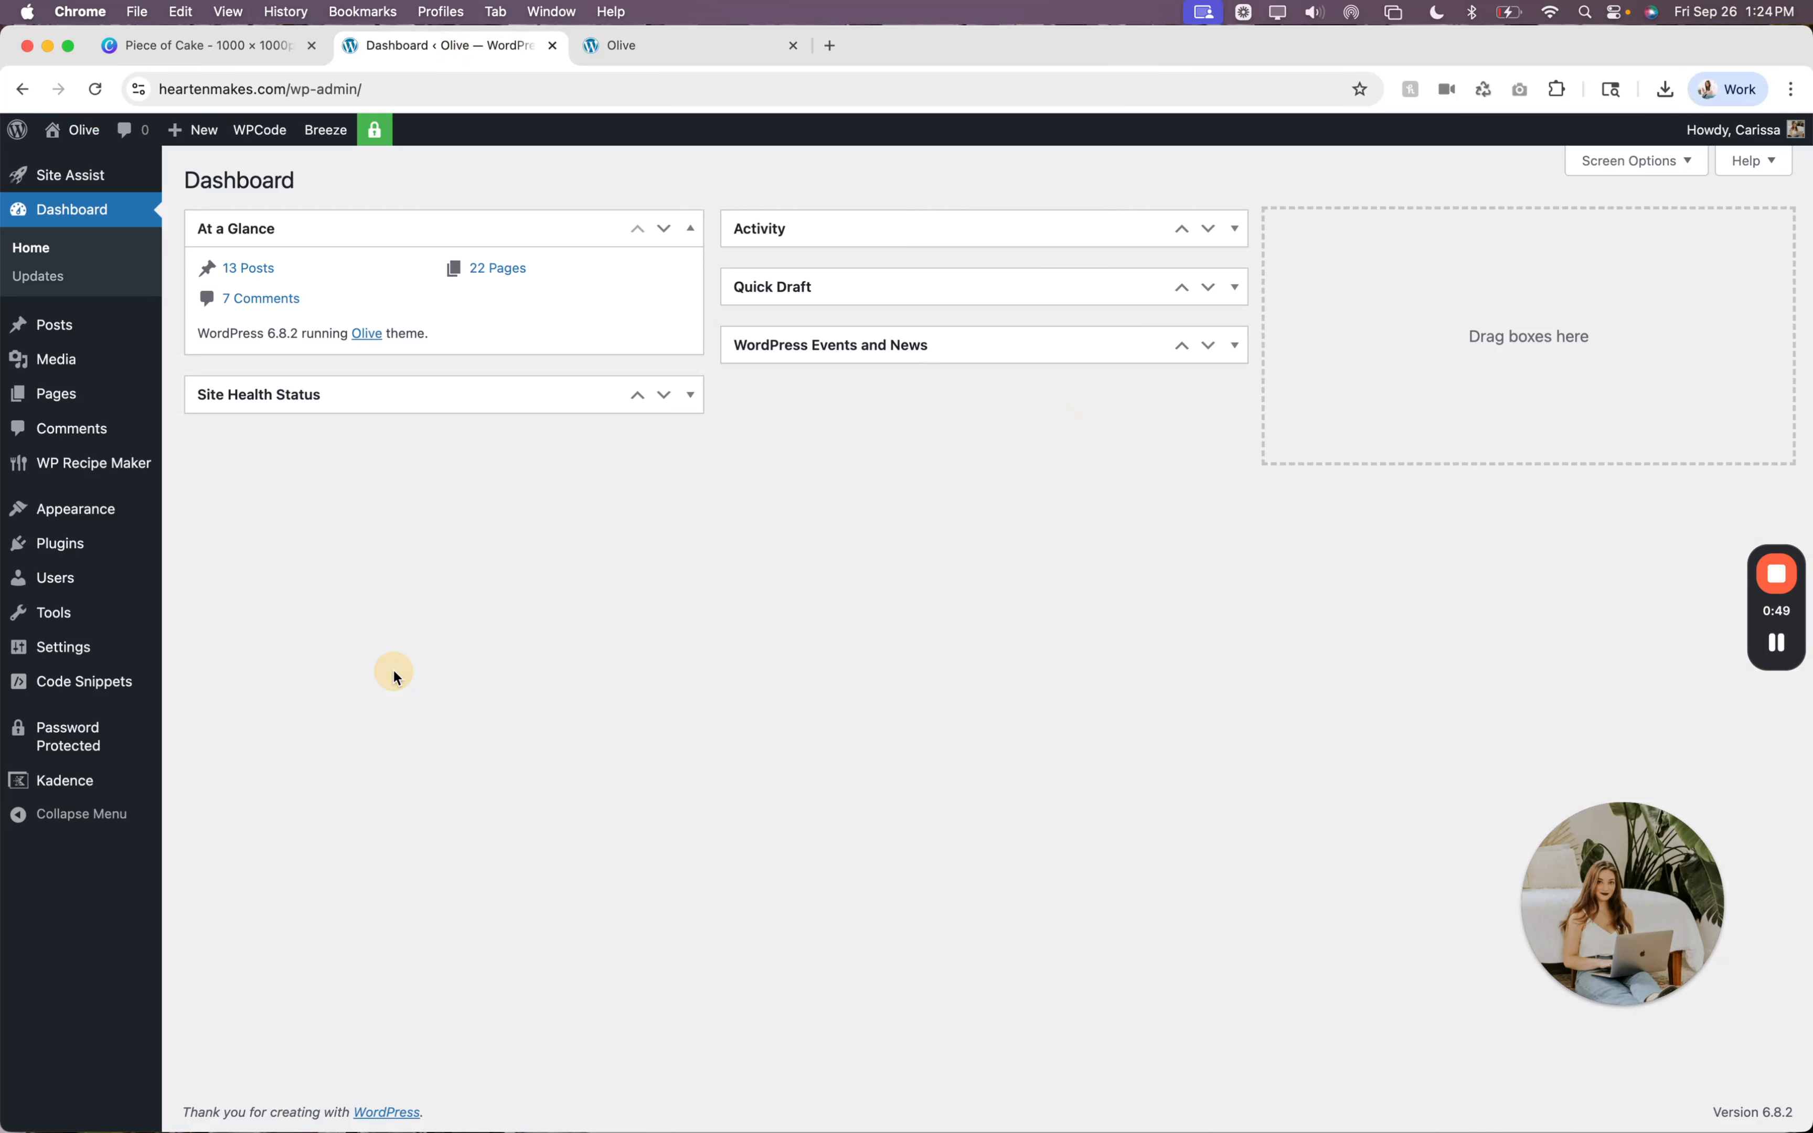
mouse_move(128, 521)
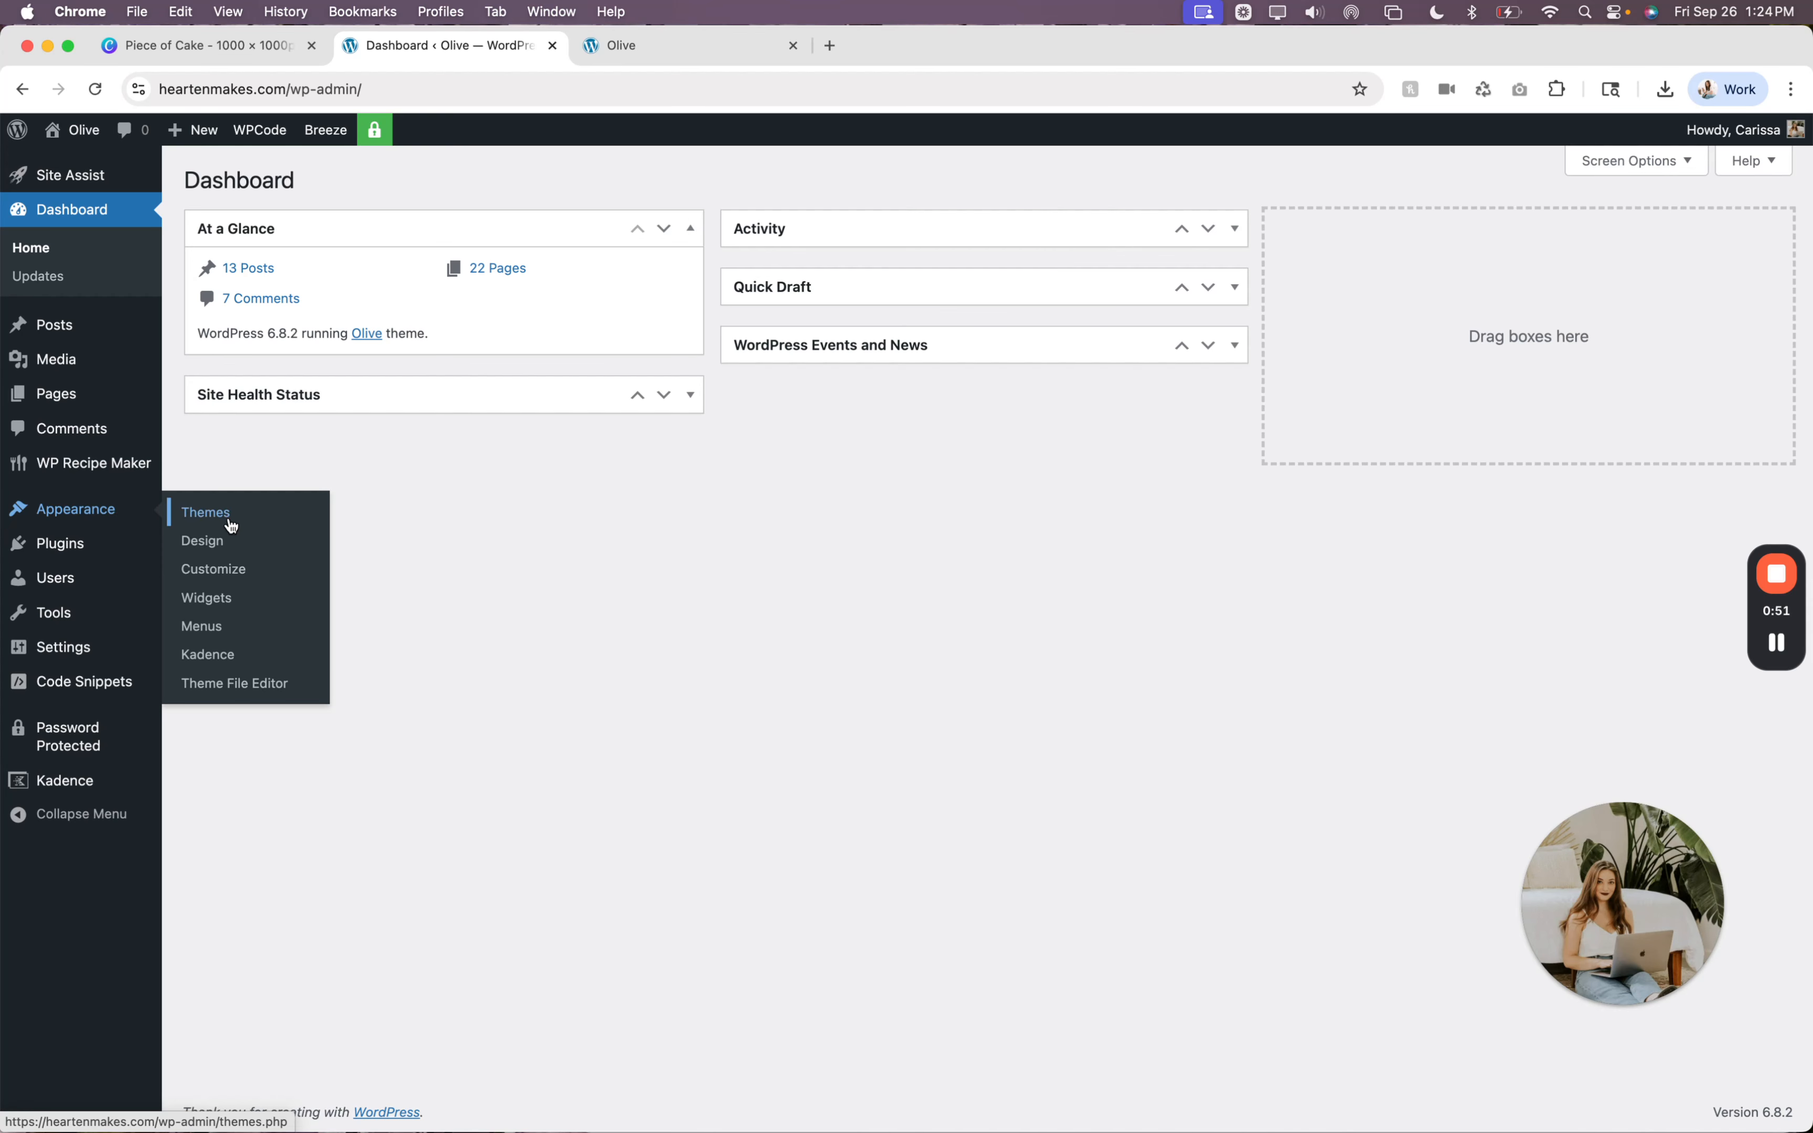
left_click(241, 579)
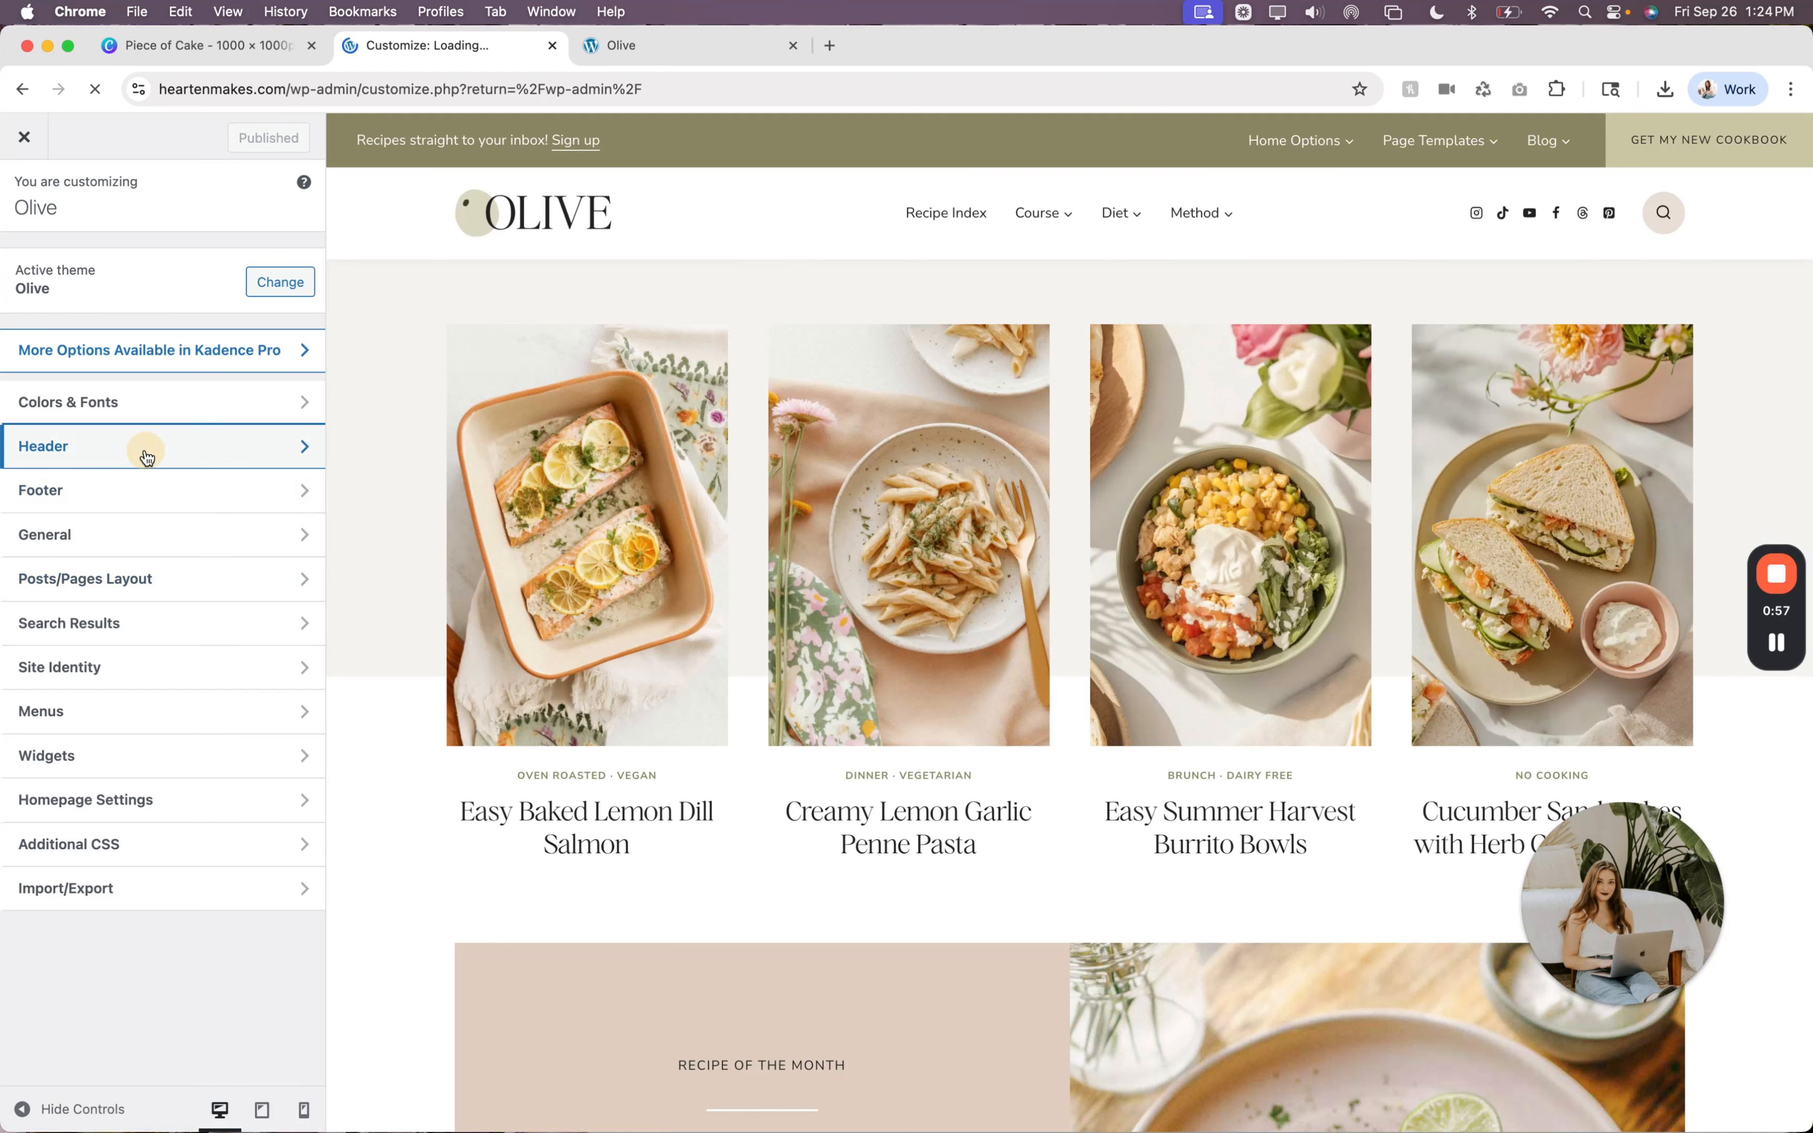
left_click(146, 456)
left_click(80, 324)
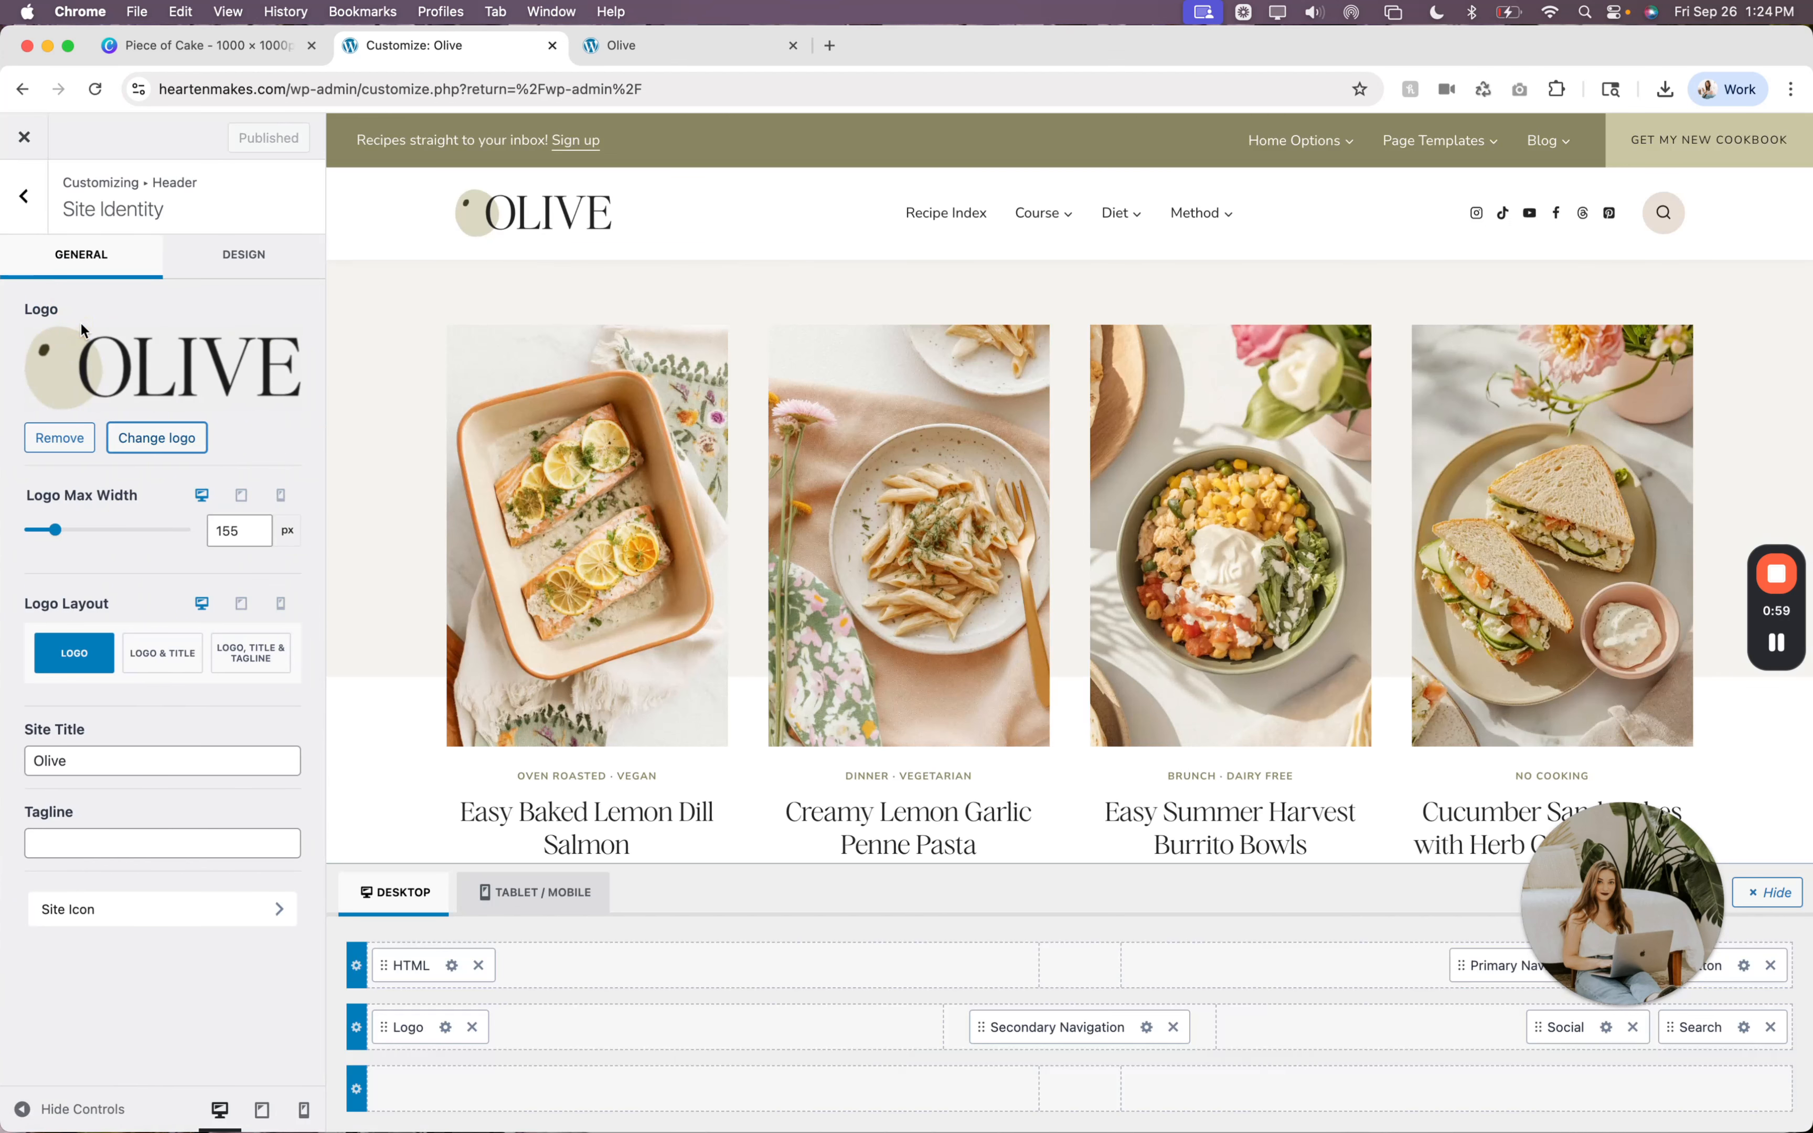
Return to the customizer overview and reopen the logo settings from the logo in the site preview.
left_click(25, 196)
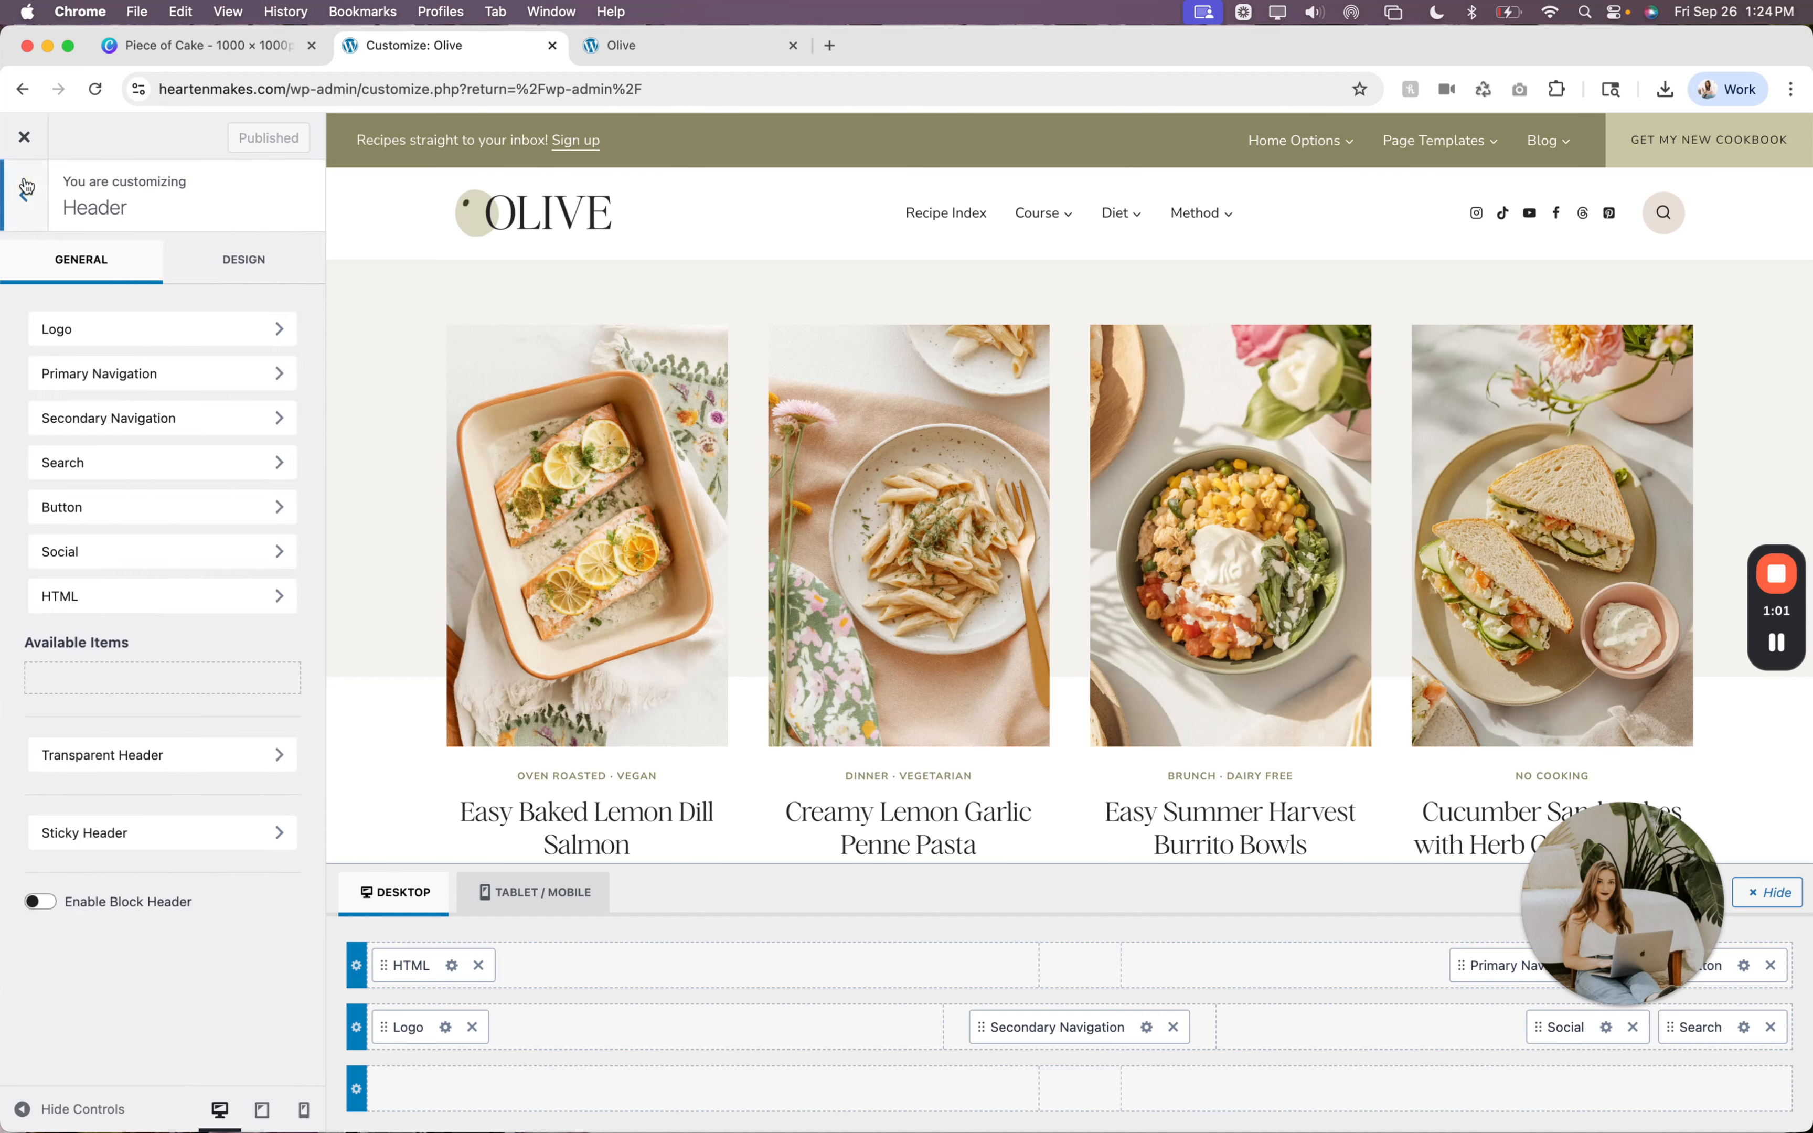
left_click(25, 196)
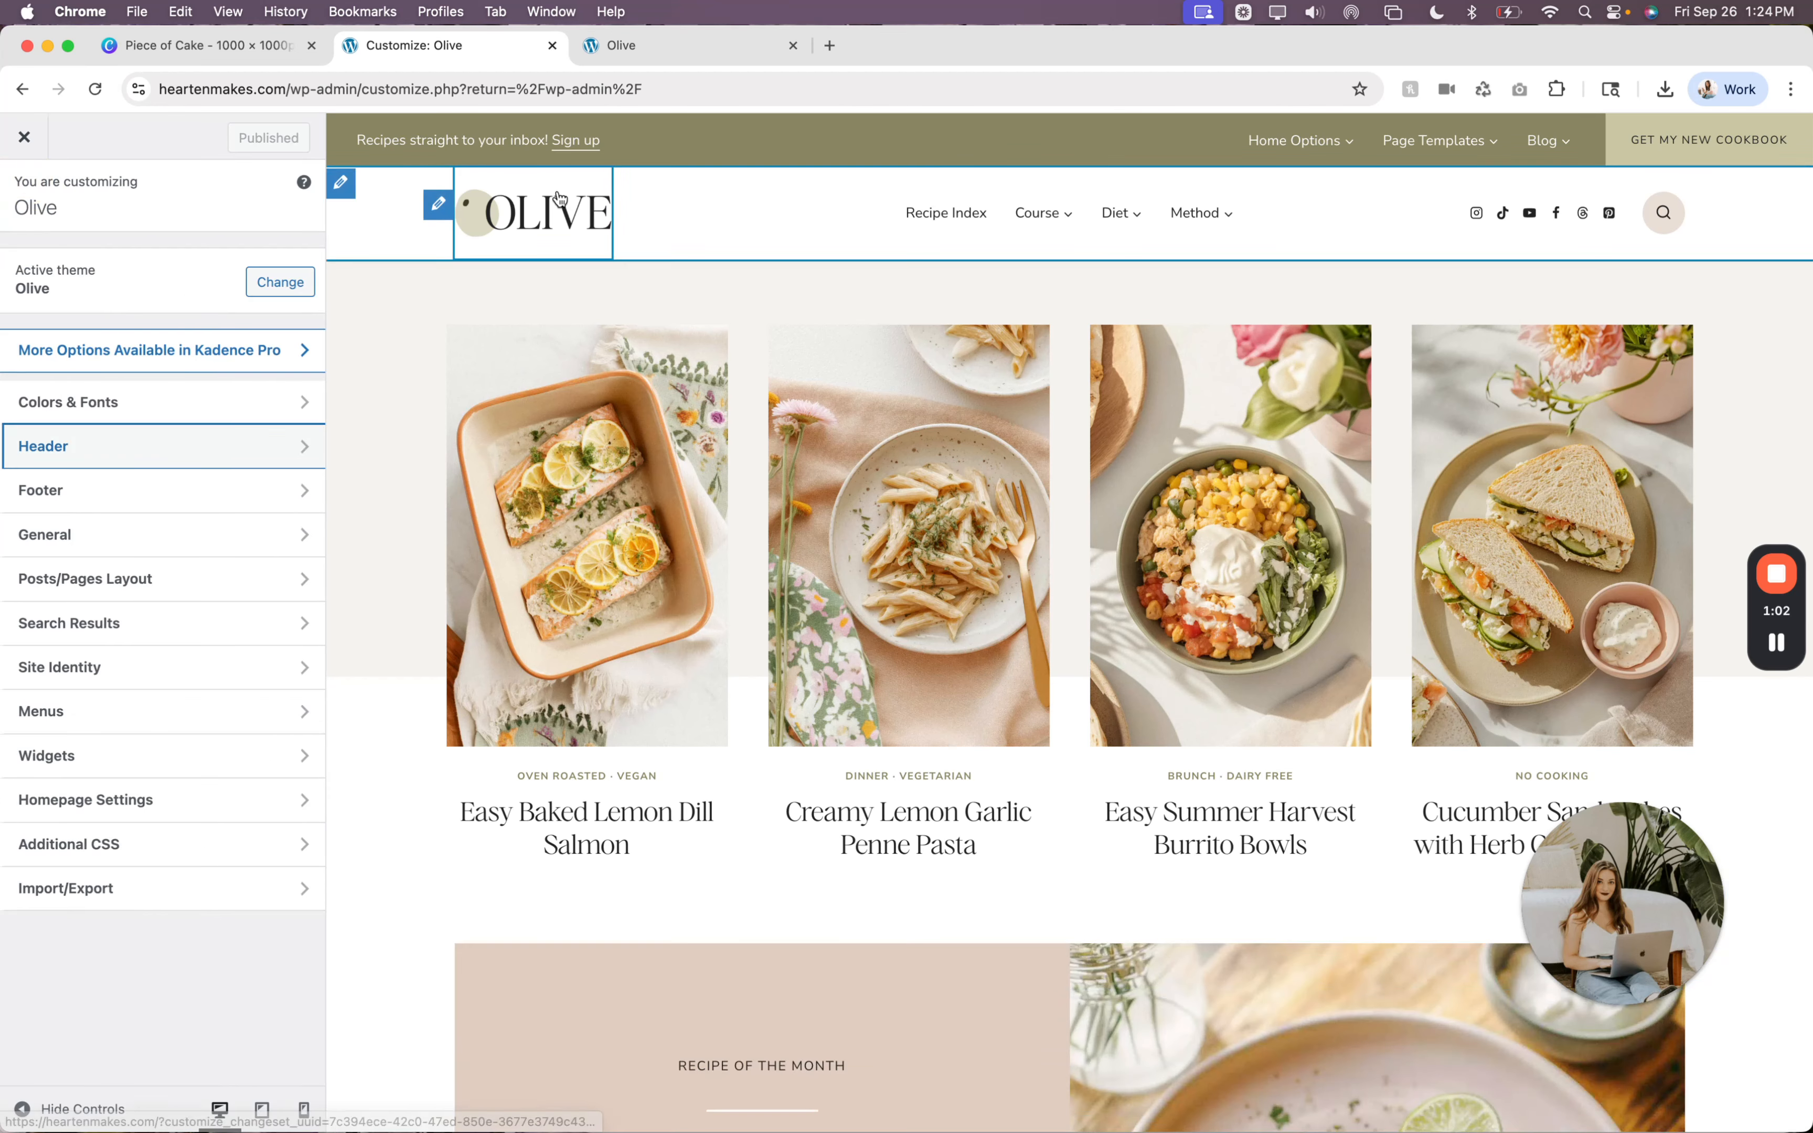
left_click(442, 209)
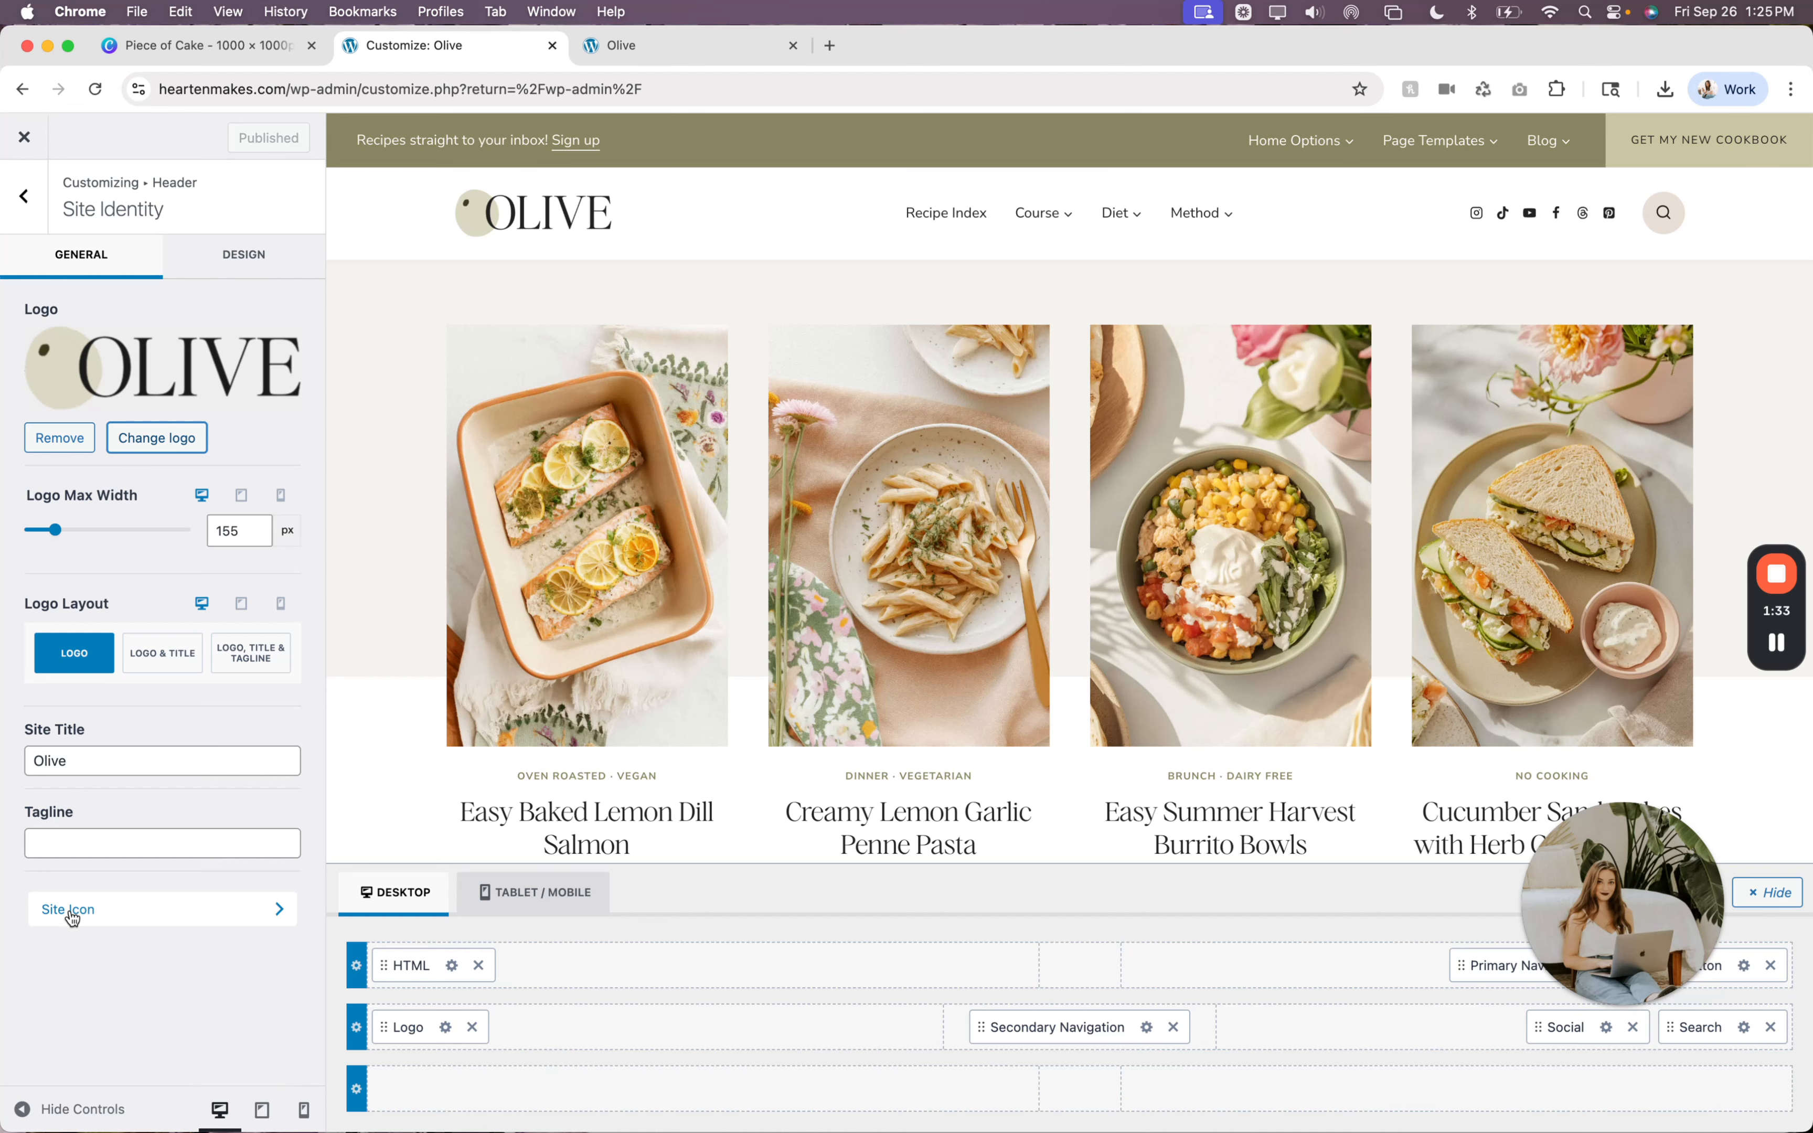
Switch to the Piece of Cake design in Canva and review its logo, submark and favicon pages.
left_click(224, 46)
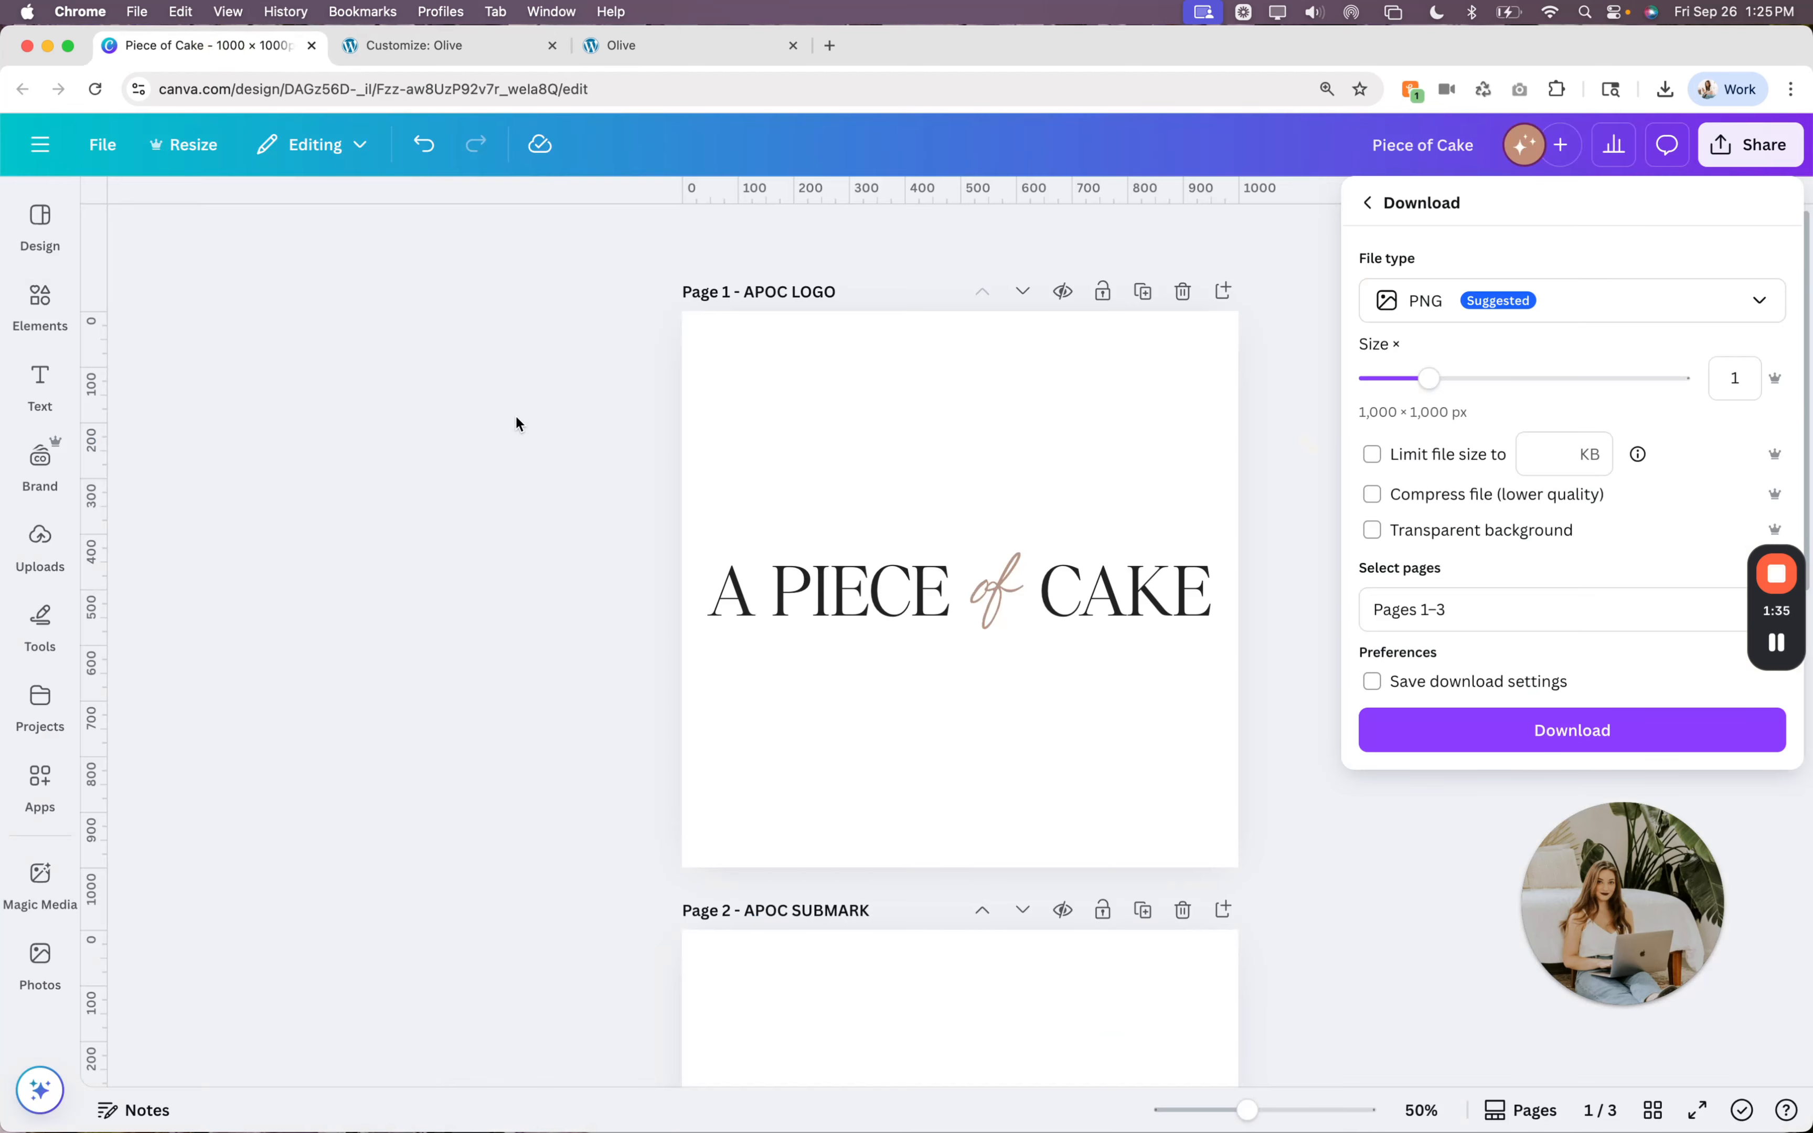
left_click(1319, 558)
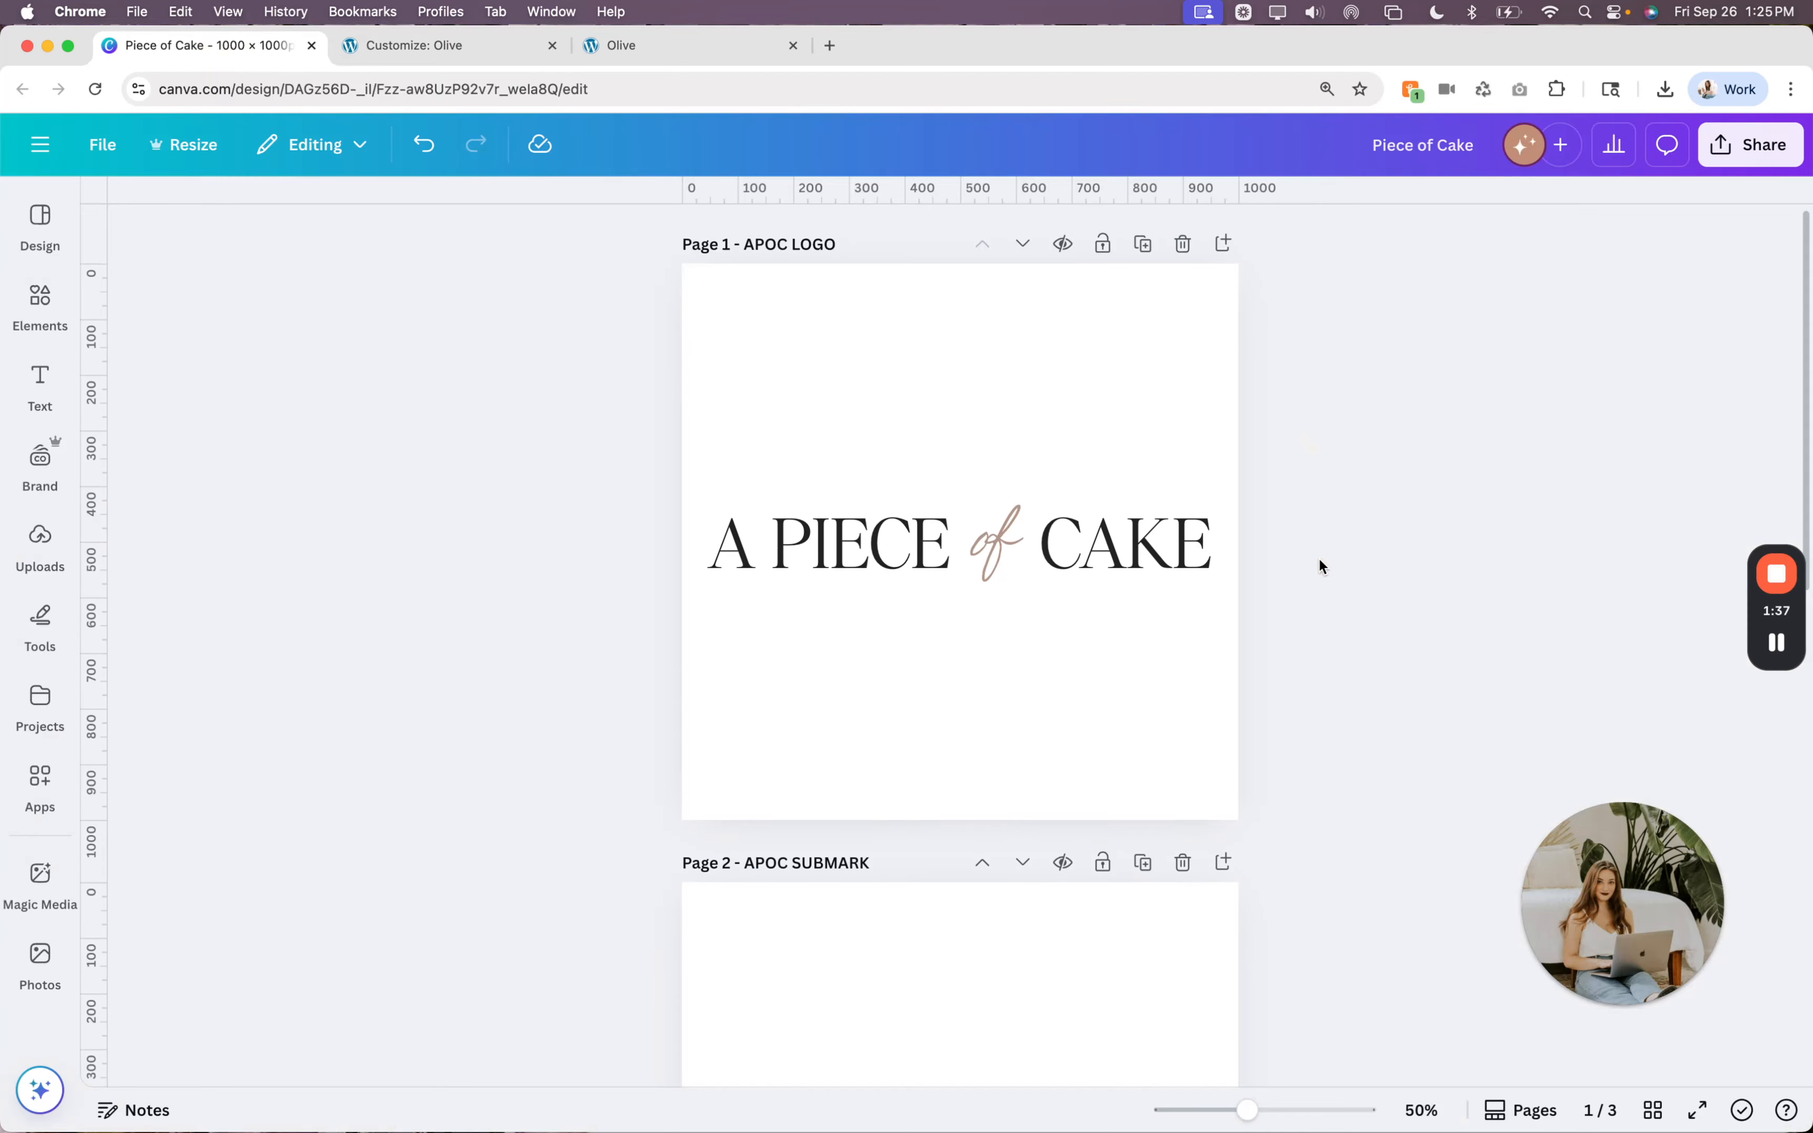
scroll(954, 593, "down", 8)
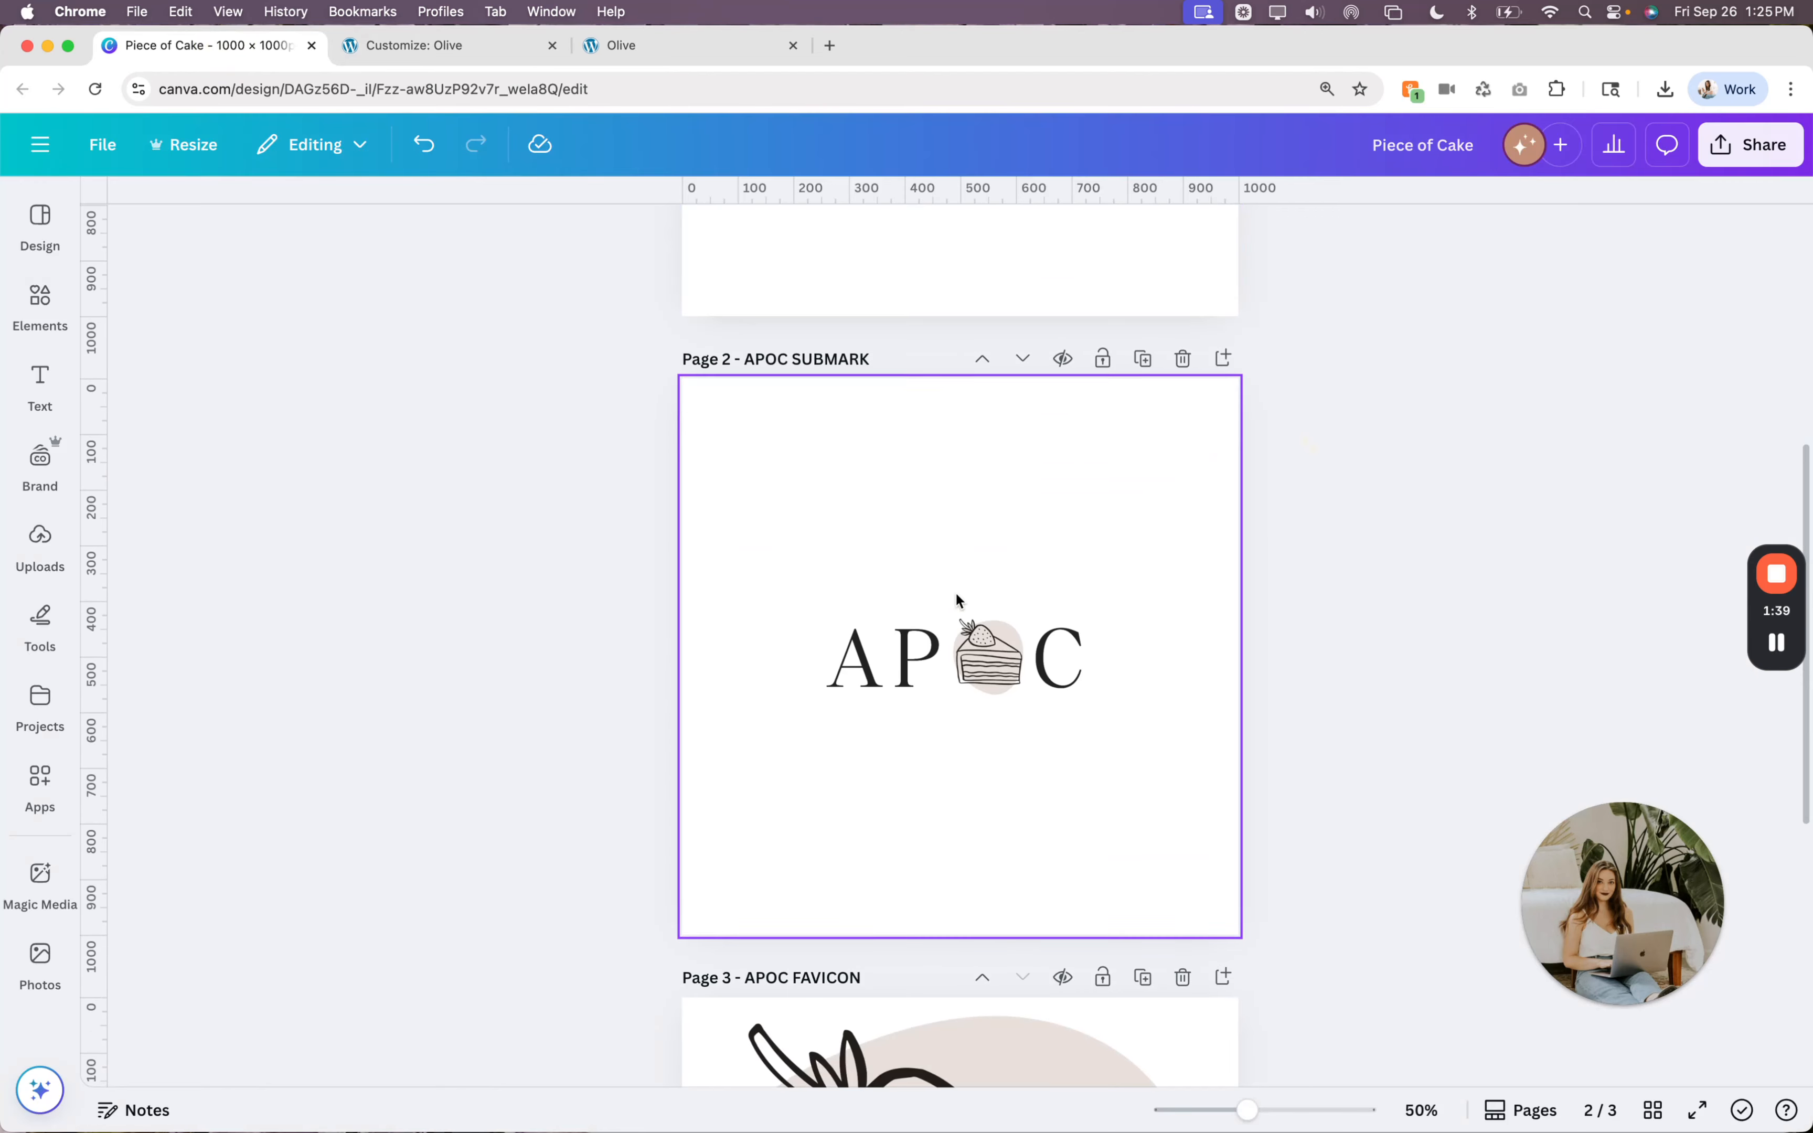
scroll(949, 630, "down", 4)
scroll(1301, 643, "up", 10)
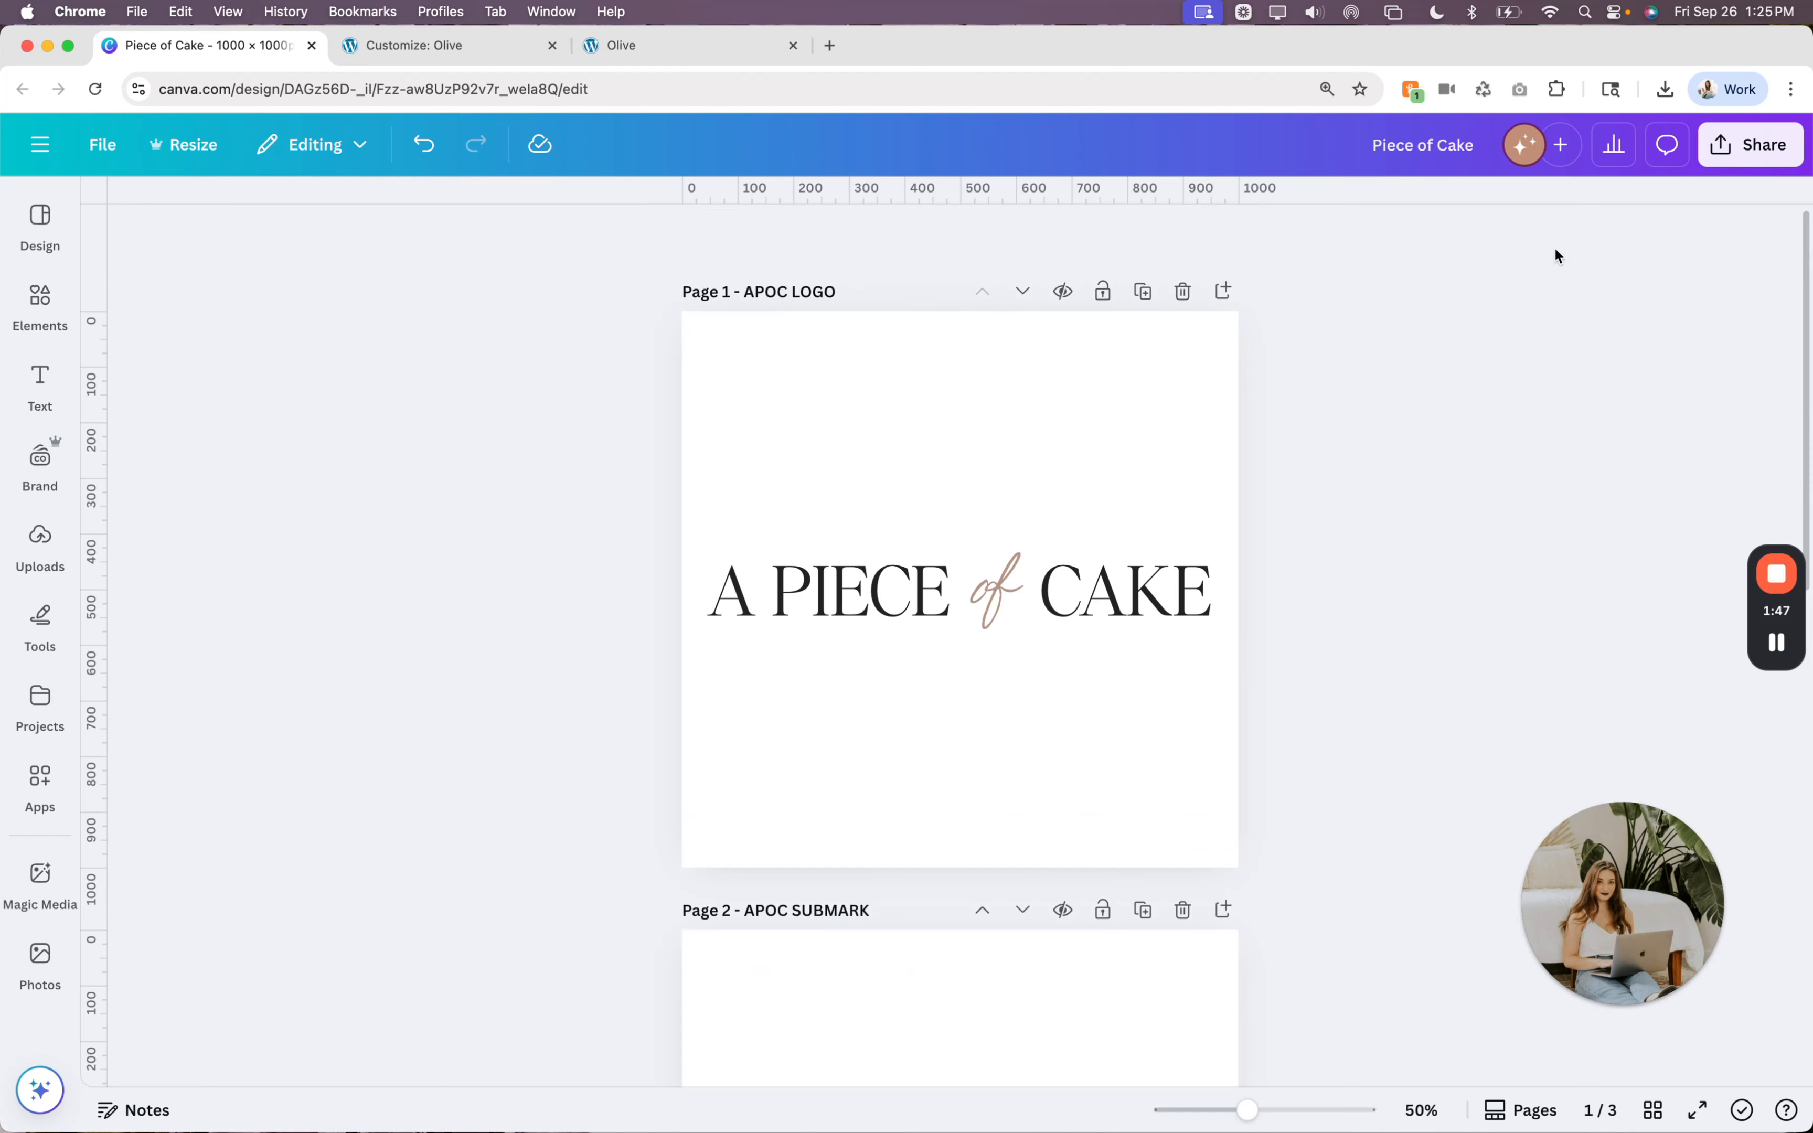
Examine the design's PNG download options, including the transparent background setting, and close them without downloading.
left_click(1724, 146)
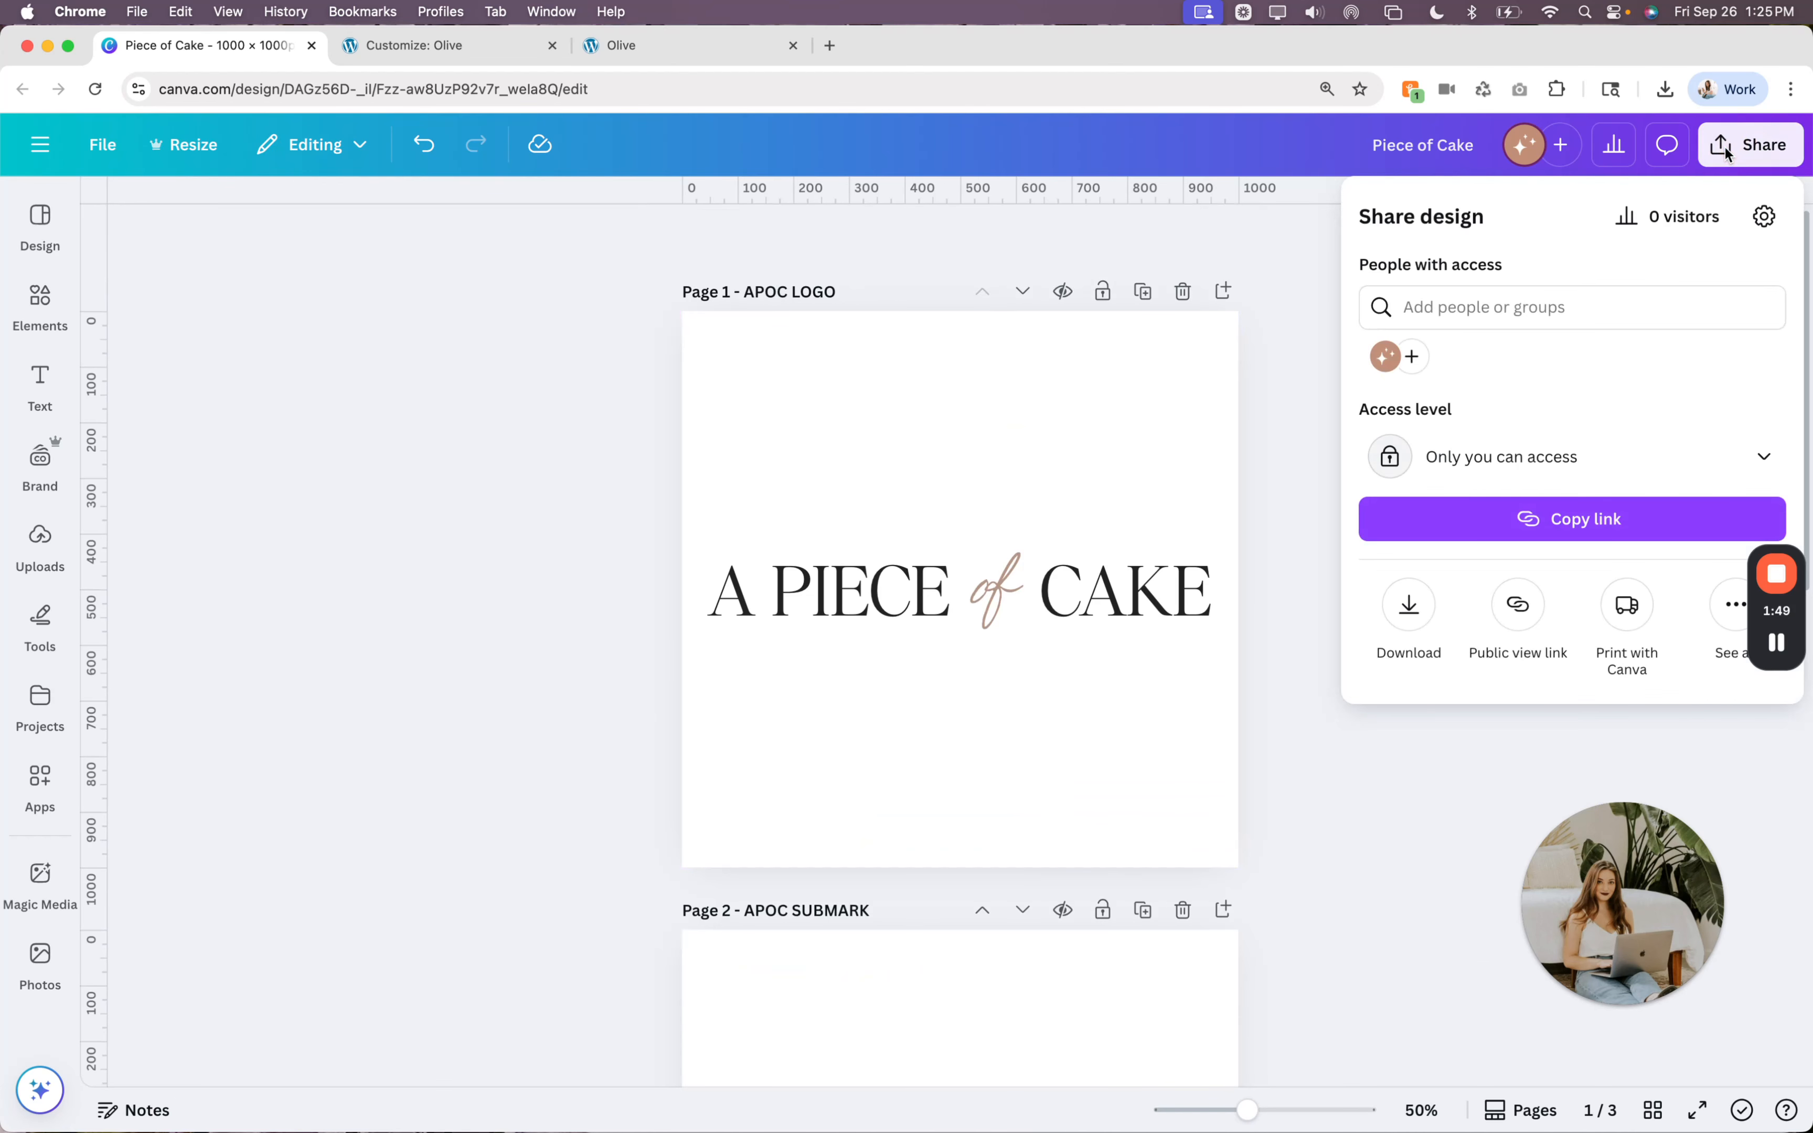
left_click(1409, 604)
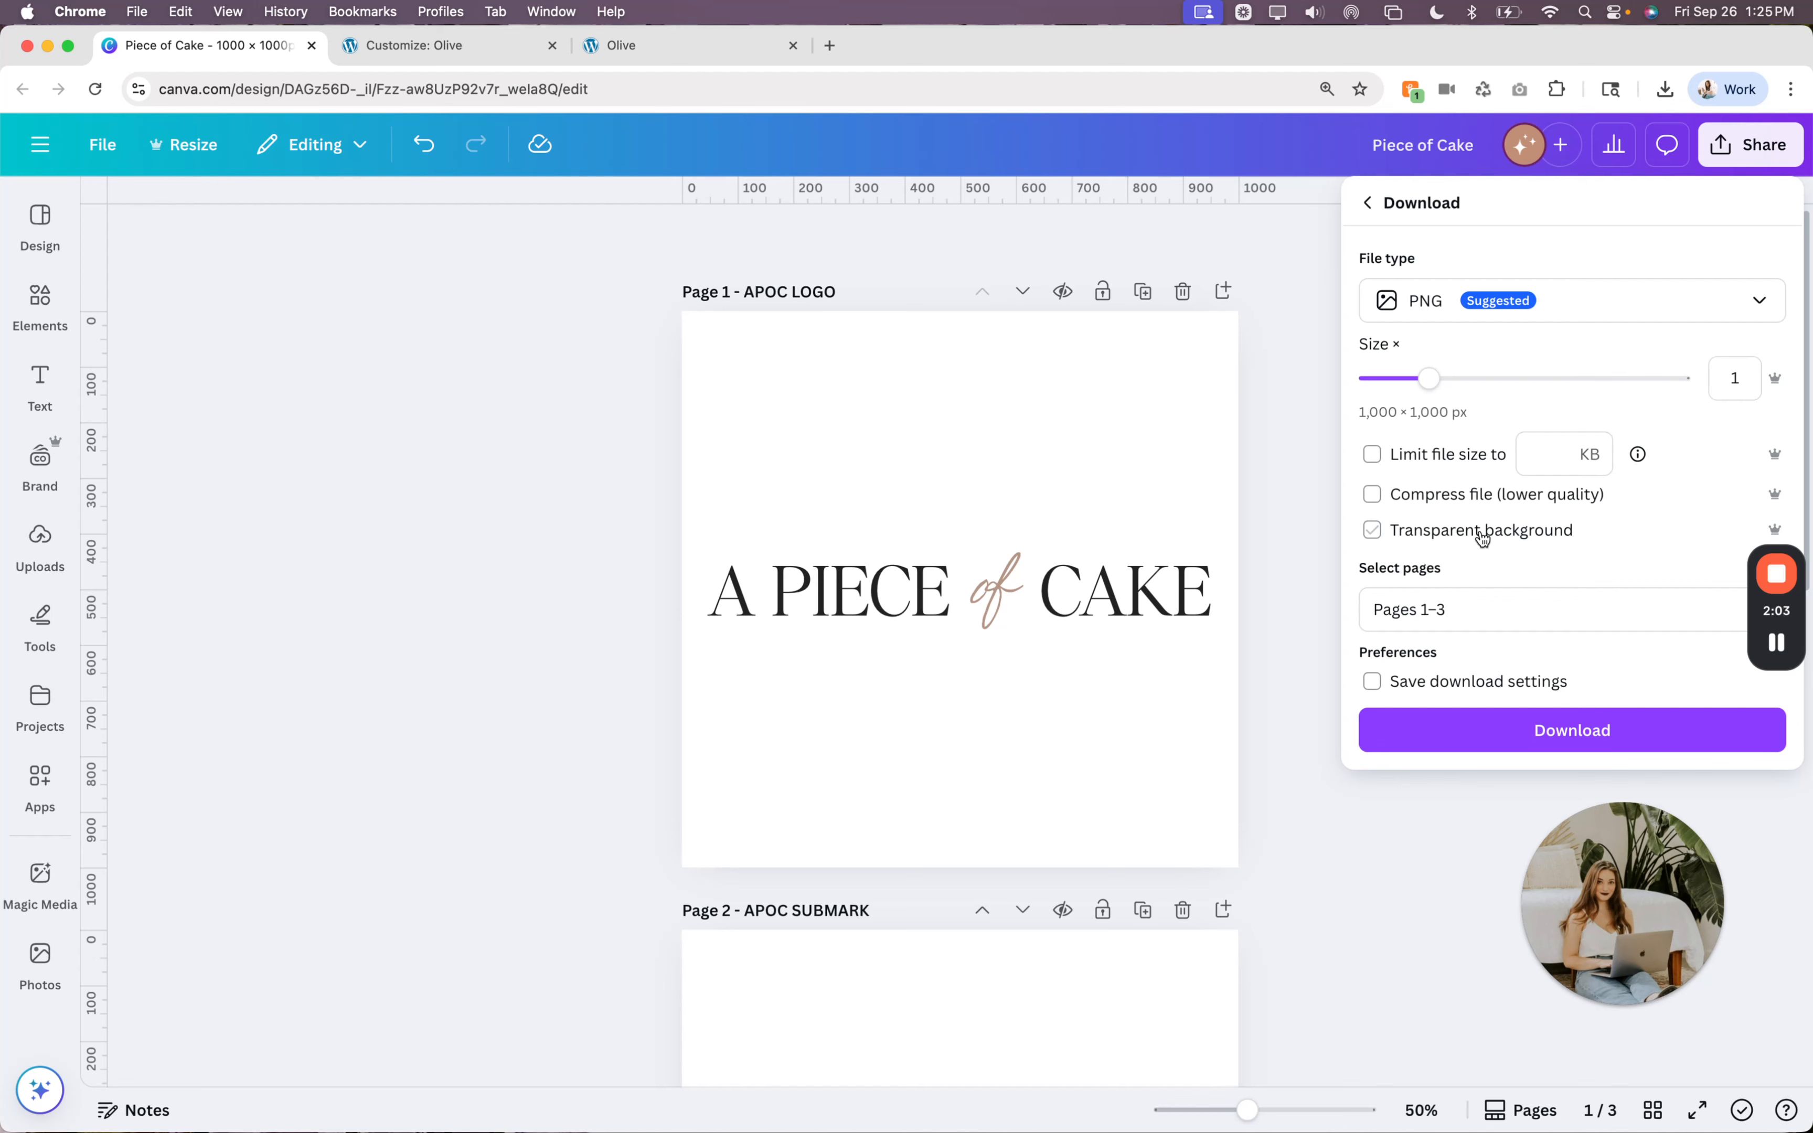
left_click(878, 428)
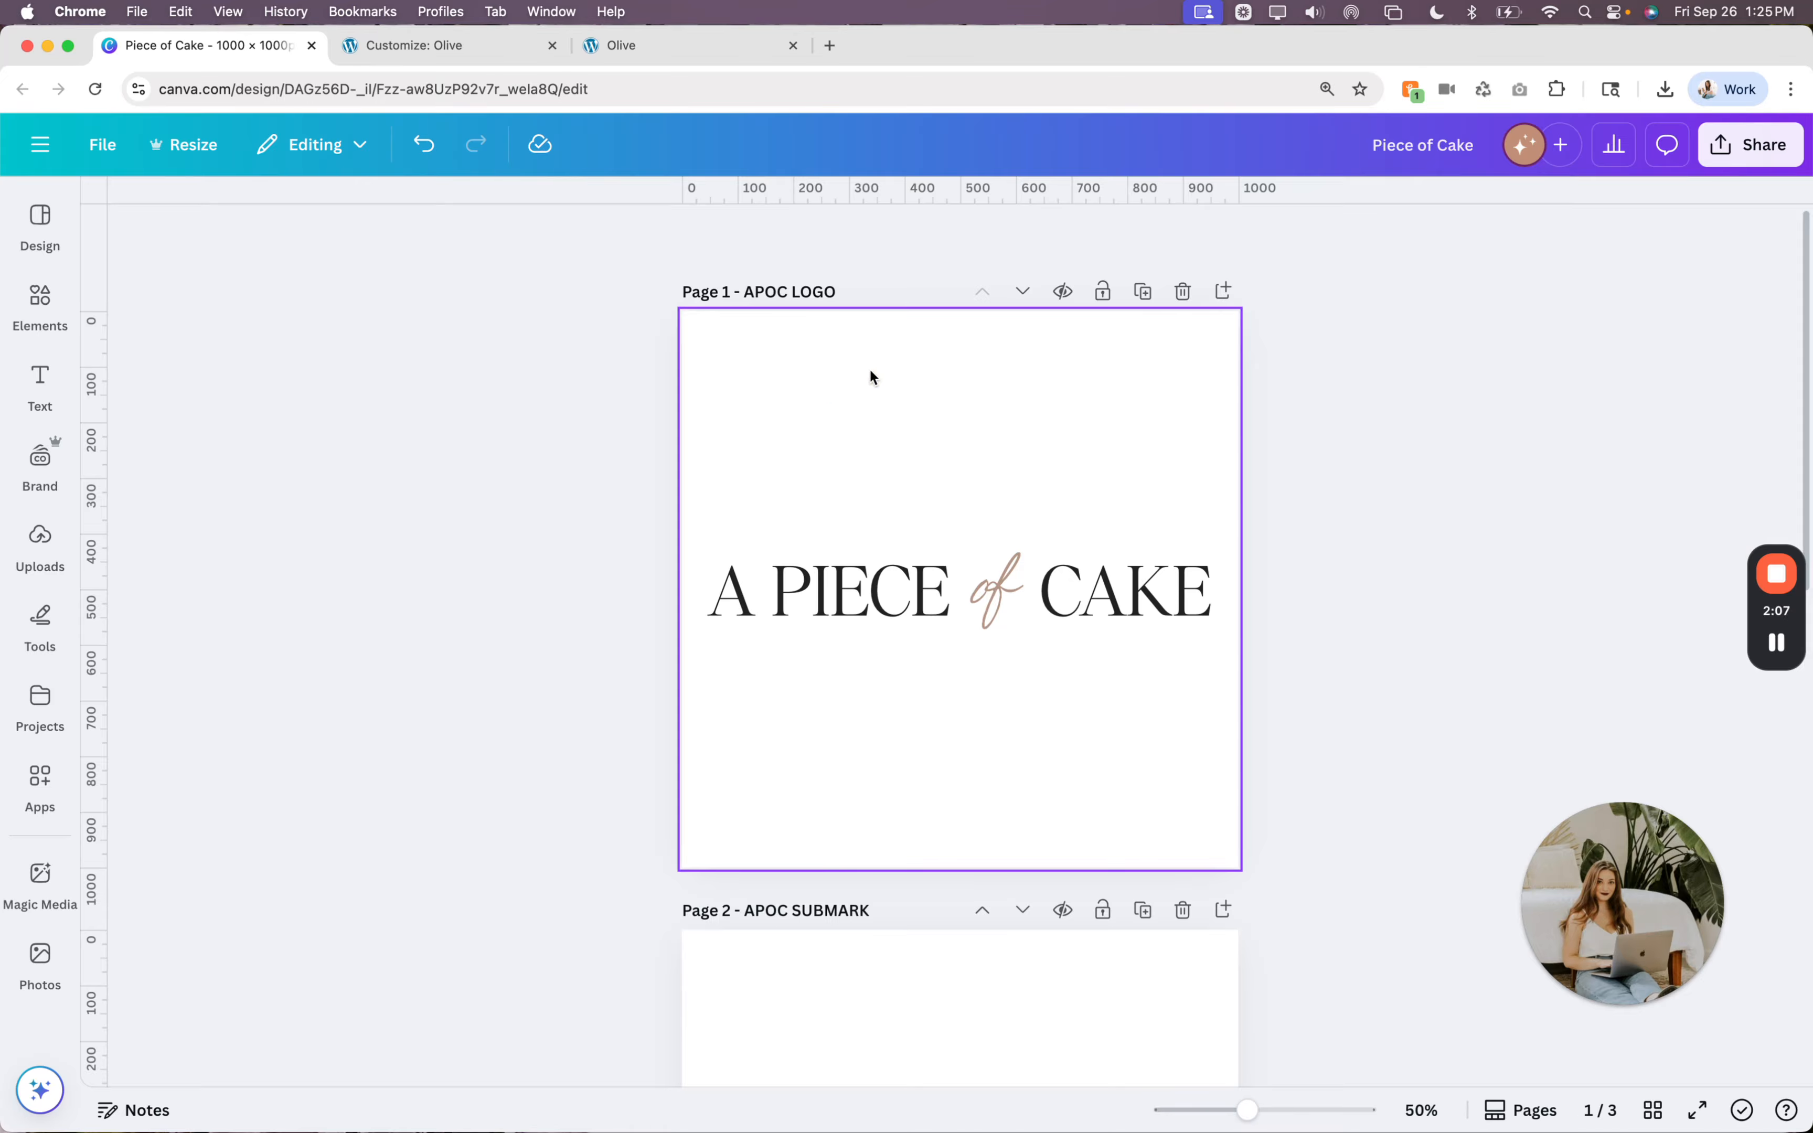
Compare the live site's header and the customizer's logo preview with the APOC LOGO page in Canva.
left_click(606, 47)
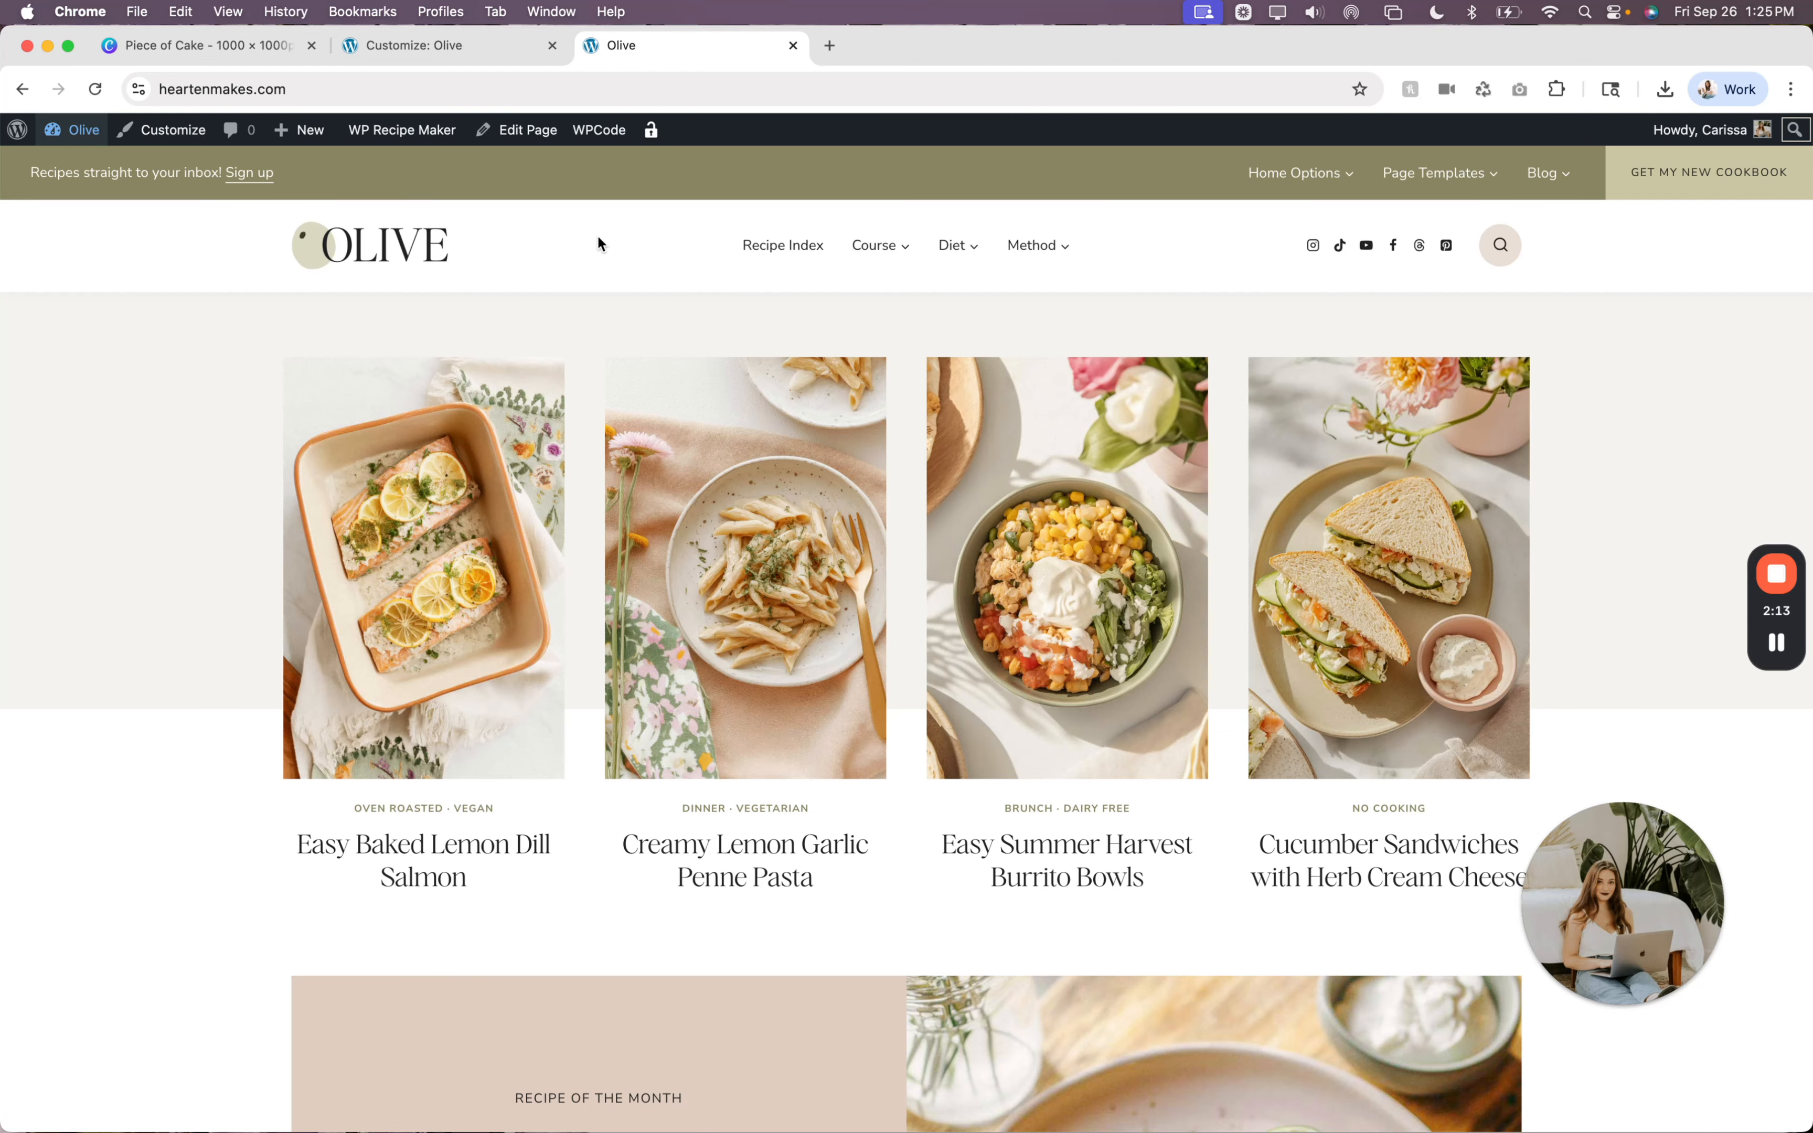
left_click(450, 47)
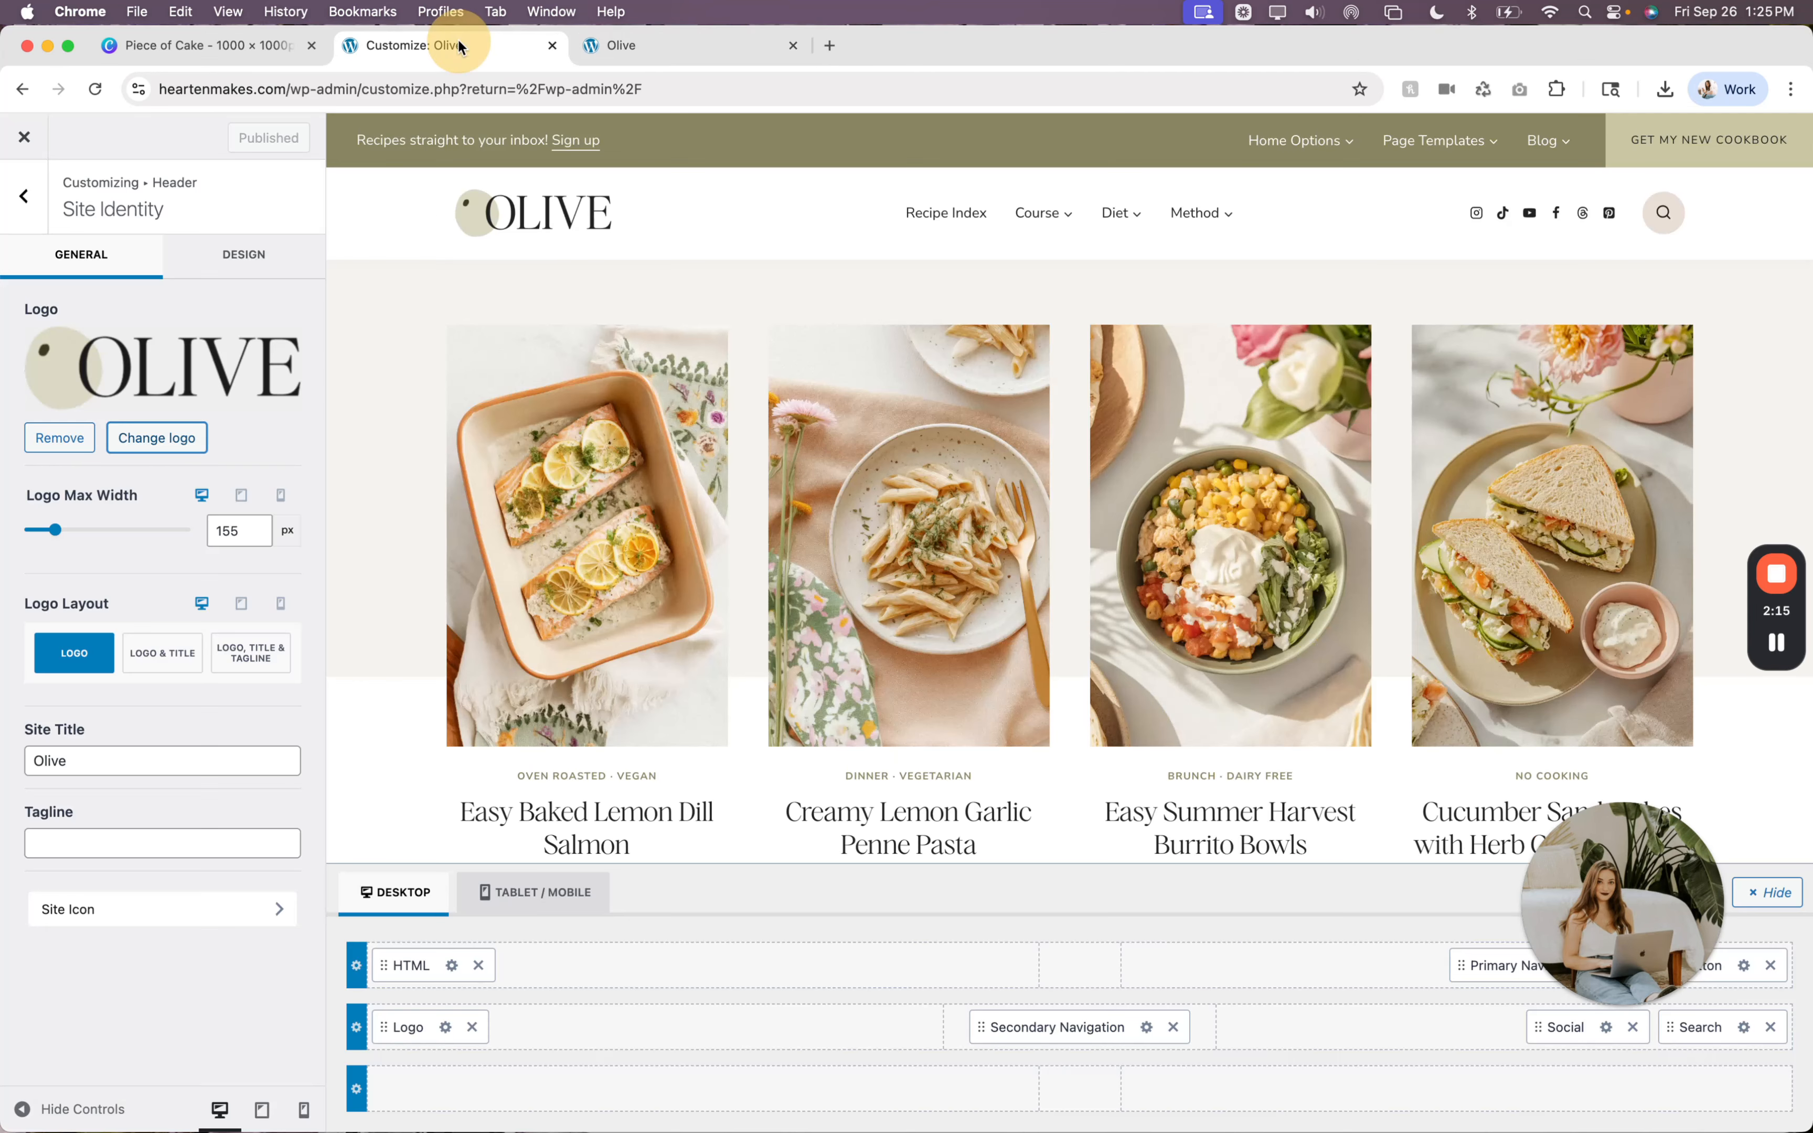
left_click(234, 52)
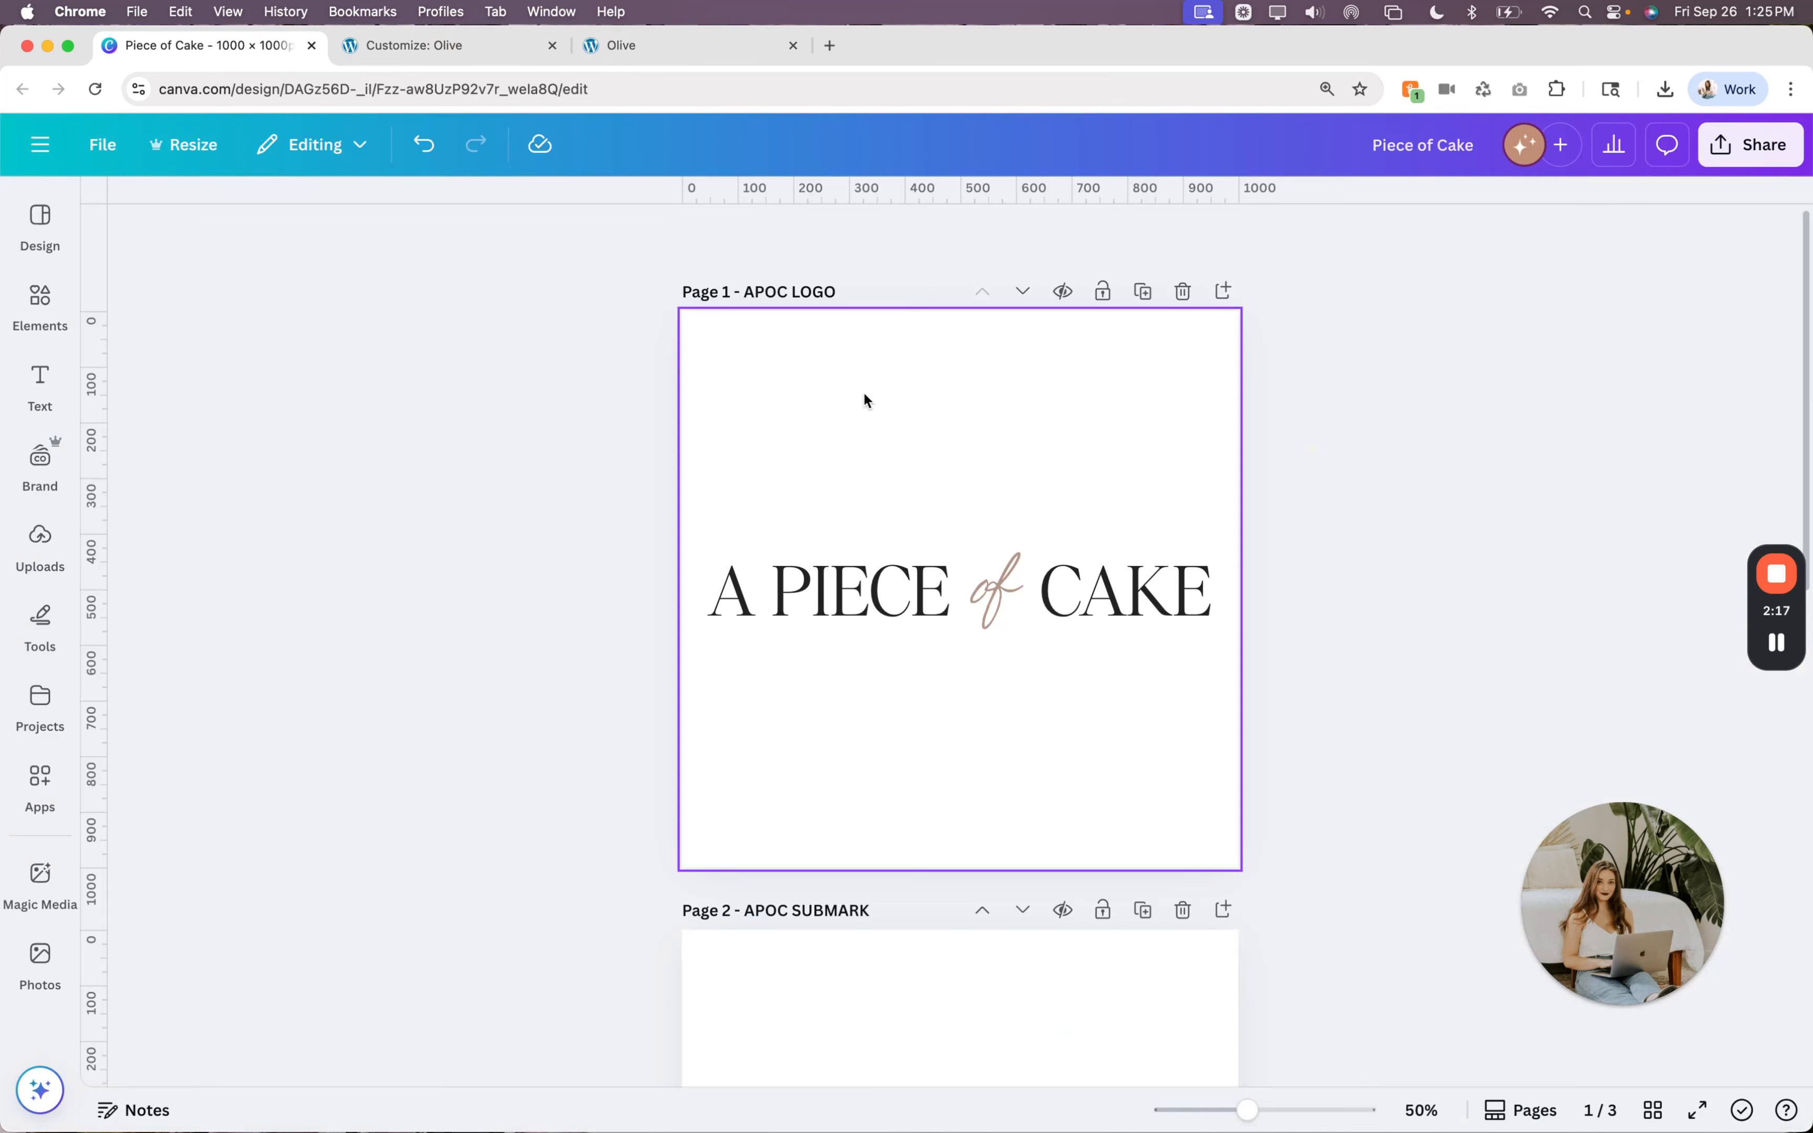
left_click(861, 434)
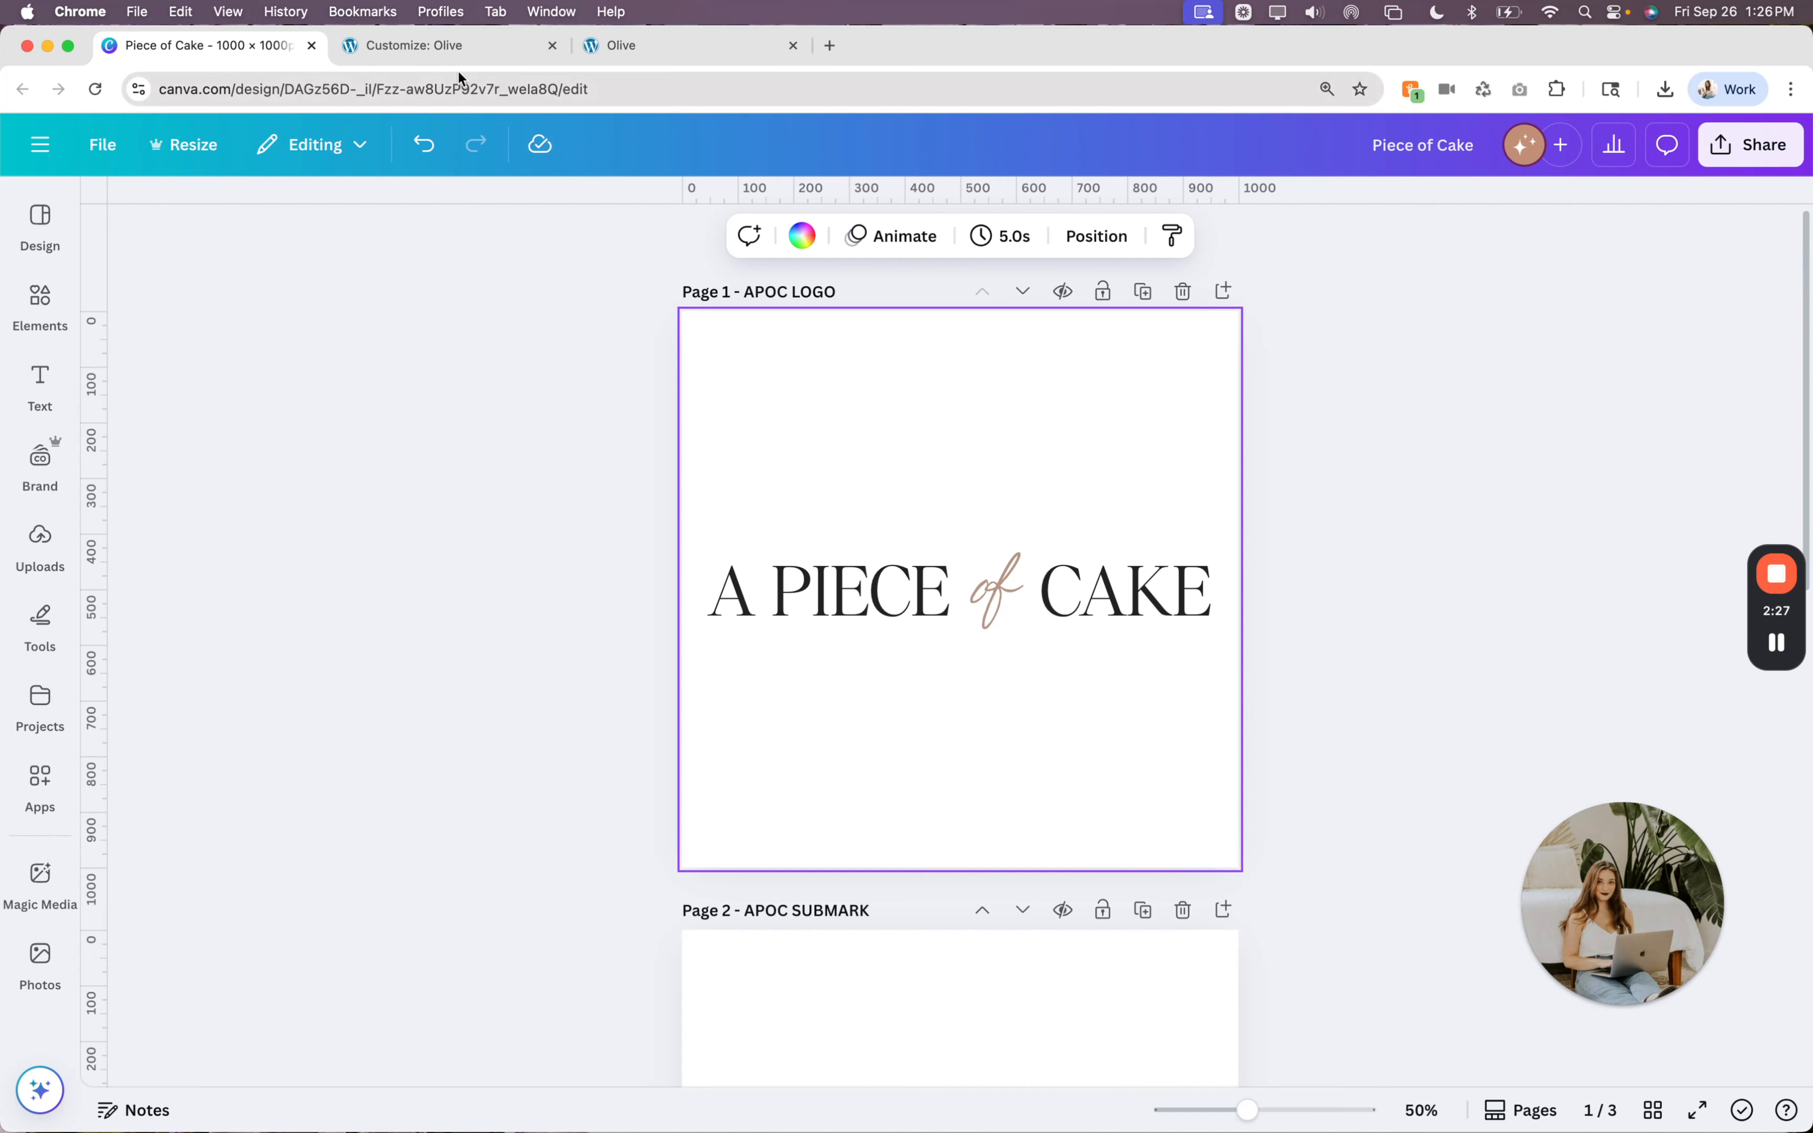
Switch back to the WordPress customizer and remove the current Olive logo from the header.
left_click(432, 52)
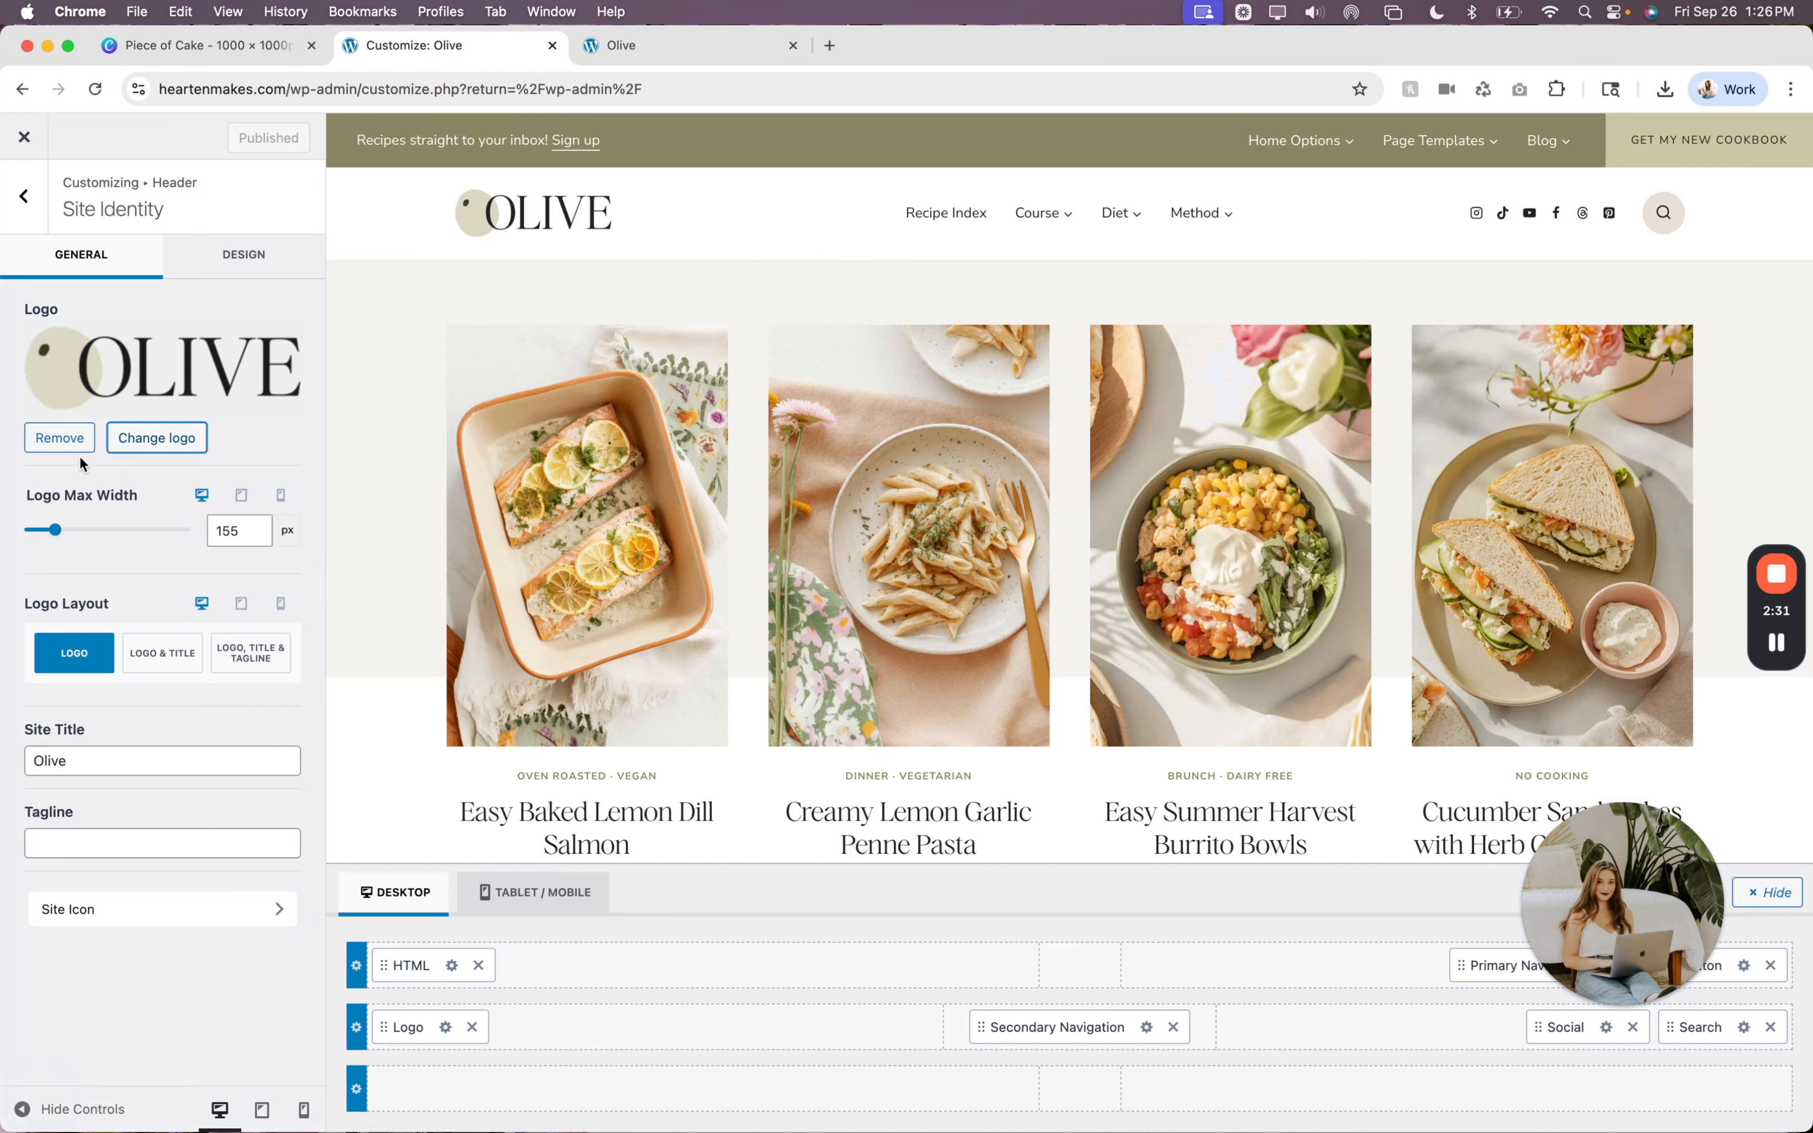
left_click(66, 446)
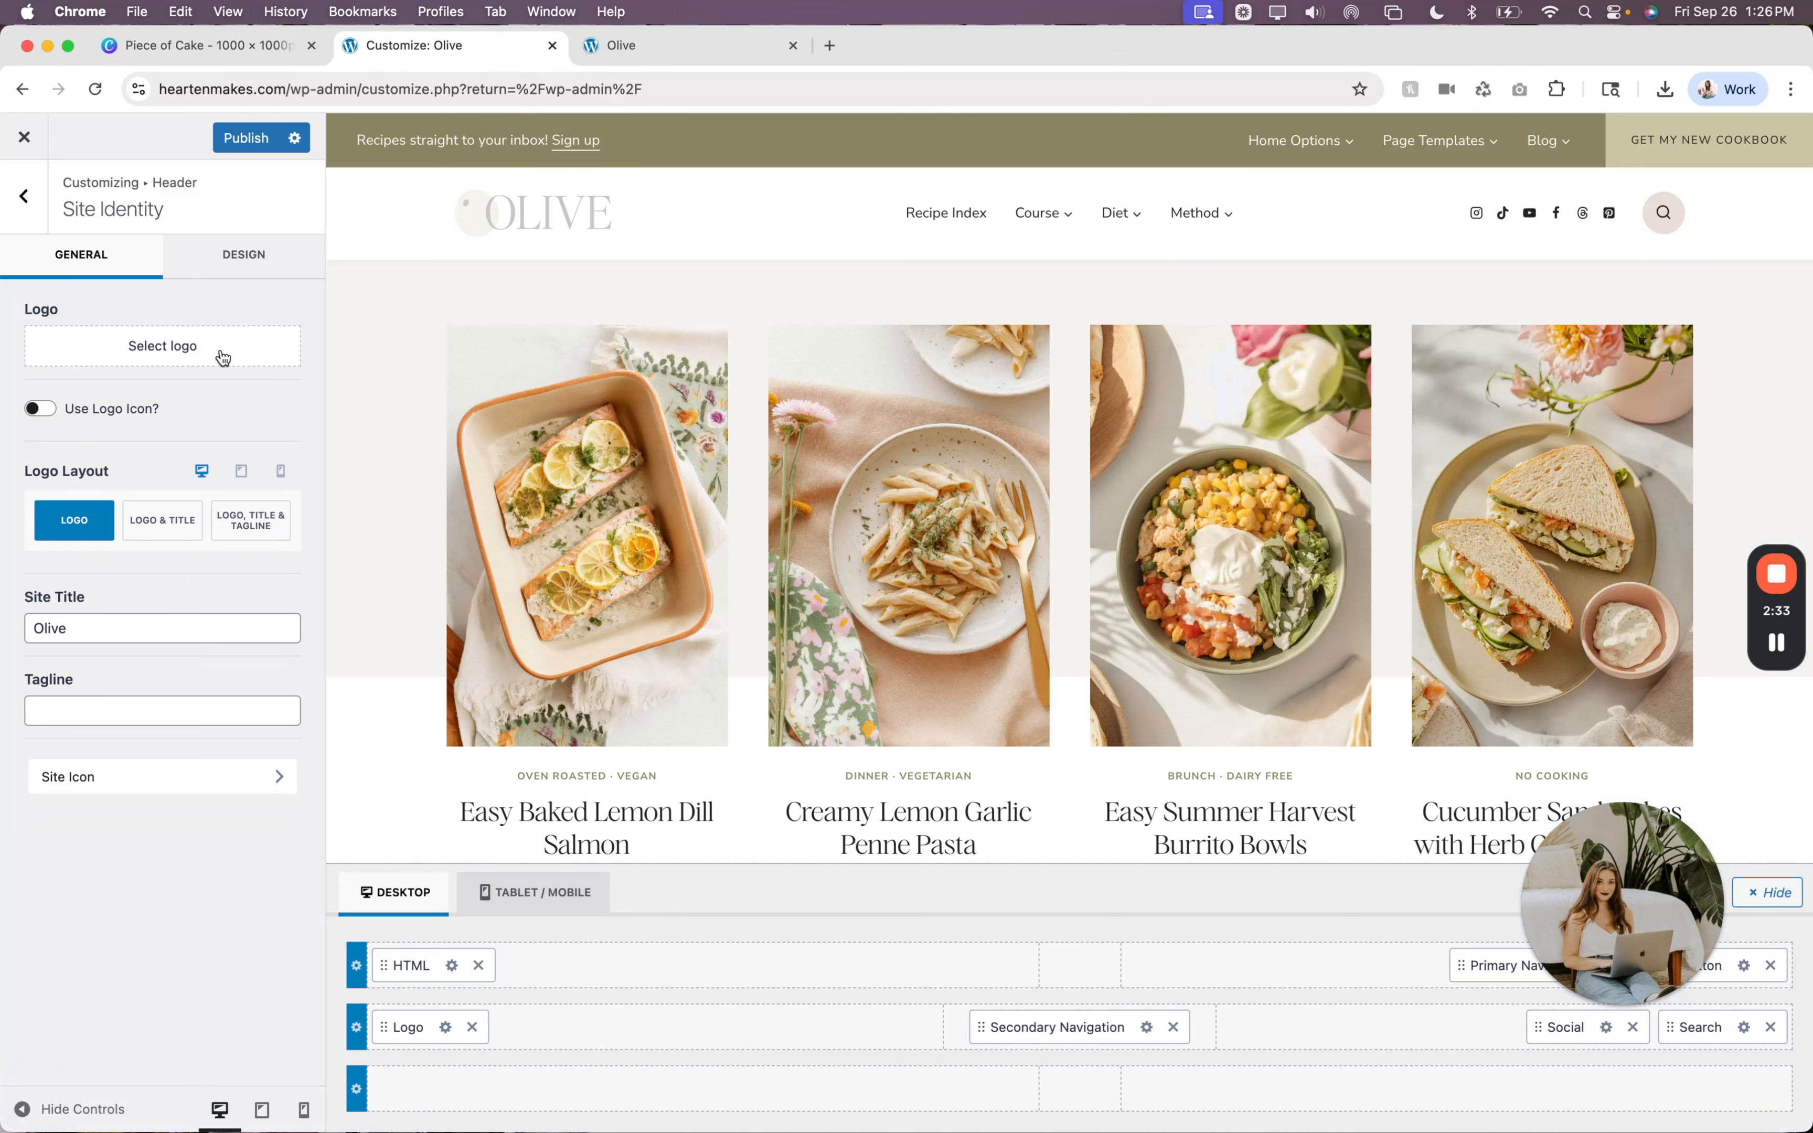
Upload APOC LOGO.png, APOC SUBMARK.png and APOC FAVICON.png from the Piece of Cake downloads folder through the logo picker.
left_click(161, 347)
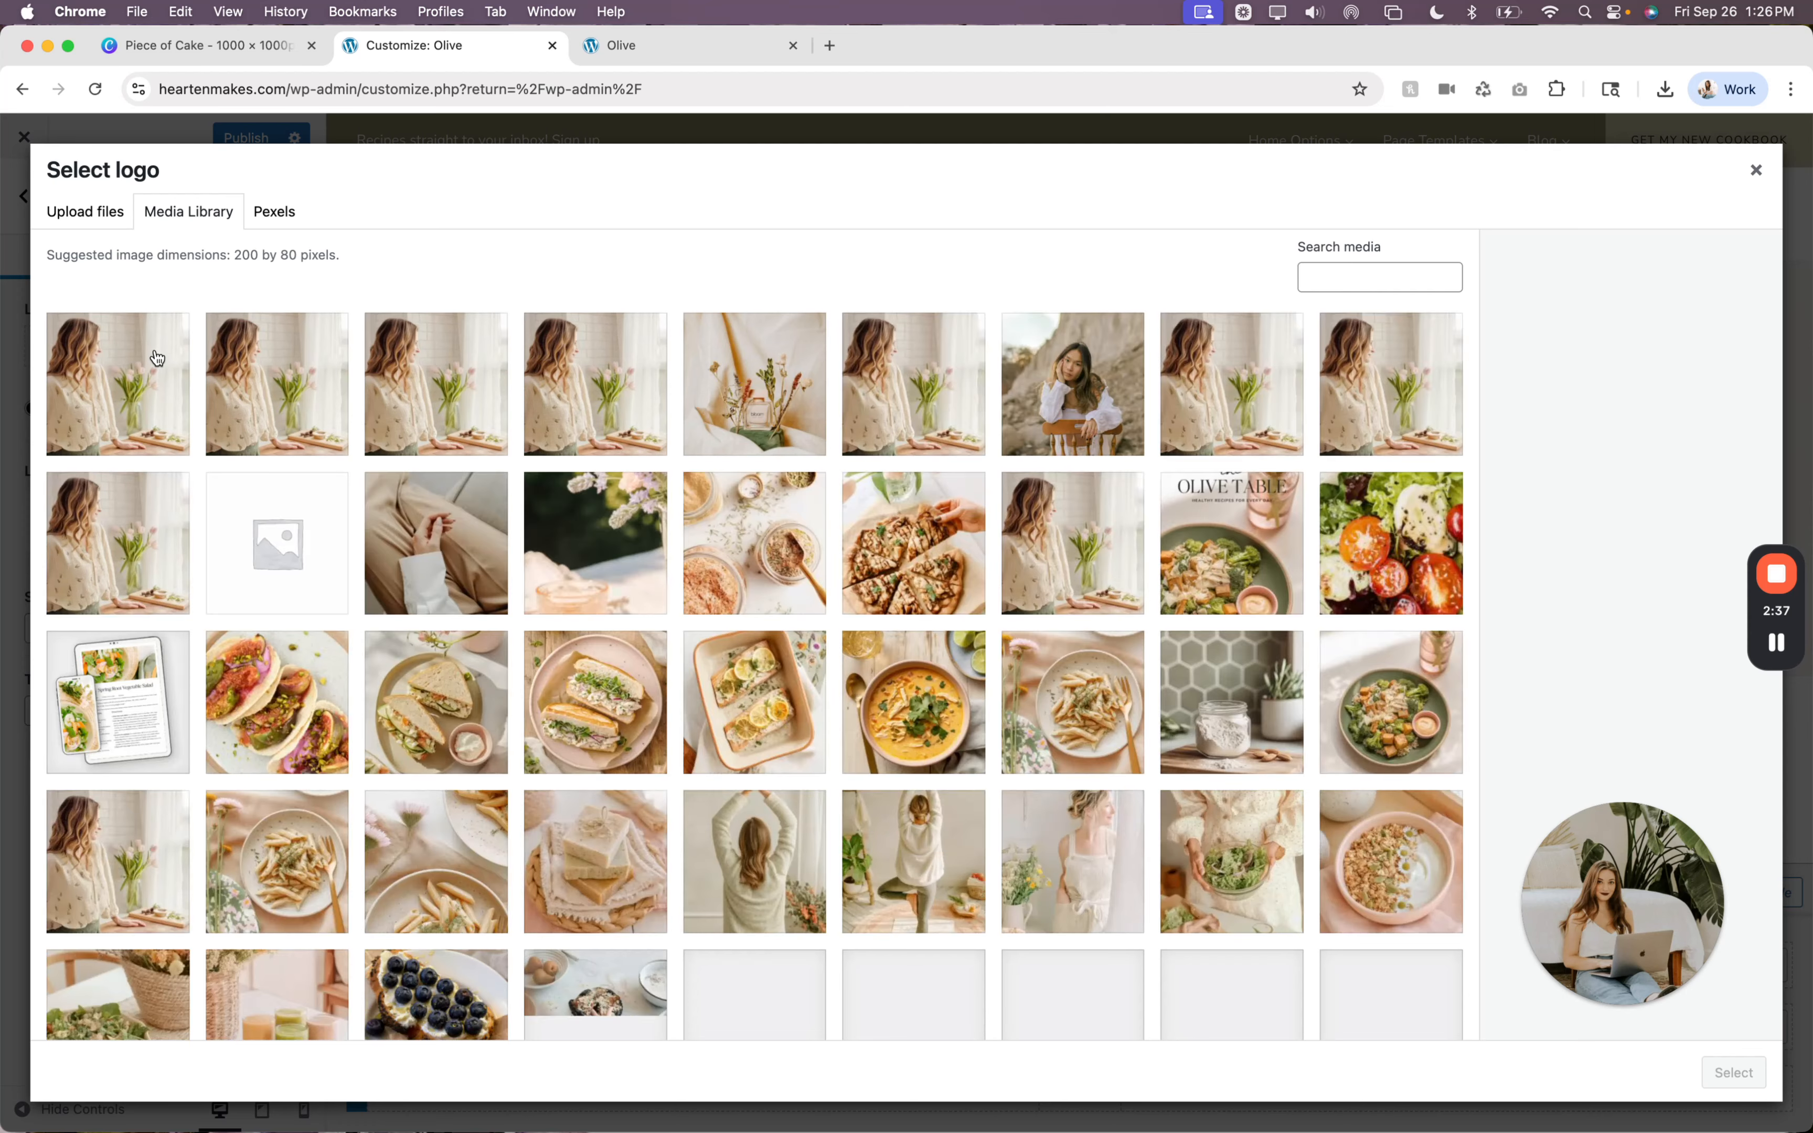
left_click(96, 217)
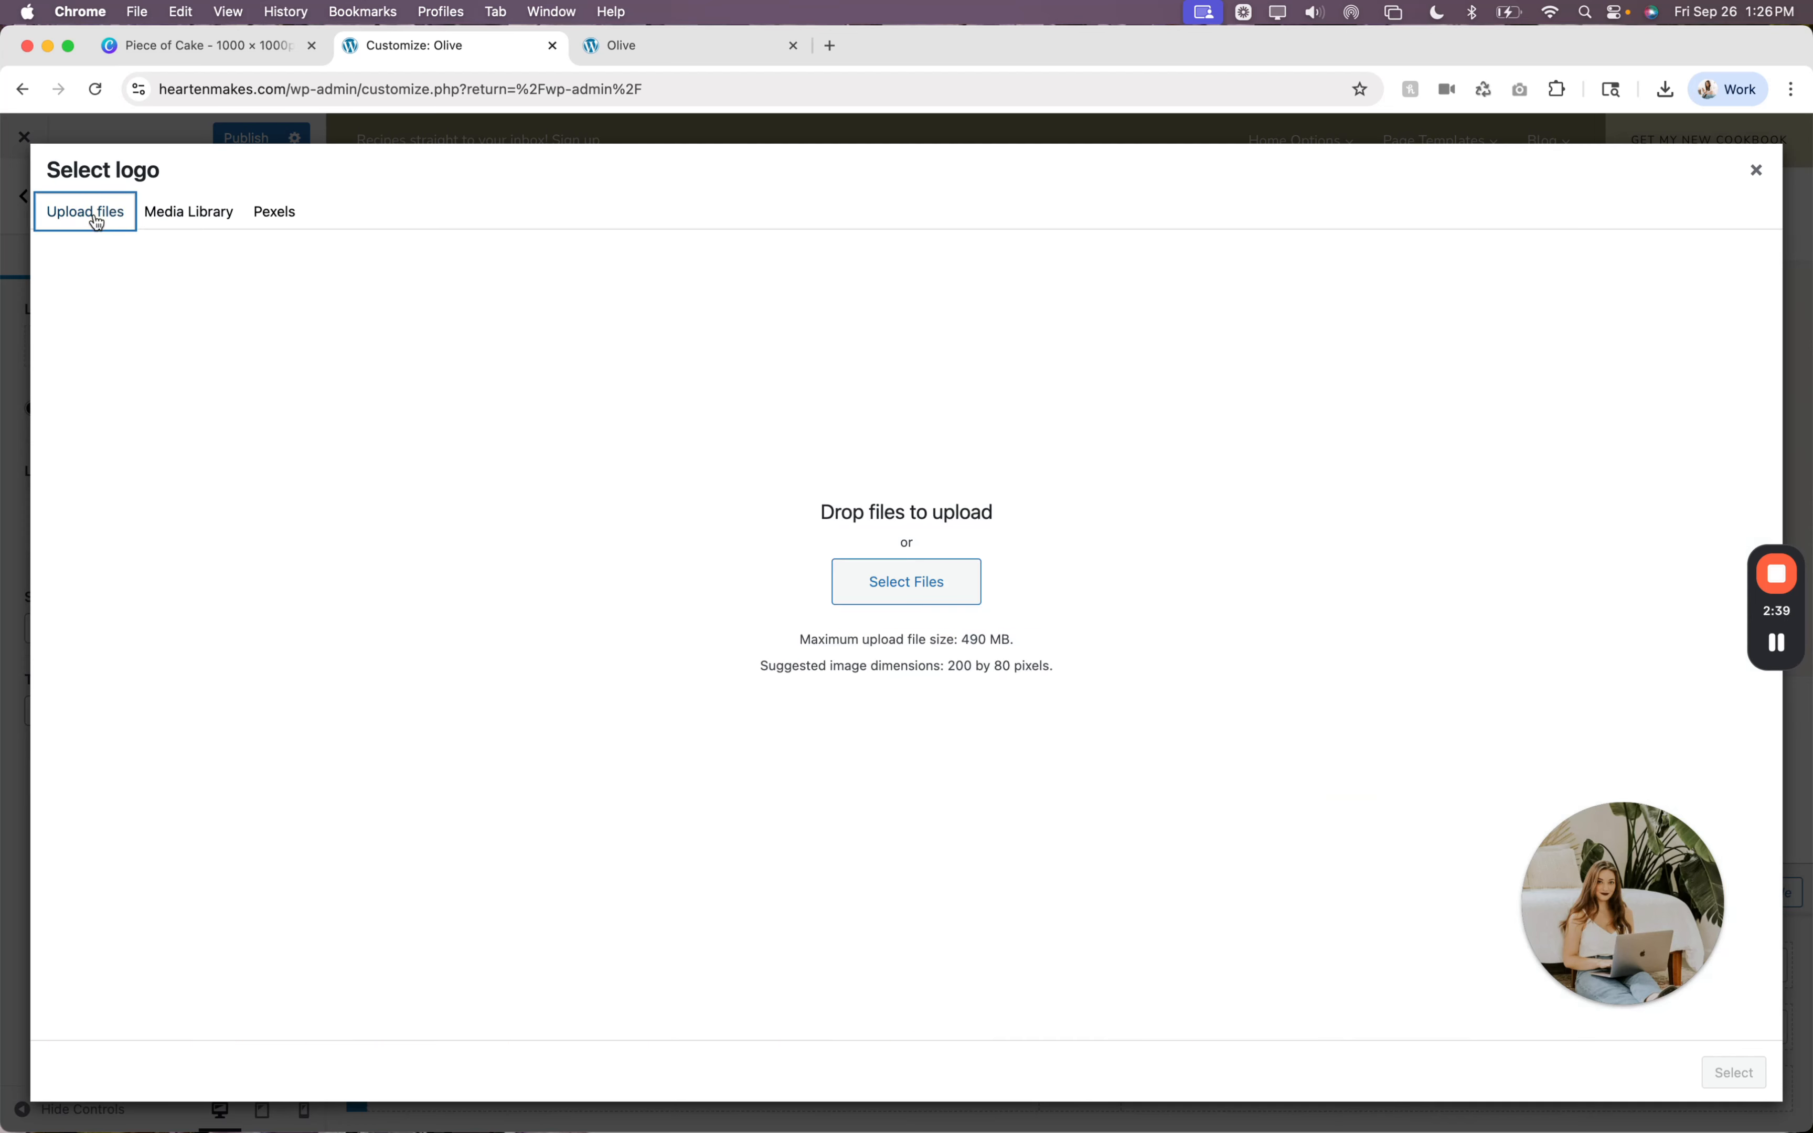
left_click_drag(1807, 414, 1566, 424)
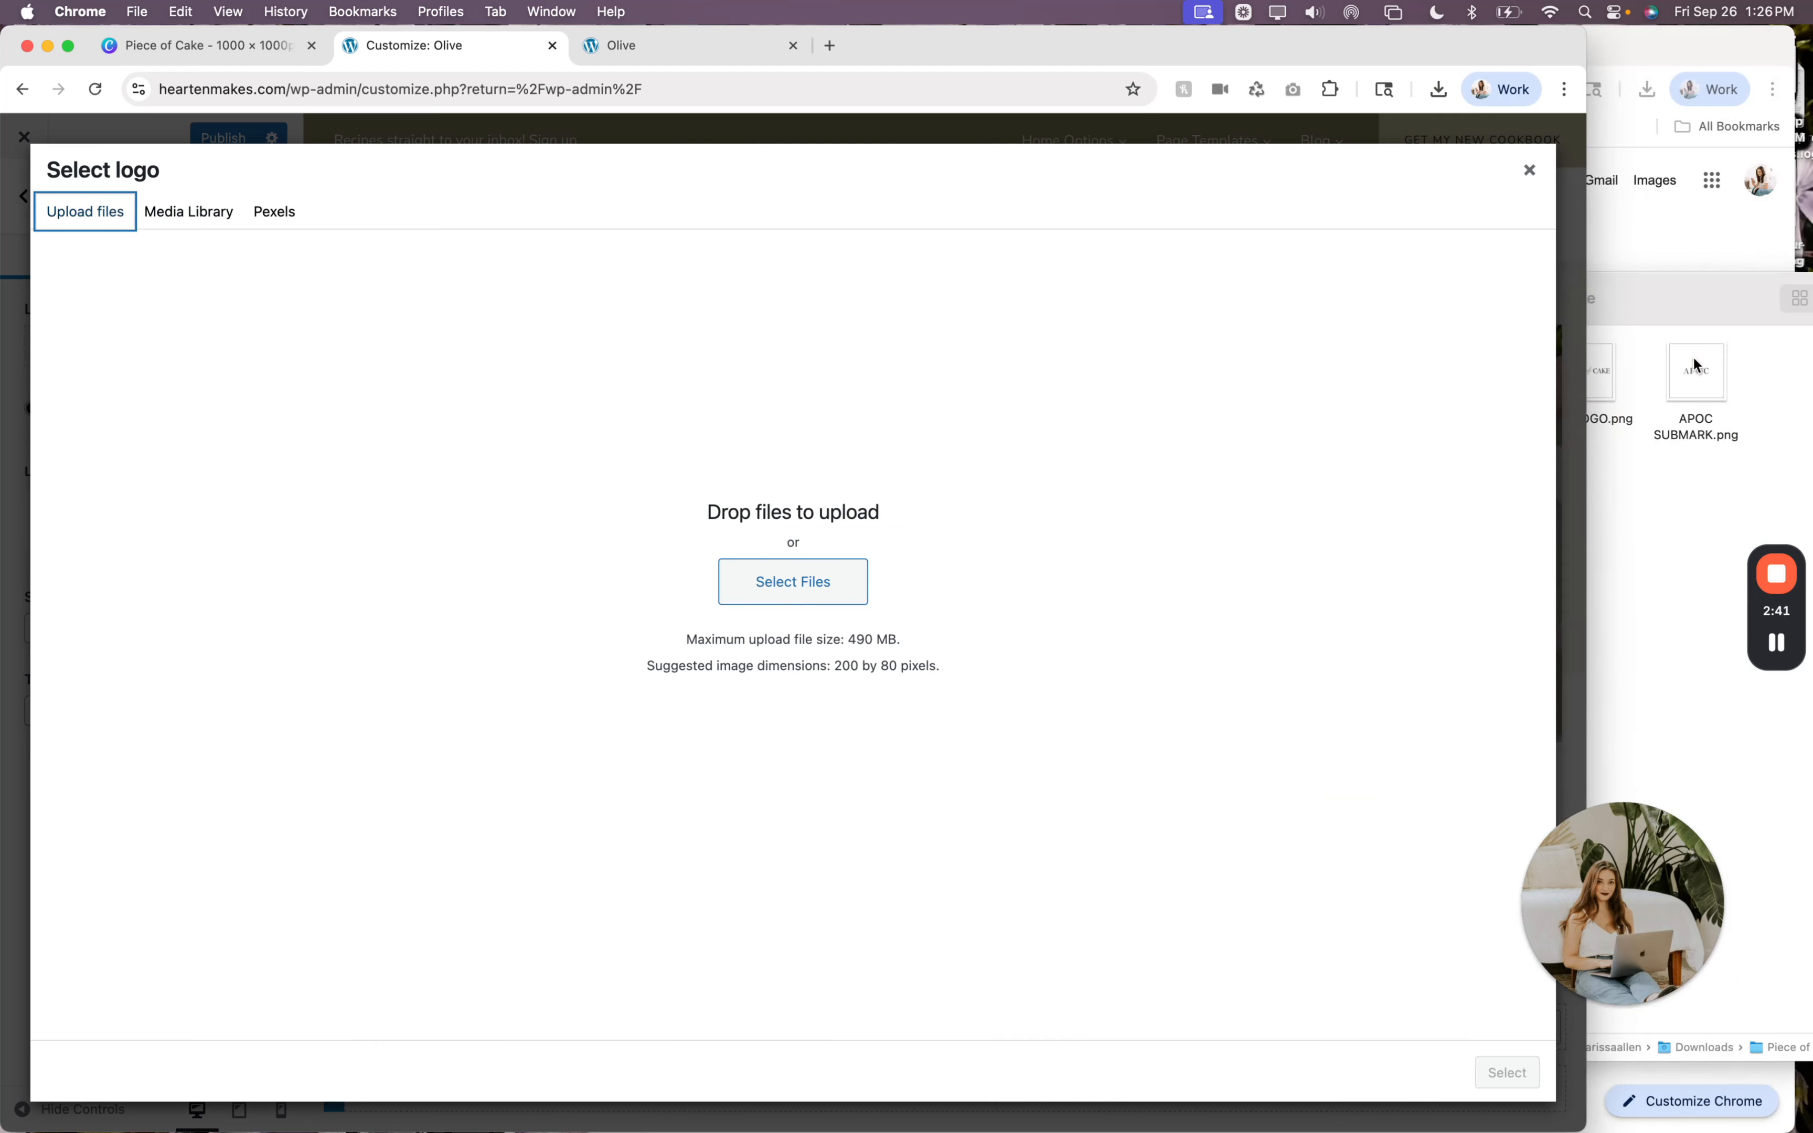
left_click(1698, 315)
left_click_drag(1716, 500, 728, 450)
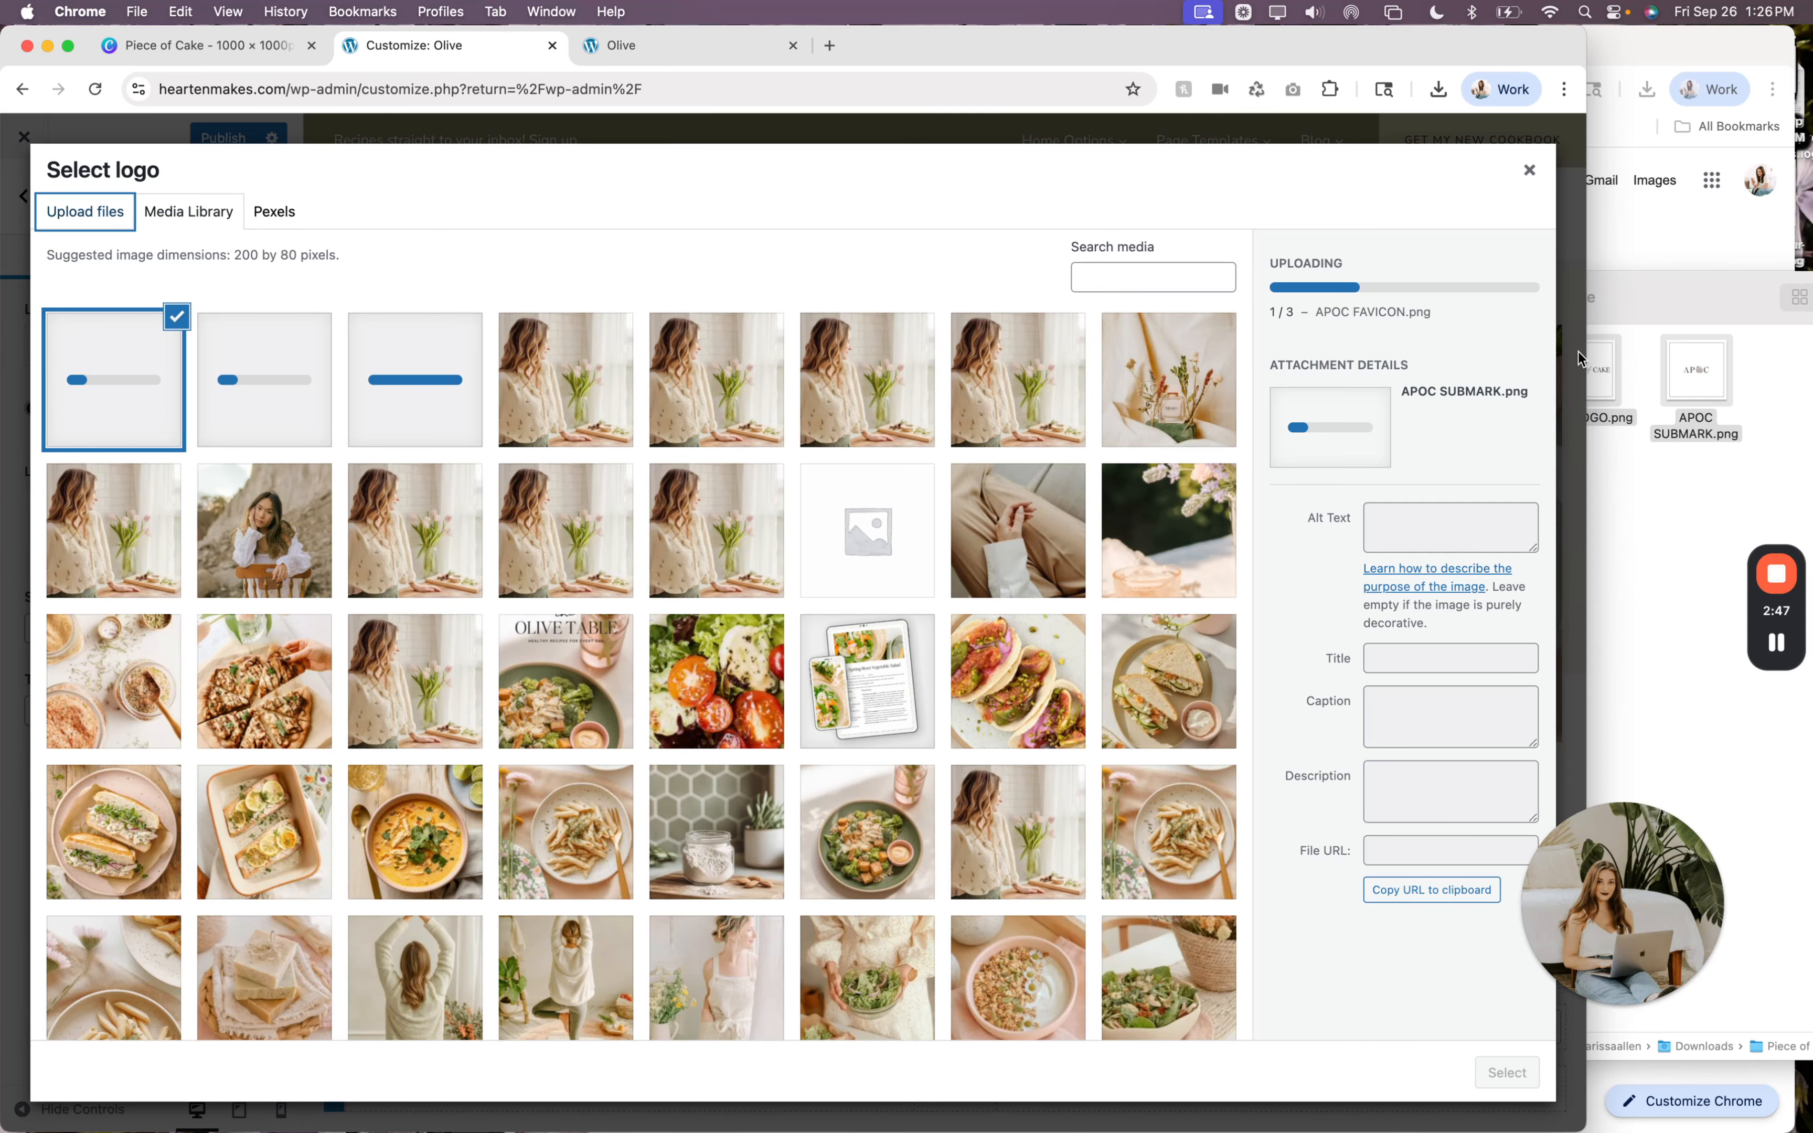
left_click_drag(1586, 354, 1787, 359)
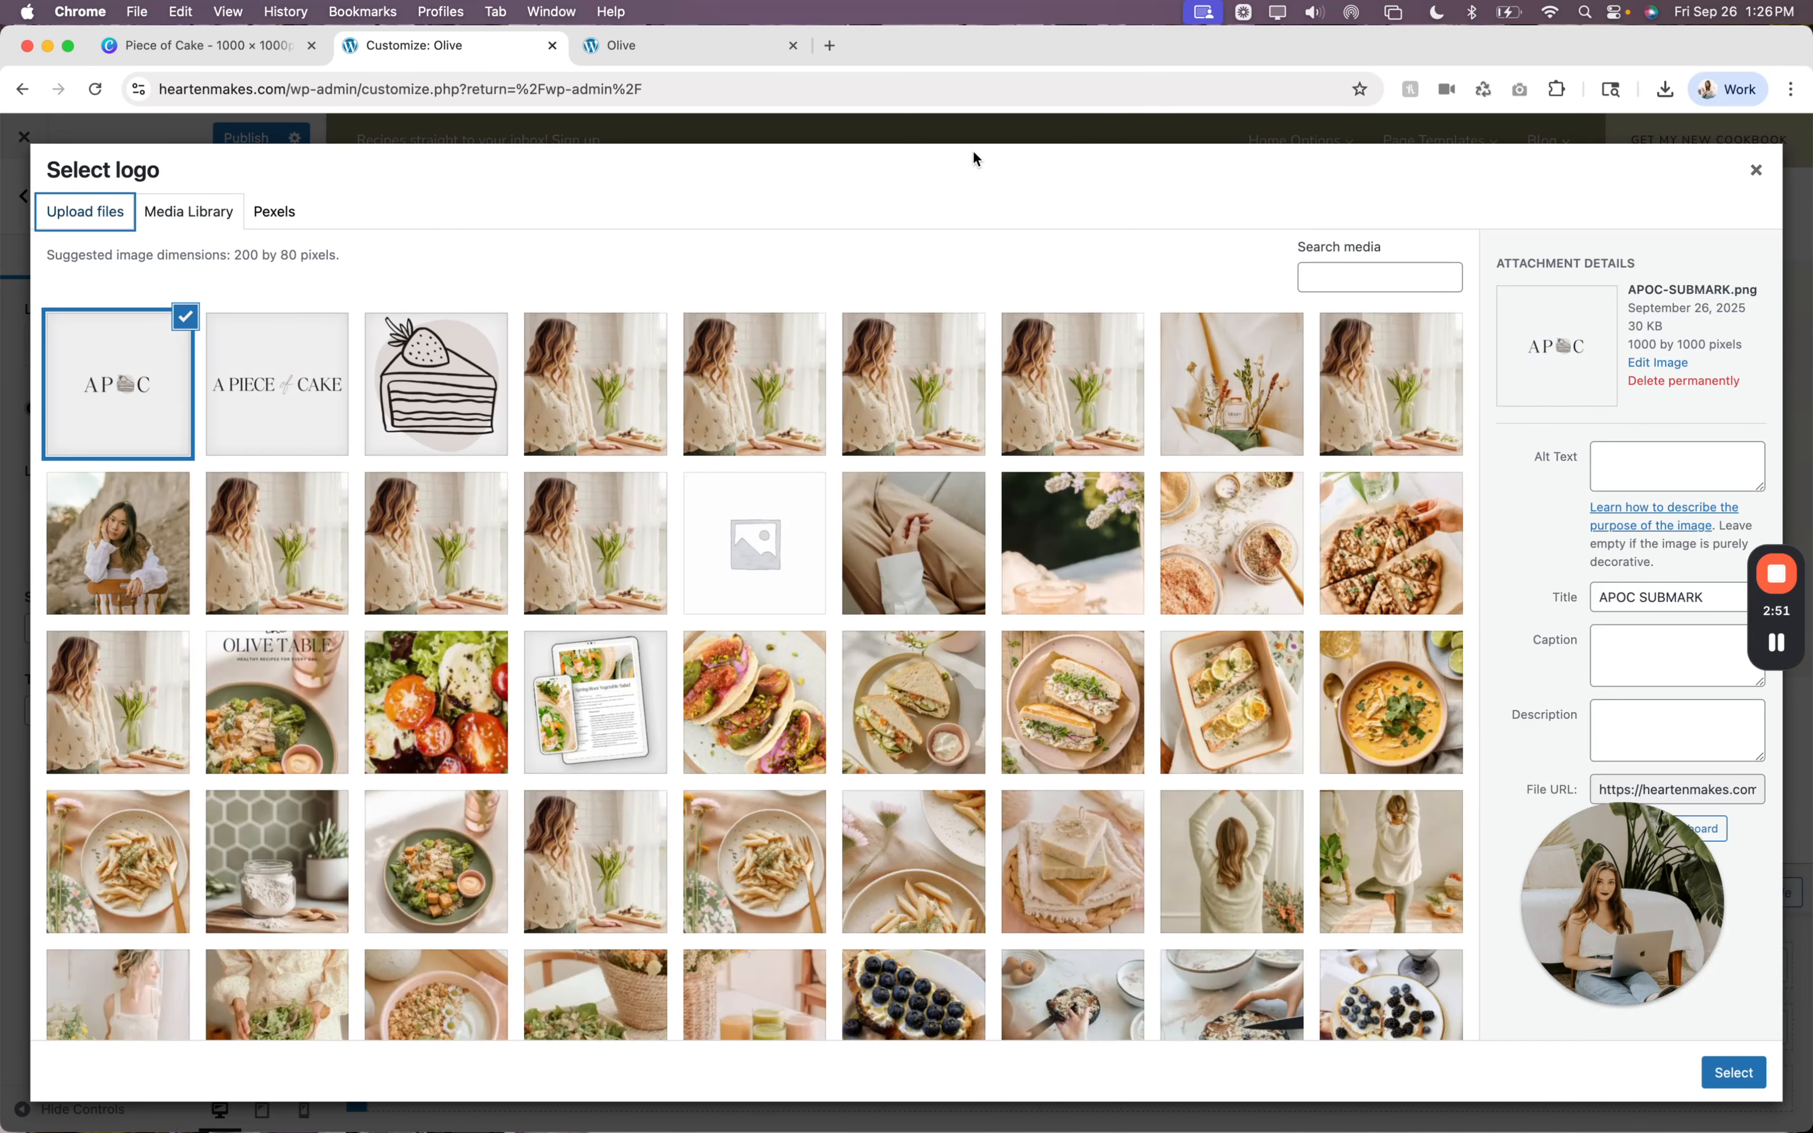
Choose the uploaded APOC-LOGO.png as the new header logo.
left_click(720, 244)
left_click(309, 414)
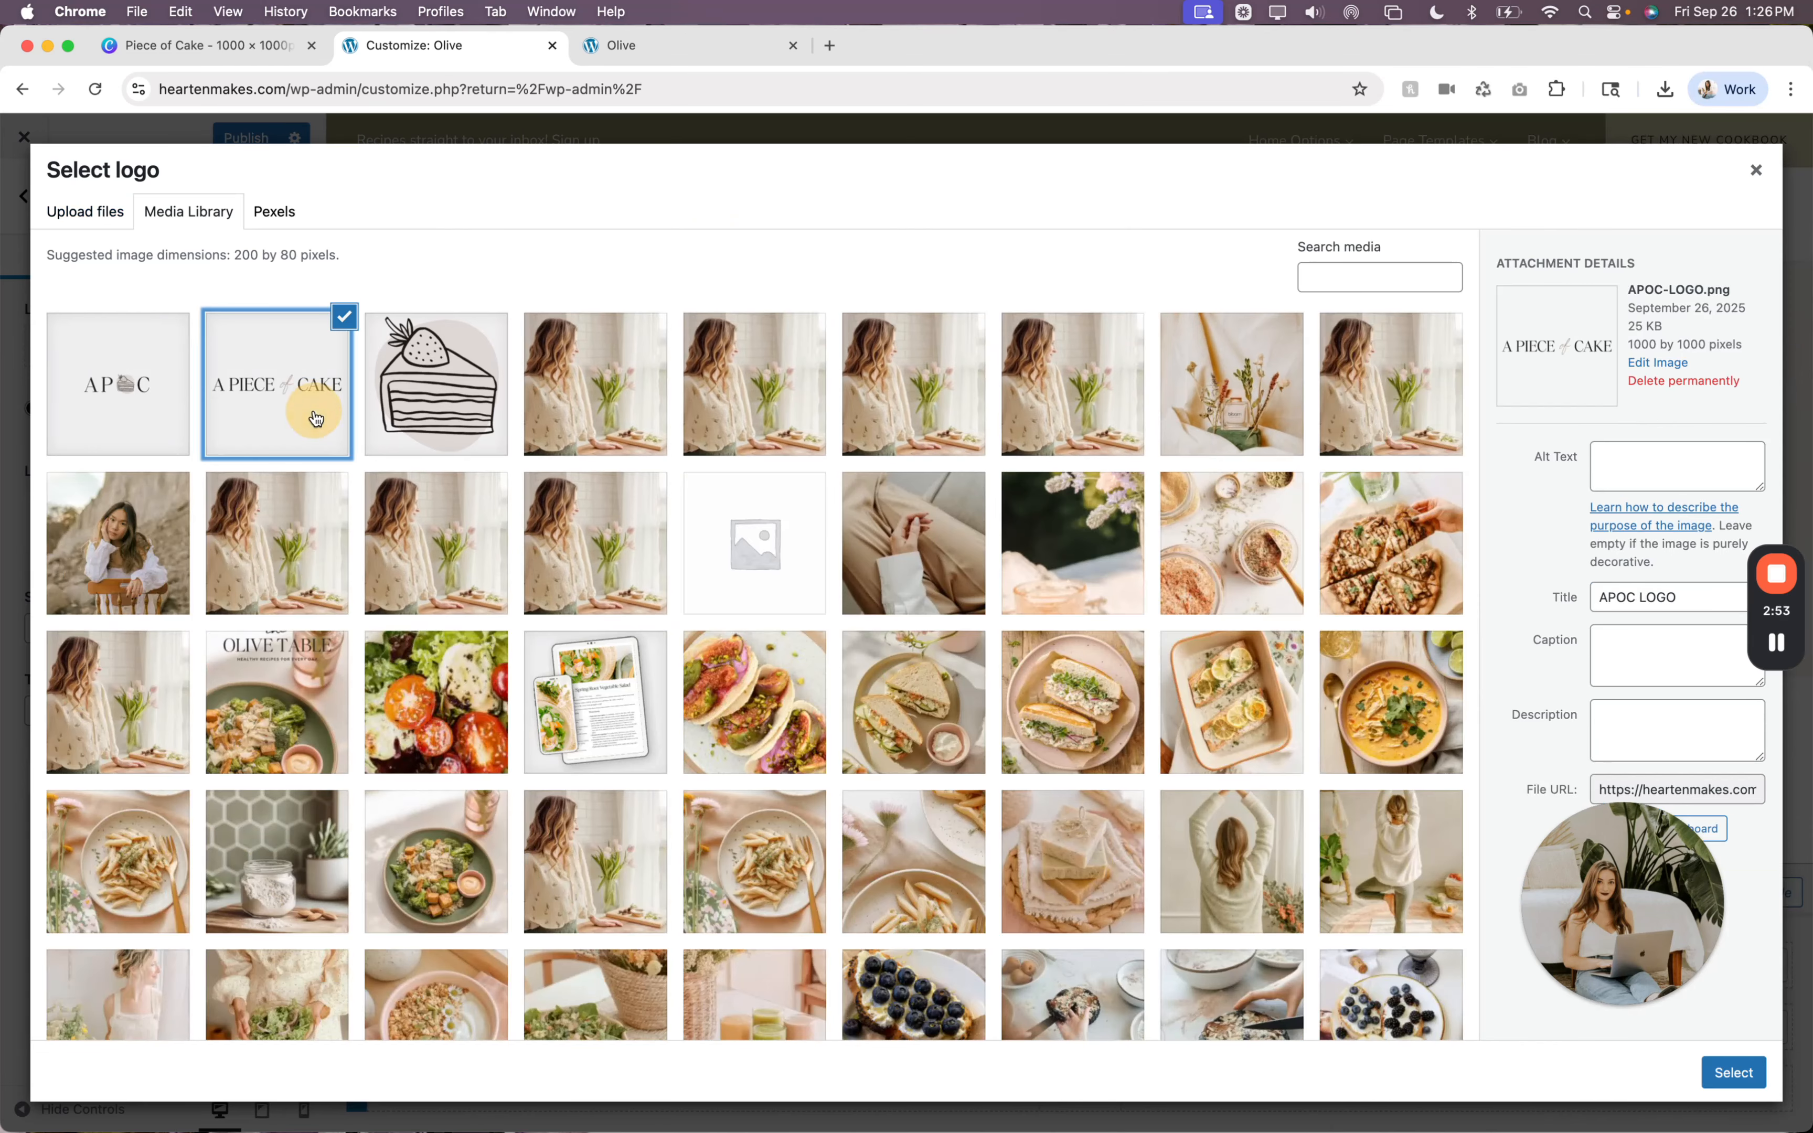
left_click(1737, 1076)
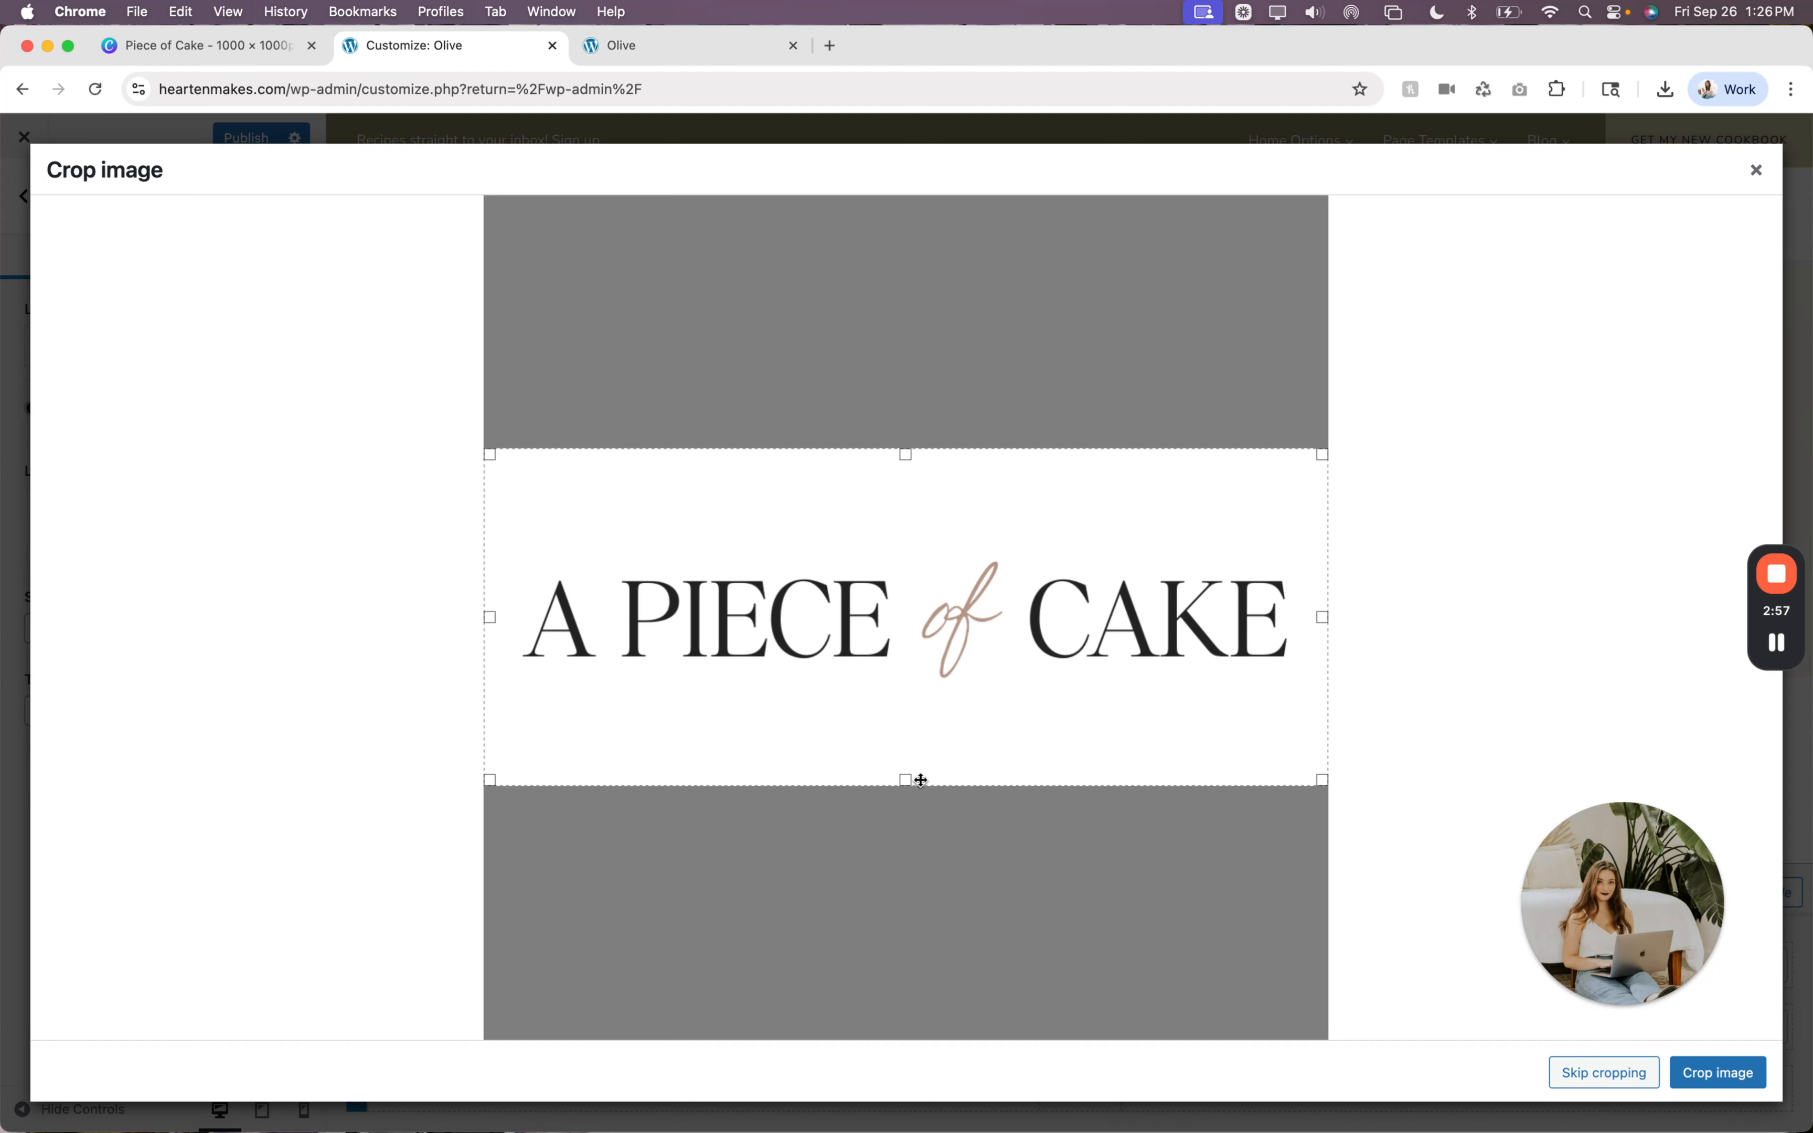
Crop the logo image tightly around the A PIECE of CAKE wordmark on all four sides and apply the crop.
left_click_drag(907, 779, 1023, 682)
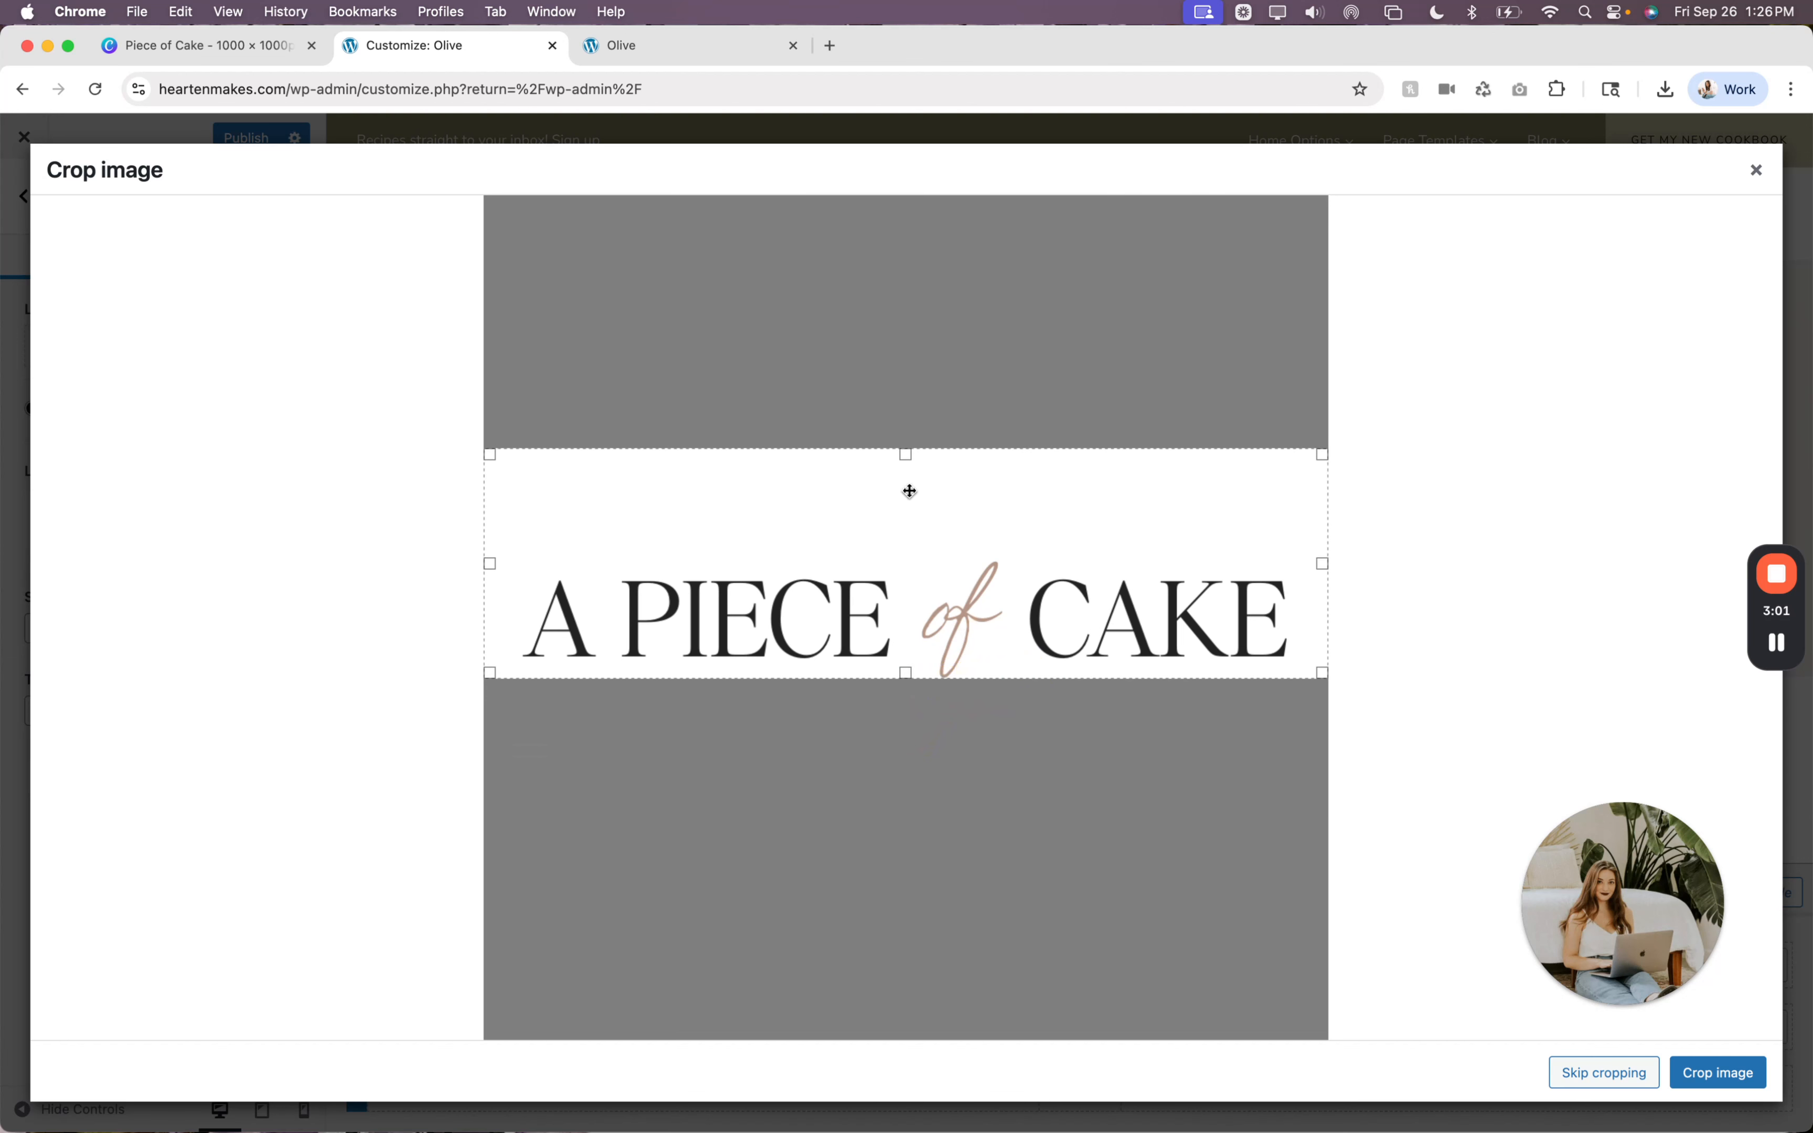
left_click_drag(907, 455, 918, 561)
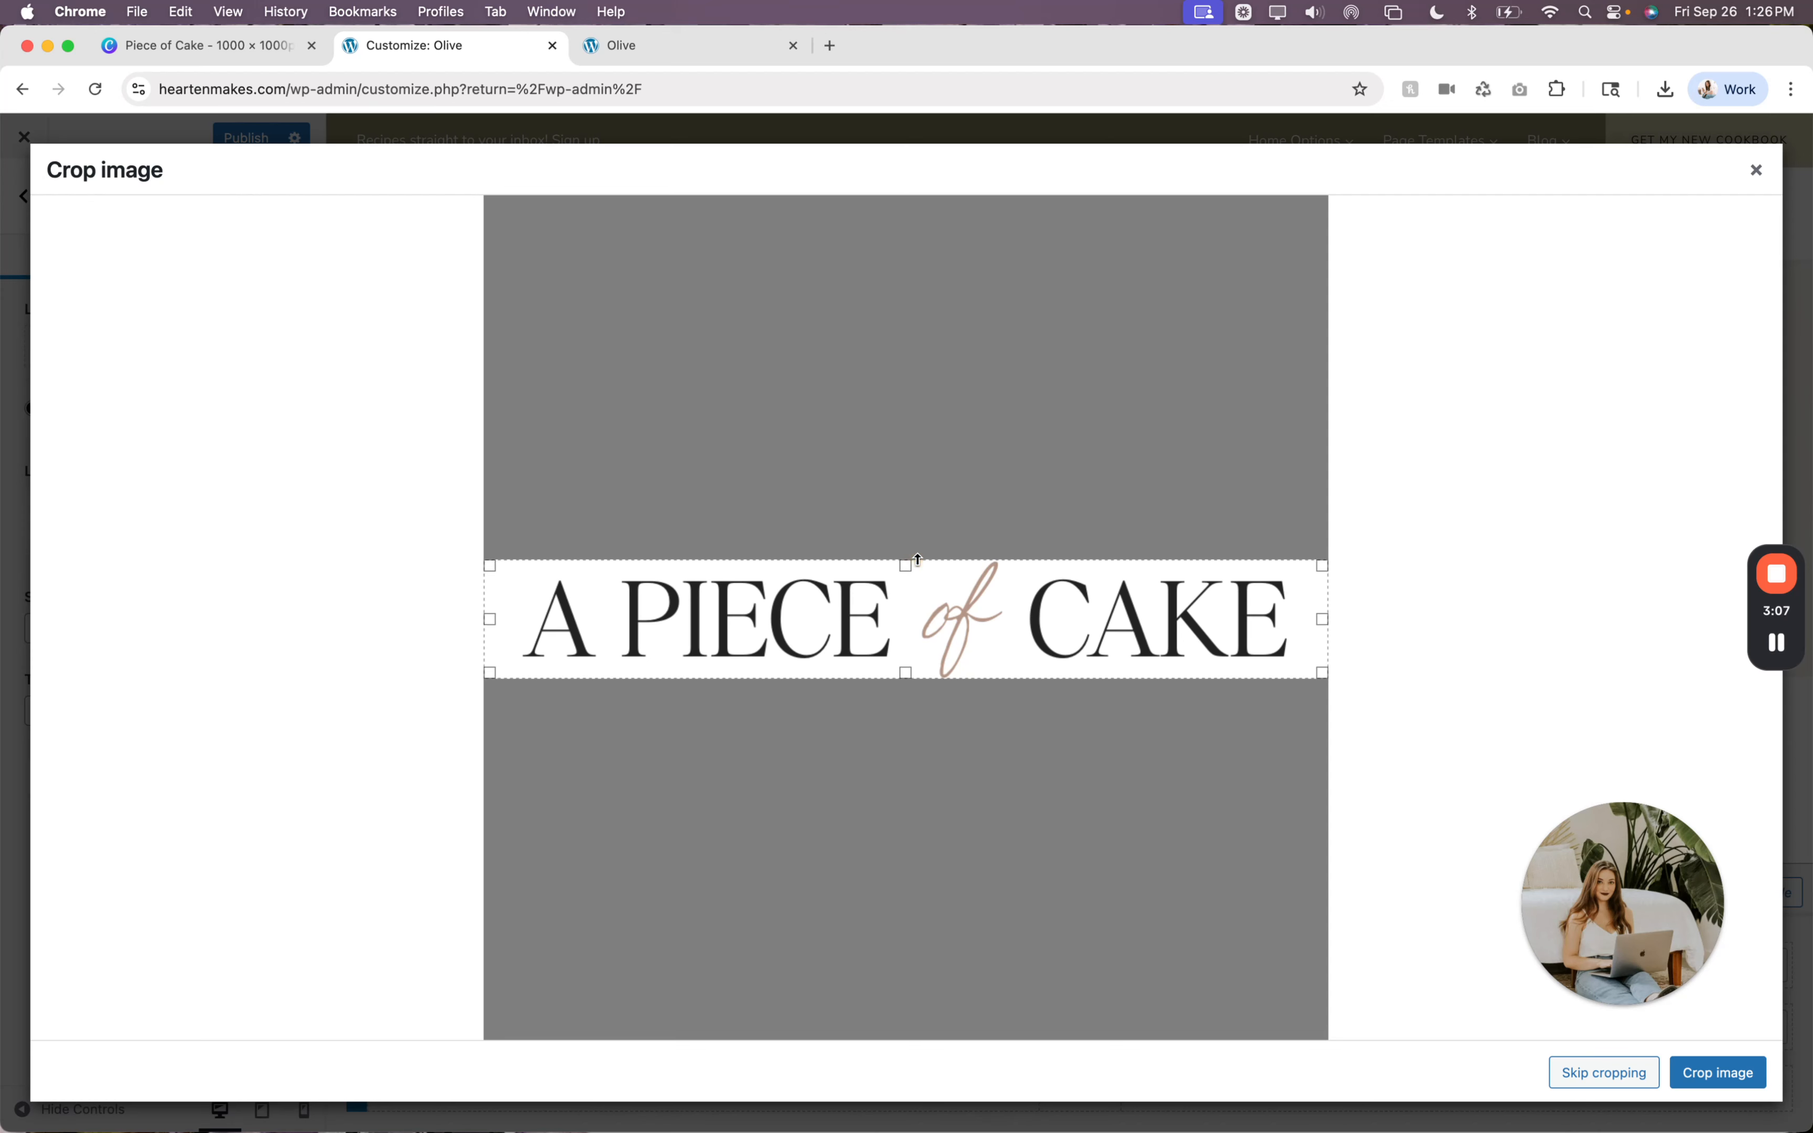
left_click_drag(1323, 619, 1286, 622)
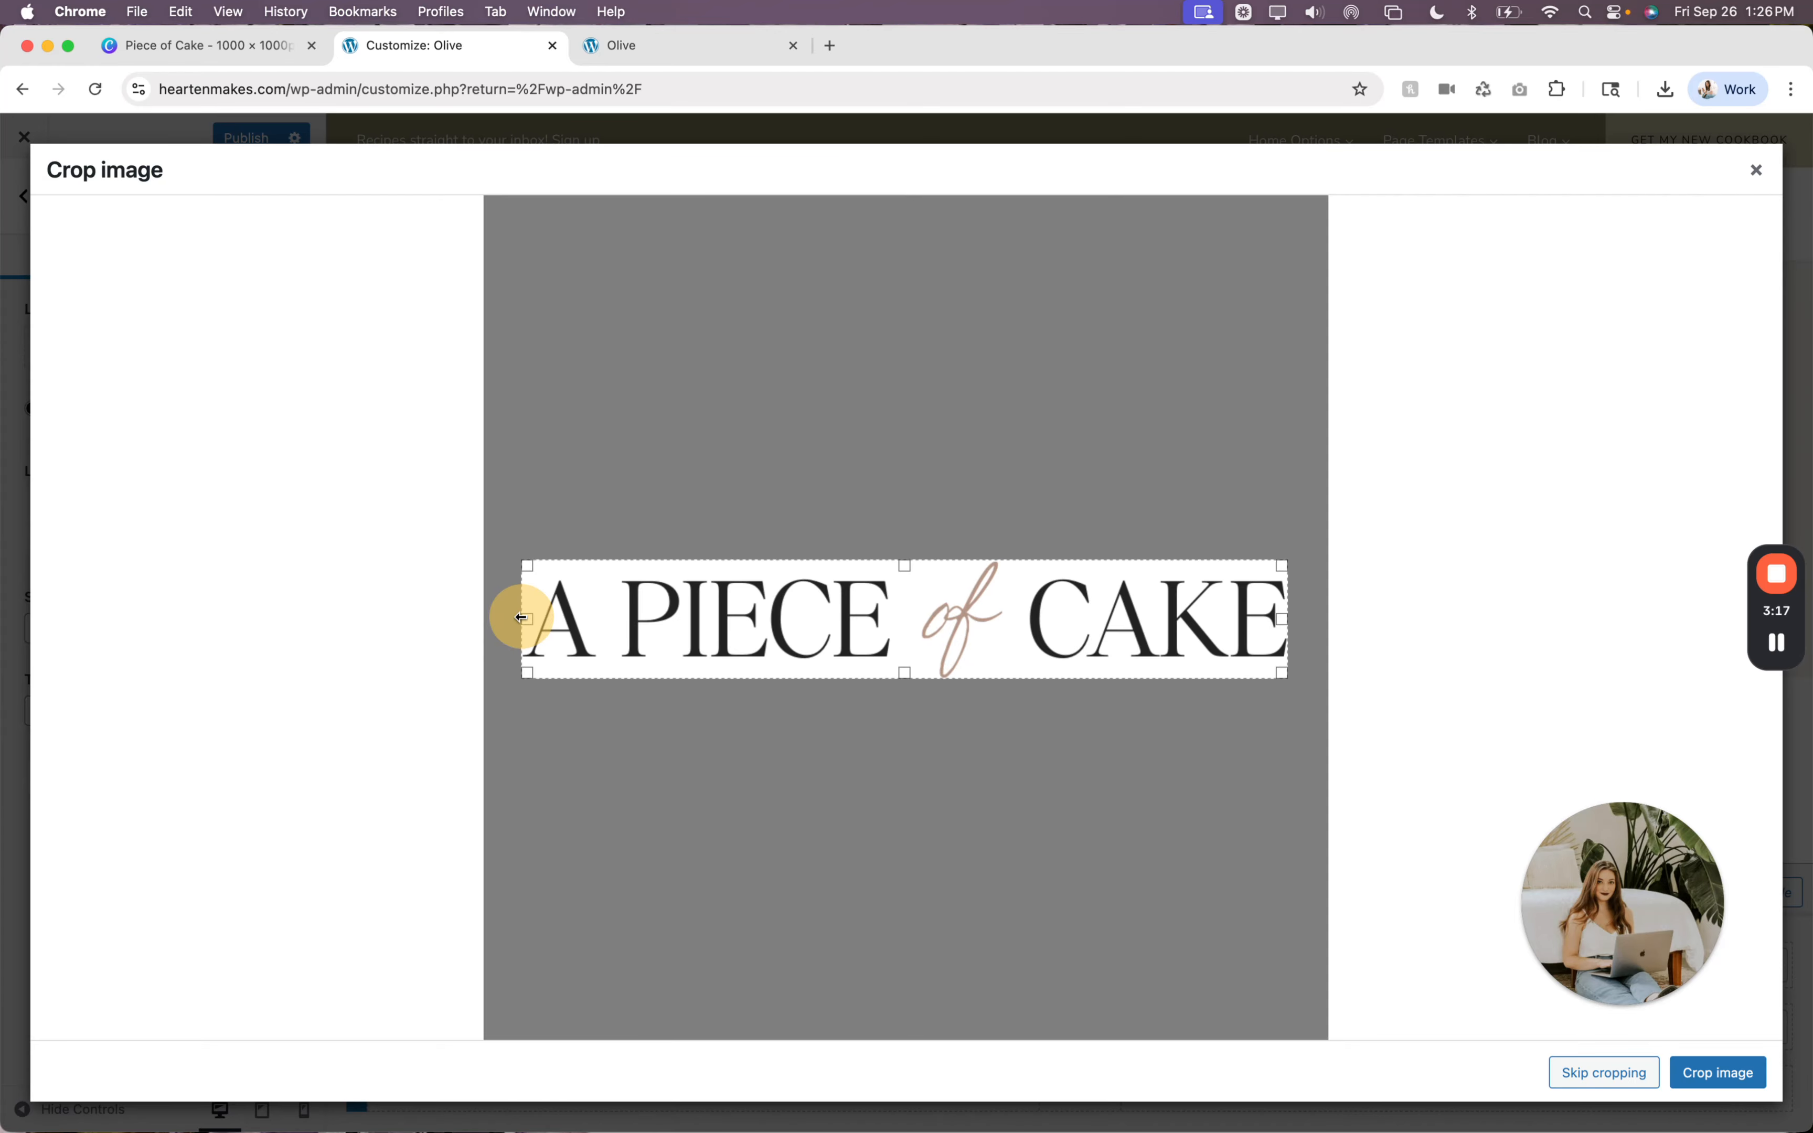
left_click_drag(522, 618, 522, 618)
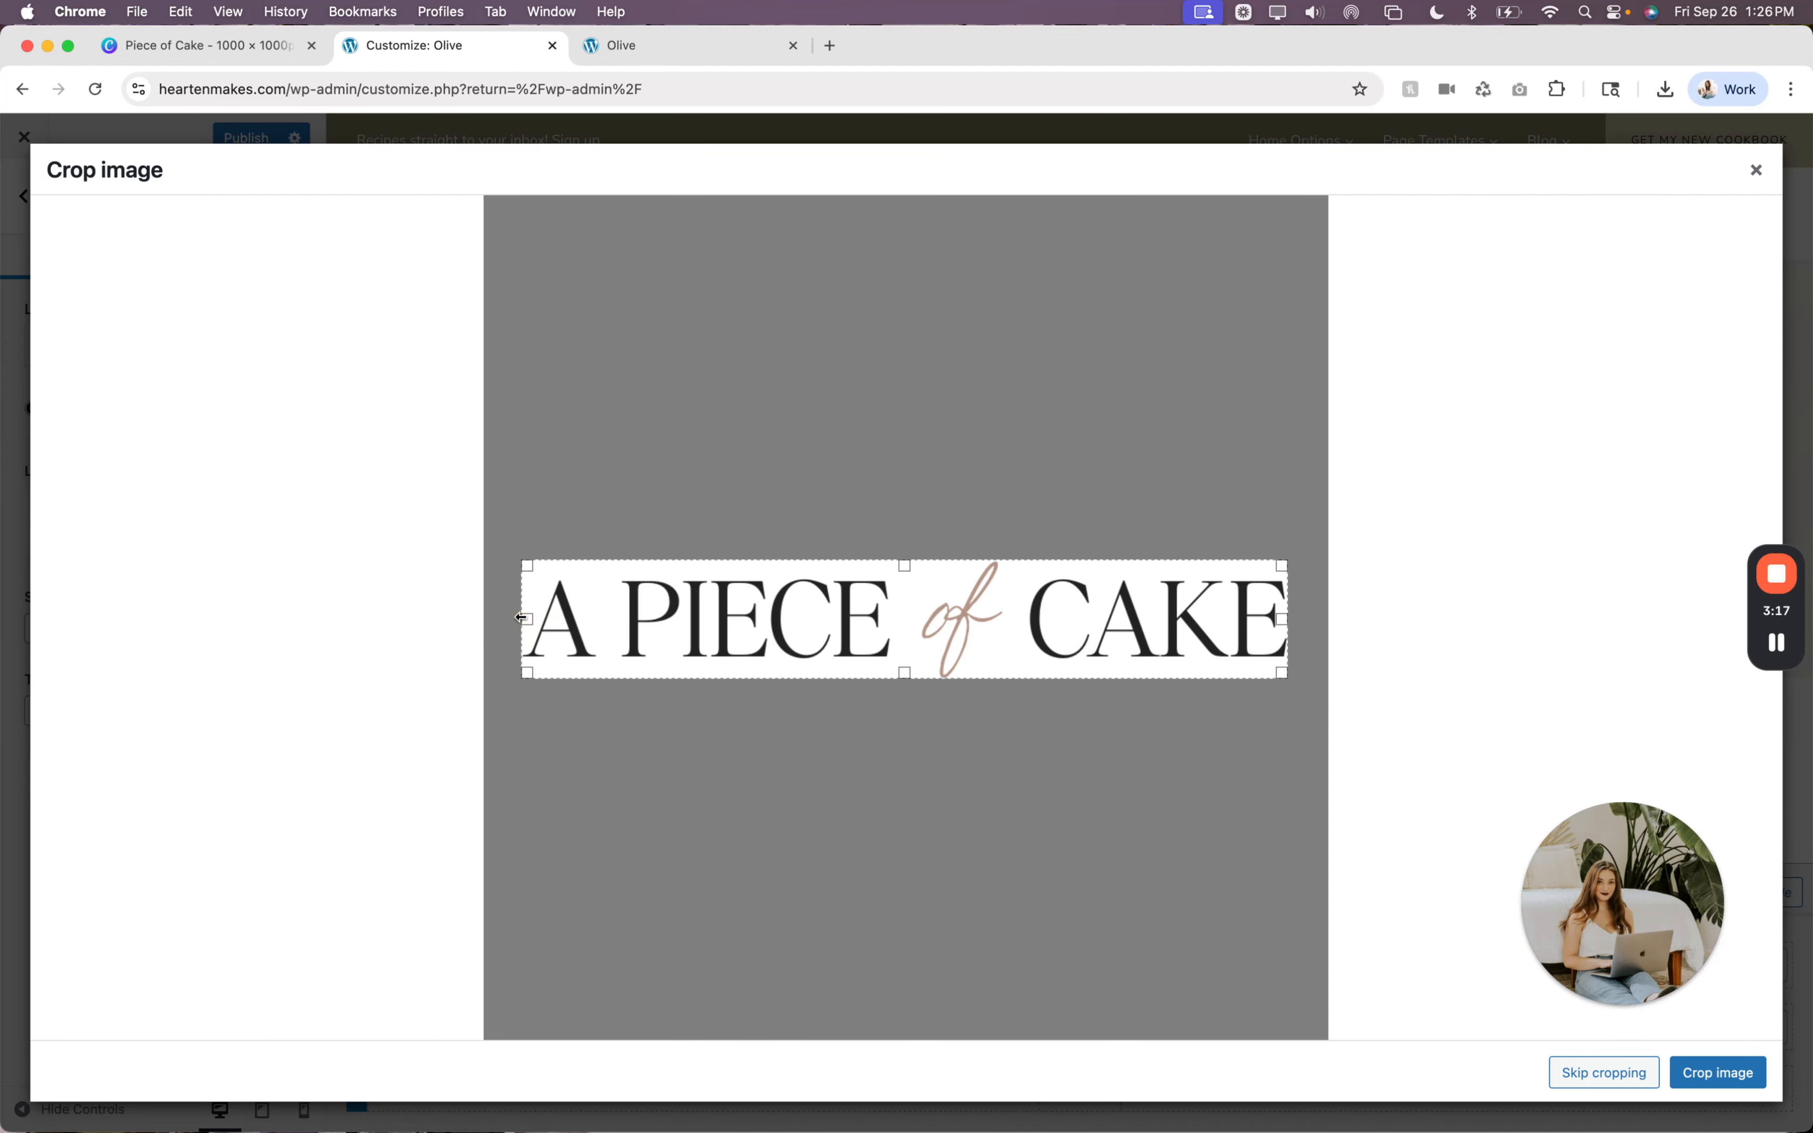
left_click(1721, 1074)
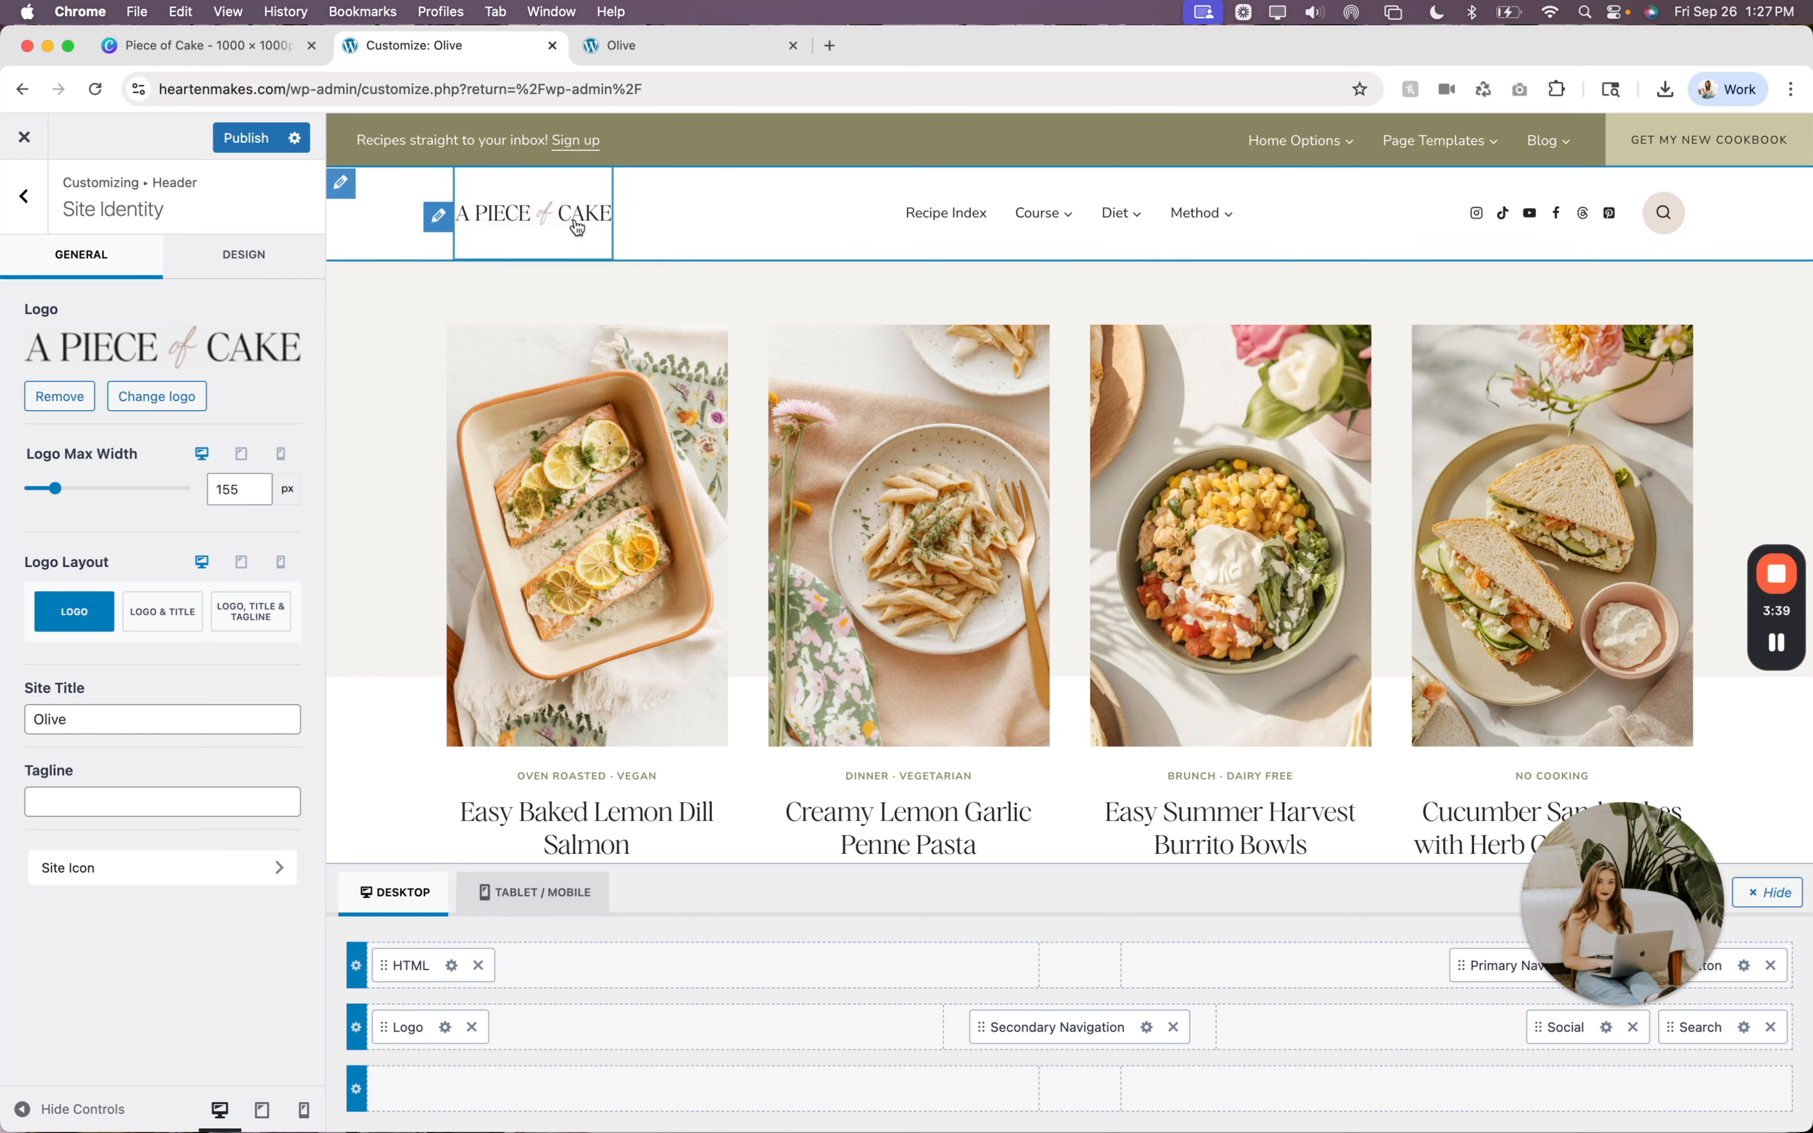
Open the site's WordPress dashboard from the live site in a new browser tab and go to the Media Library.
left_click(652, 50)
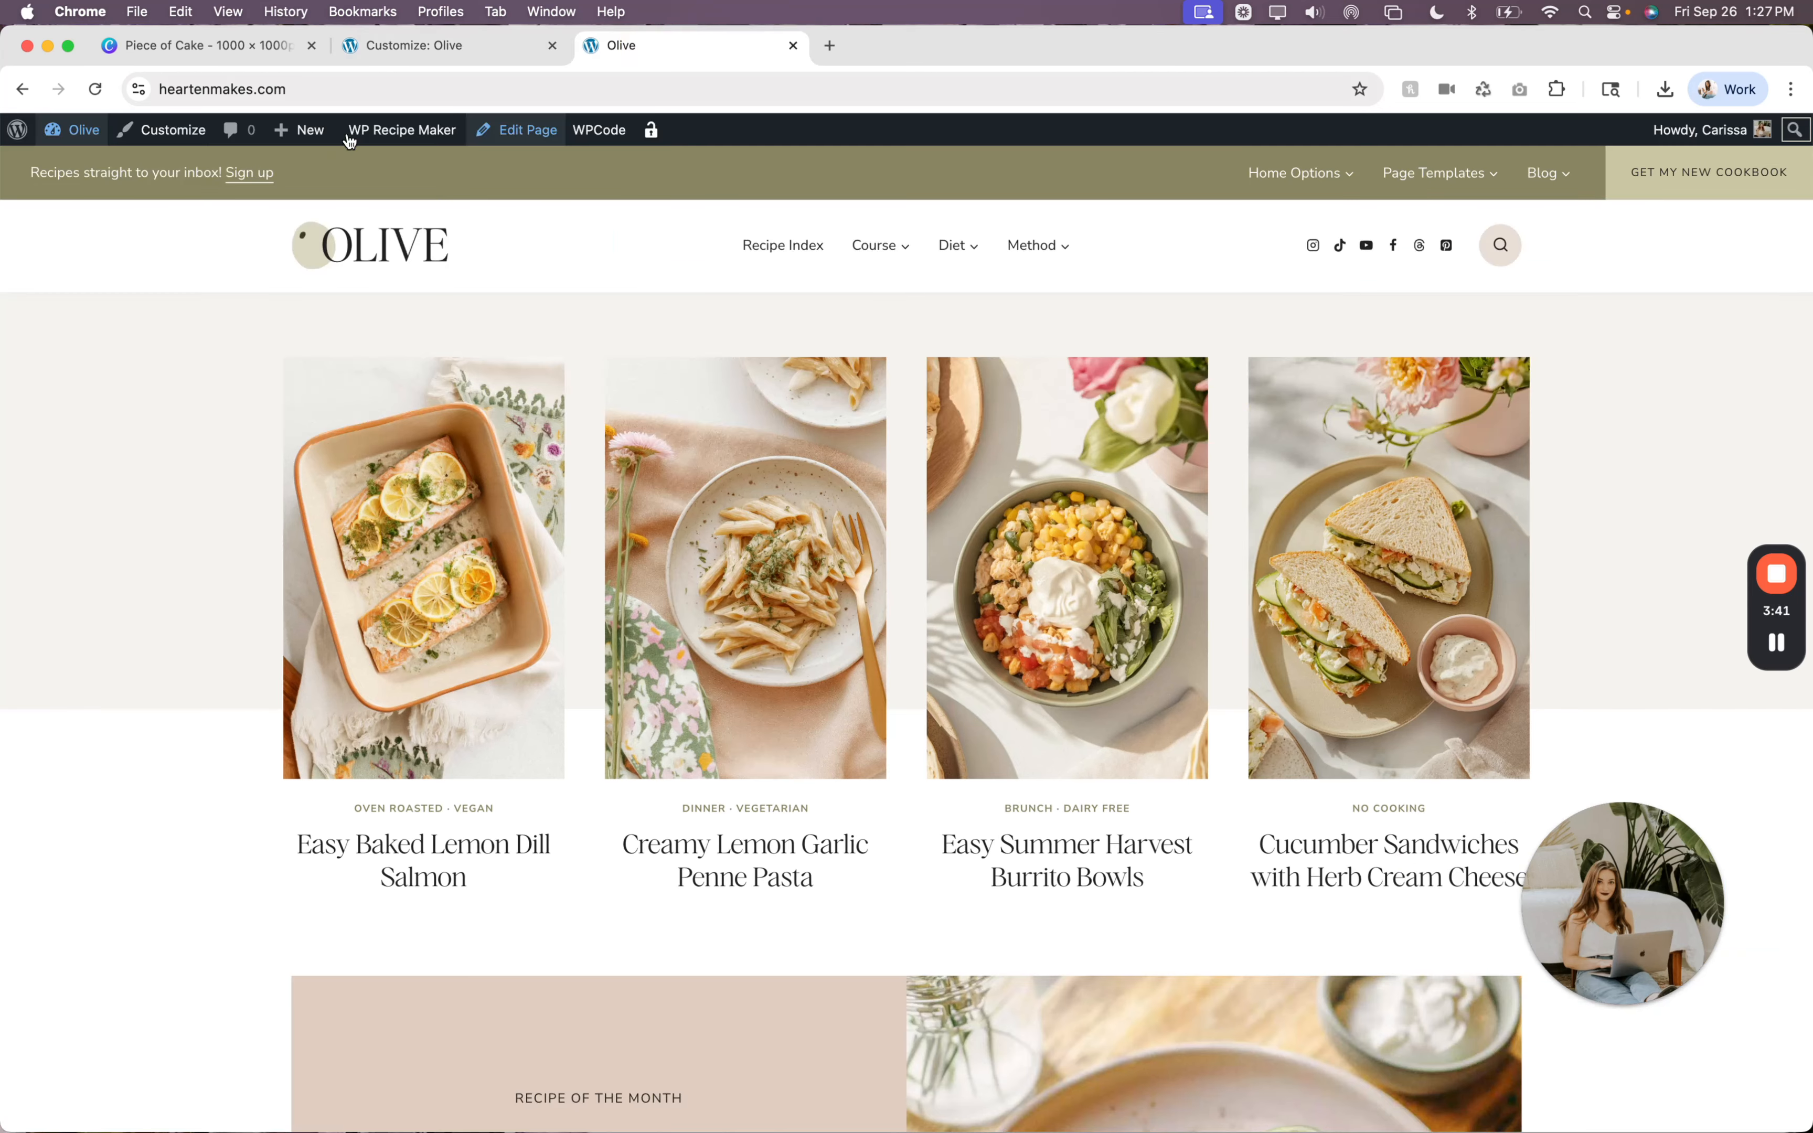
mouse_move(86, 134)
left_click_drag(81, 161, 880, 45)
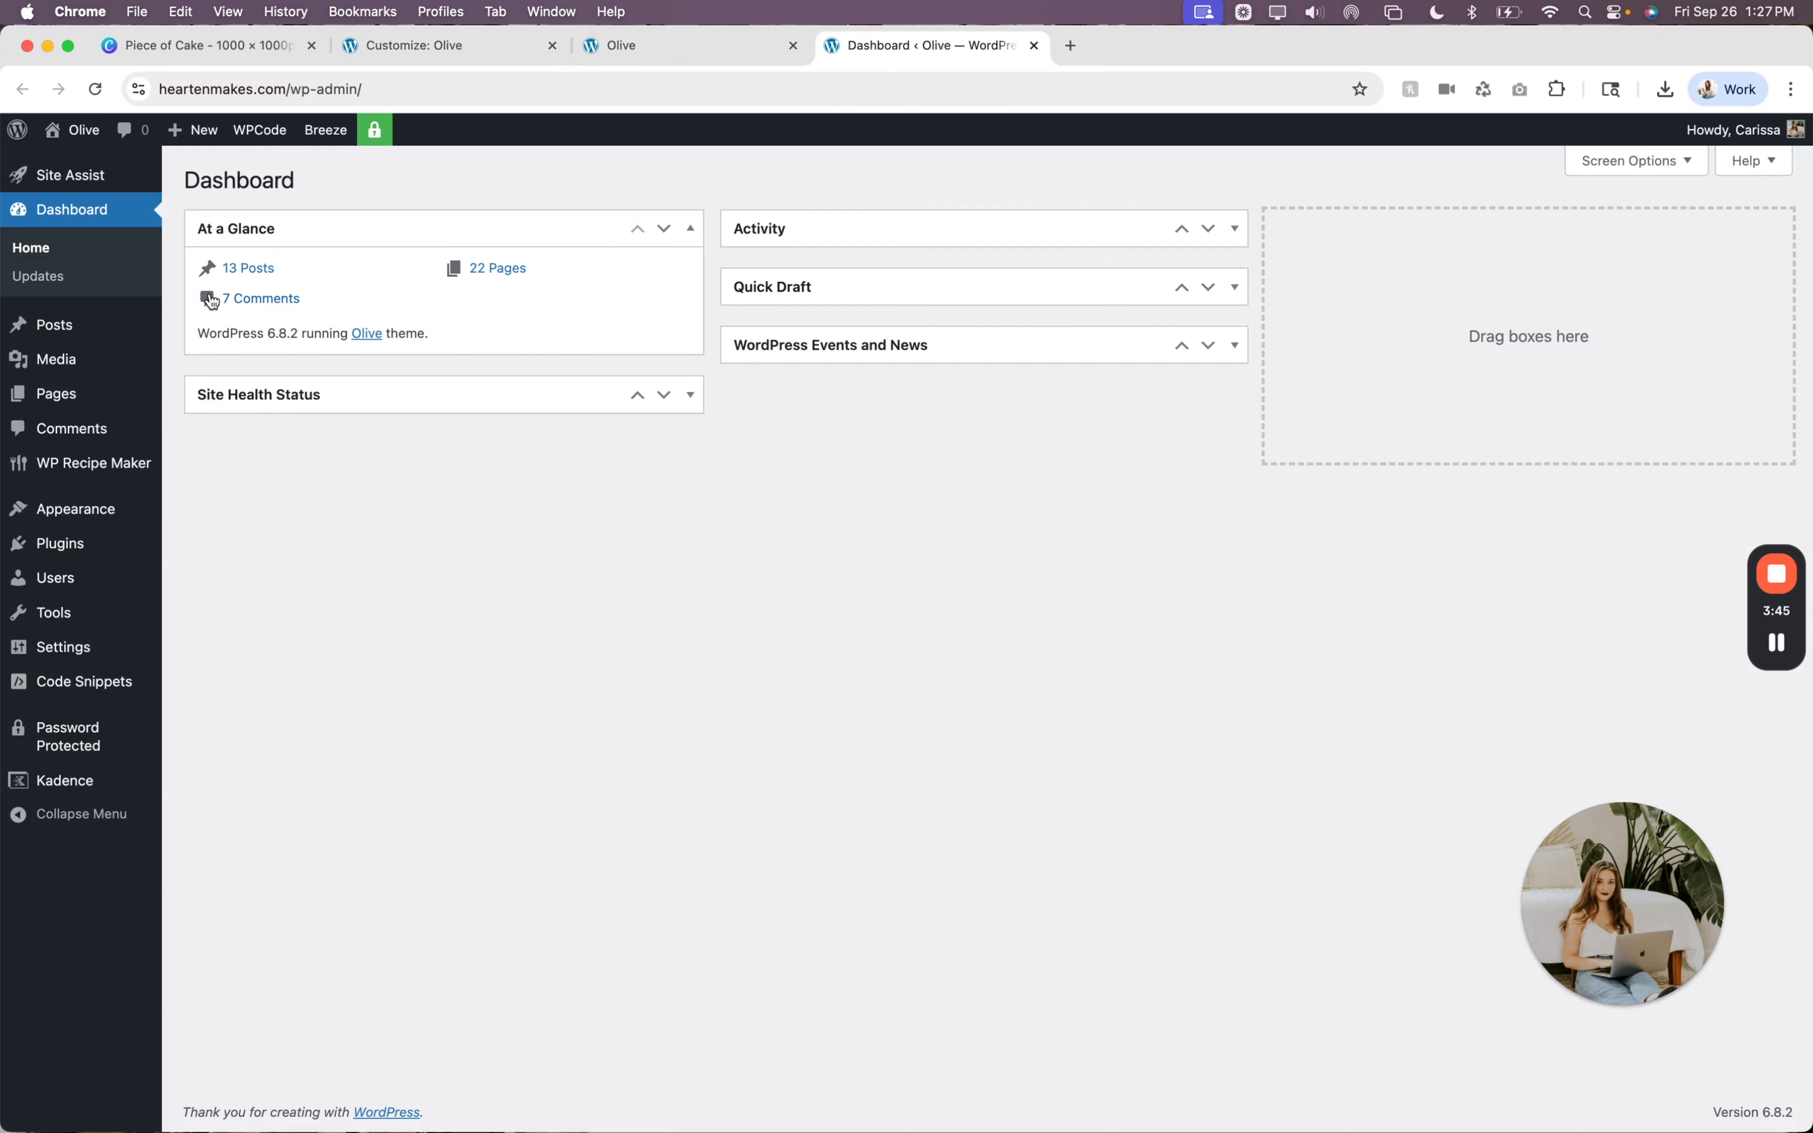
left_click(104, 358)
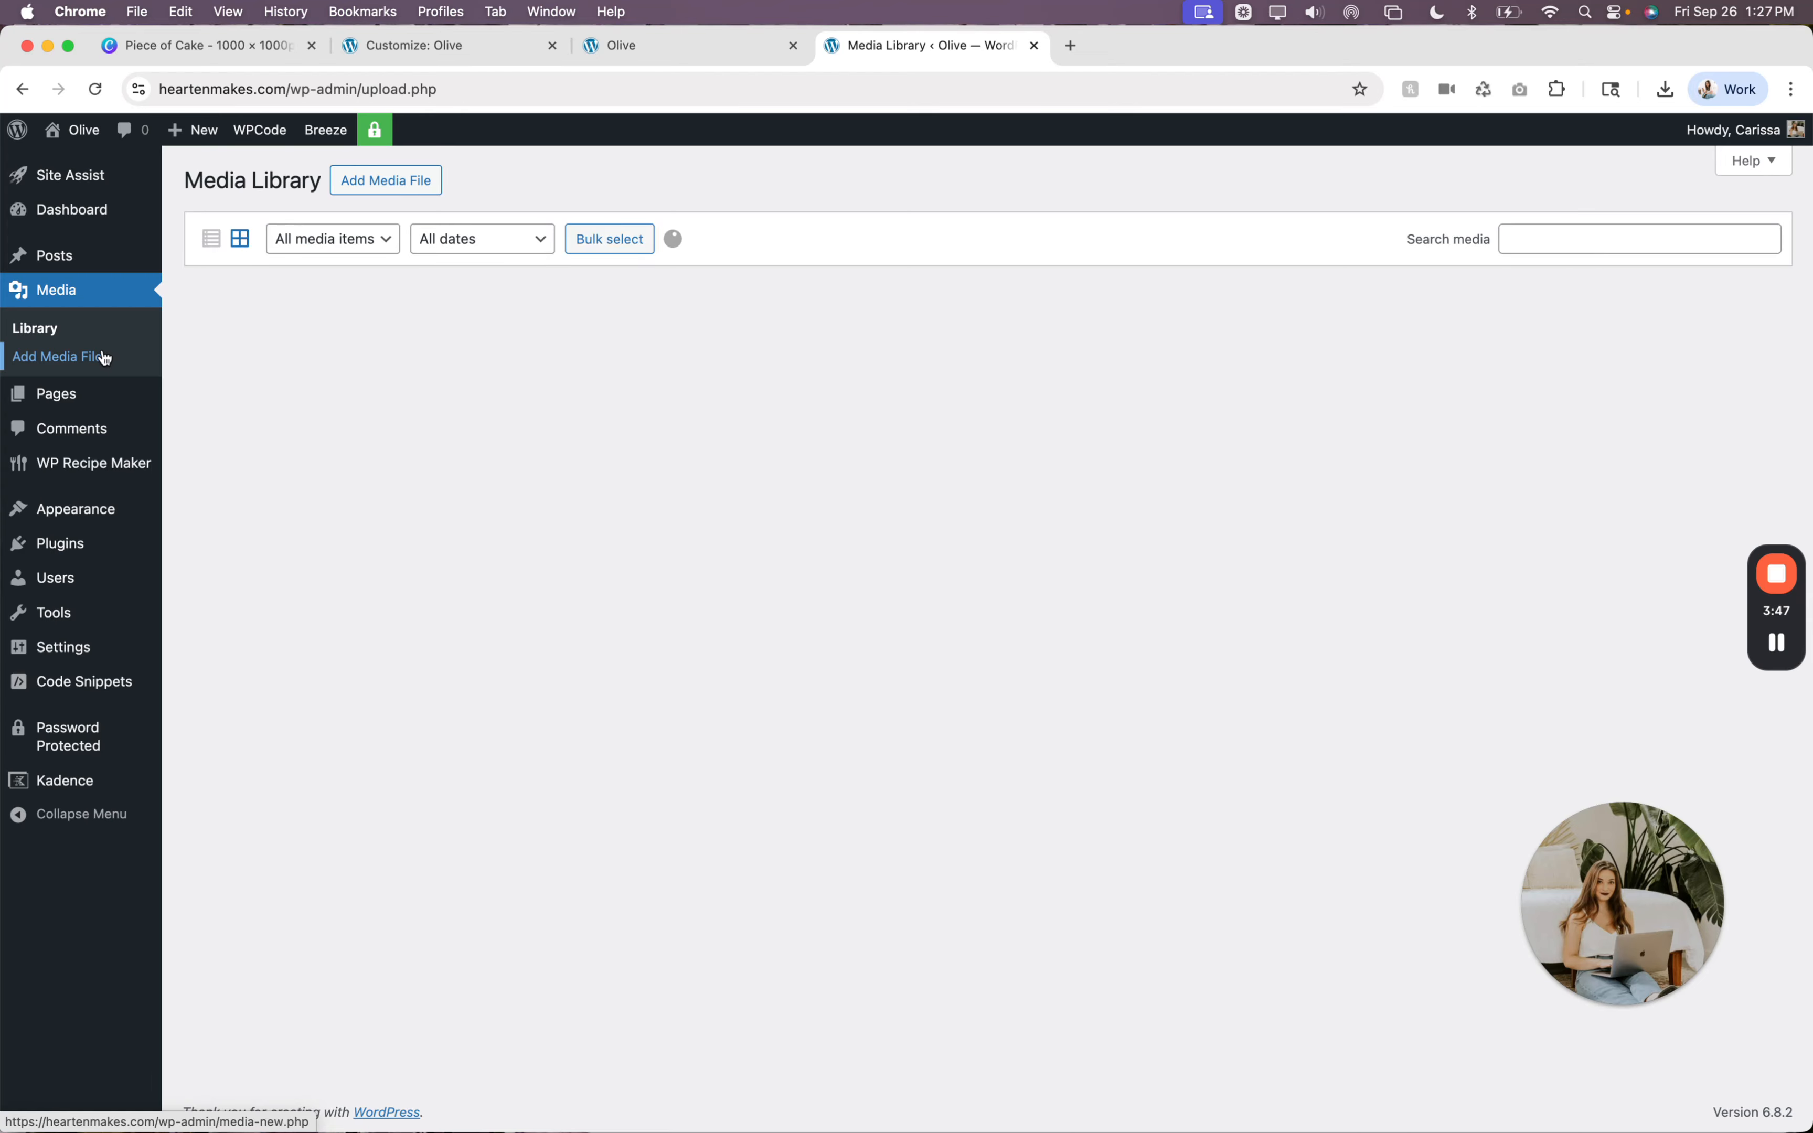
Permanently delete the old Olive-Logo-5.png and cropped-Olive-Logo-5.png from the Media Library and close its browser tab.
scroll(770, 460, "down", 6)
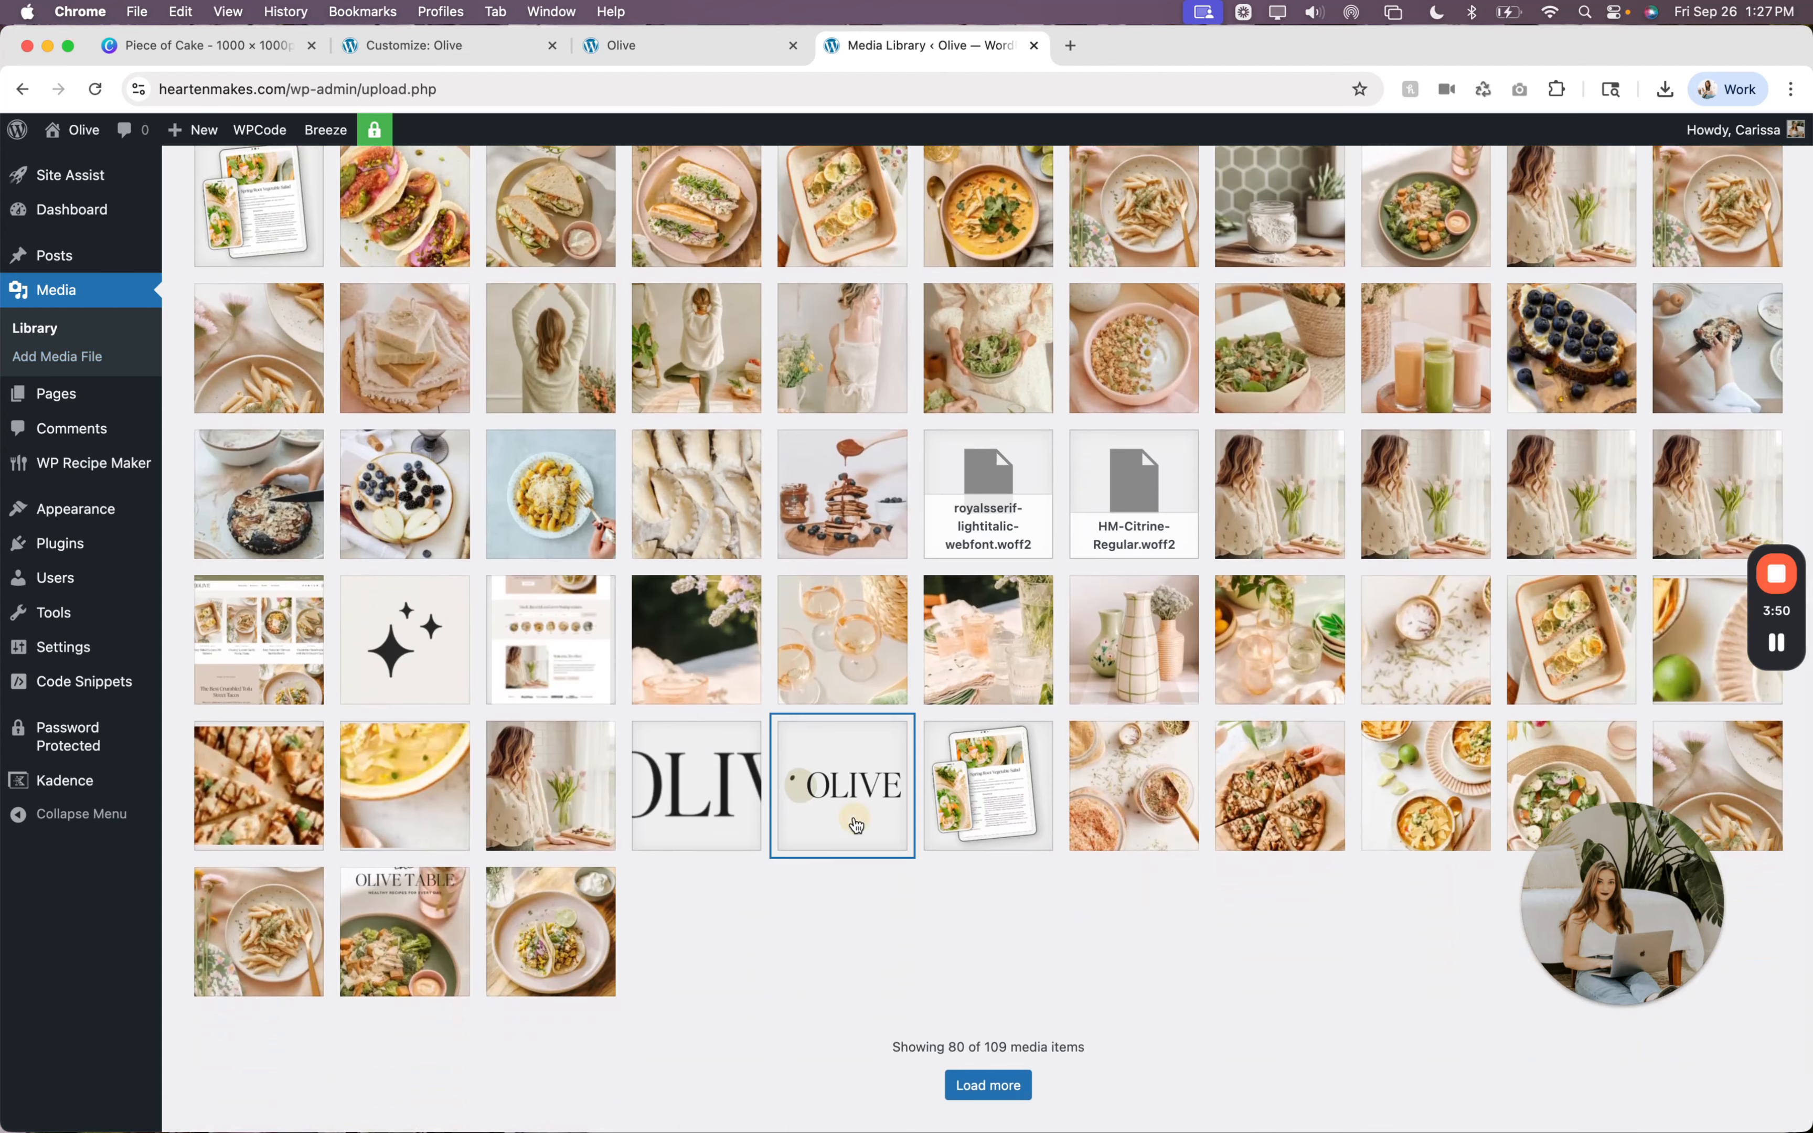
left_click(857, 824)
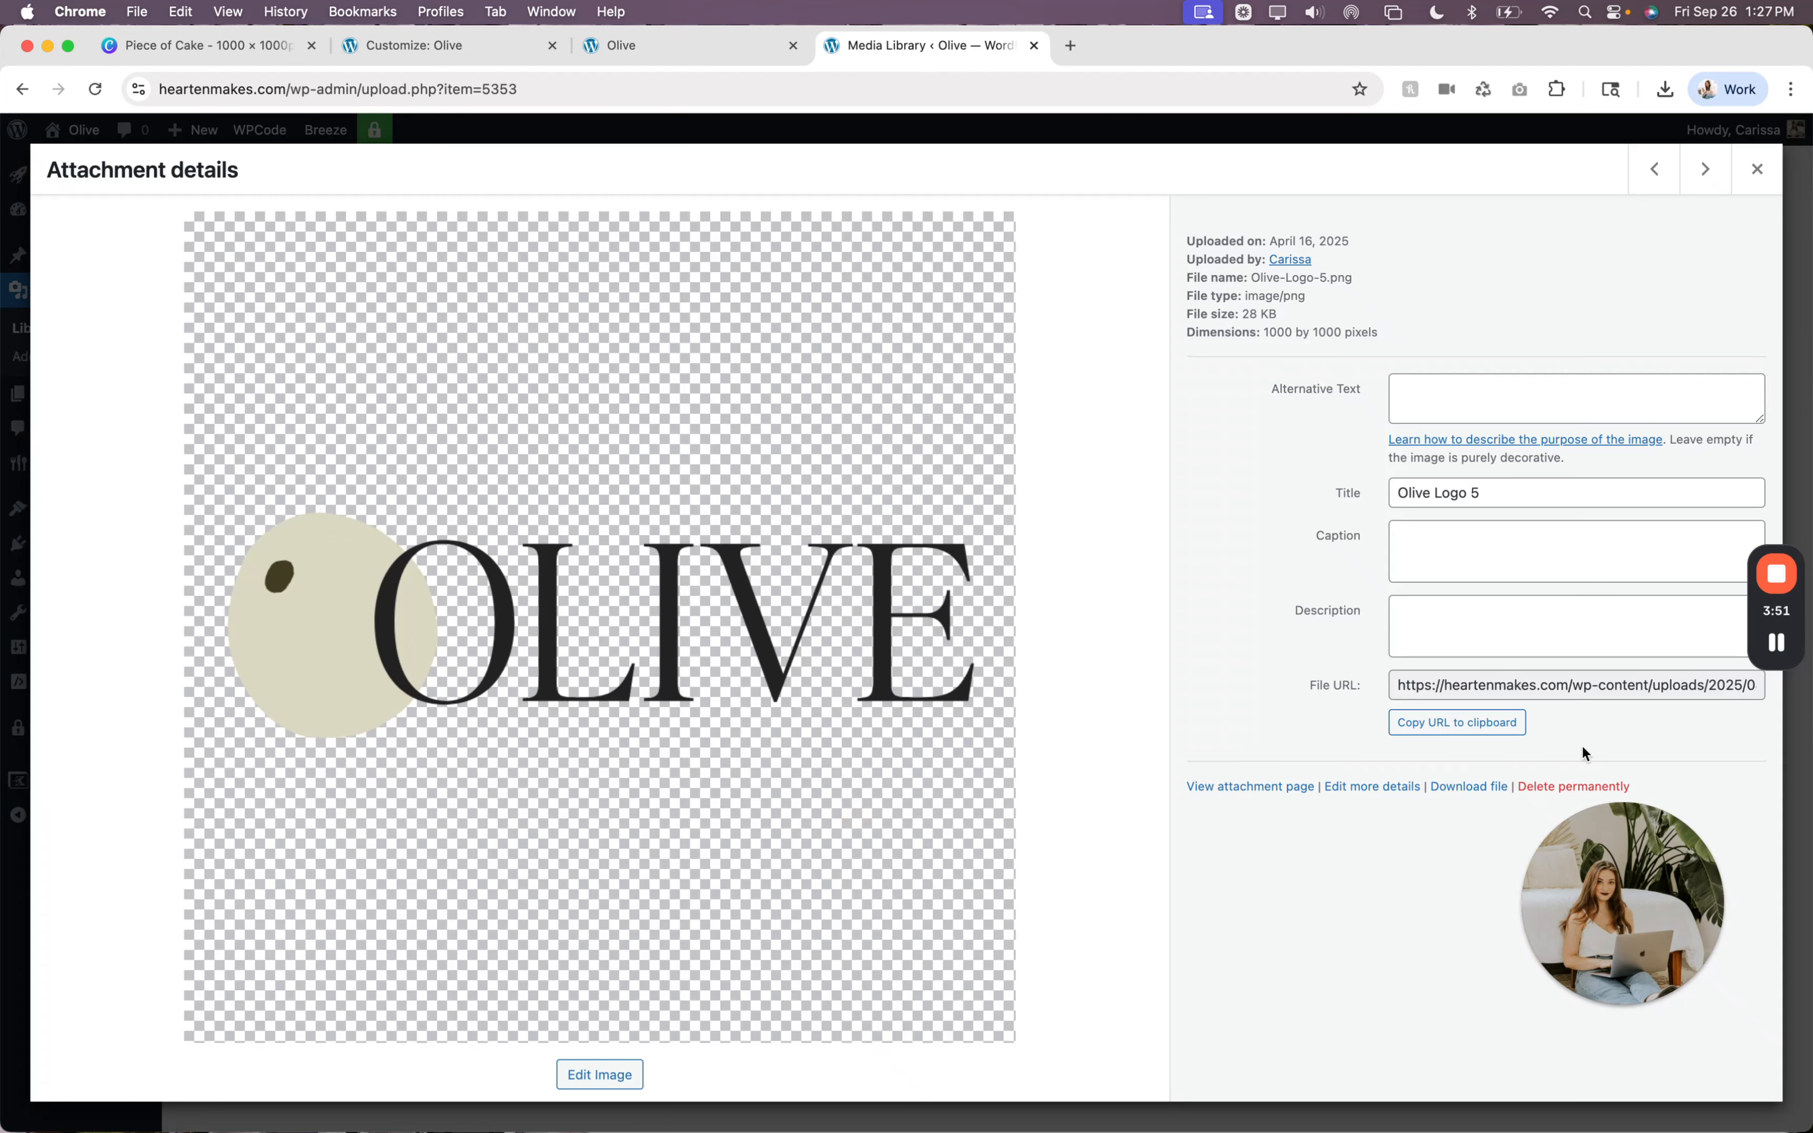
left_click(1531, 791)
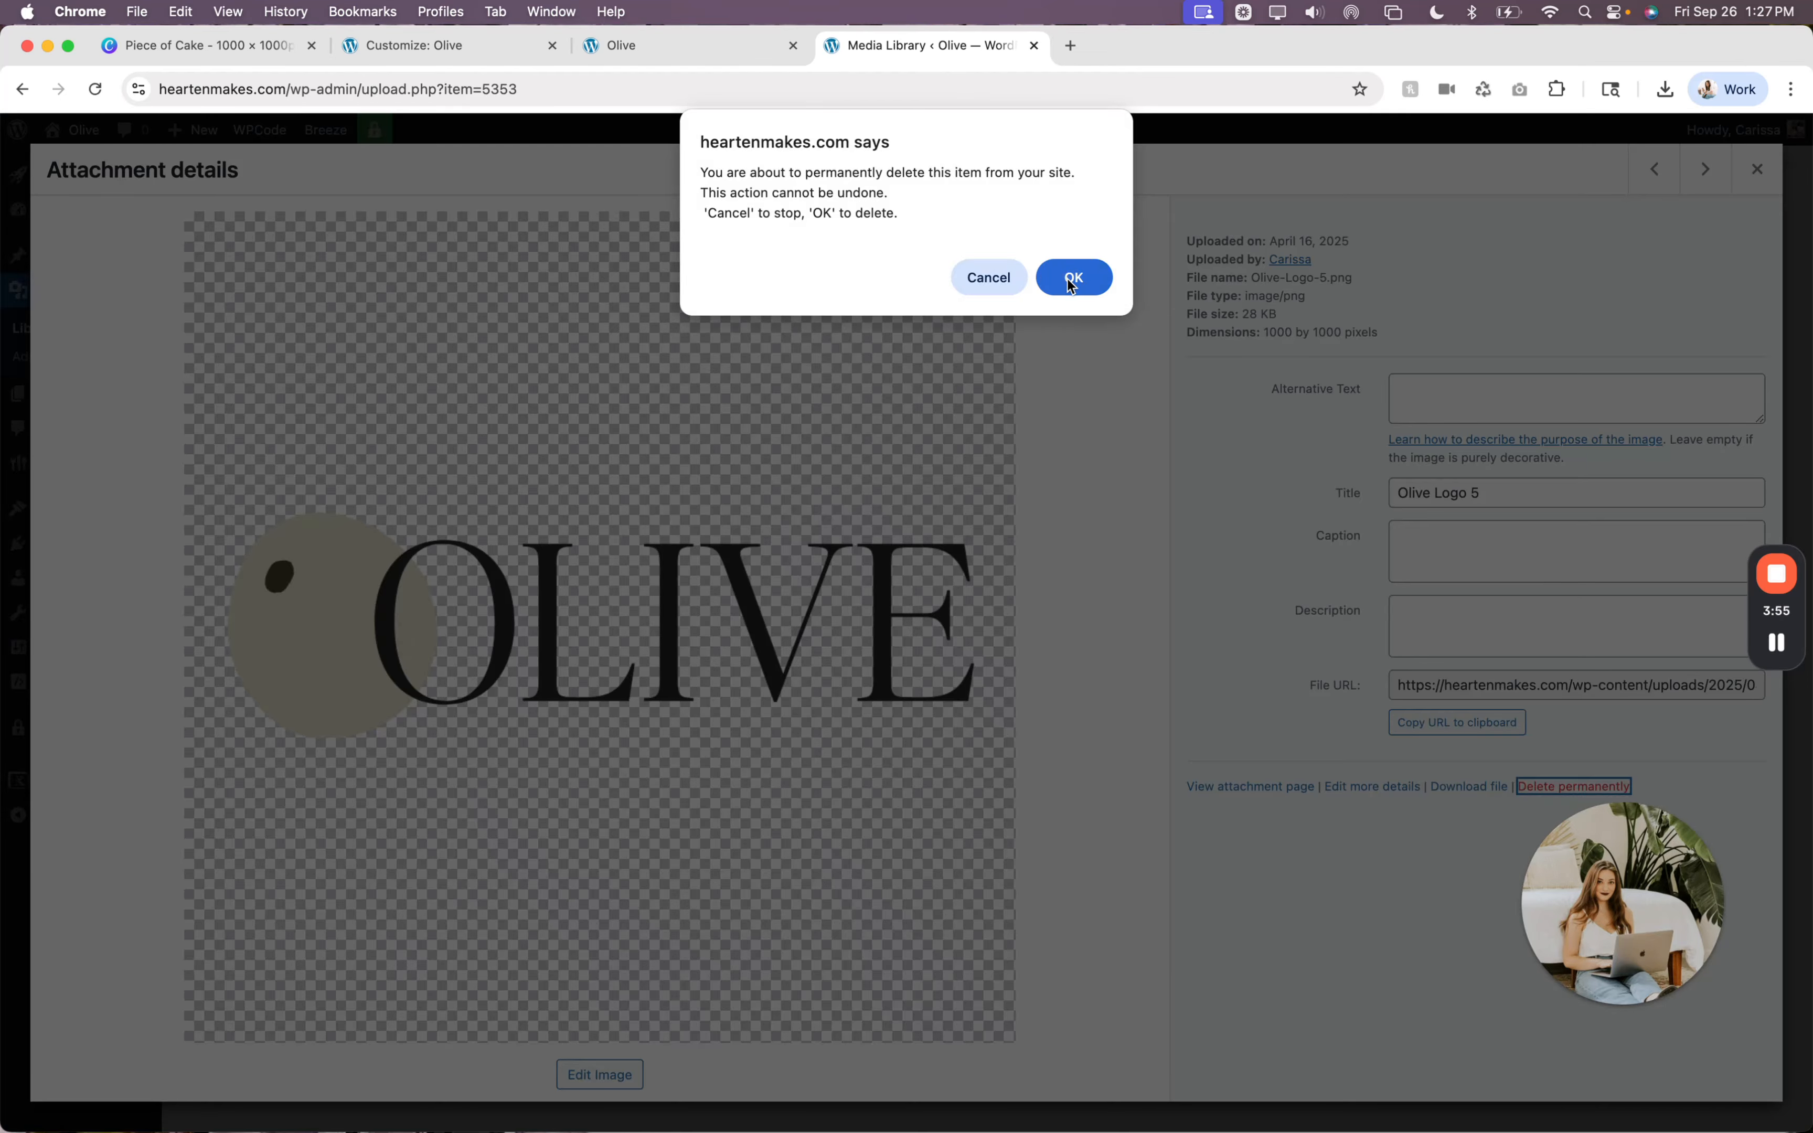
left_click(1073, 279)
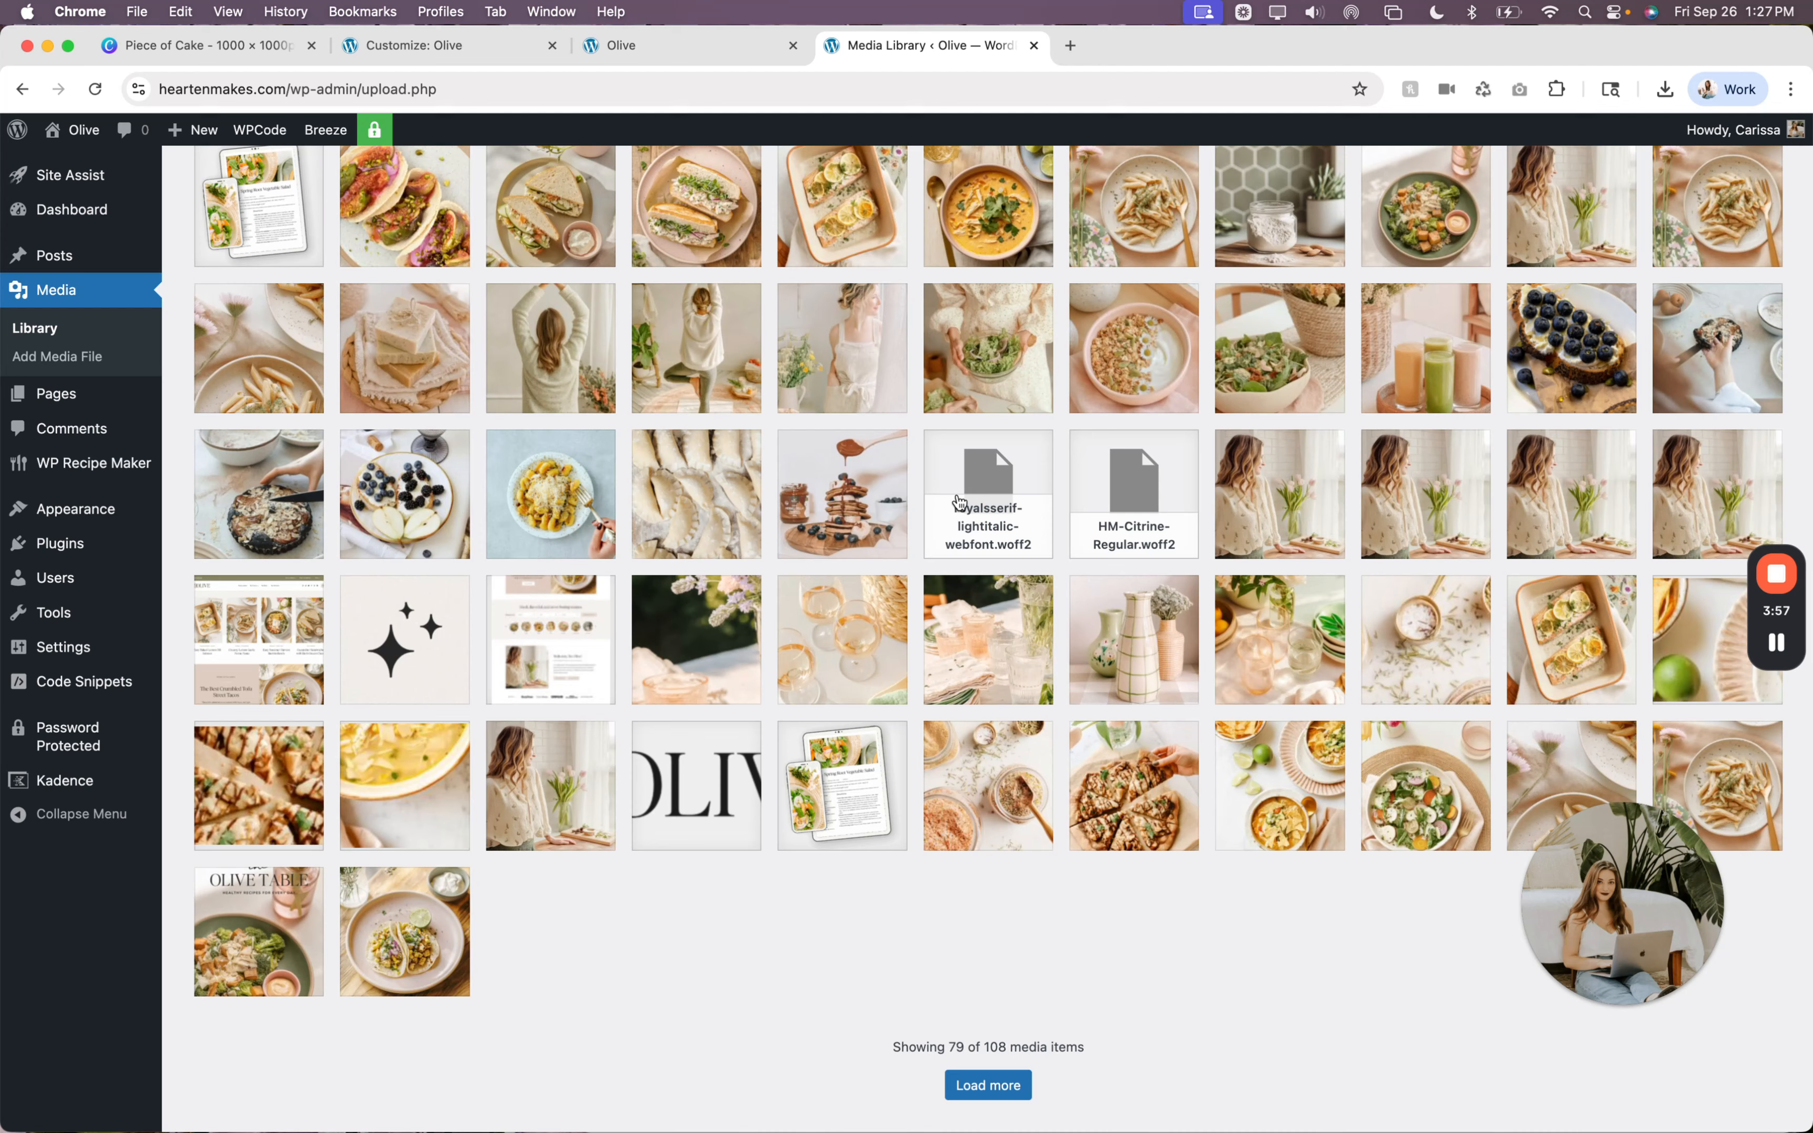
left_click(721, 768)
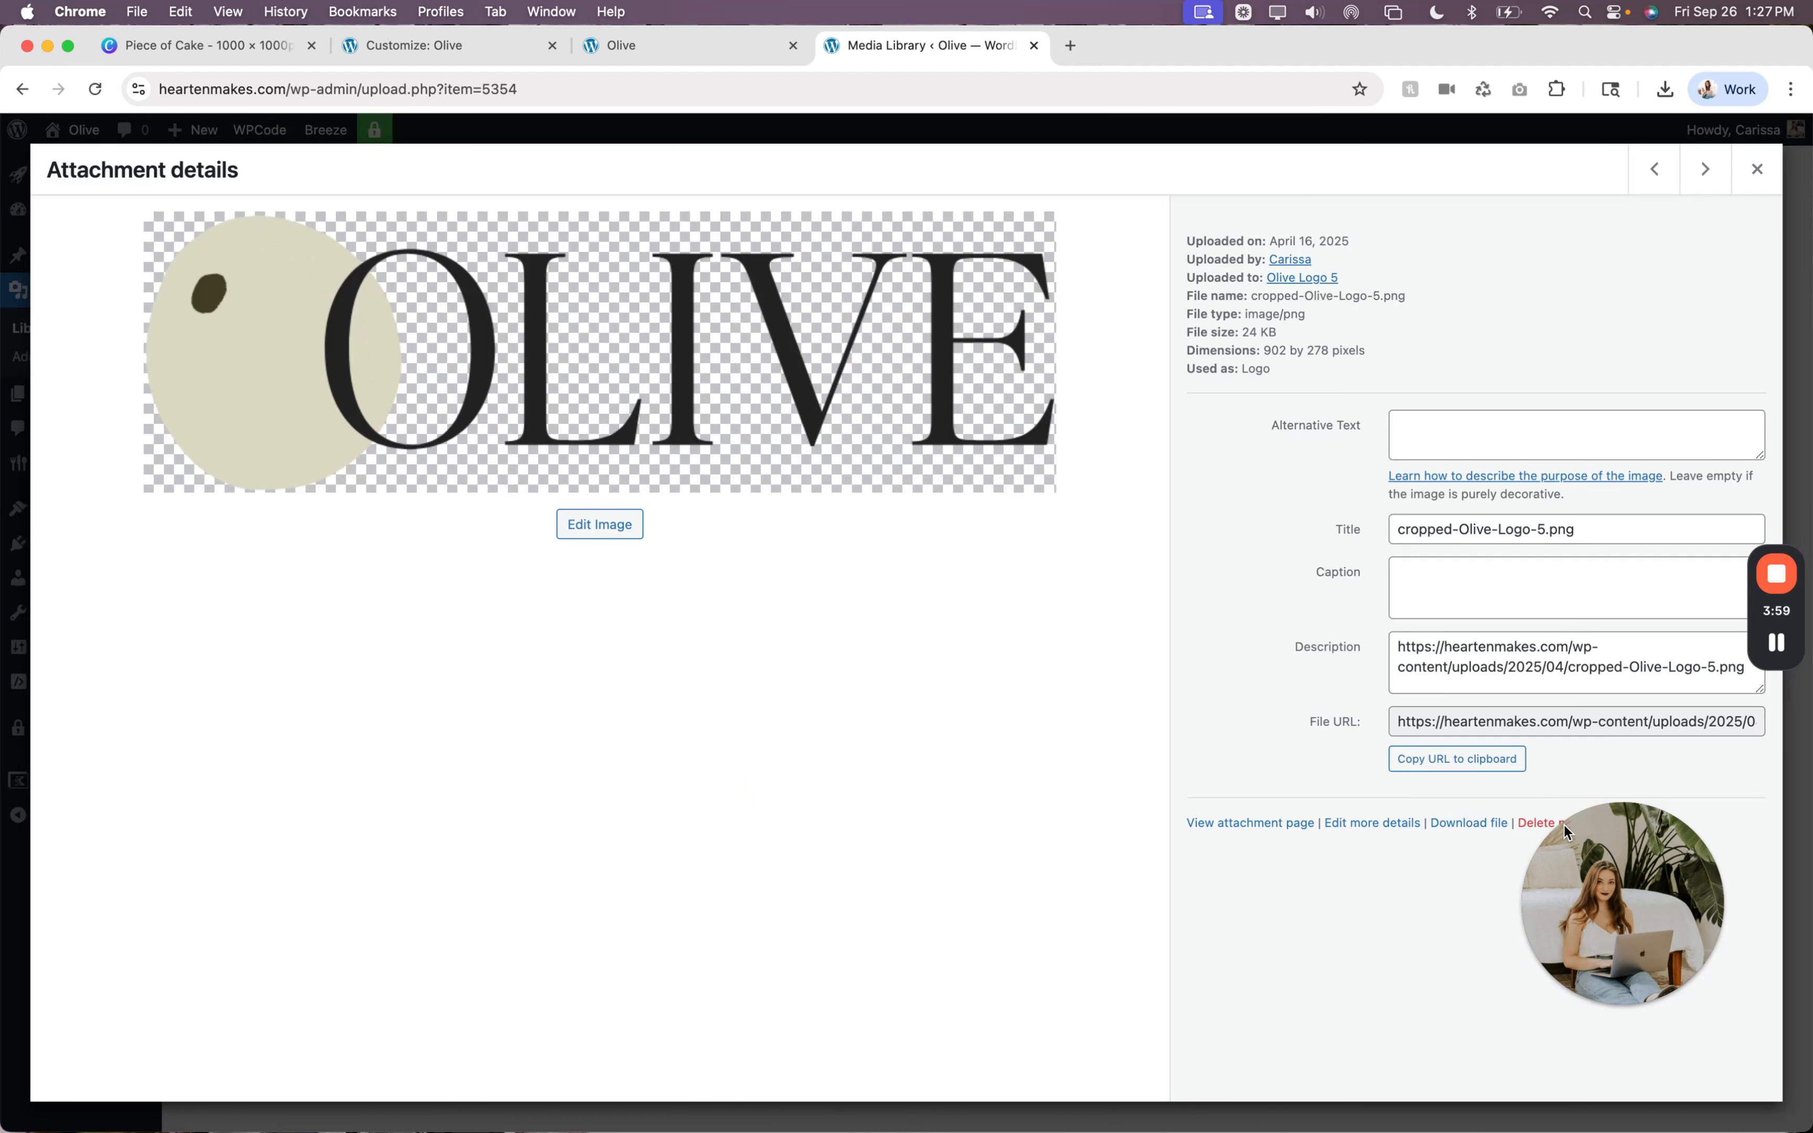
left_click(1534, 823)
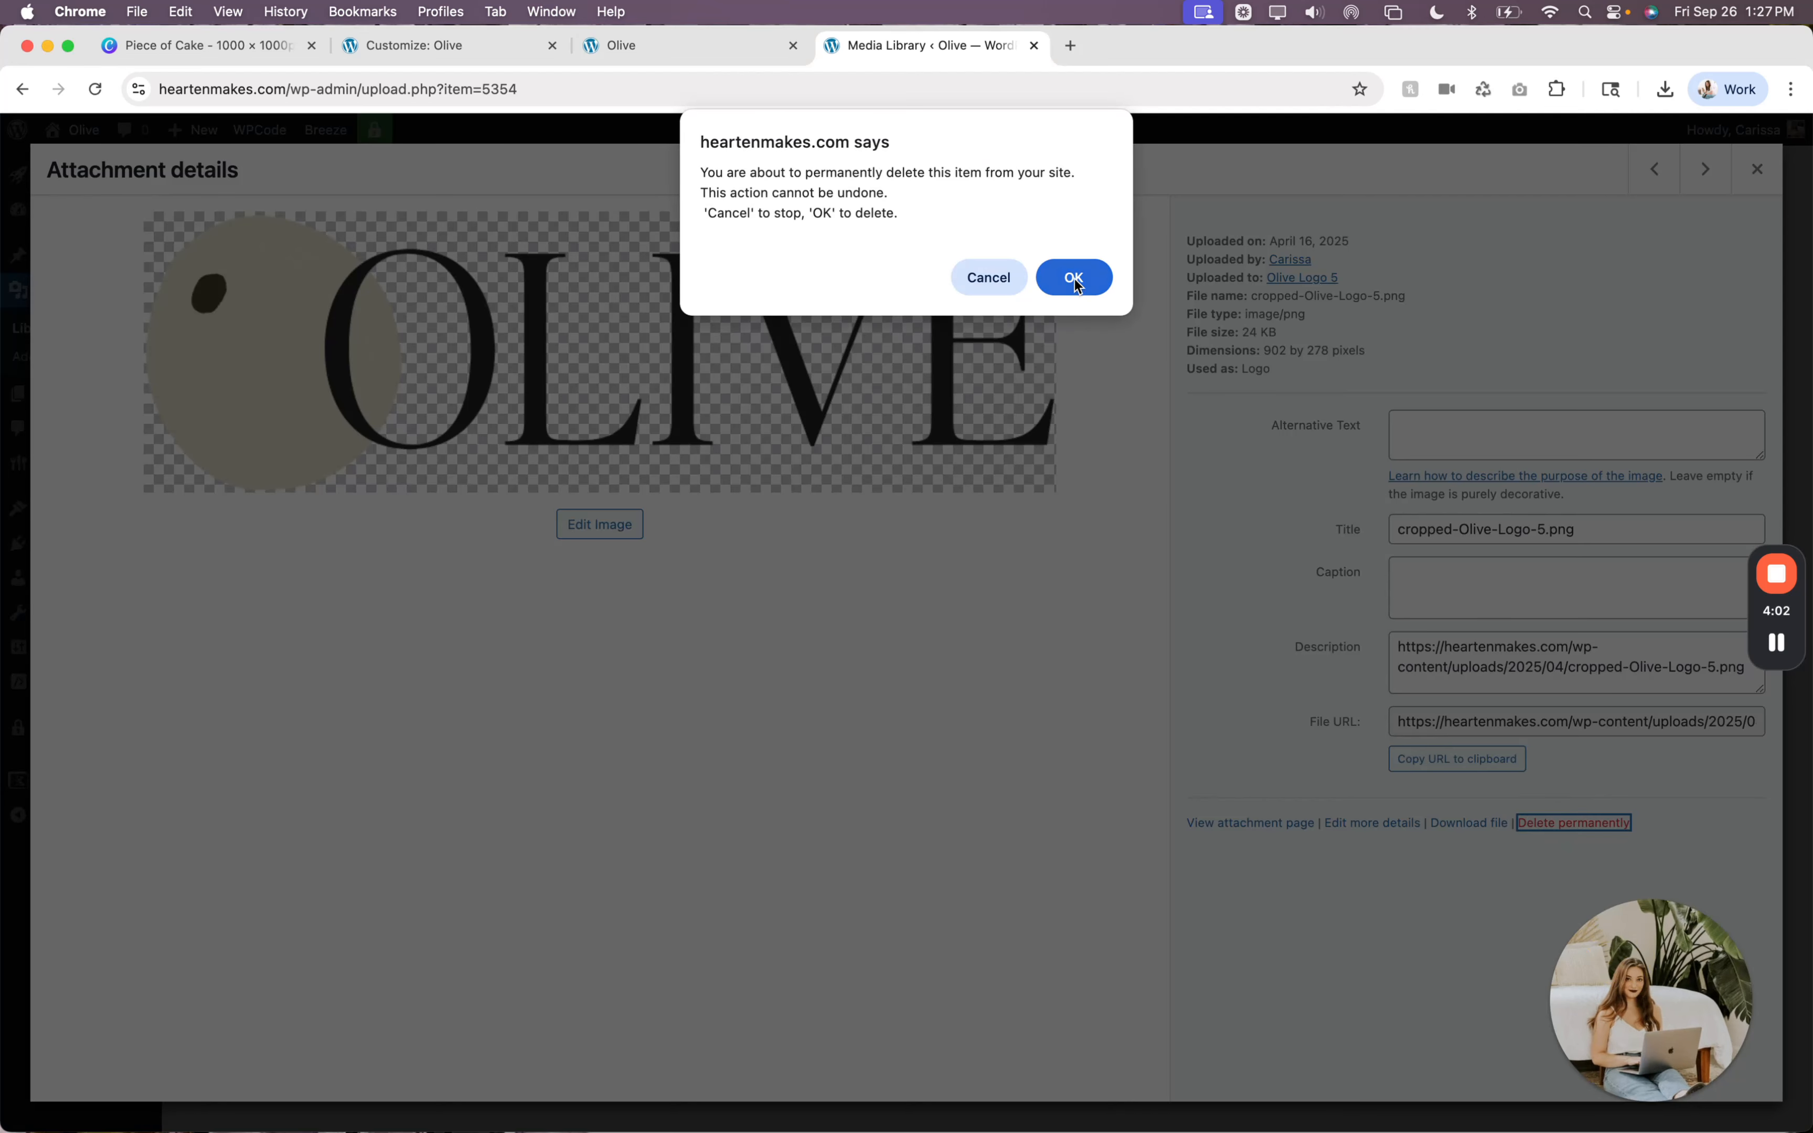
left_click(1074, 278)
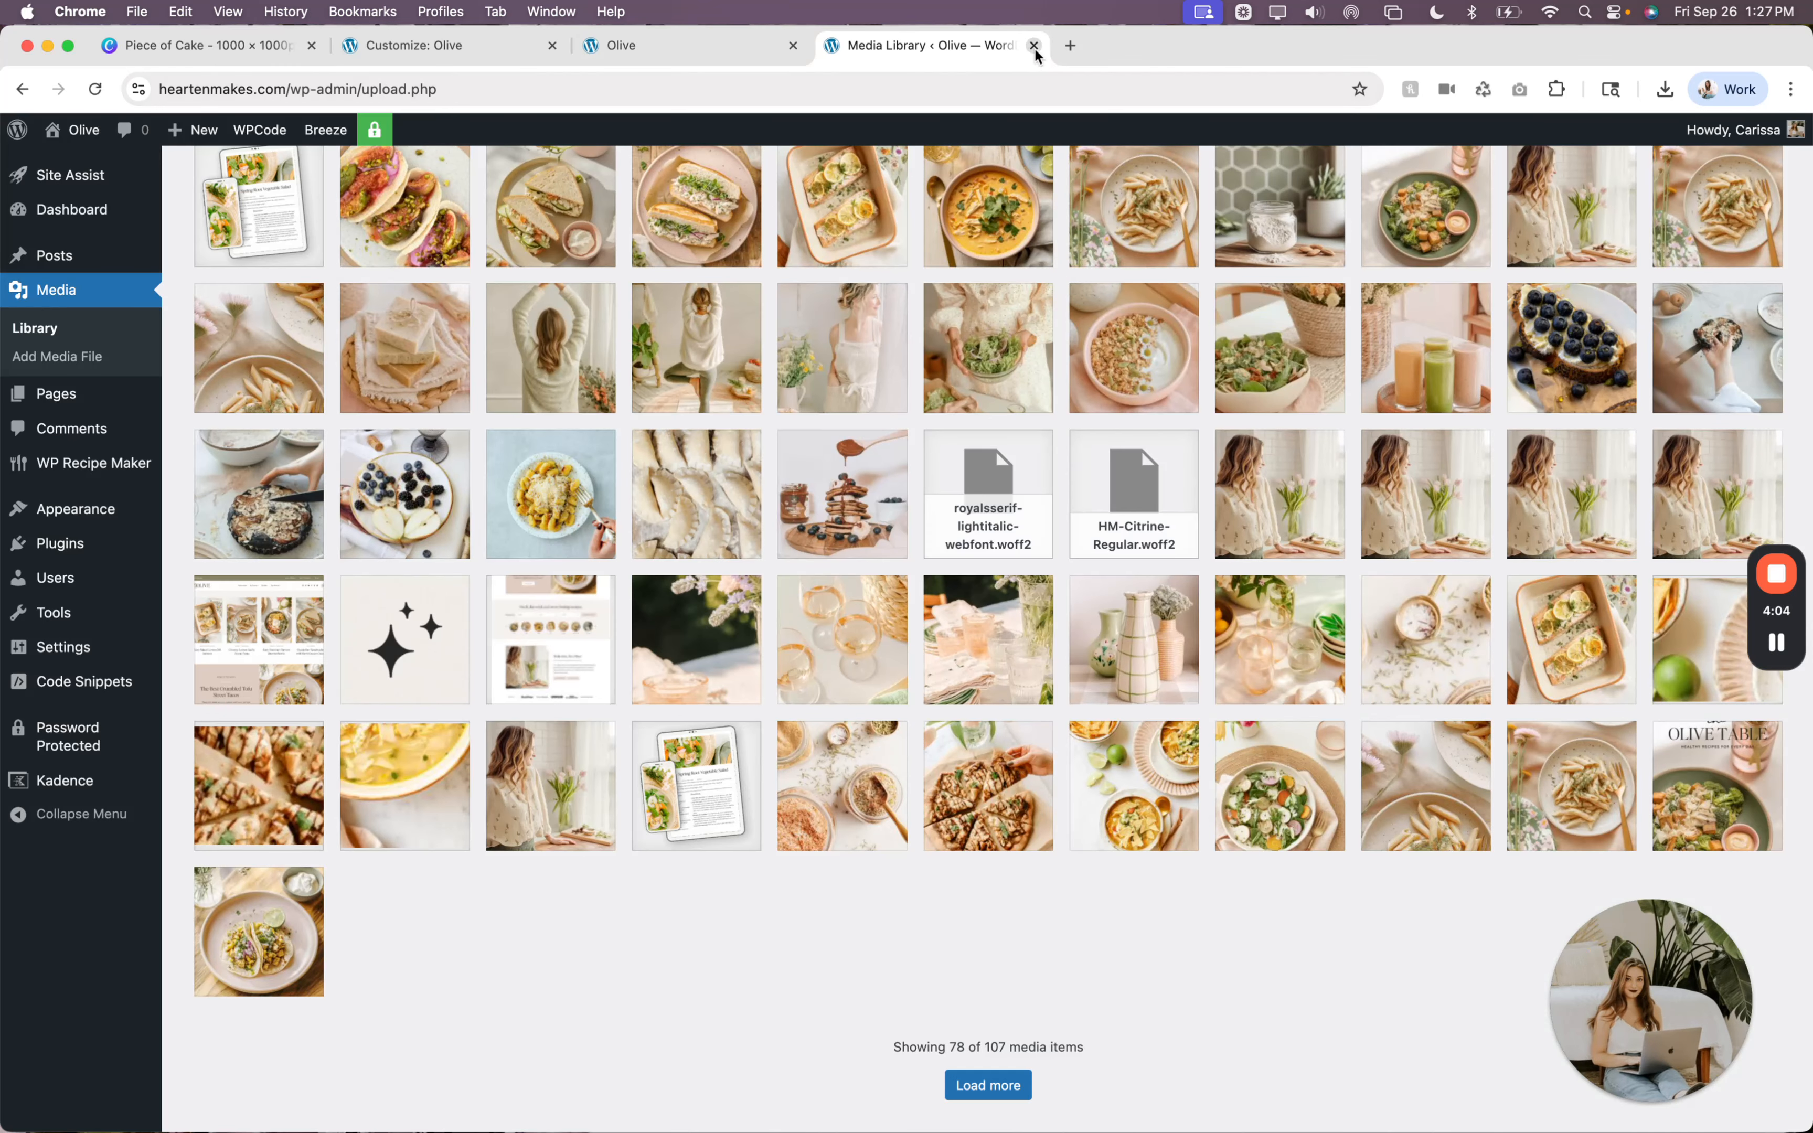
left_click(1035, 47)
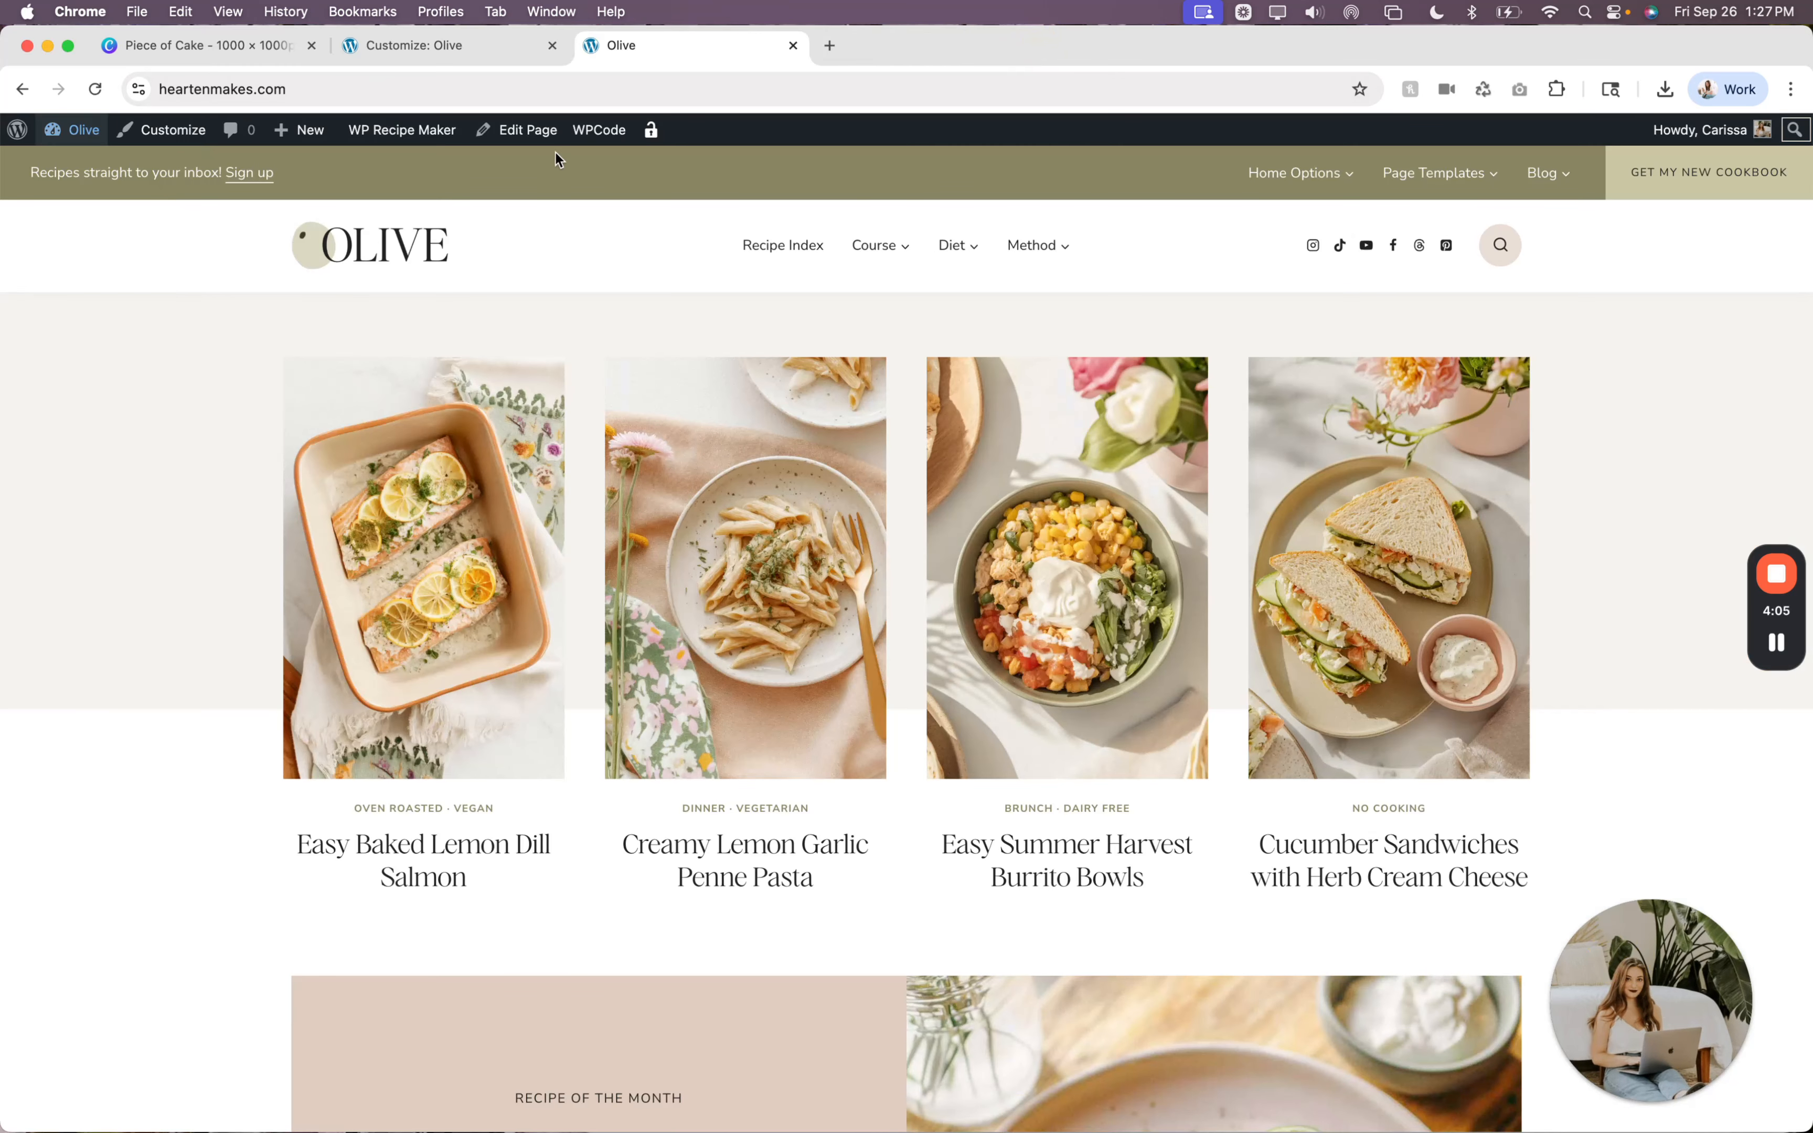
Return to the Customizer's Site Identity settings and set the logo's desktop max width to 280 px.
left_click(479, 47)
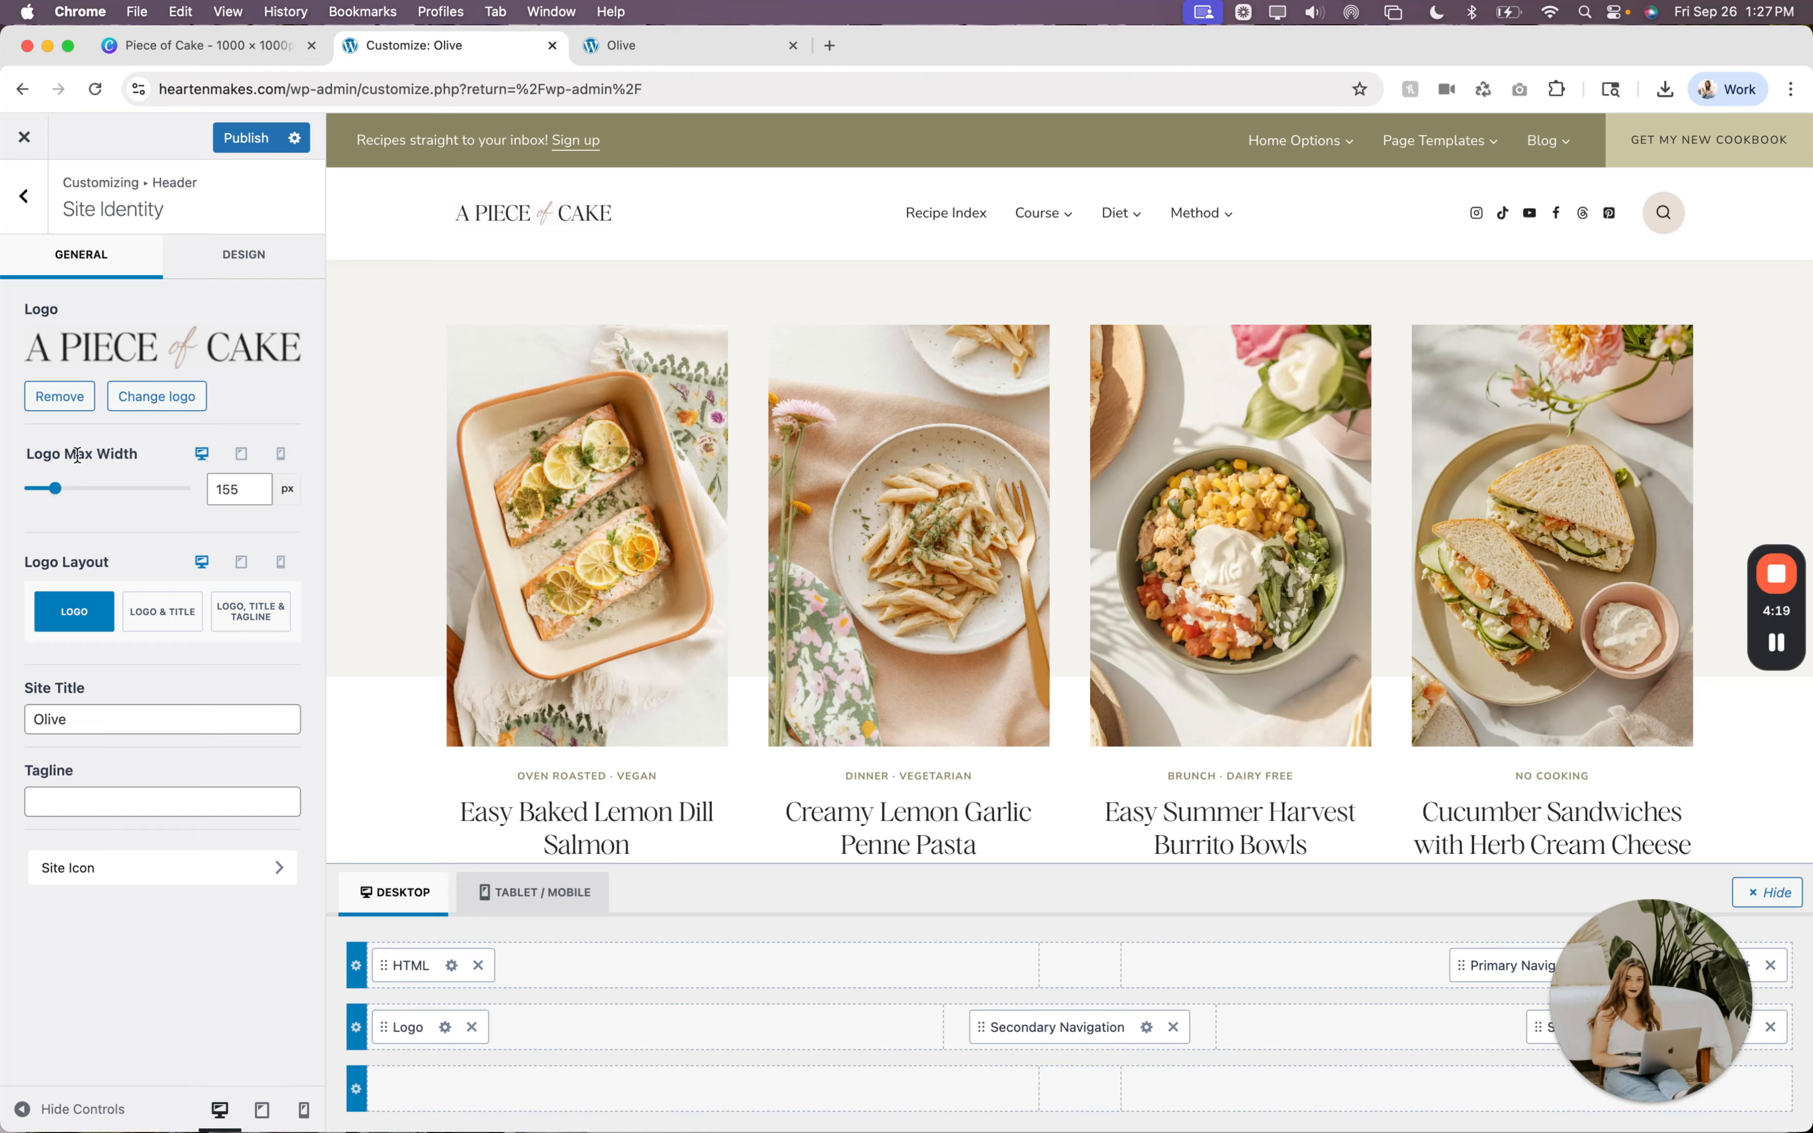
double_click(234, 494)
type("250")
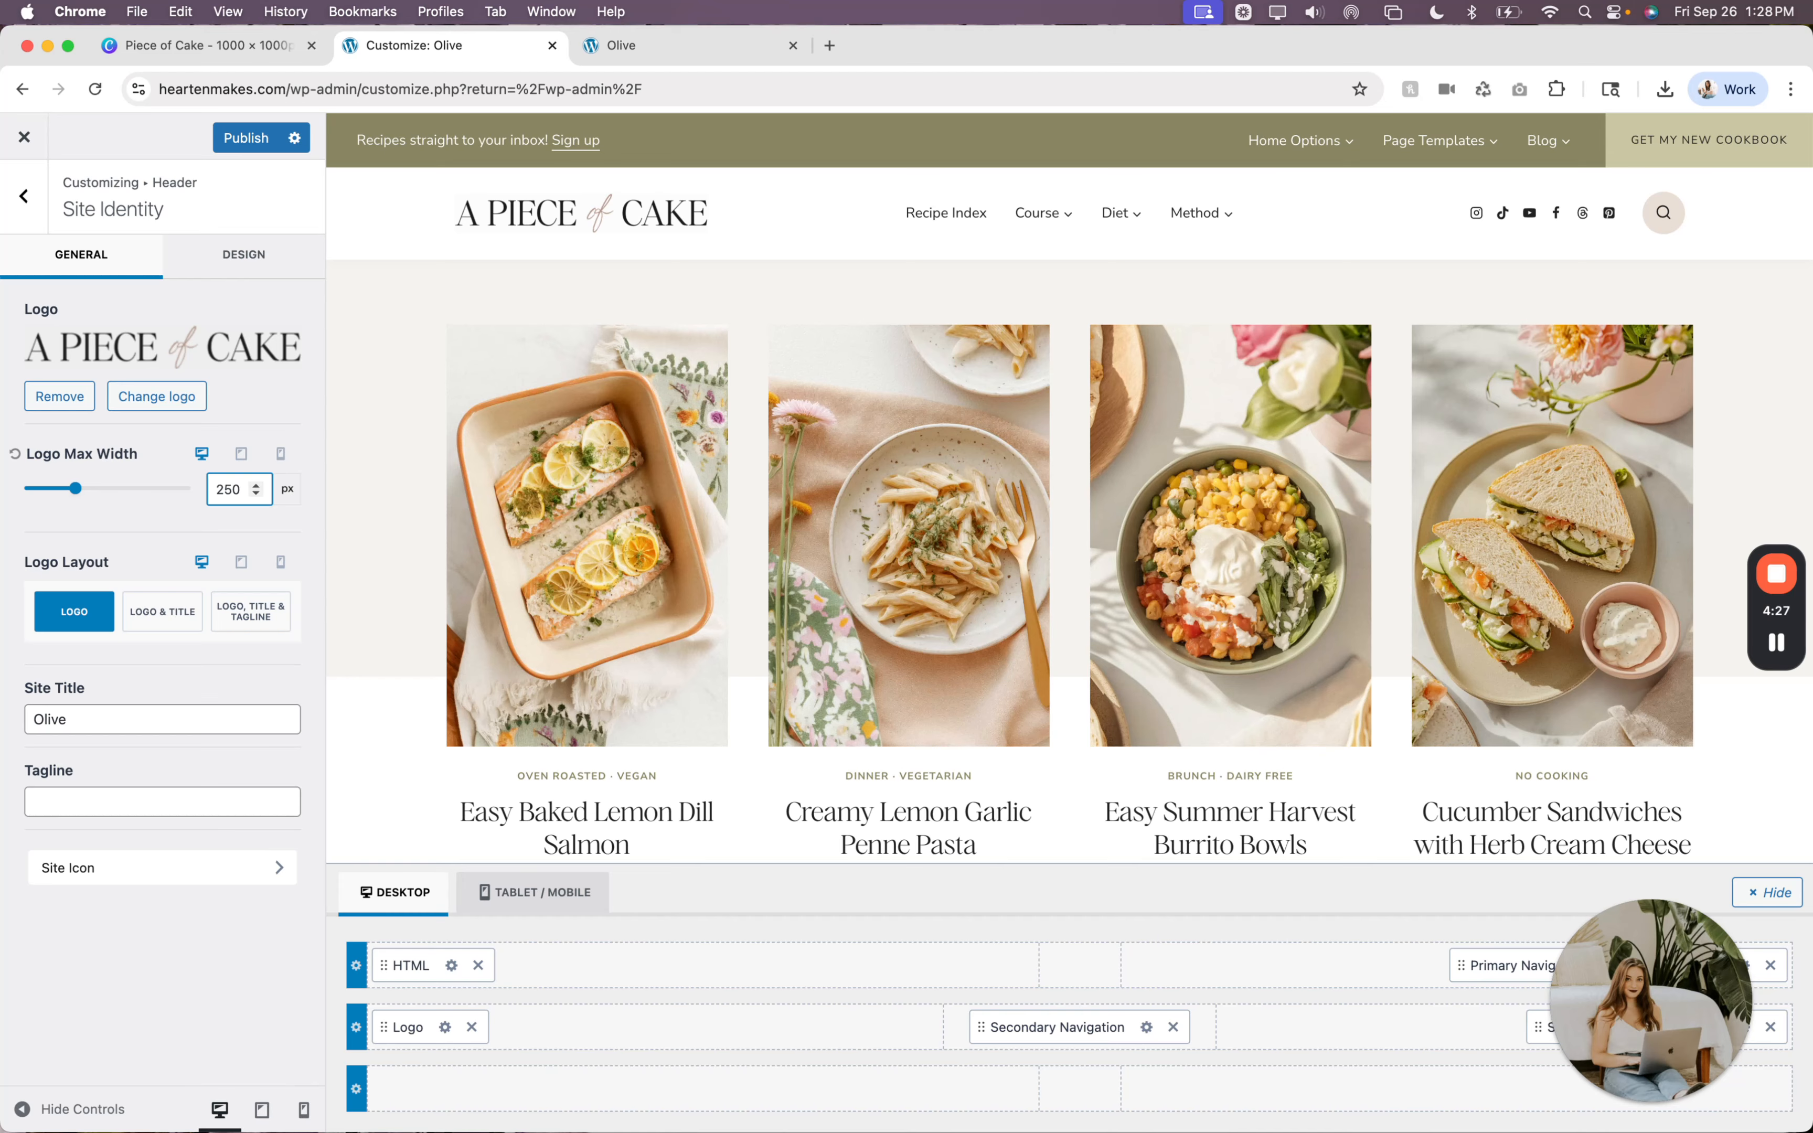
key("BackSpace")
key("BackSpace")
type("80")
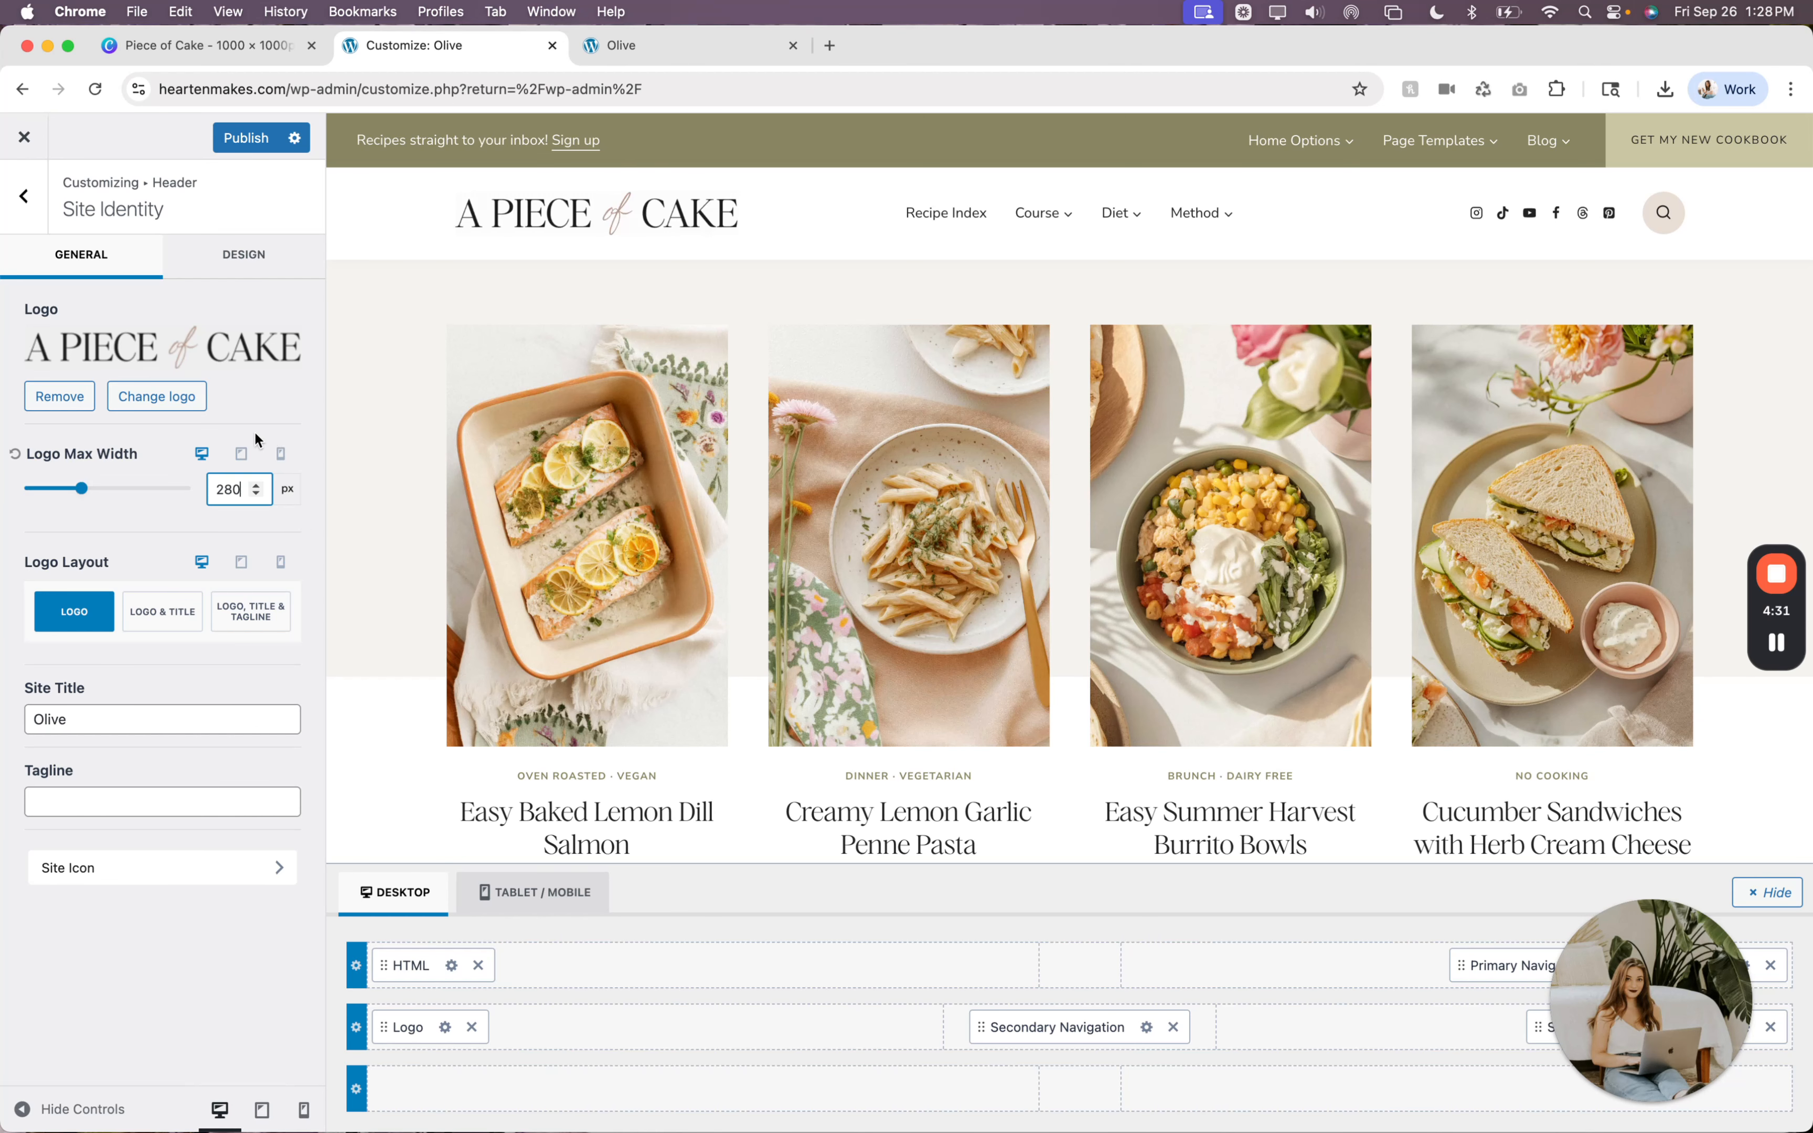
Set the logo's max width for tablet to 230 px.
left_click(241, 453)
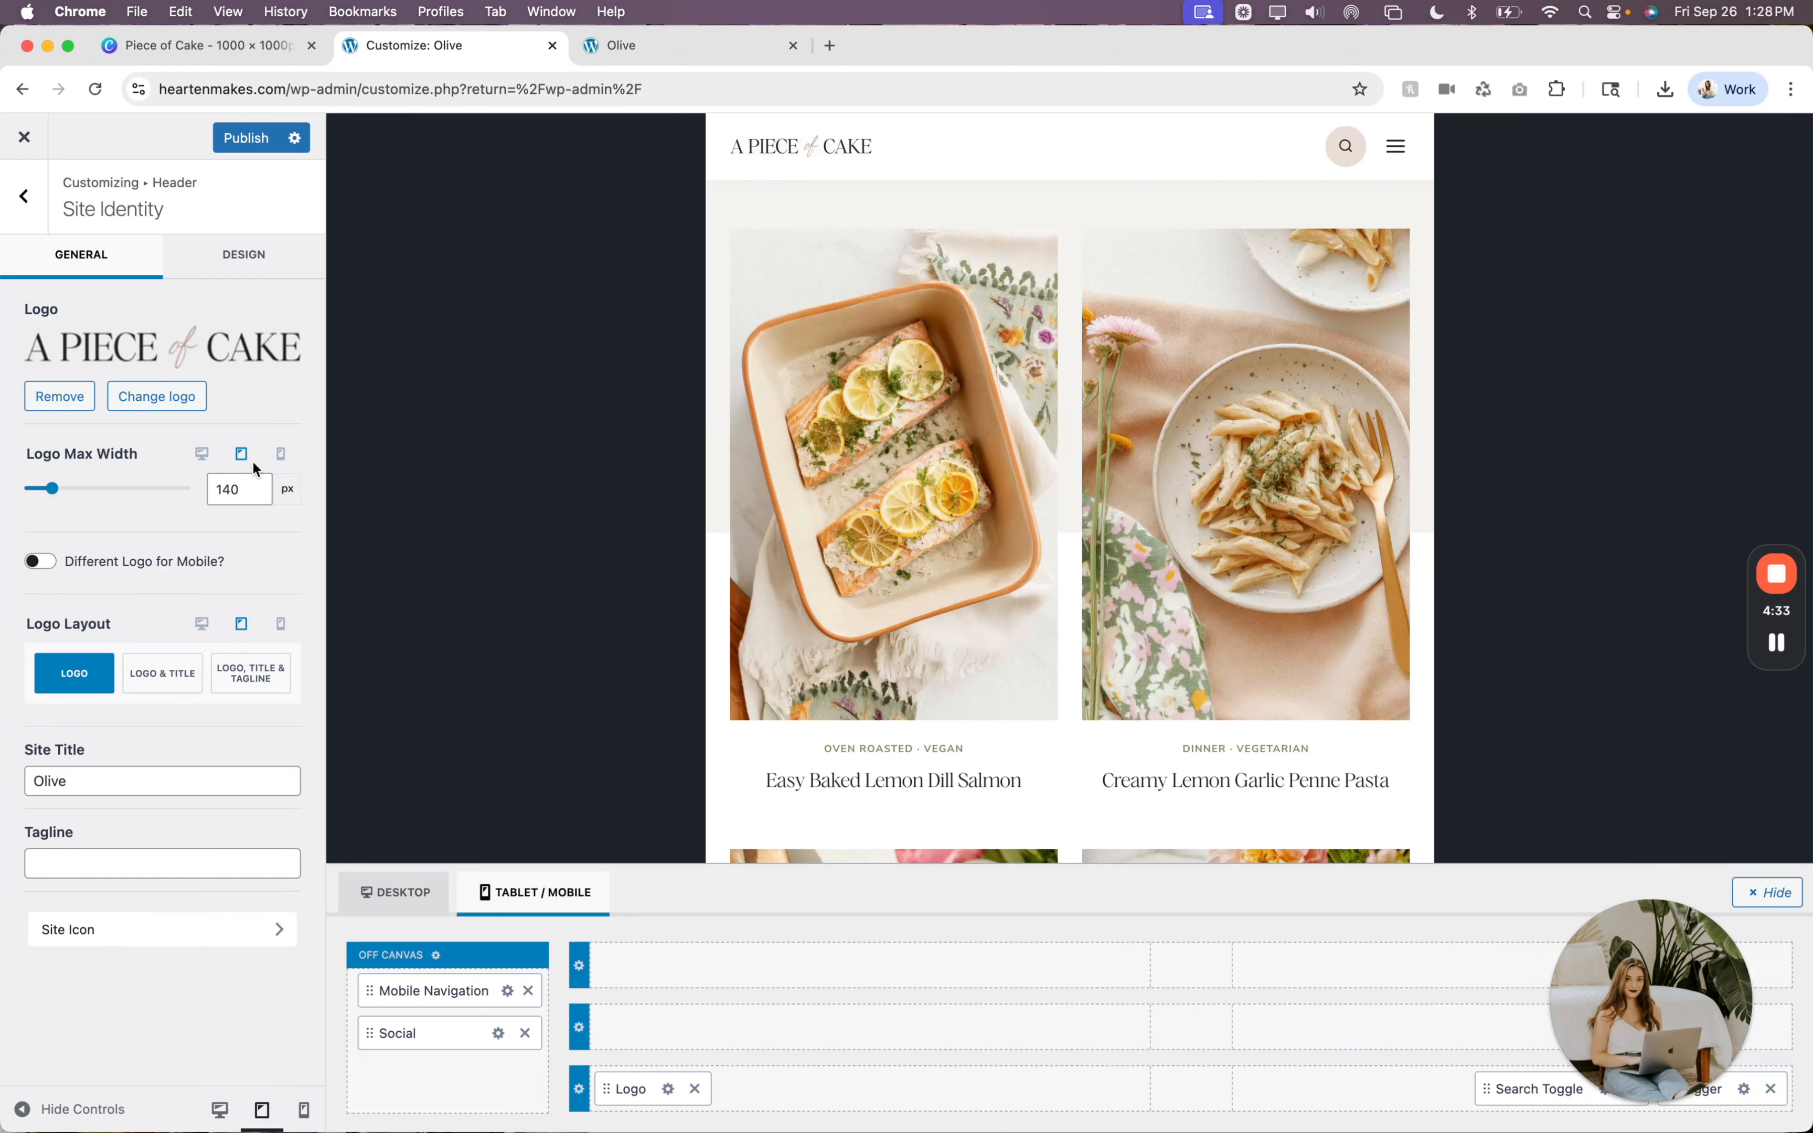
double_click(233, 488)
type("200")
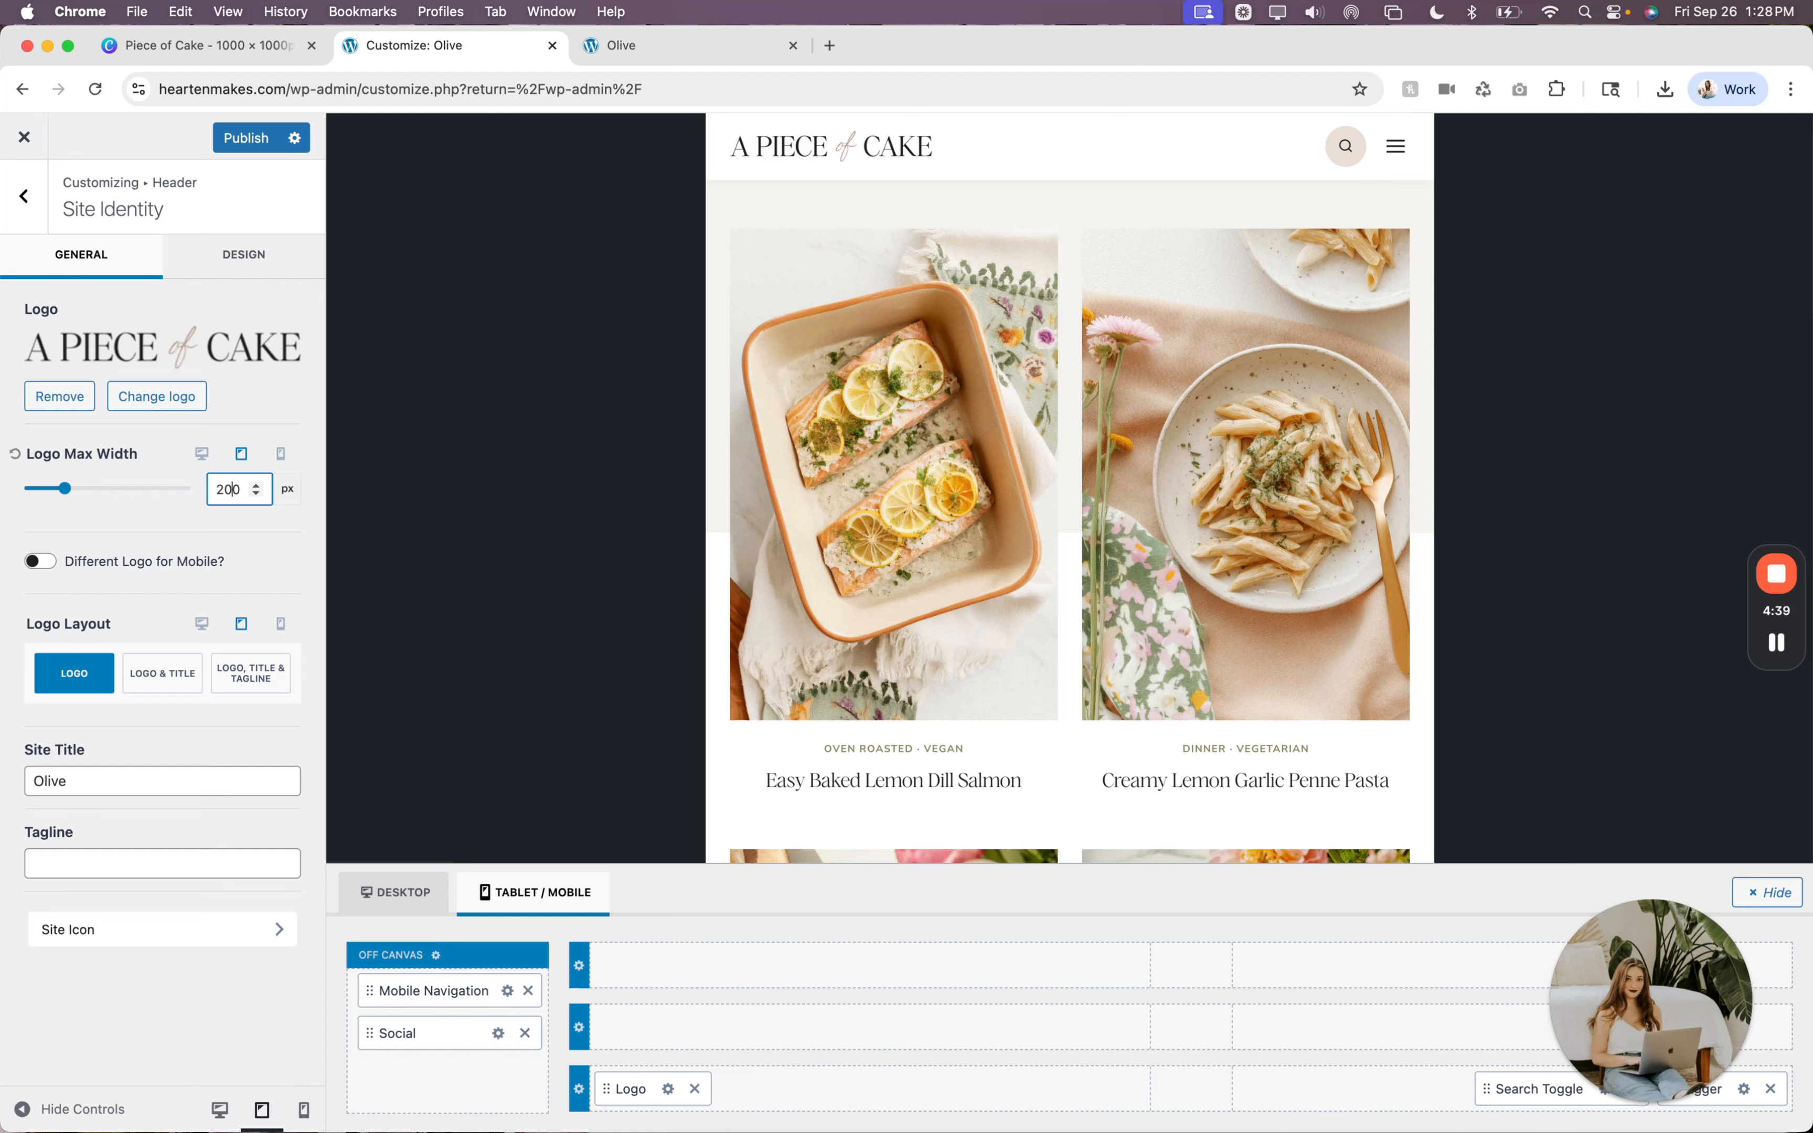
key("Left")
key("BackSpace")
type("3")
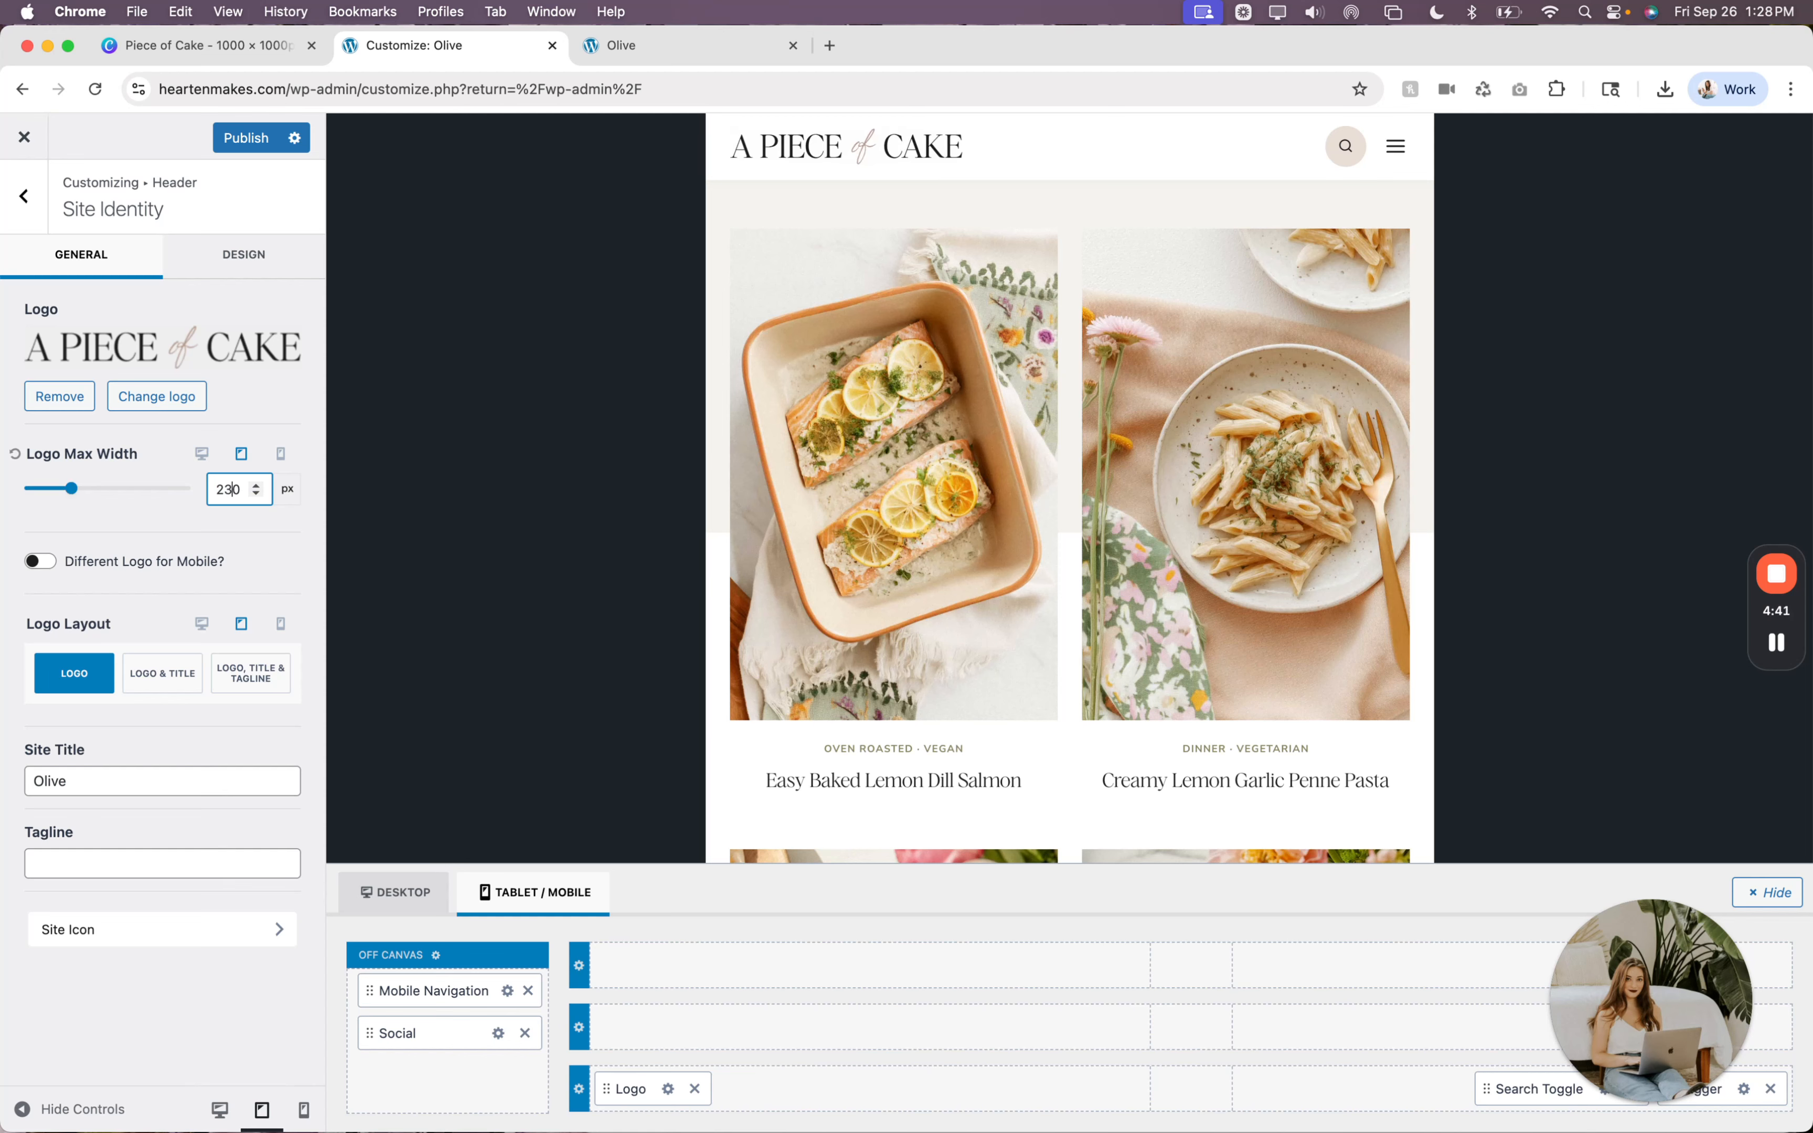
Set the logo's max width for mobile to 160 px and return to the desktop preview.
left_click(283, 454)
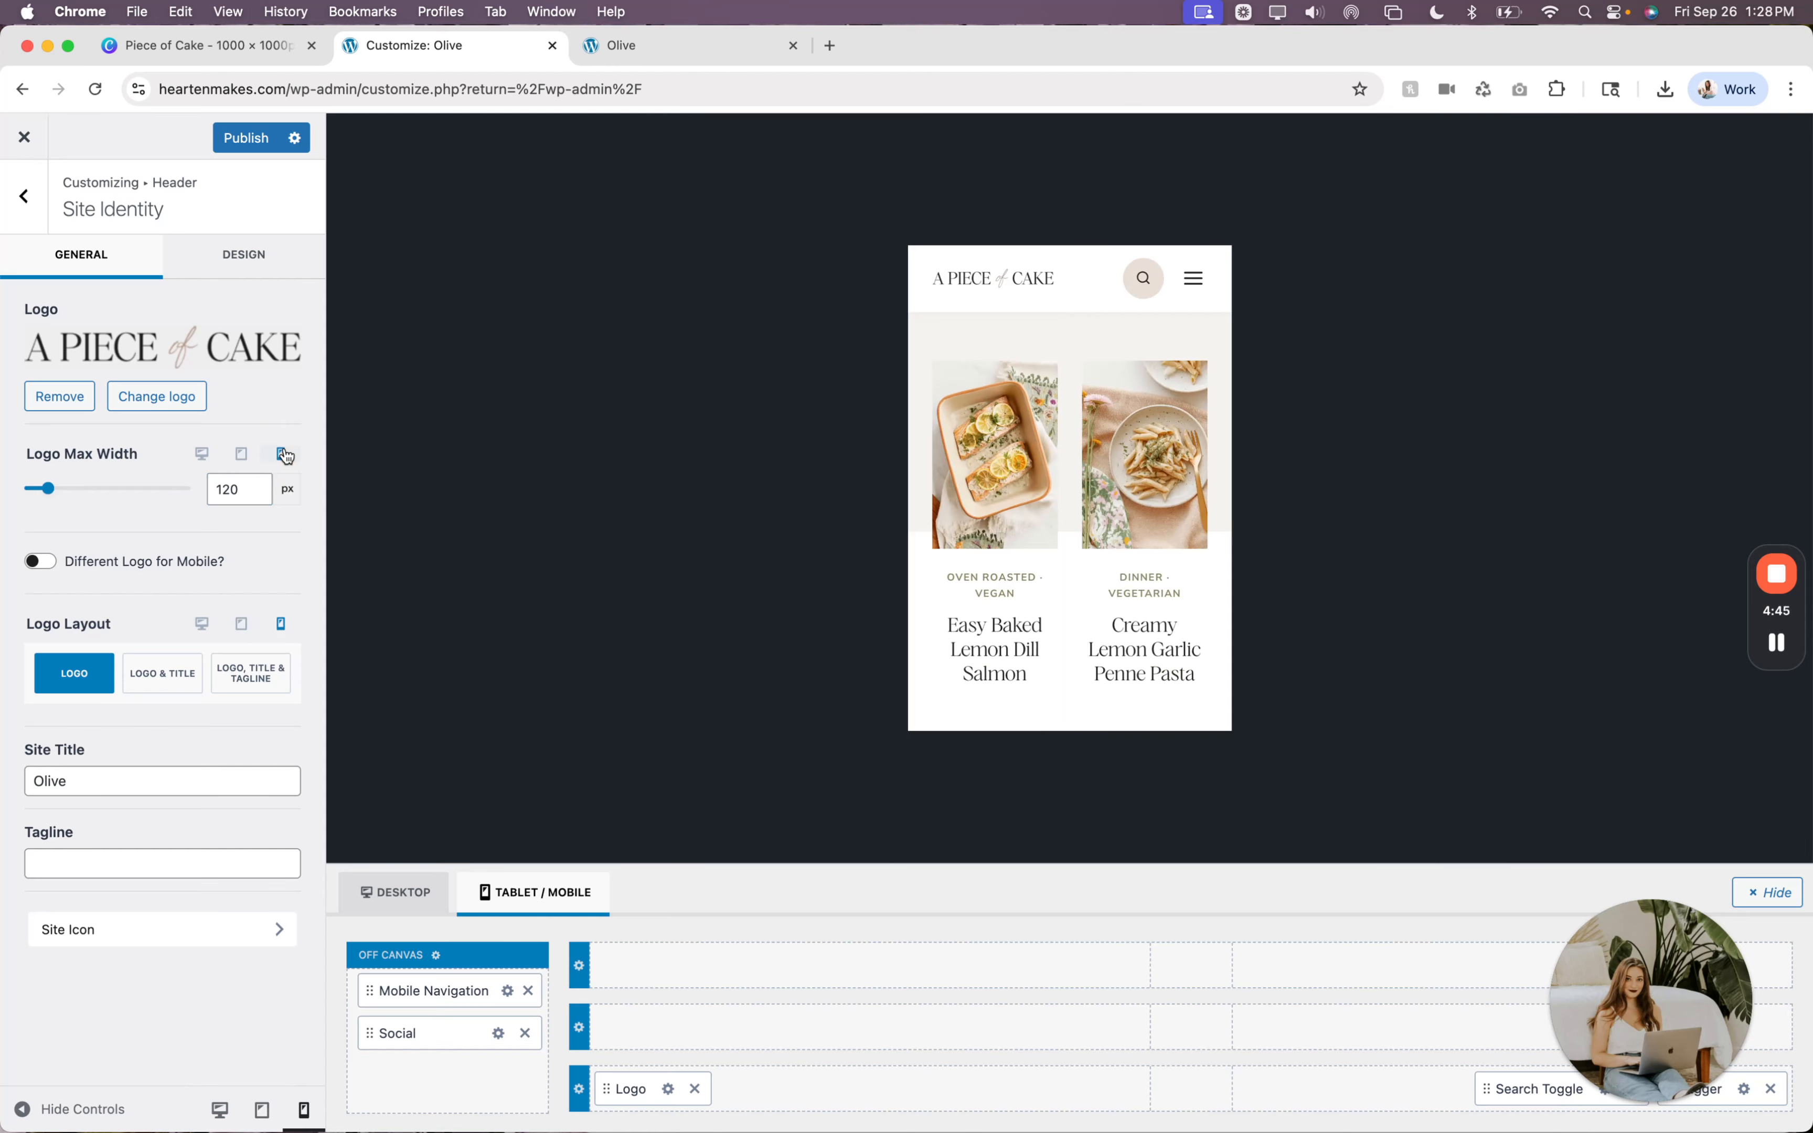
double_click(237, 493)
type("200")
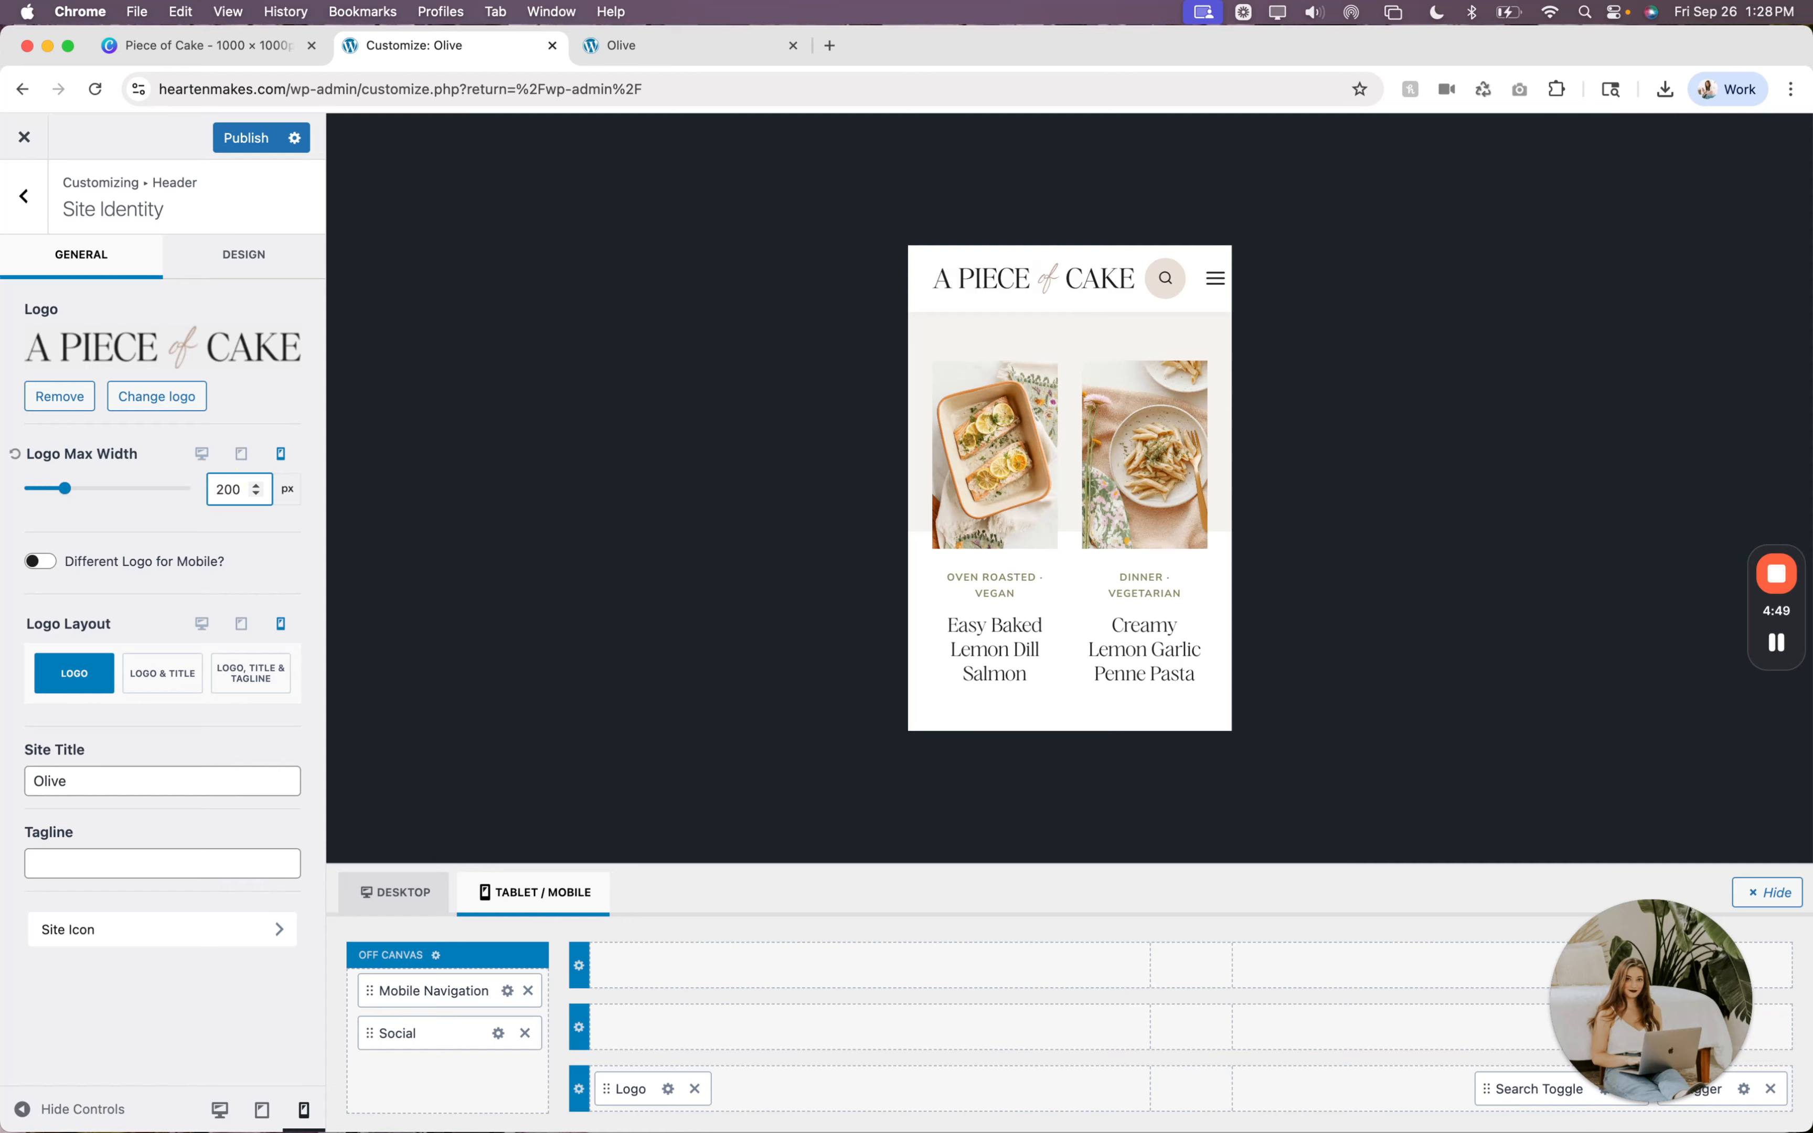
key("BackSpace")
key("BackSpace")
key("BackSpace")
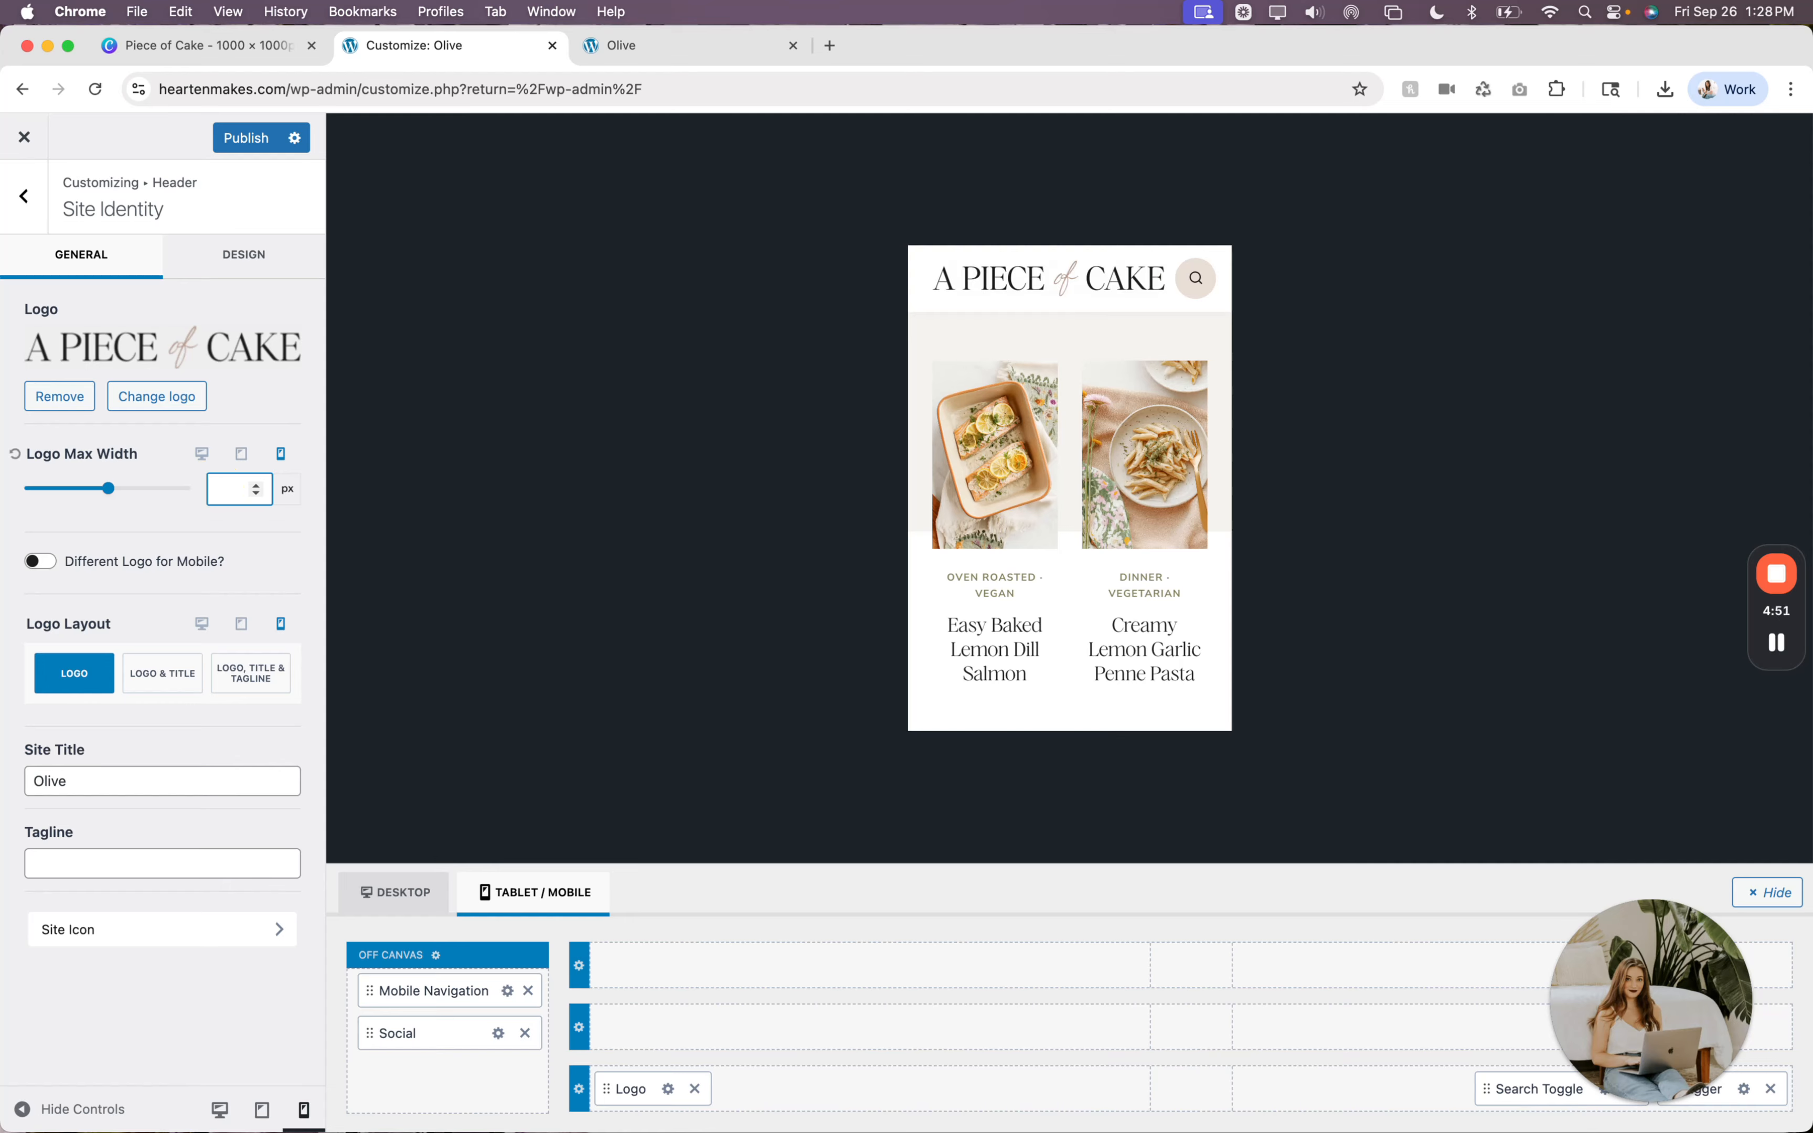
type("160")
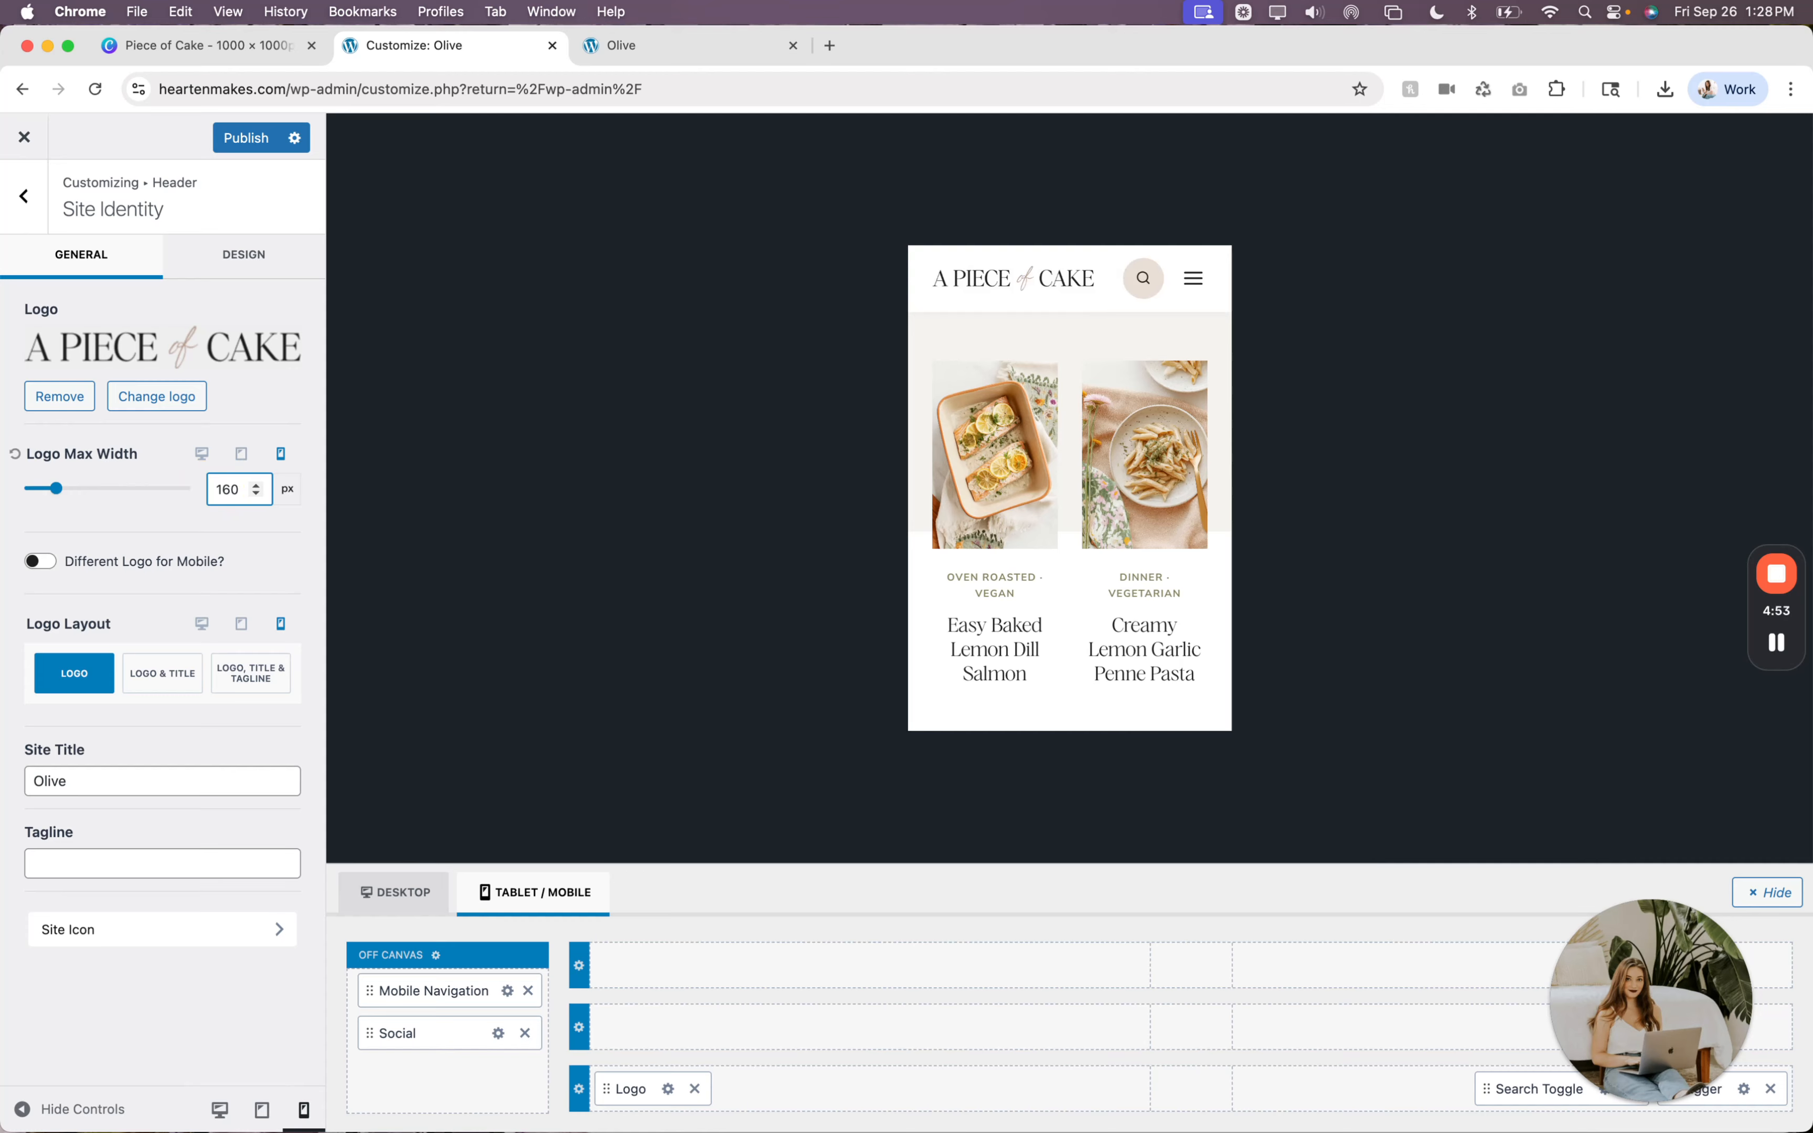
left_click(283, 530)
left_click(200, 455)
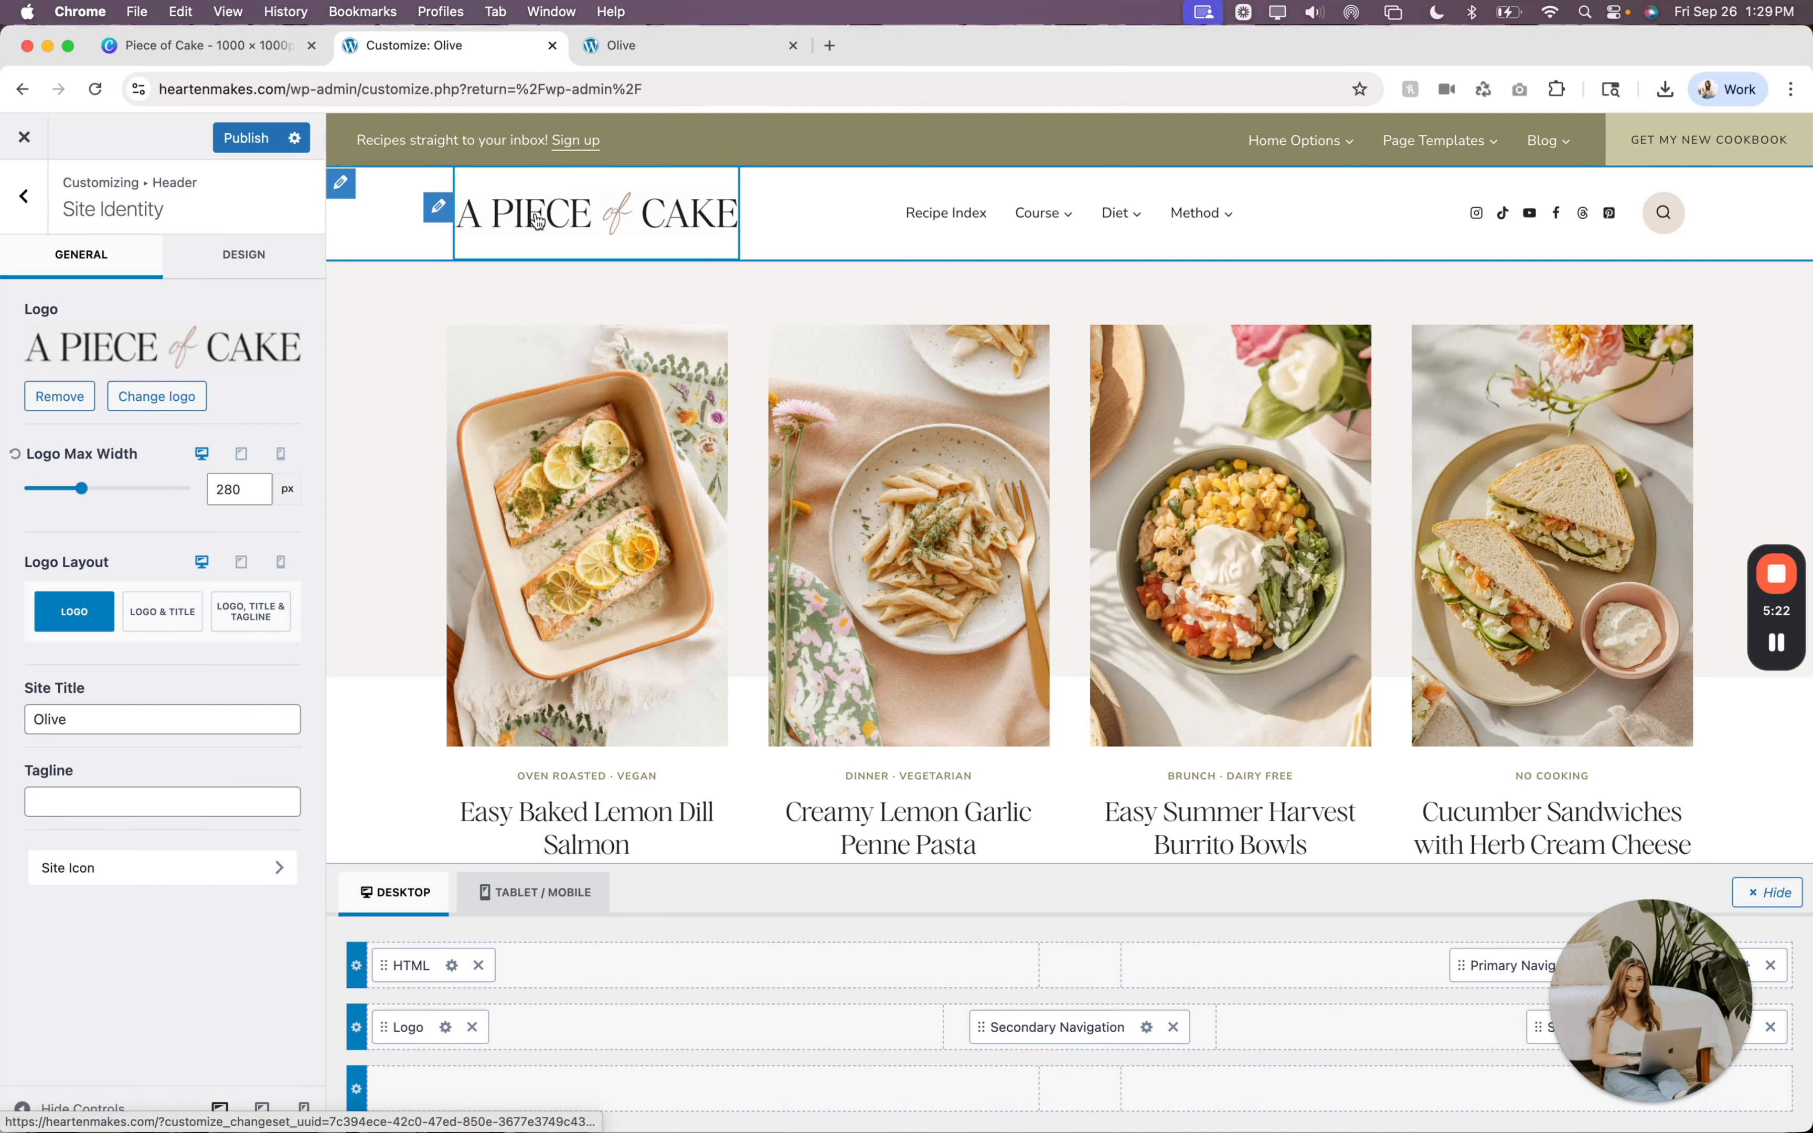
Enable a different logo for mobile from the tablet settings and choose APOC-SUBMARK.png as the mobile logo.
left_click(250, 455)
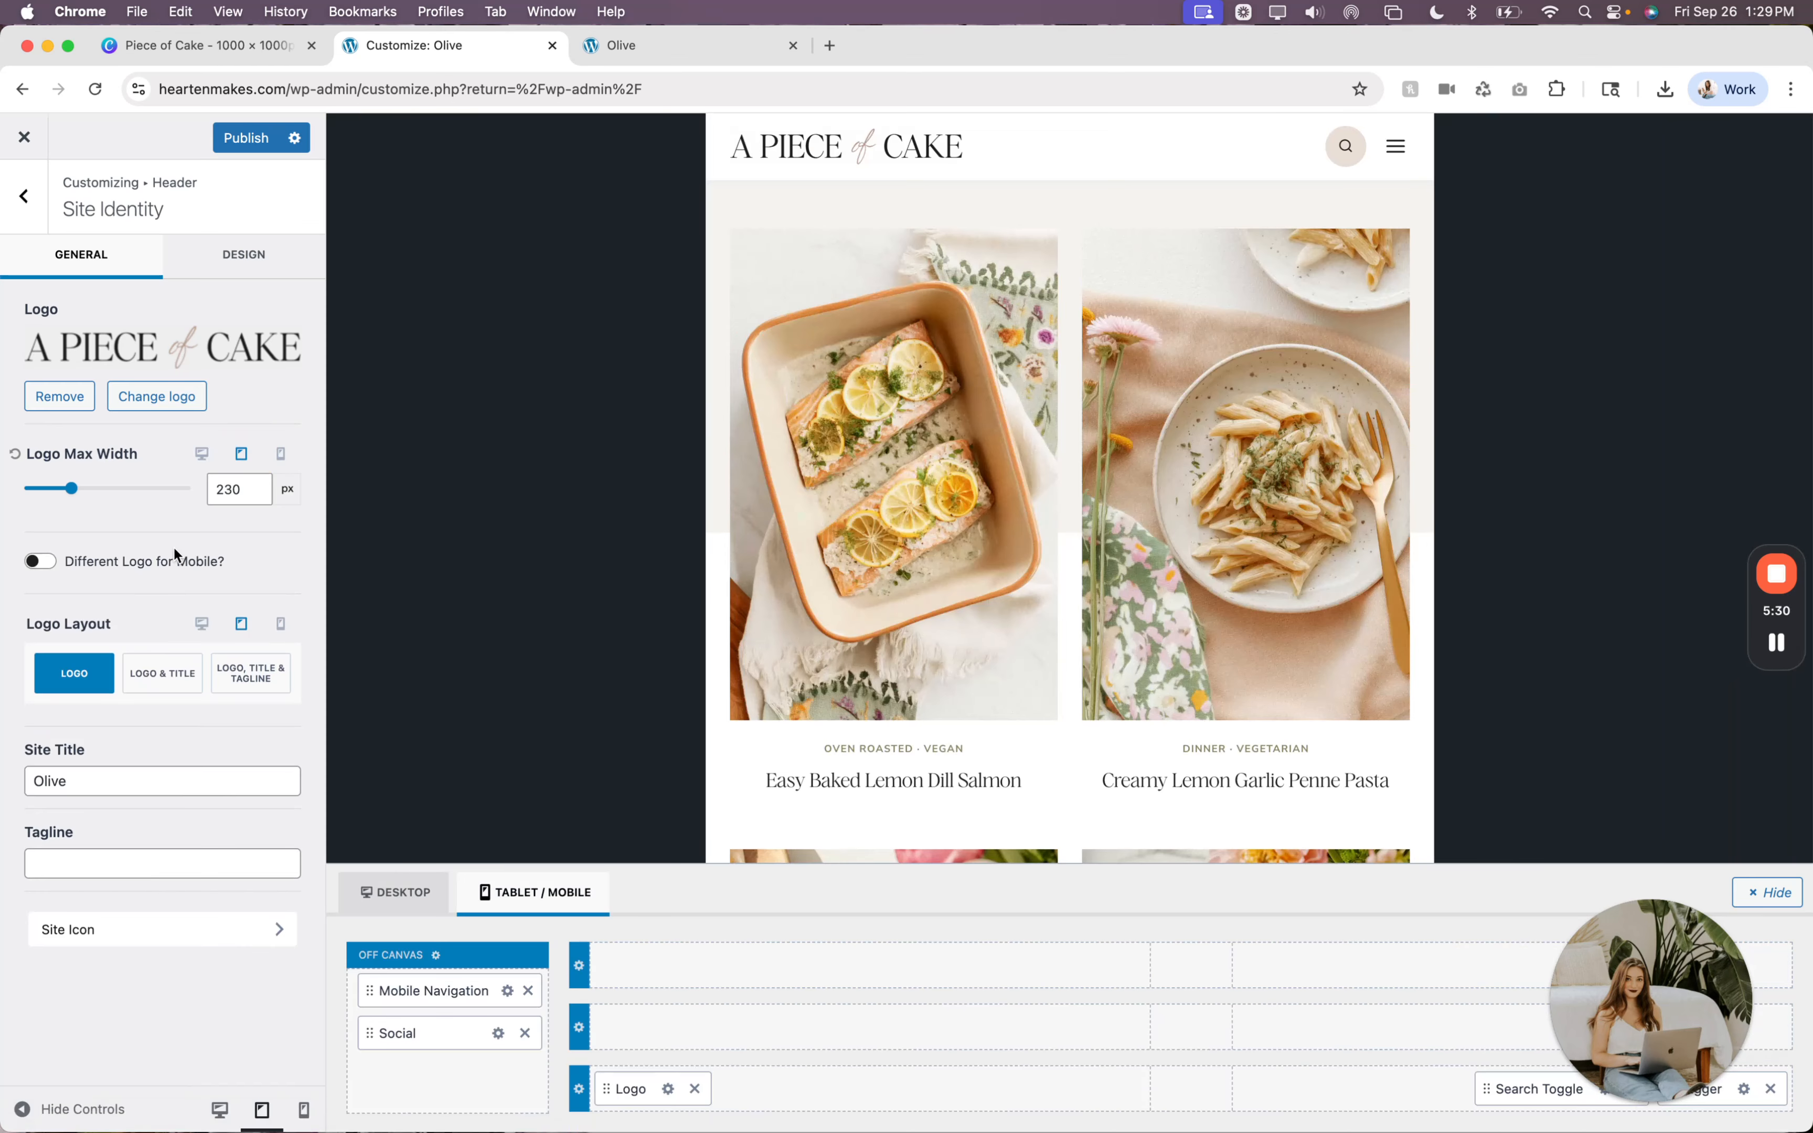
left_click(42, 562)
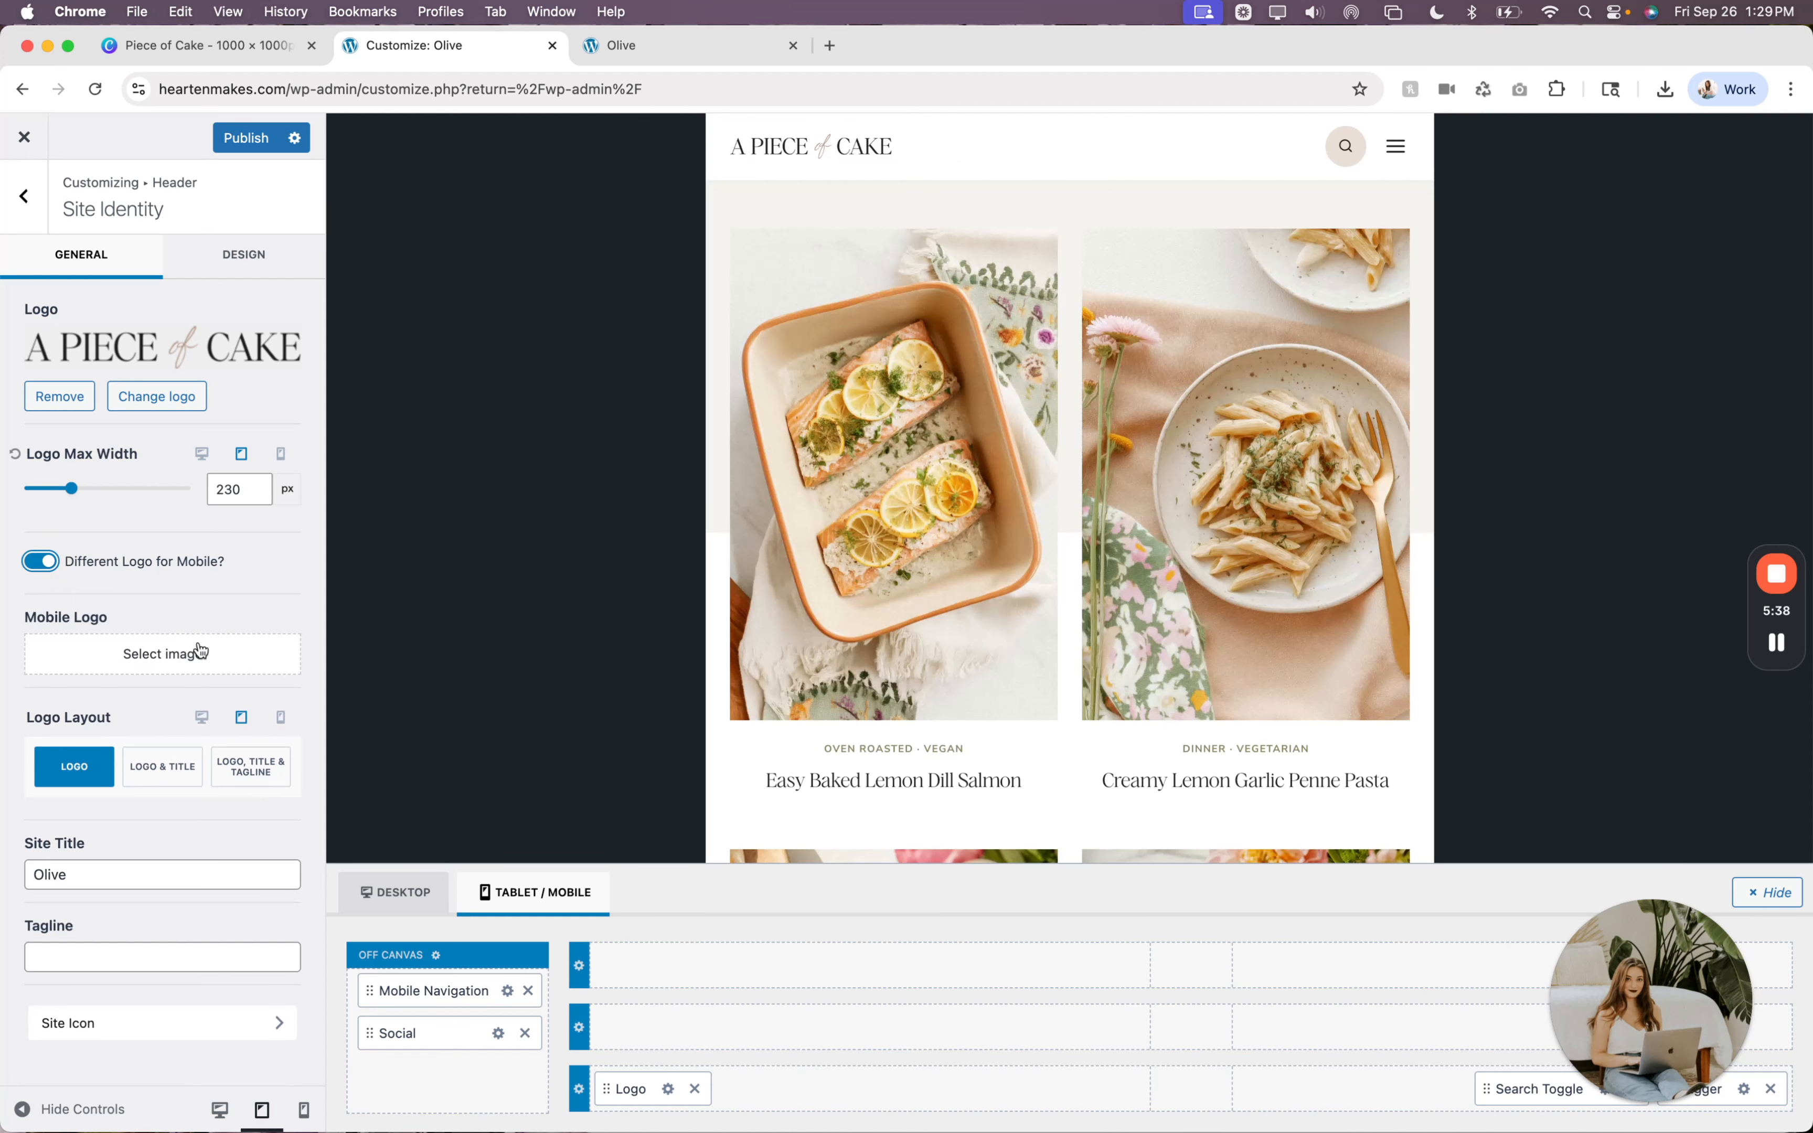
left_click(200, 651)
left_click(317, 384)
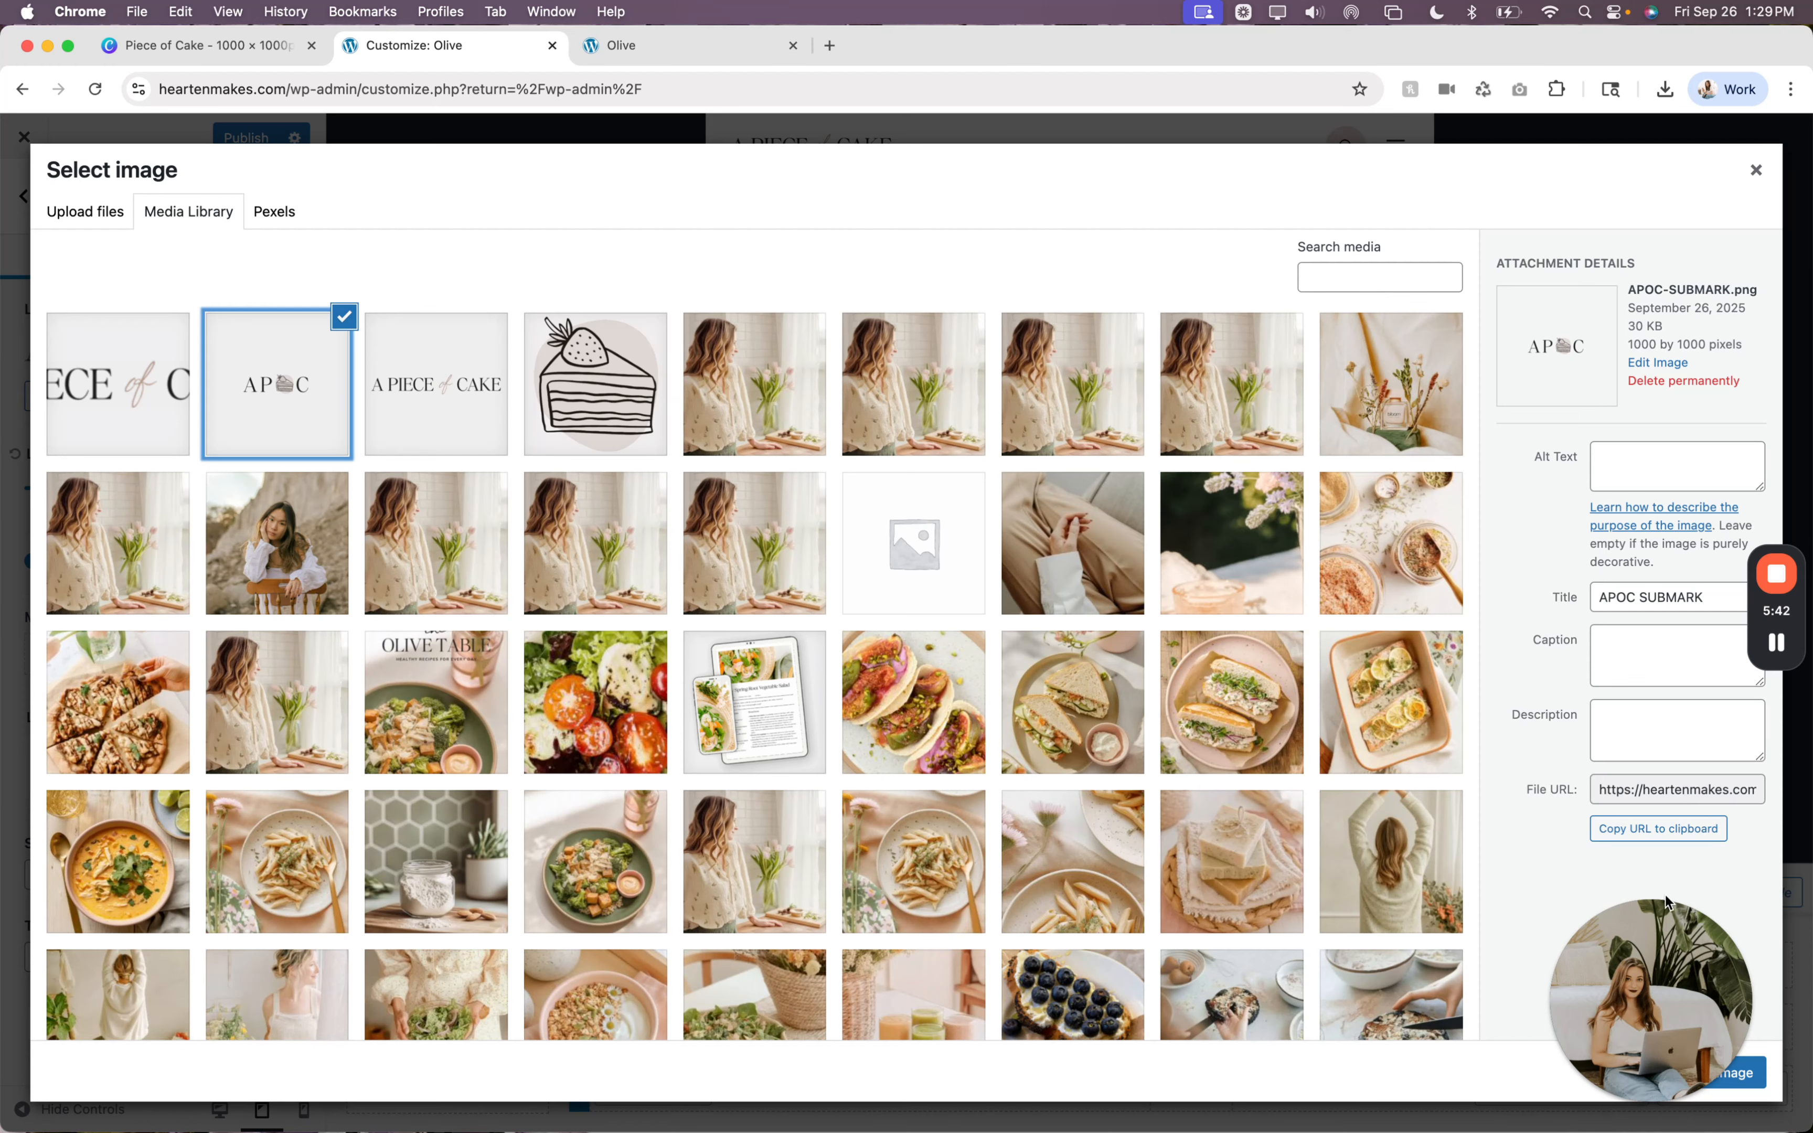
left_click_drag(1661, 956, 1480, 566)
left_click(1796, 1098)
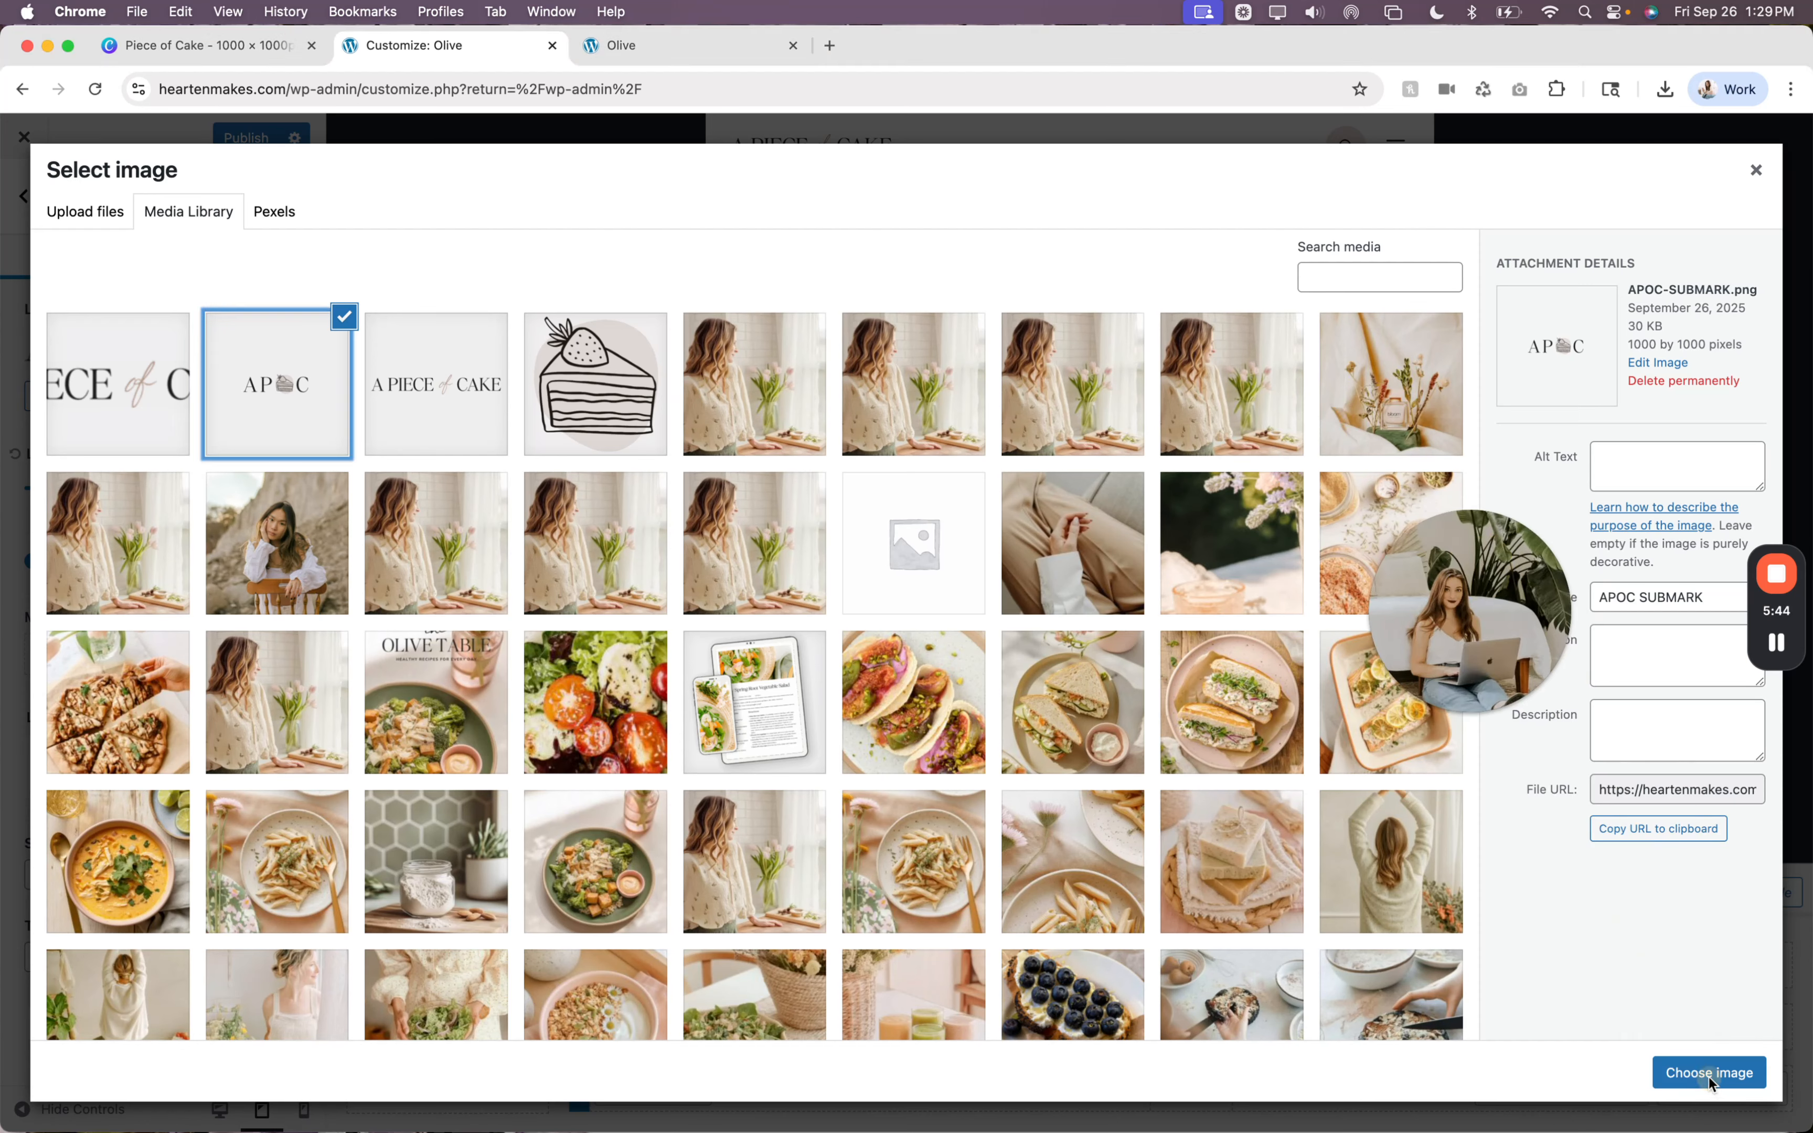
left_click(1709, 1073)
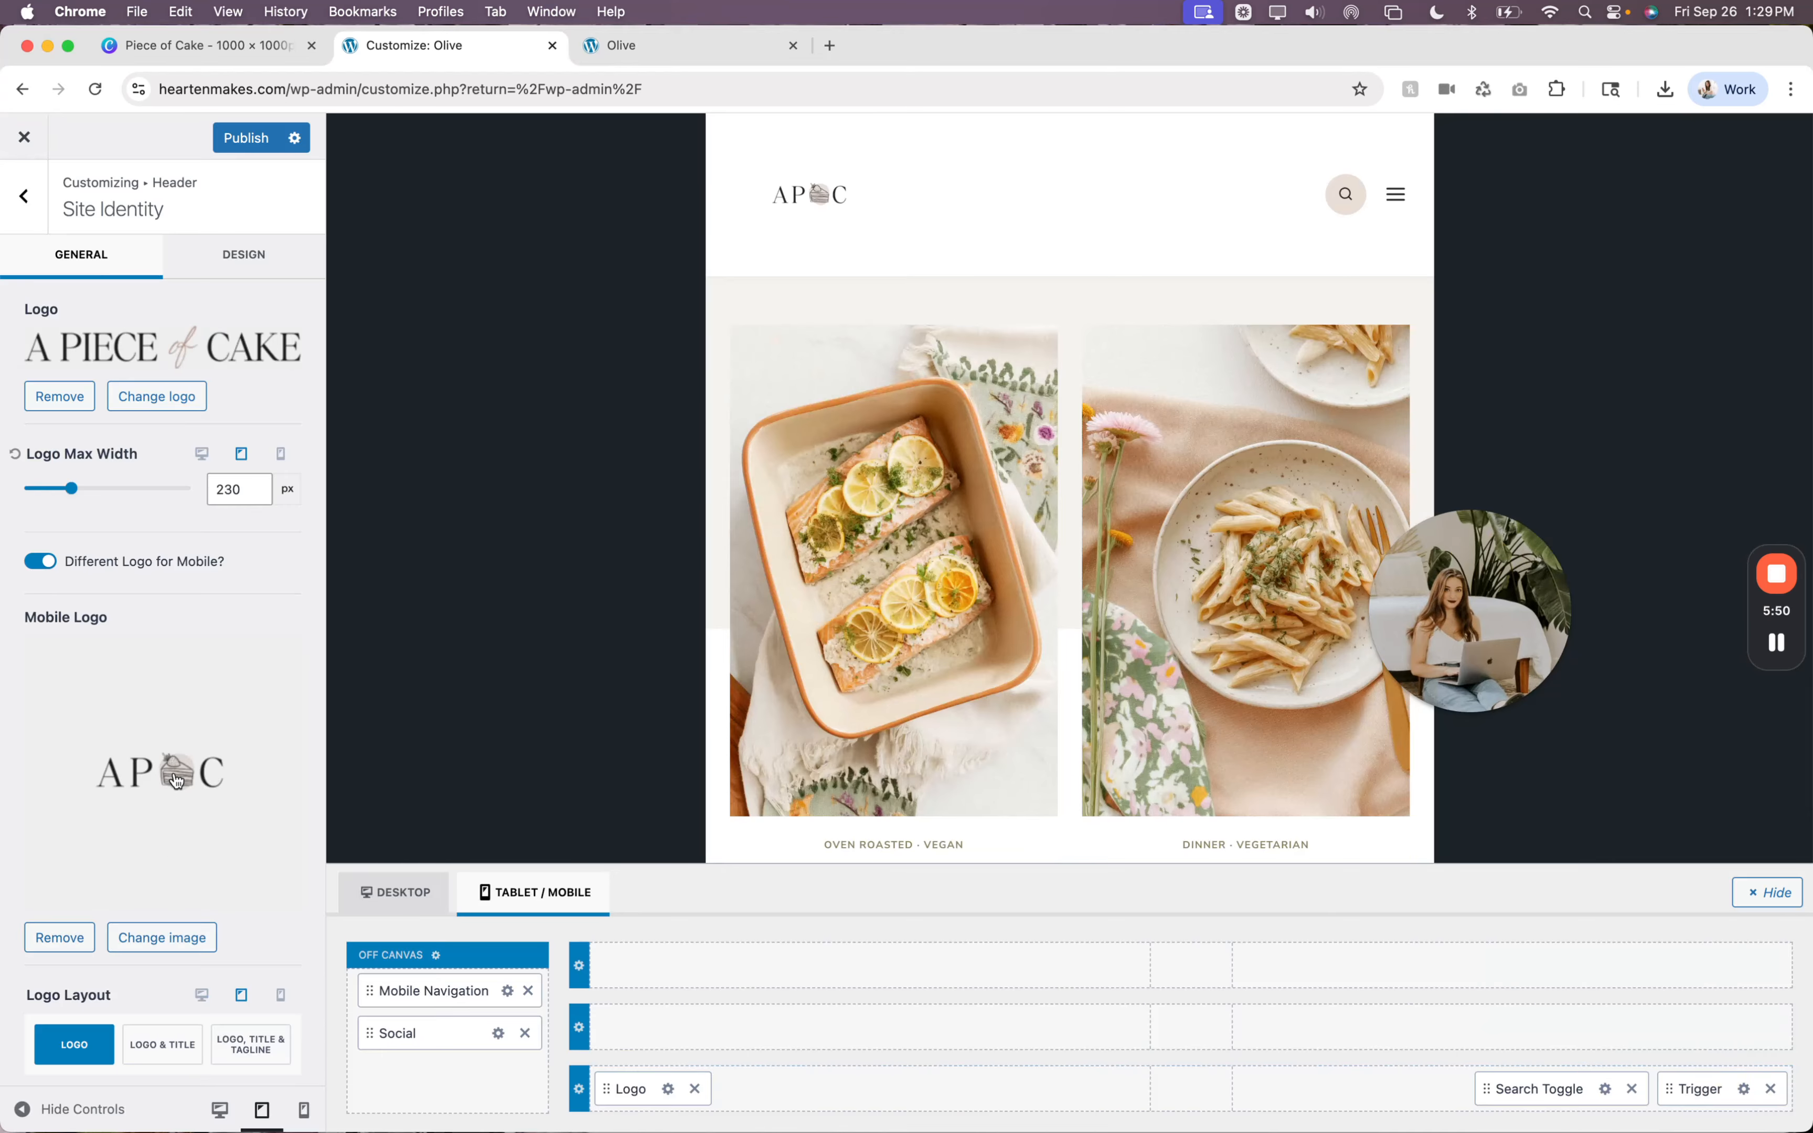
Select APOC-SUBMARK.png in the mobile logo's image picker and open it in the WordPress image editor.
left_click(163, 938)
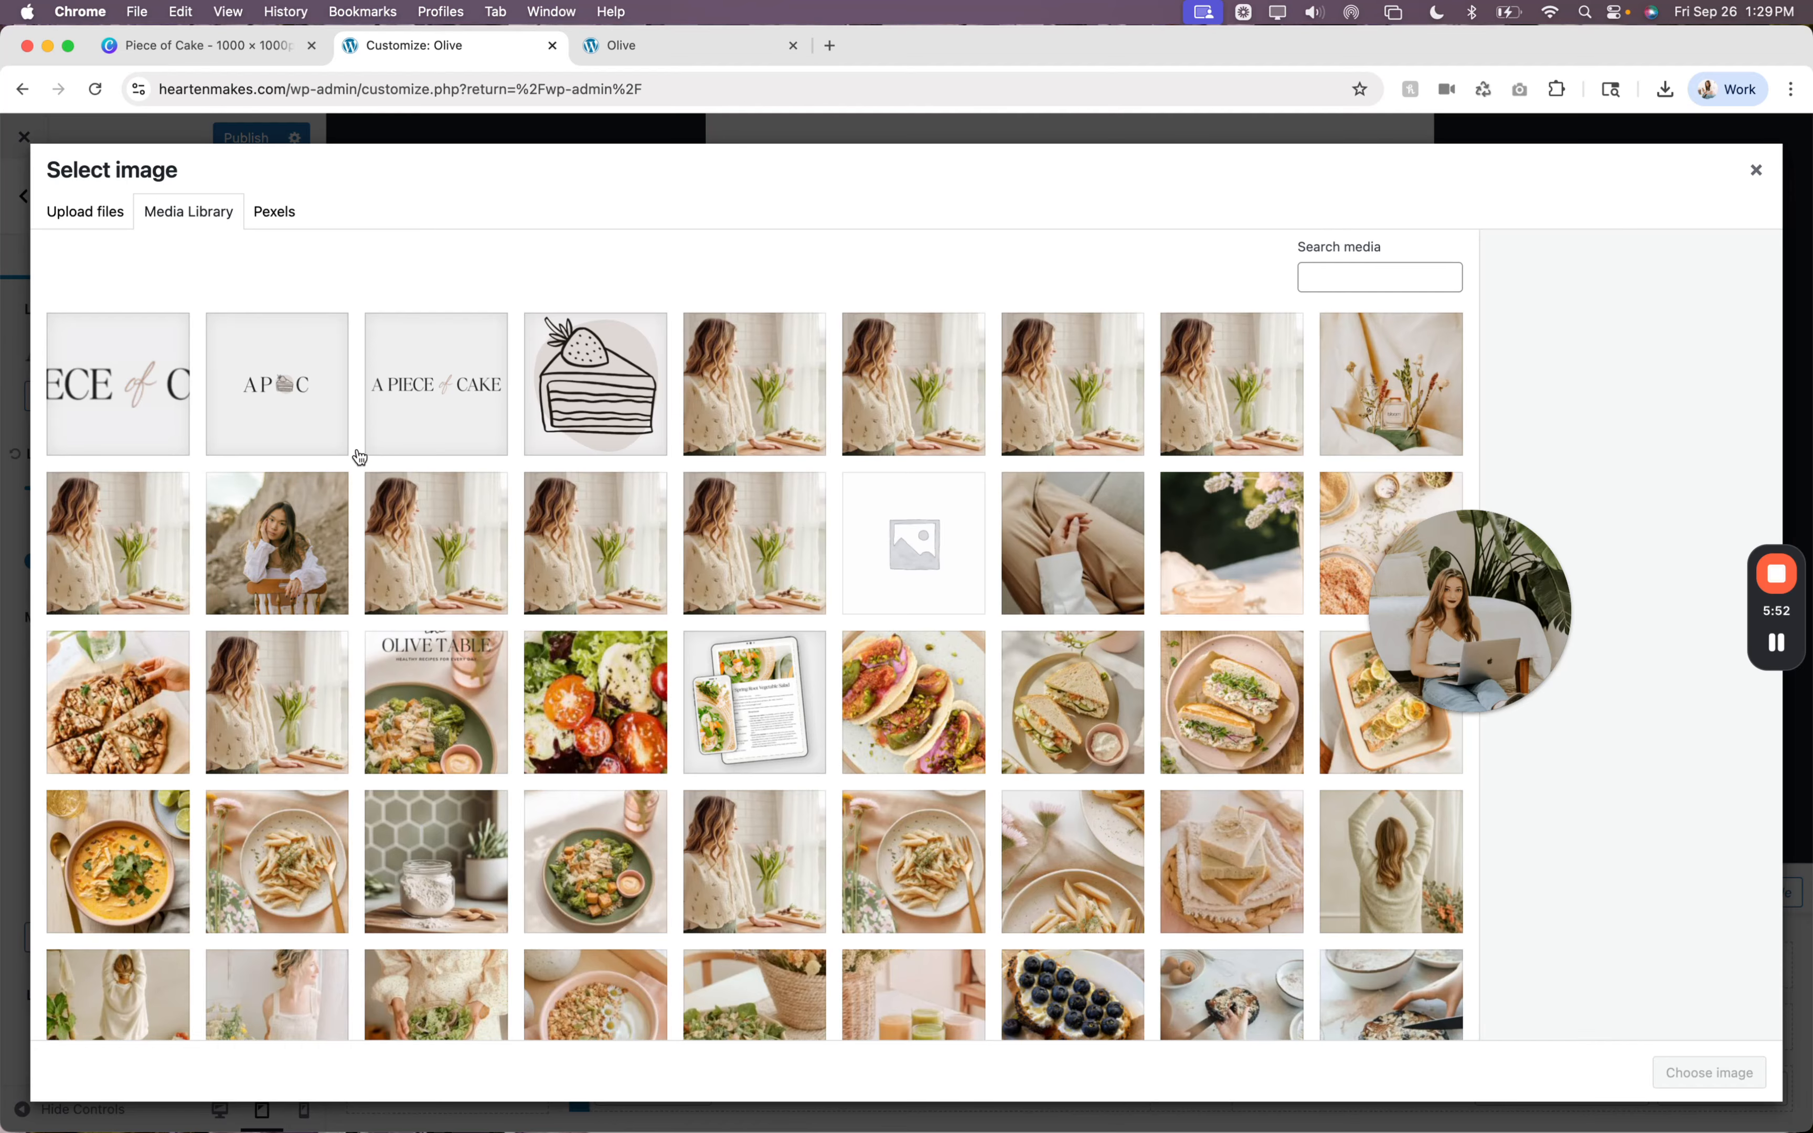
left_click(294, 410)
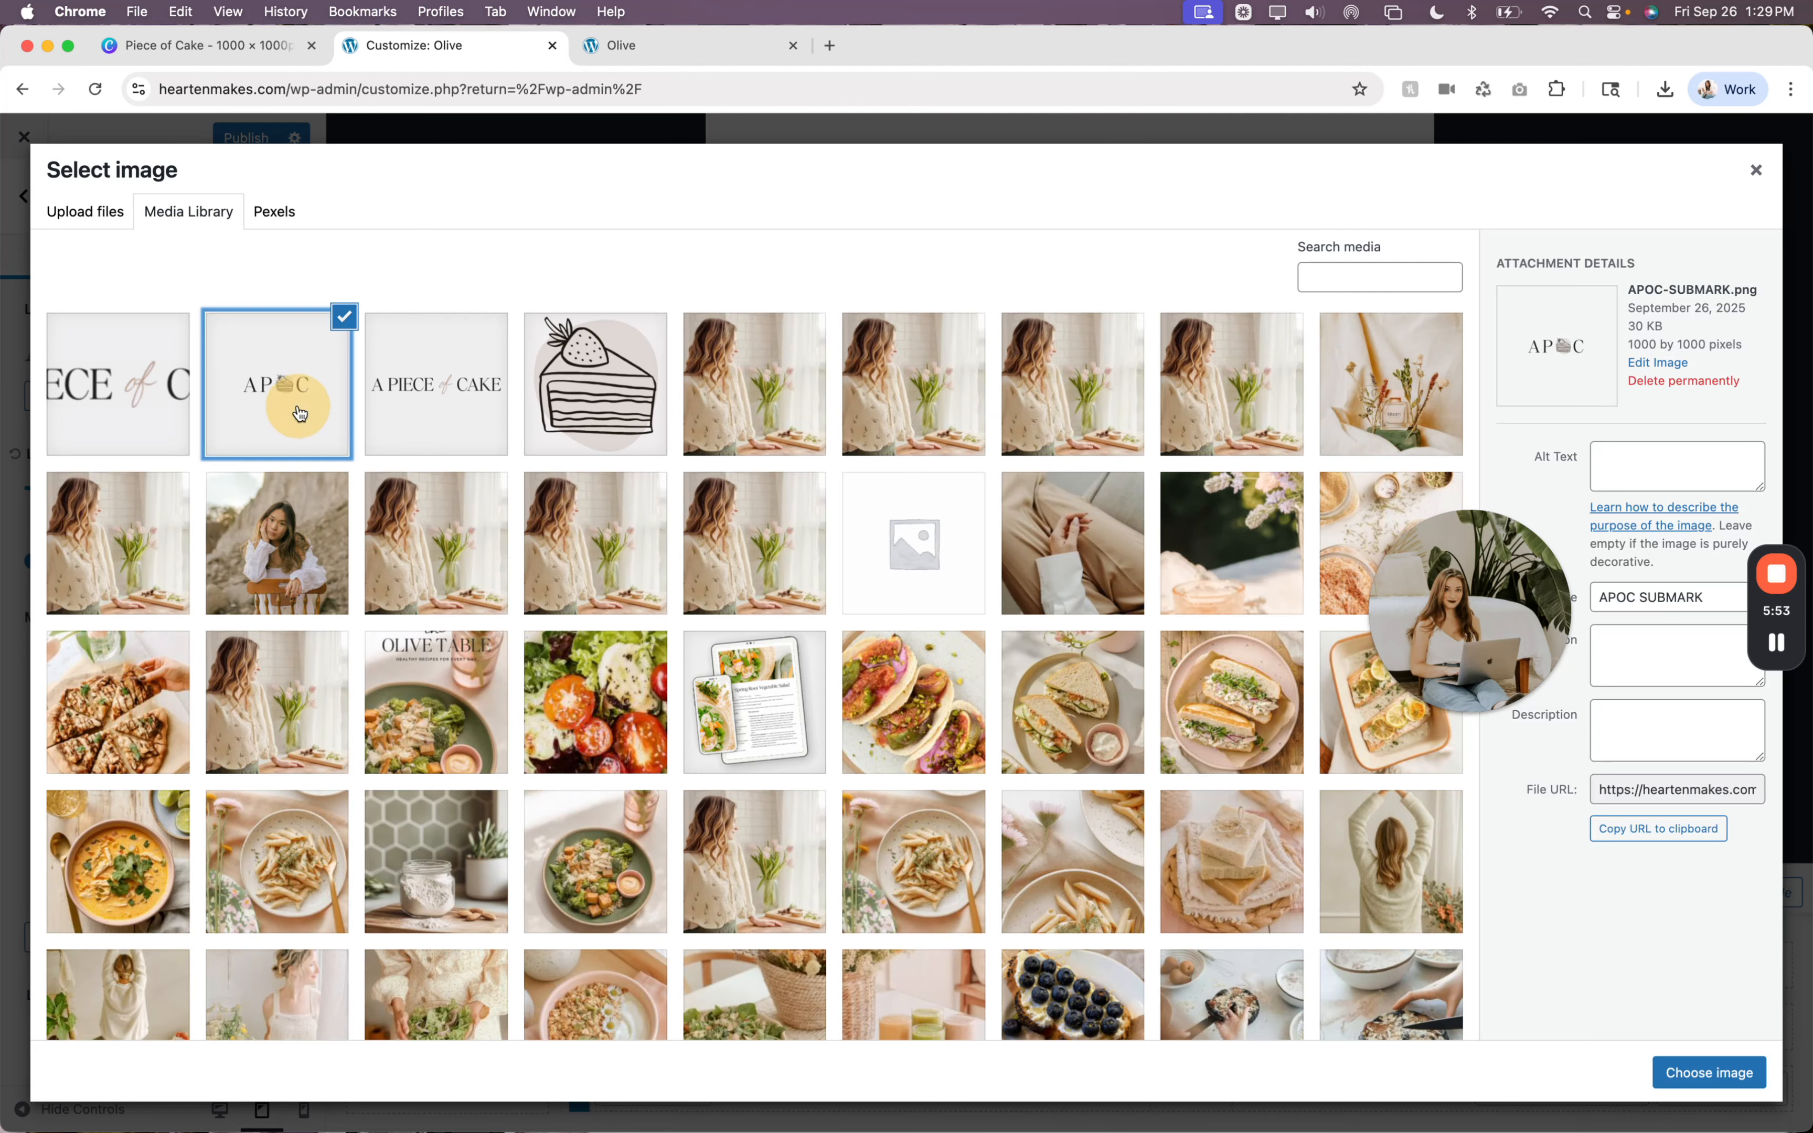
left_click(1659, 361)
left_click_drag(1501, 576, 1726, 938)
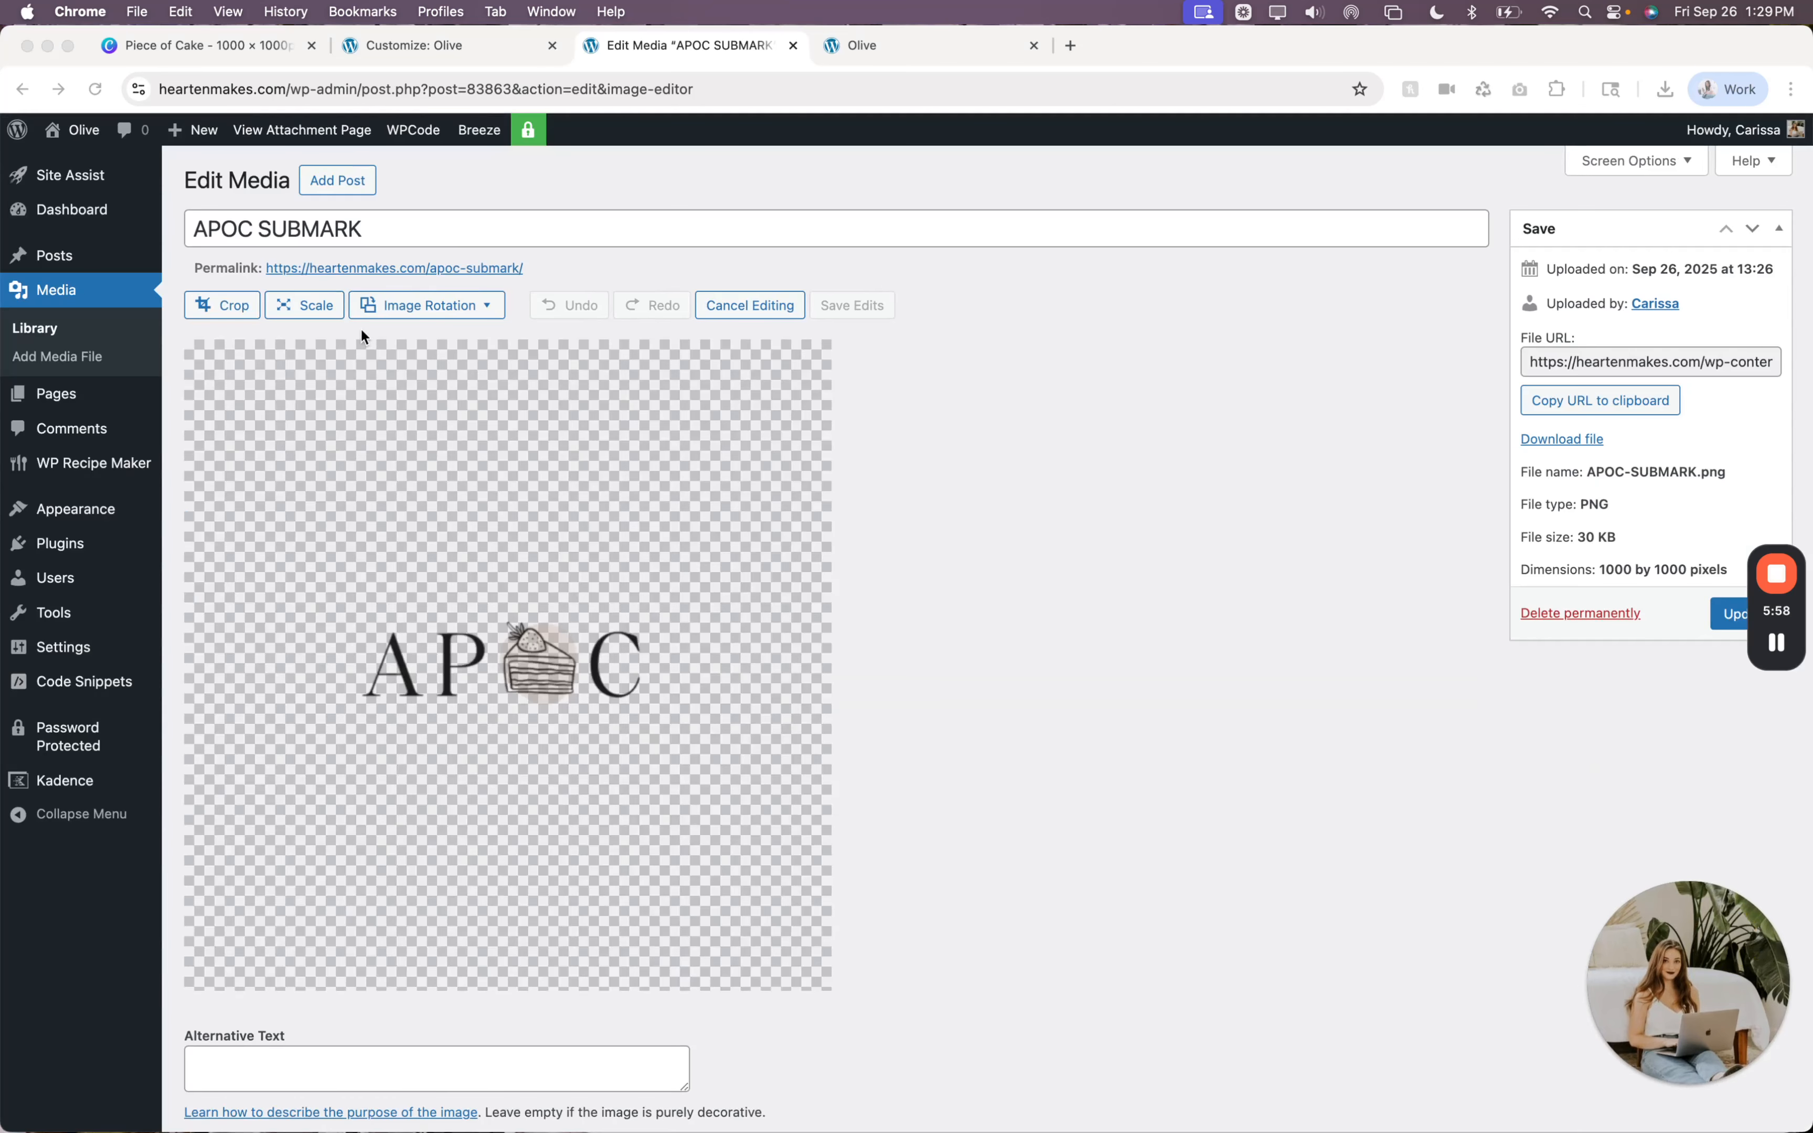
Crop the submark image tightly around the APOC lettering and cake on all four sides and apply the crop.
left_click(234, 310)
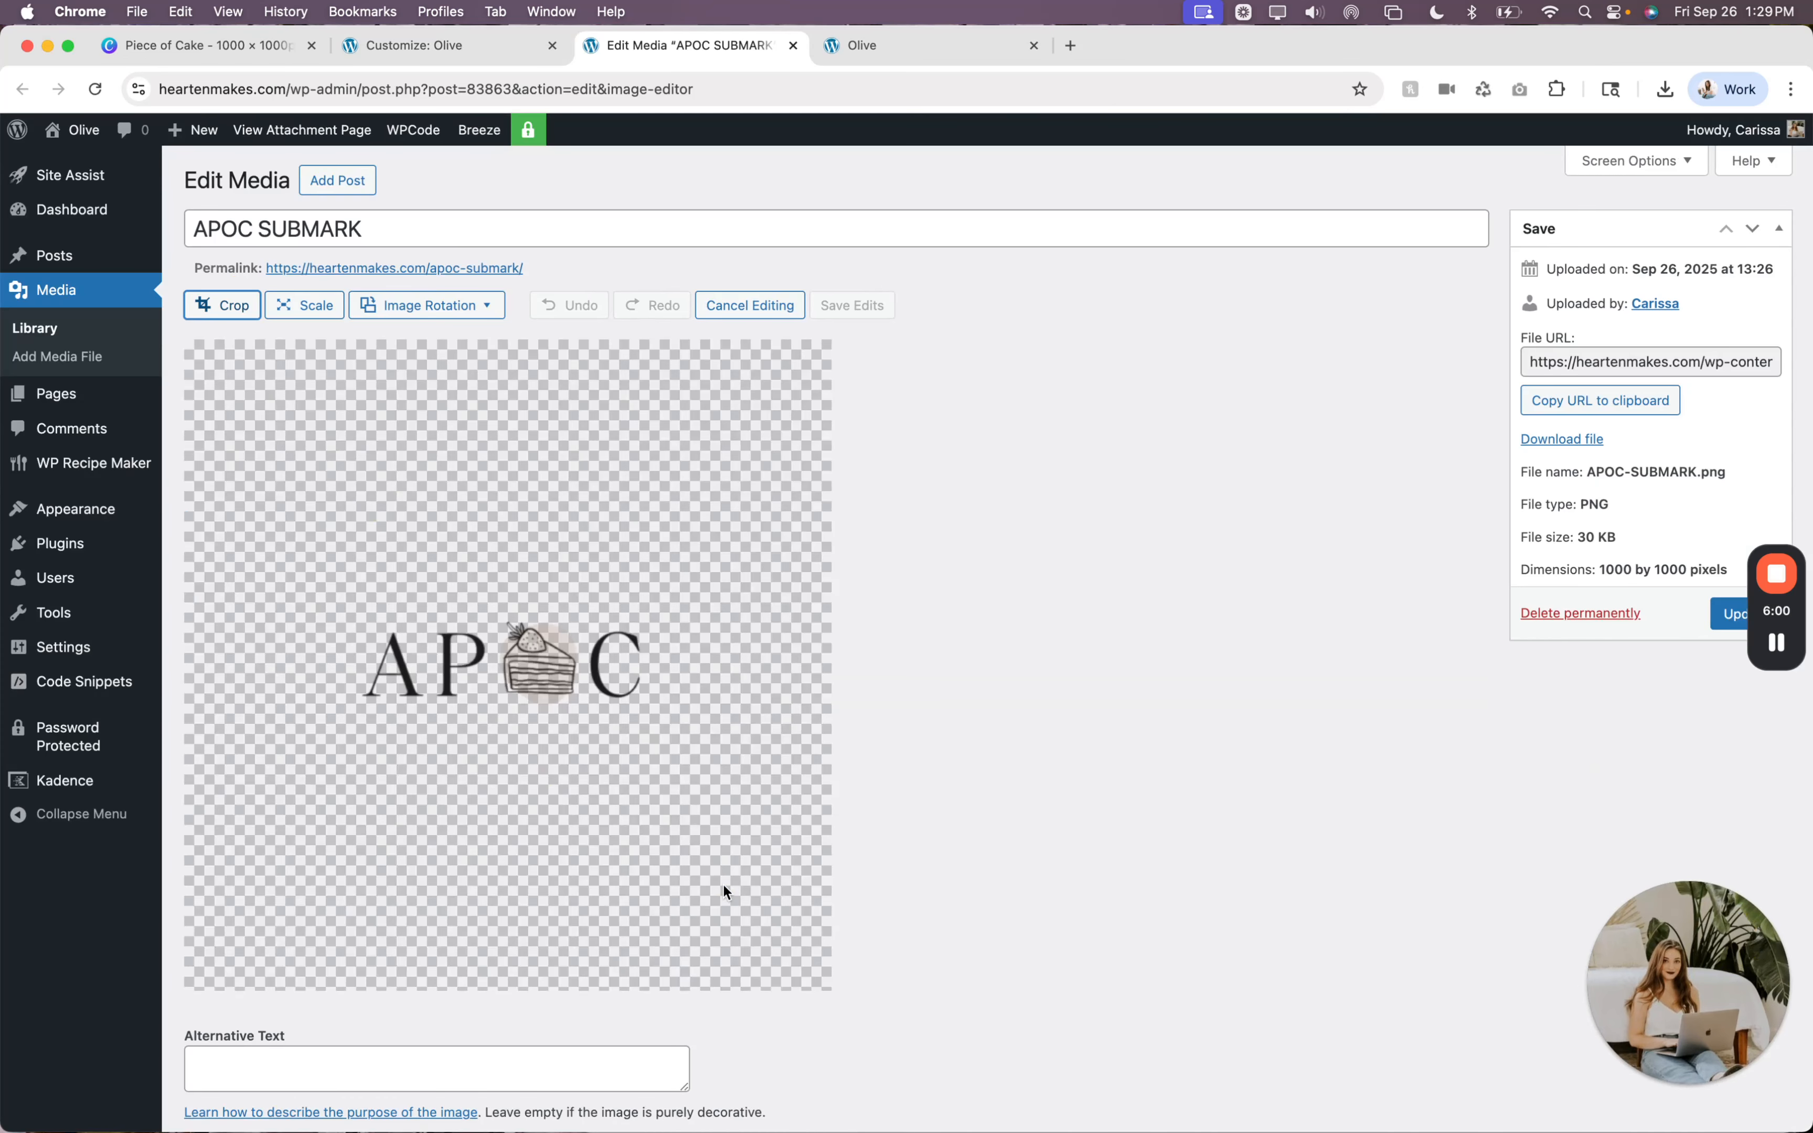
left_click_drag(720, 881, 298, 556)
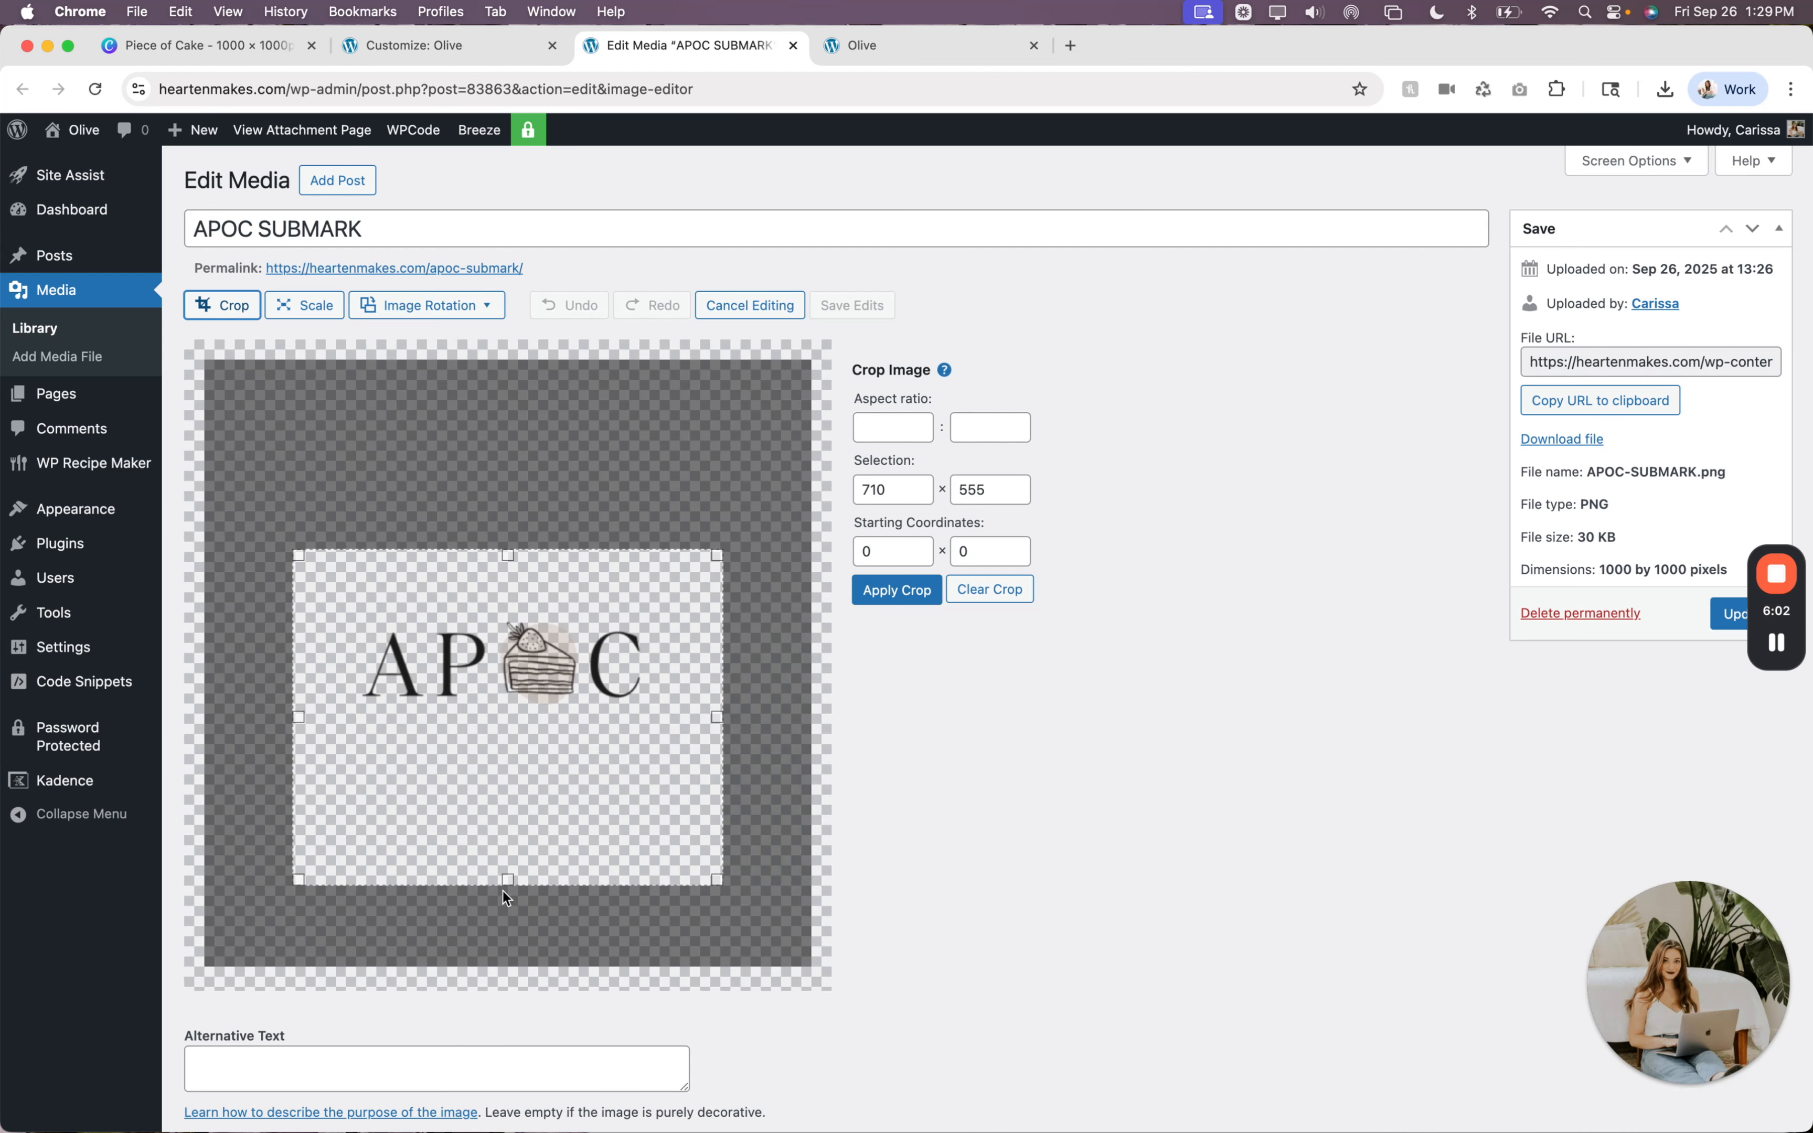
left_click_drag(508, 882, 565, 703)
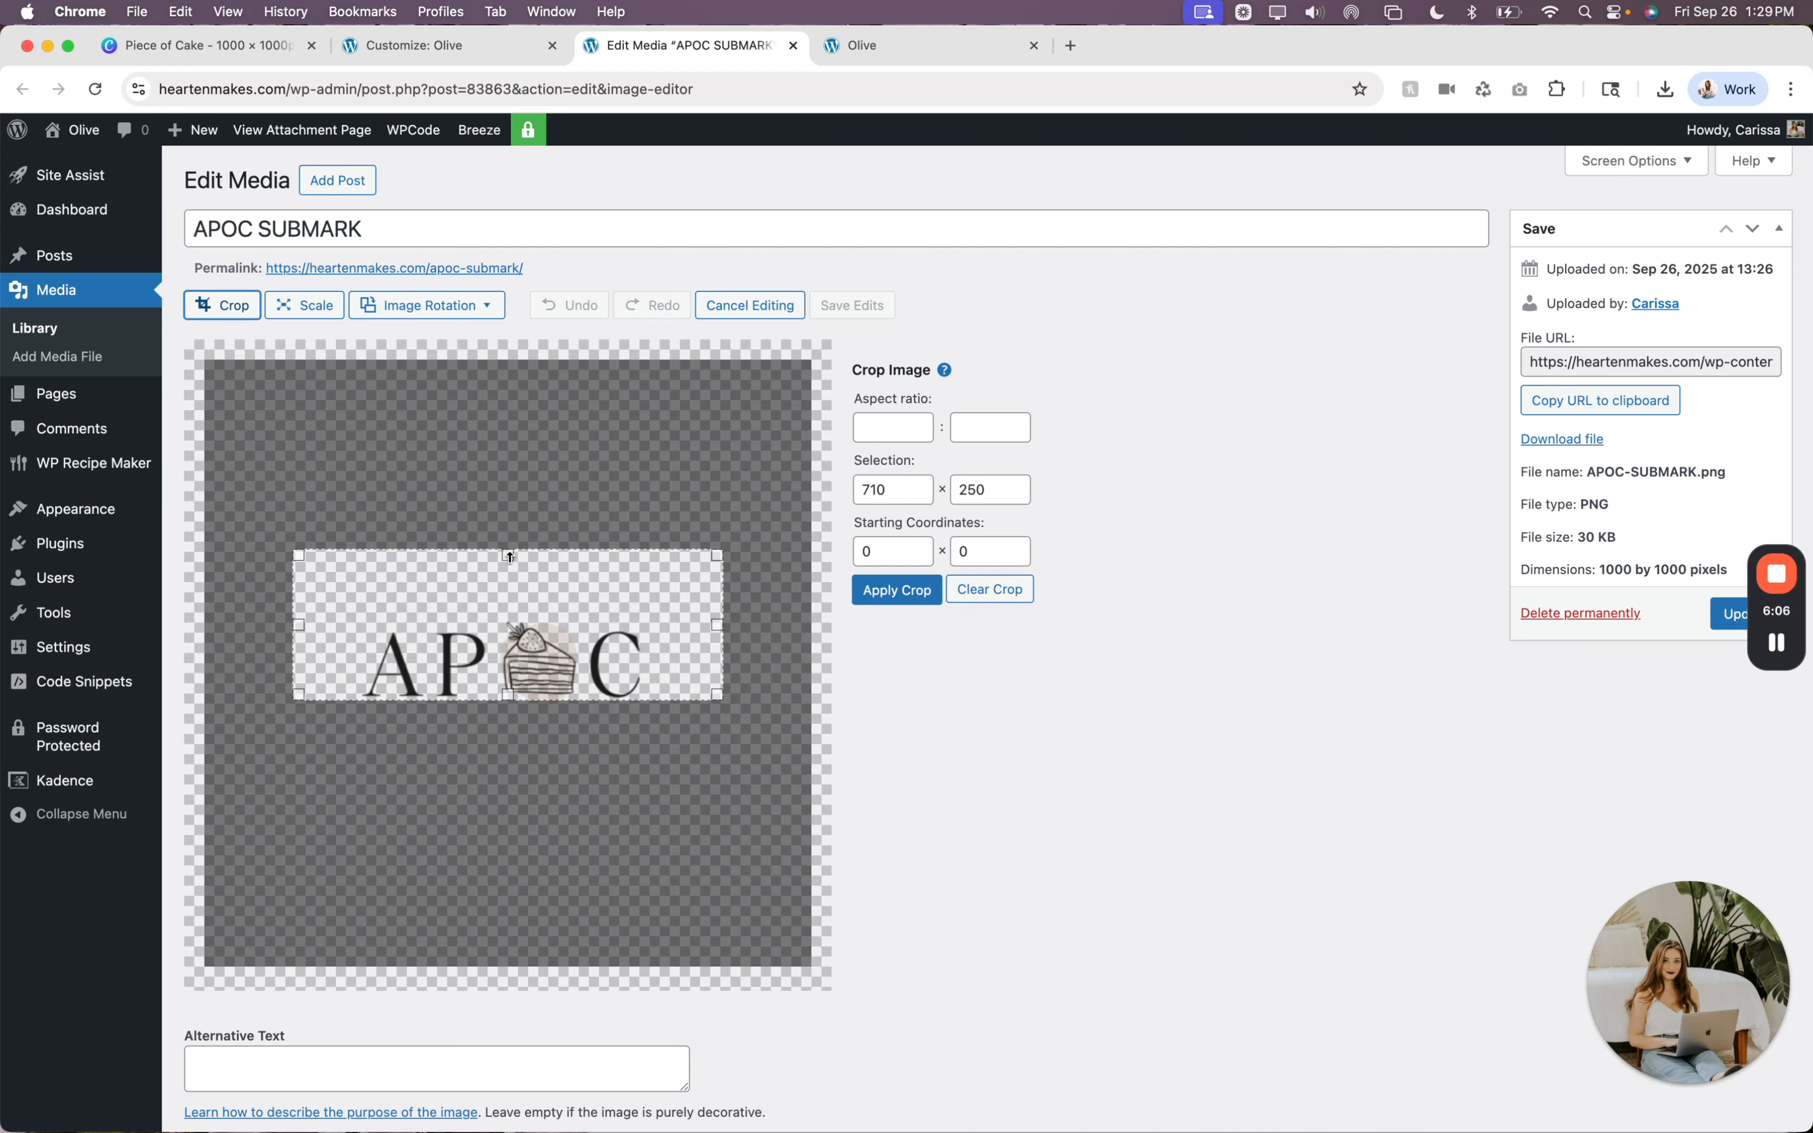
left_click_drag(508, 555, 506, 624)
left_click_drag(717, 659, 644, 659)
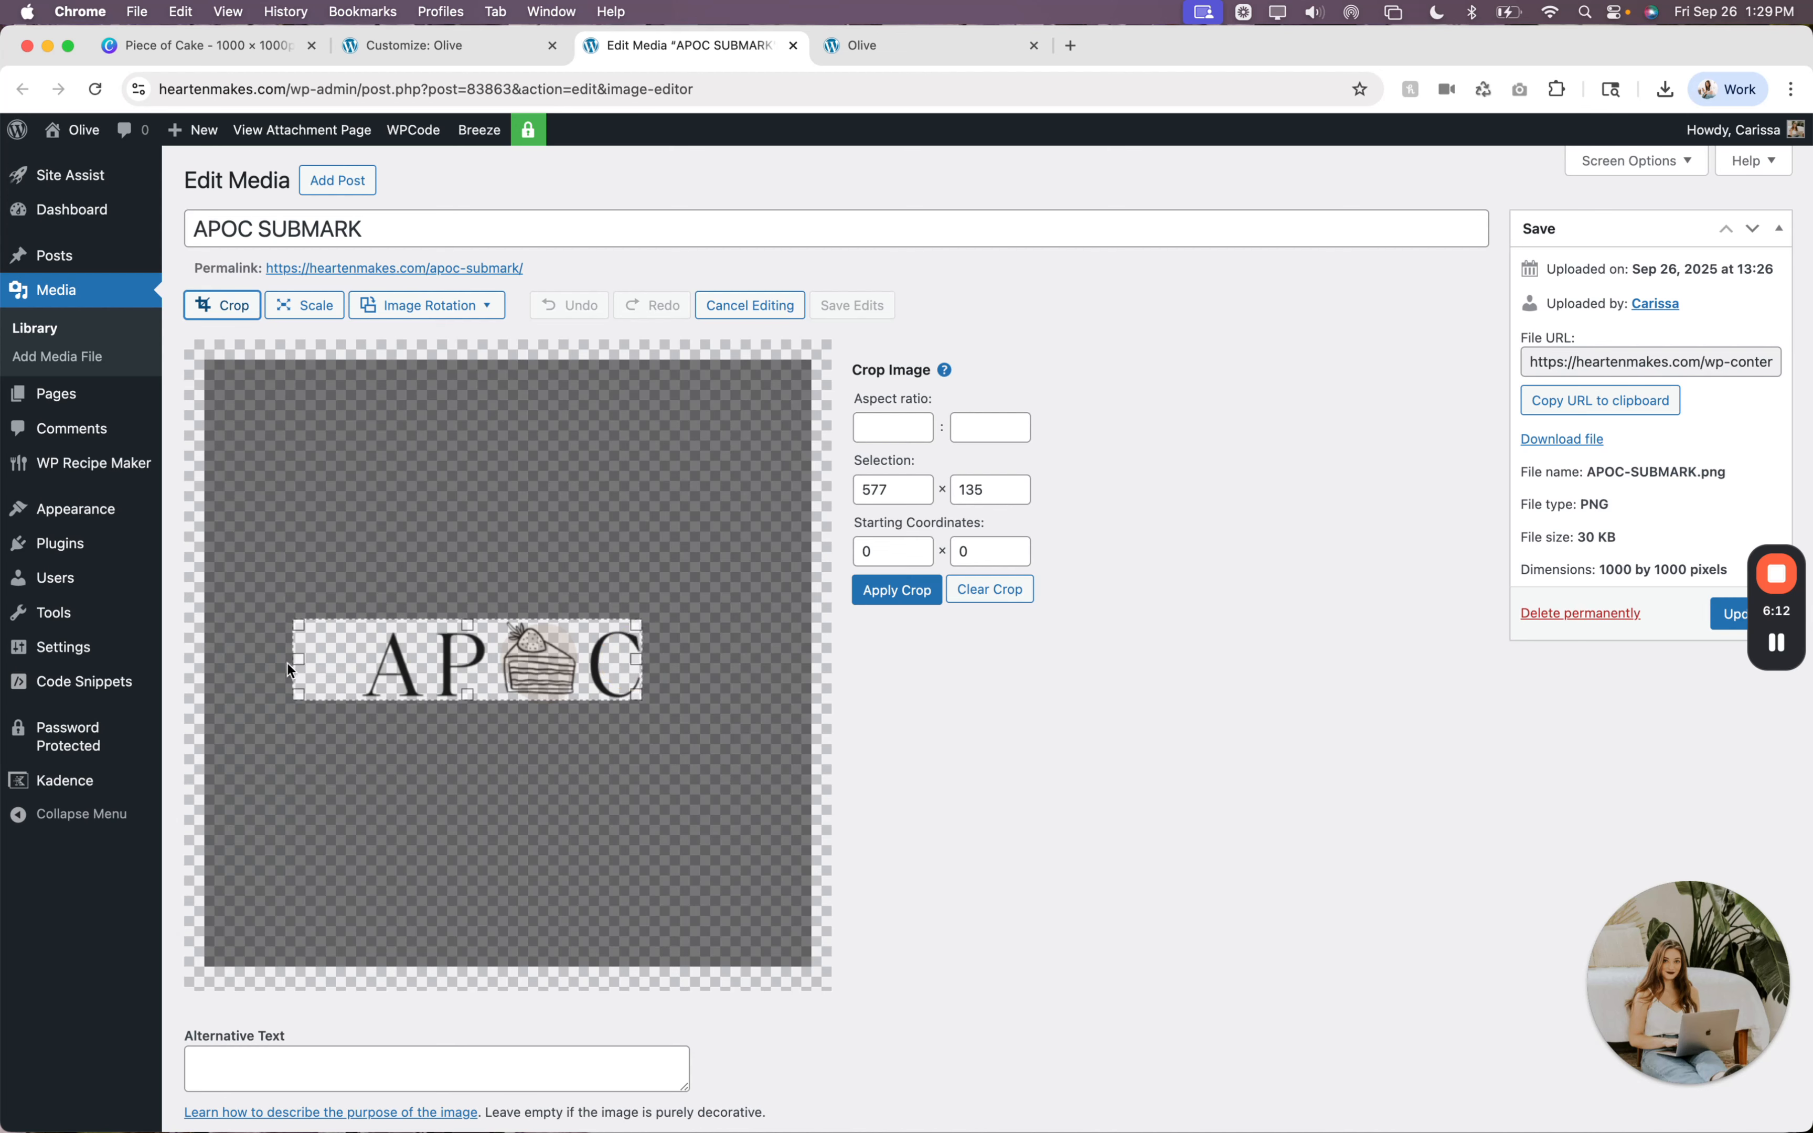
left_click_drag(299, 659, 375, 658)
left_click(892, 588)
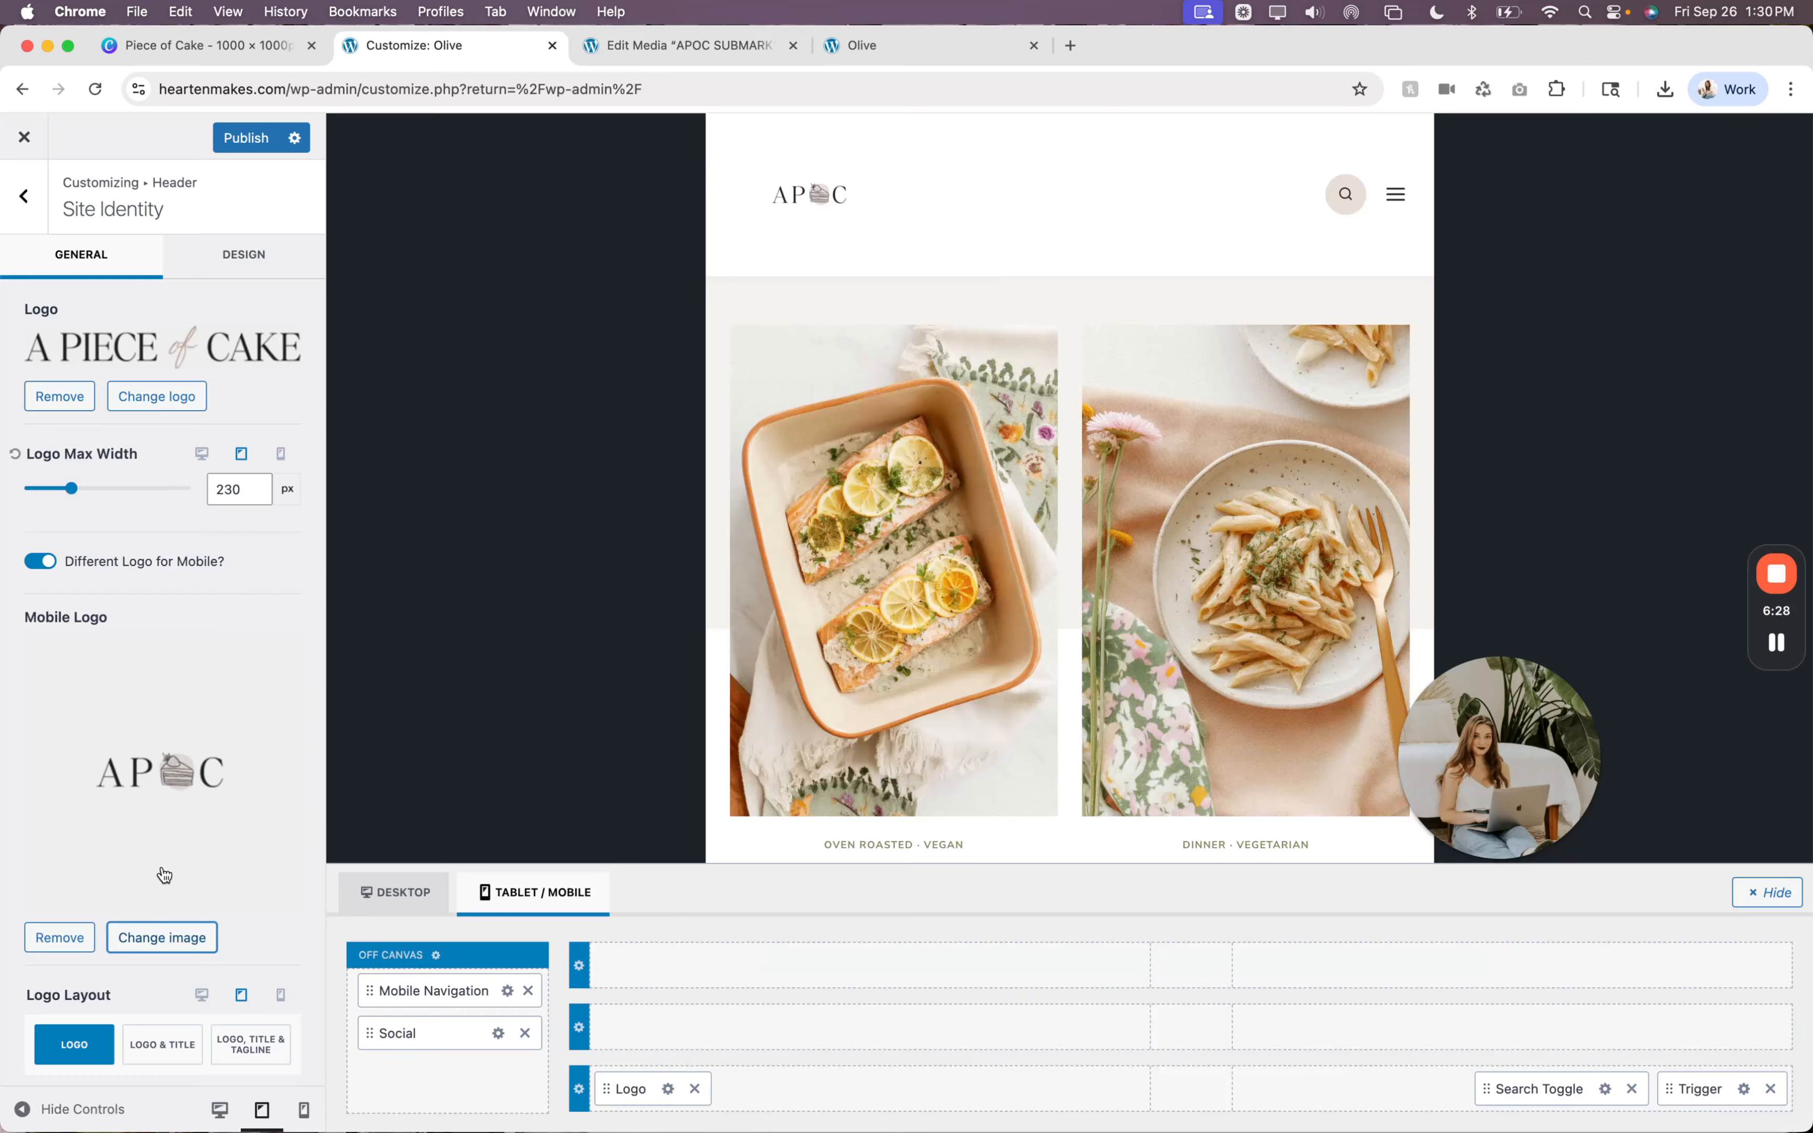
Choose APOC-SUBMARK.png again as the mobile logo in the Customizer and publish the header changes.
left_click(159, 938)
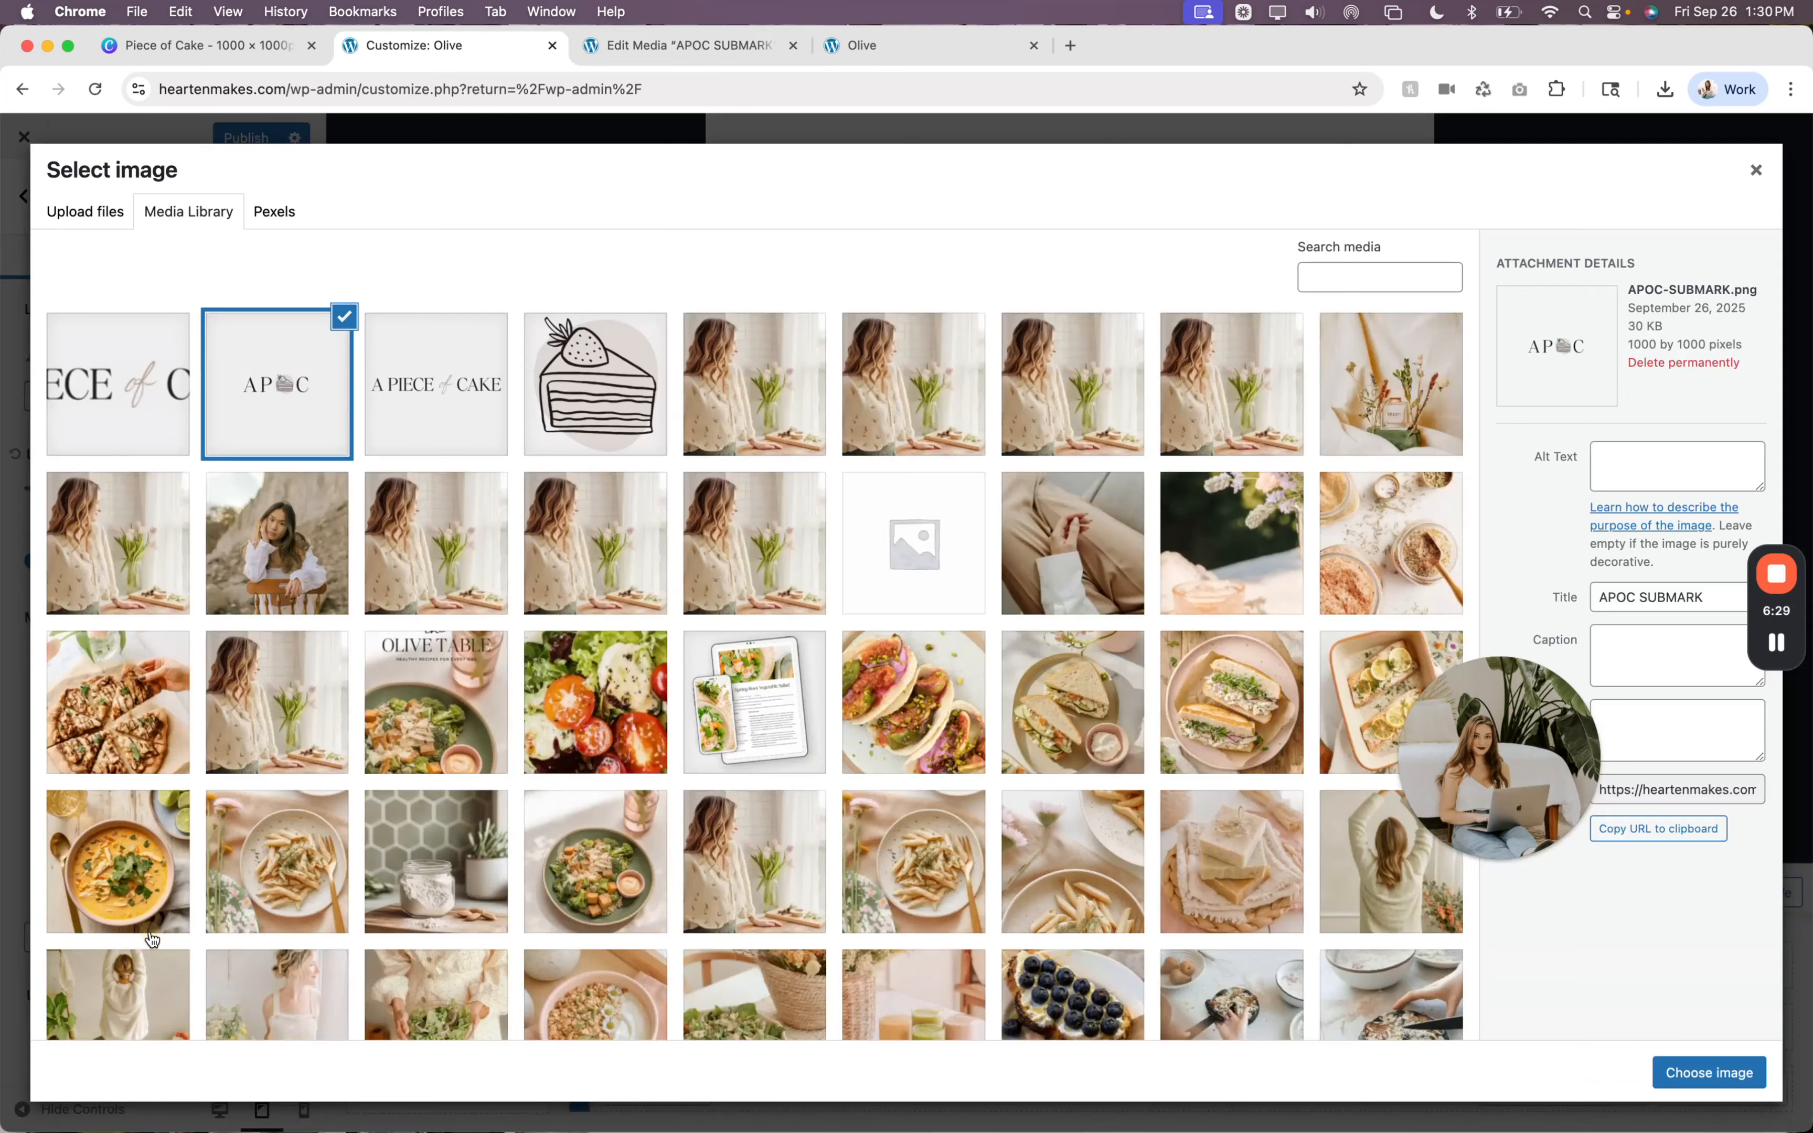
left_click(1689, 1076)
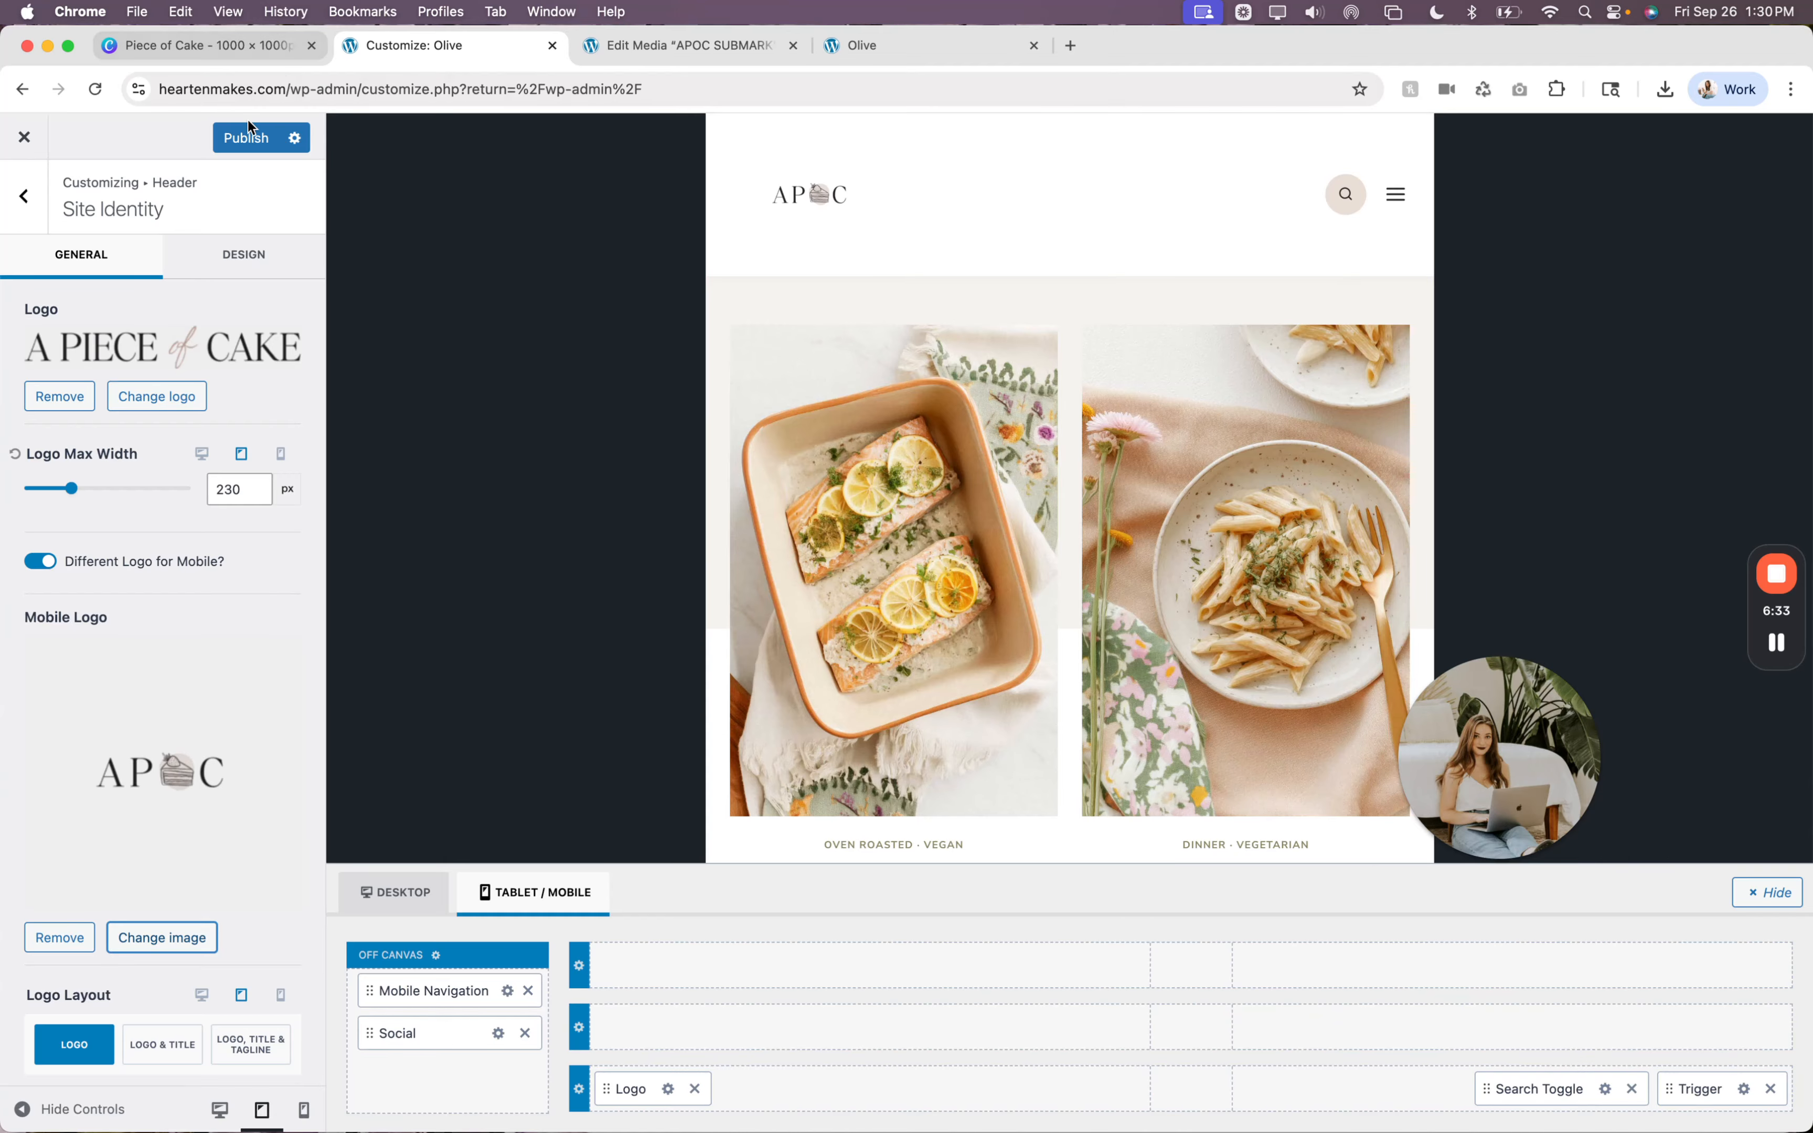
left_click(235, 140)
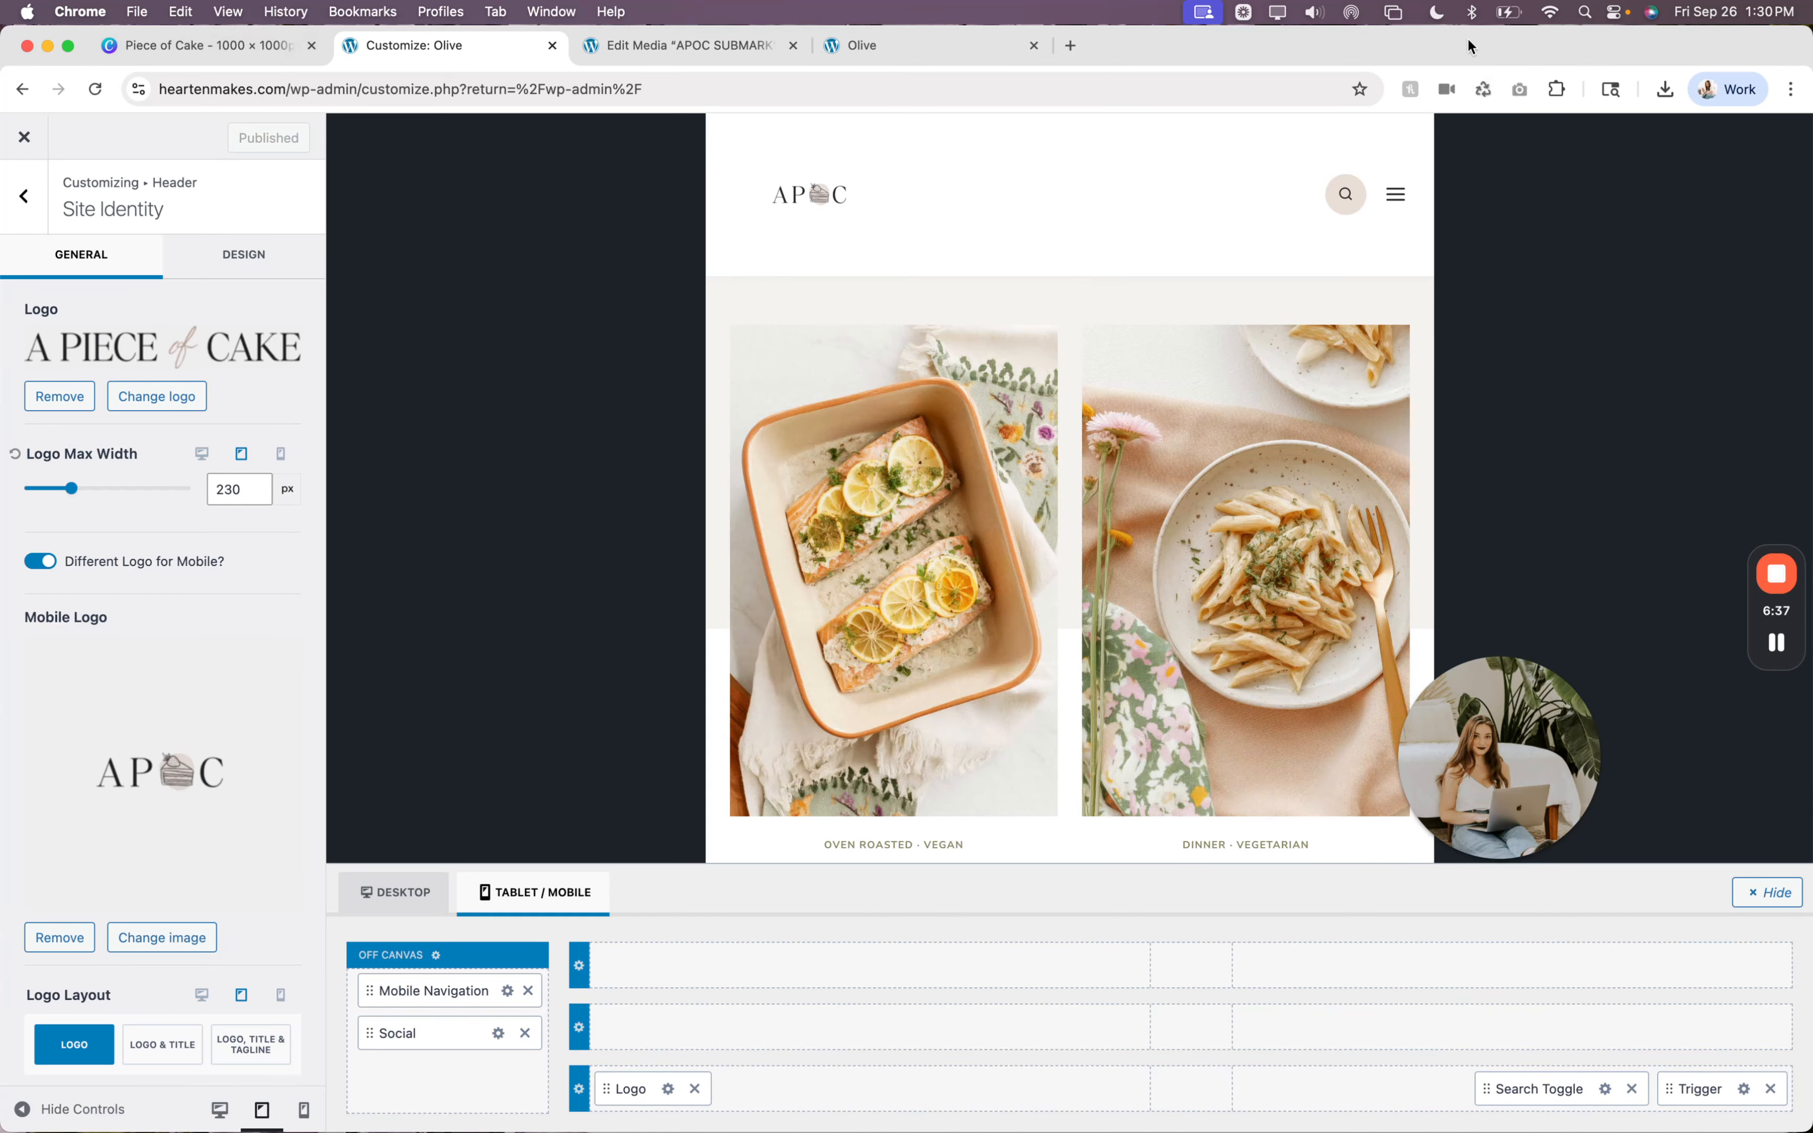
Reload the Customizer page and open the header's logo settings for the tablet view.
left_click(886, 90)
key("Return")
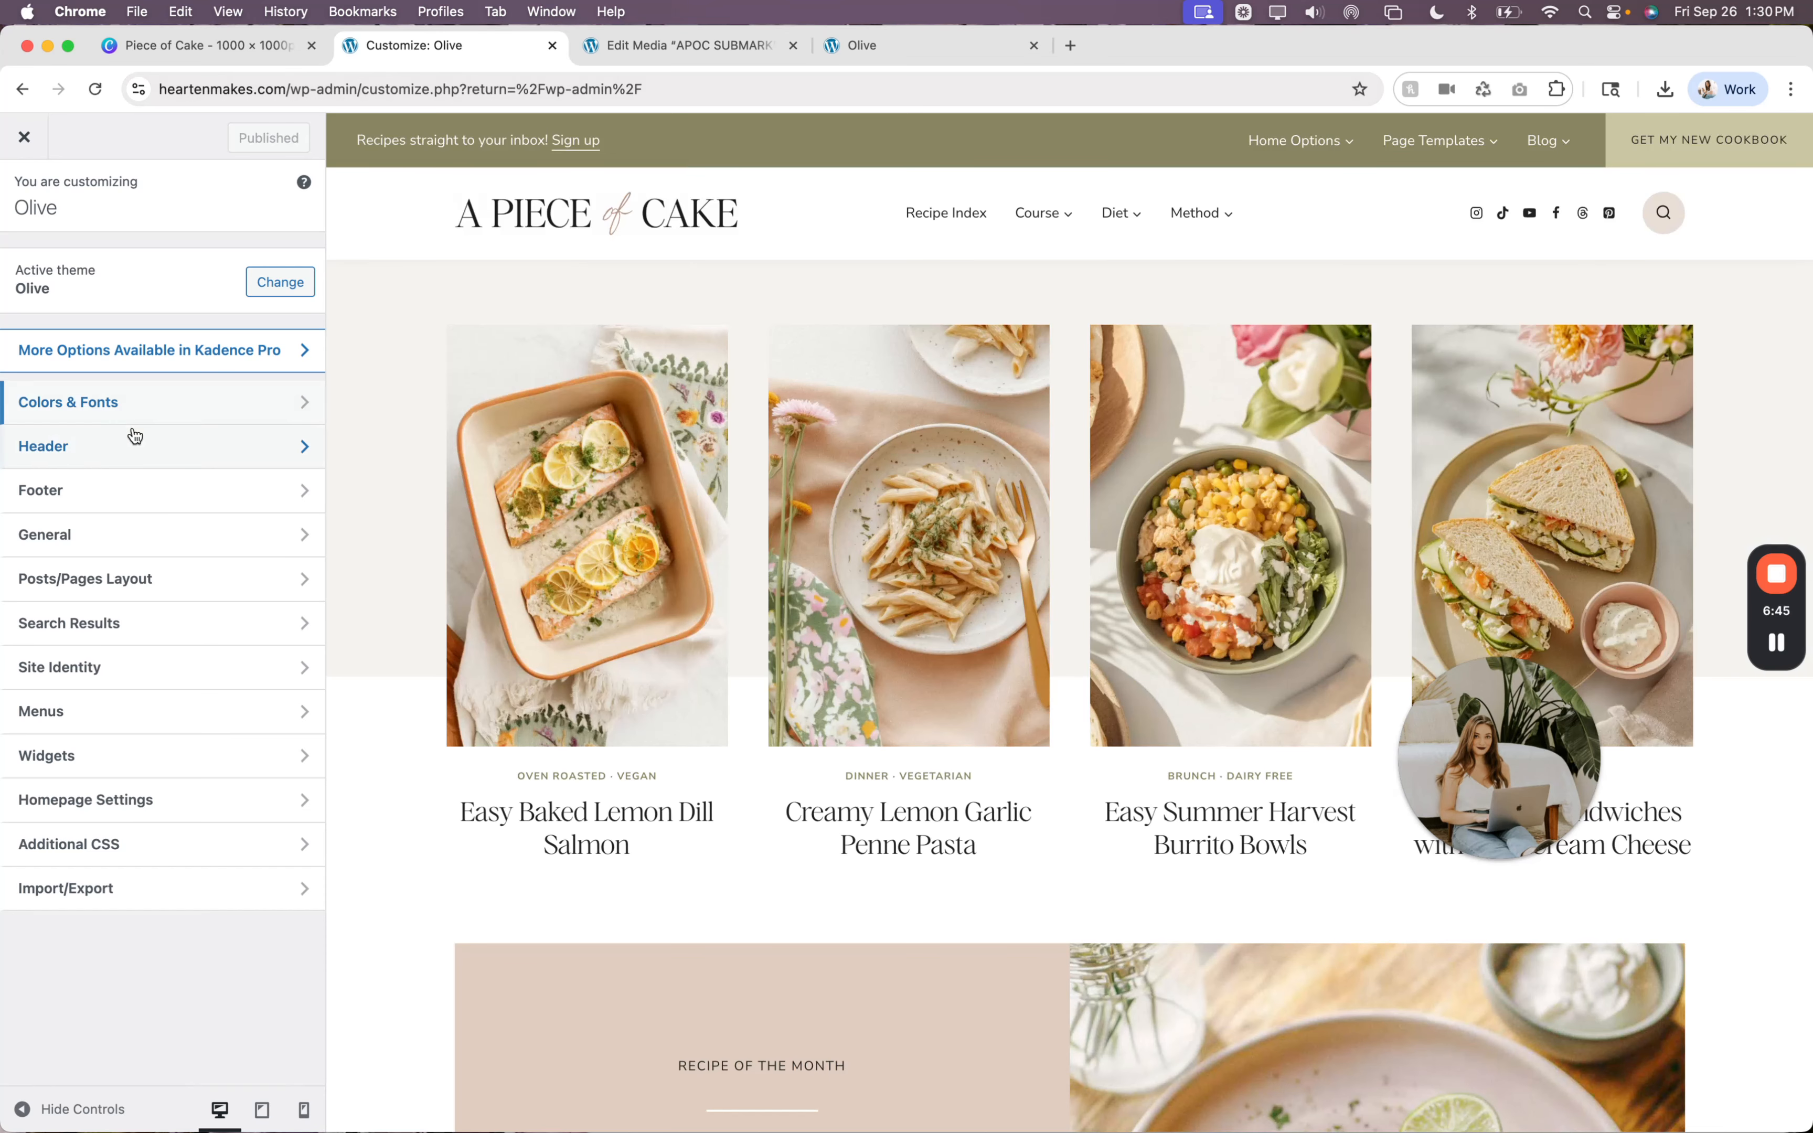
left_click(133, 435)
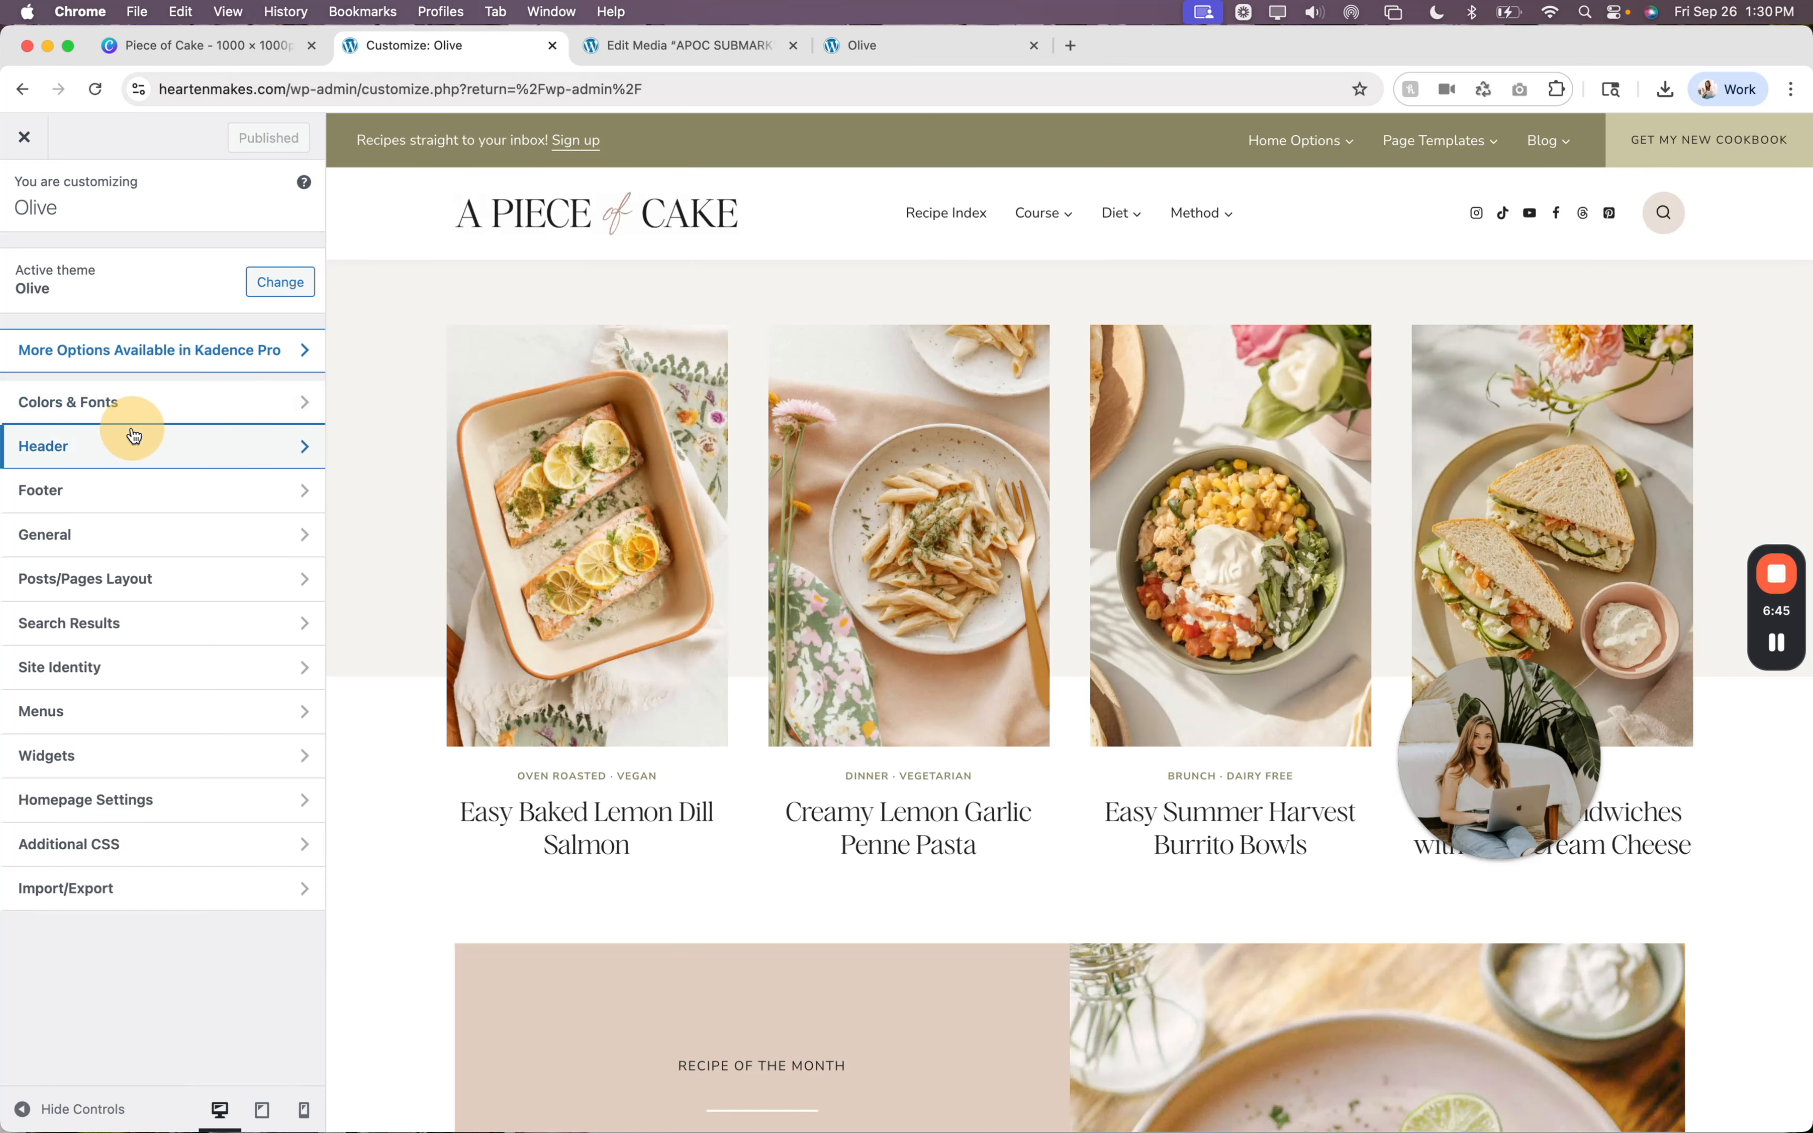
left_click(87, 336)
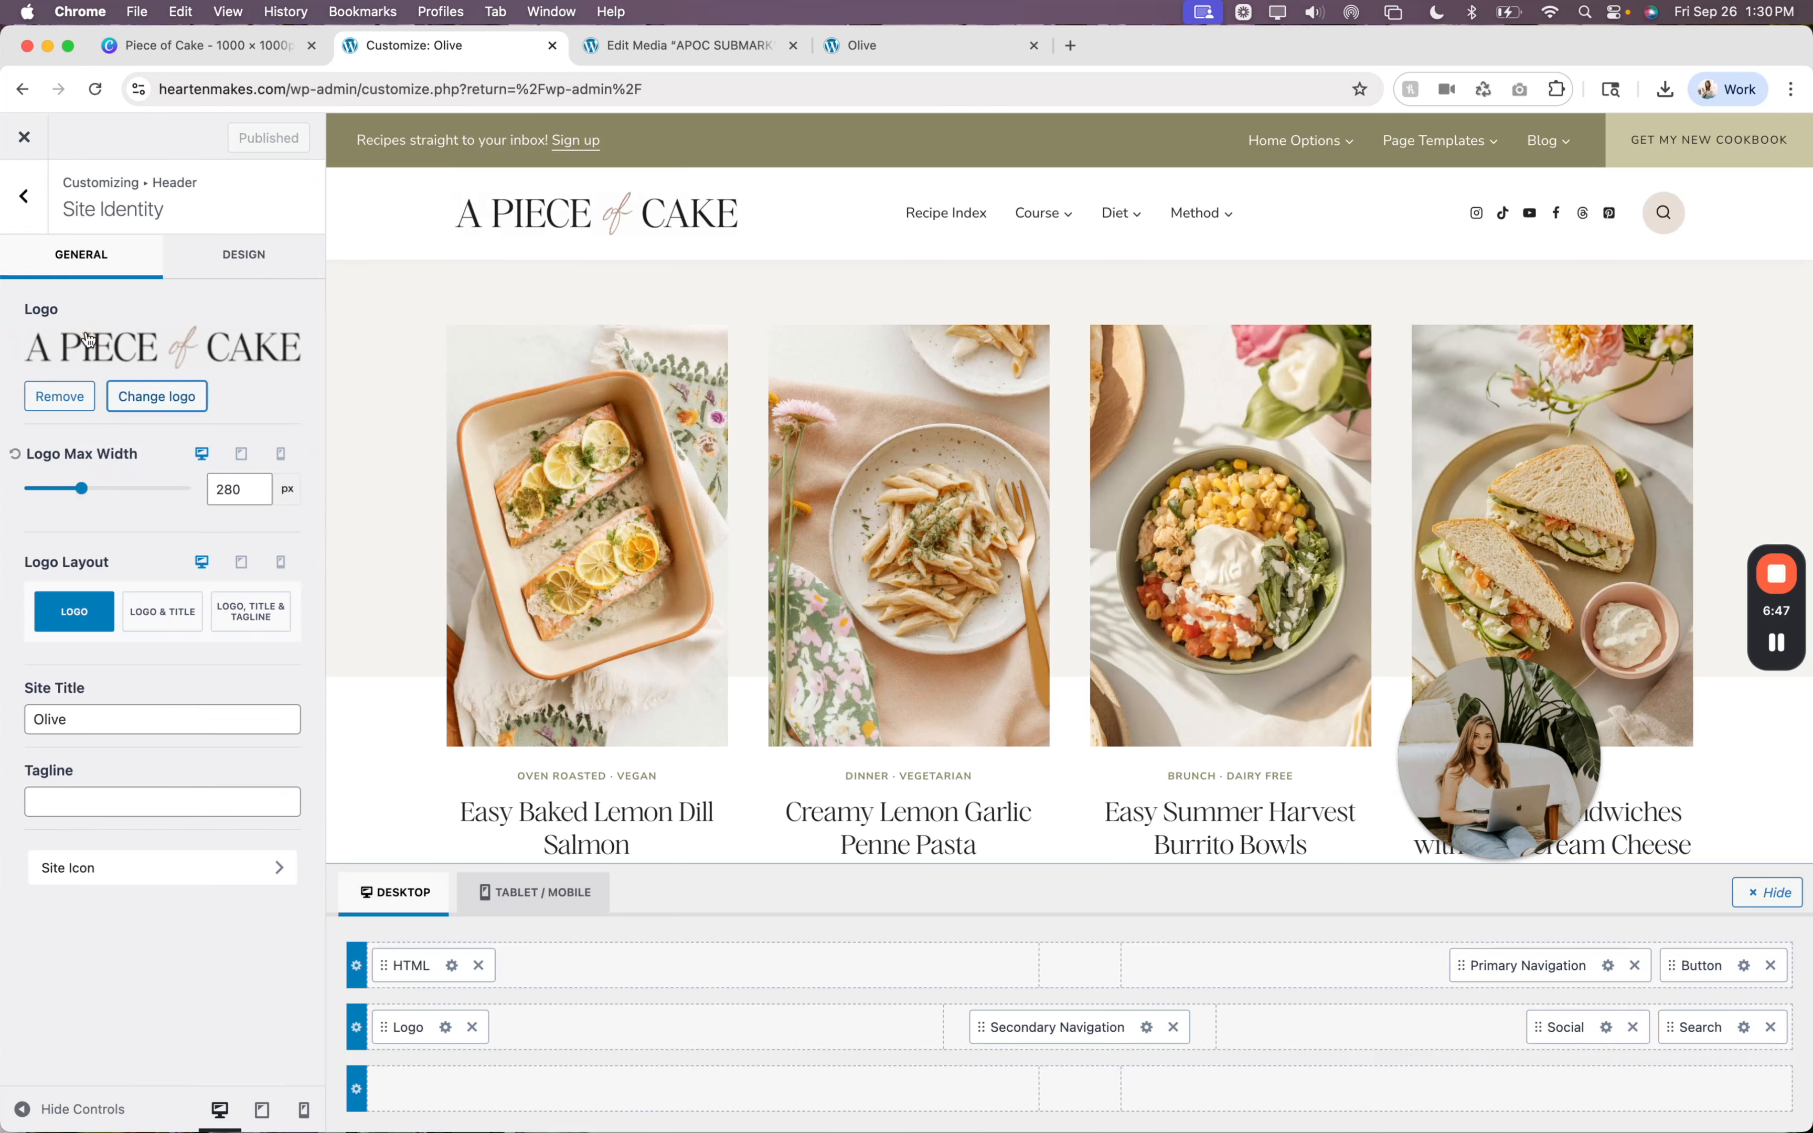
left_click(243, 453)
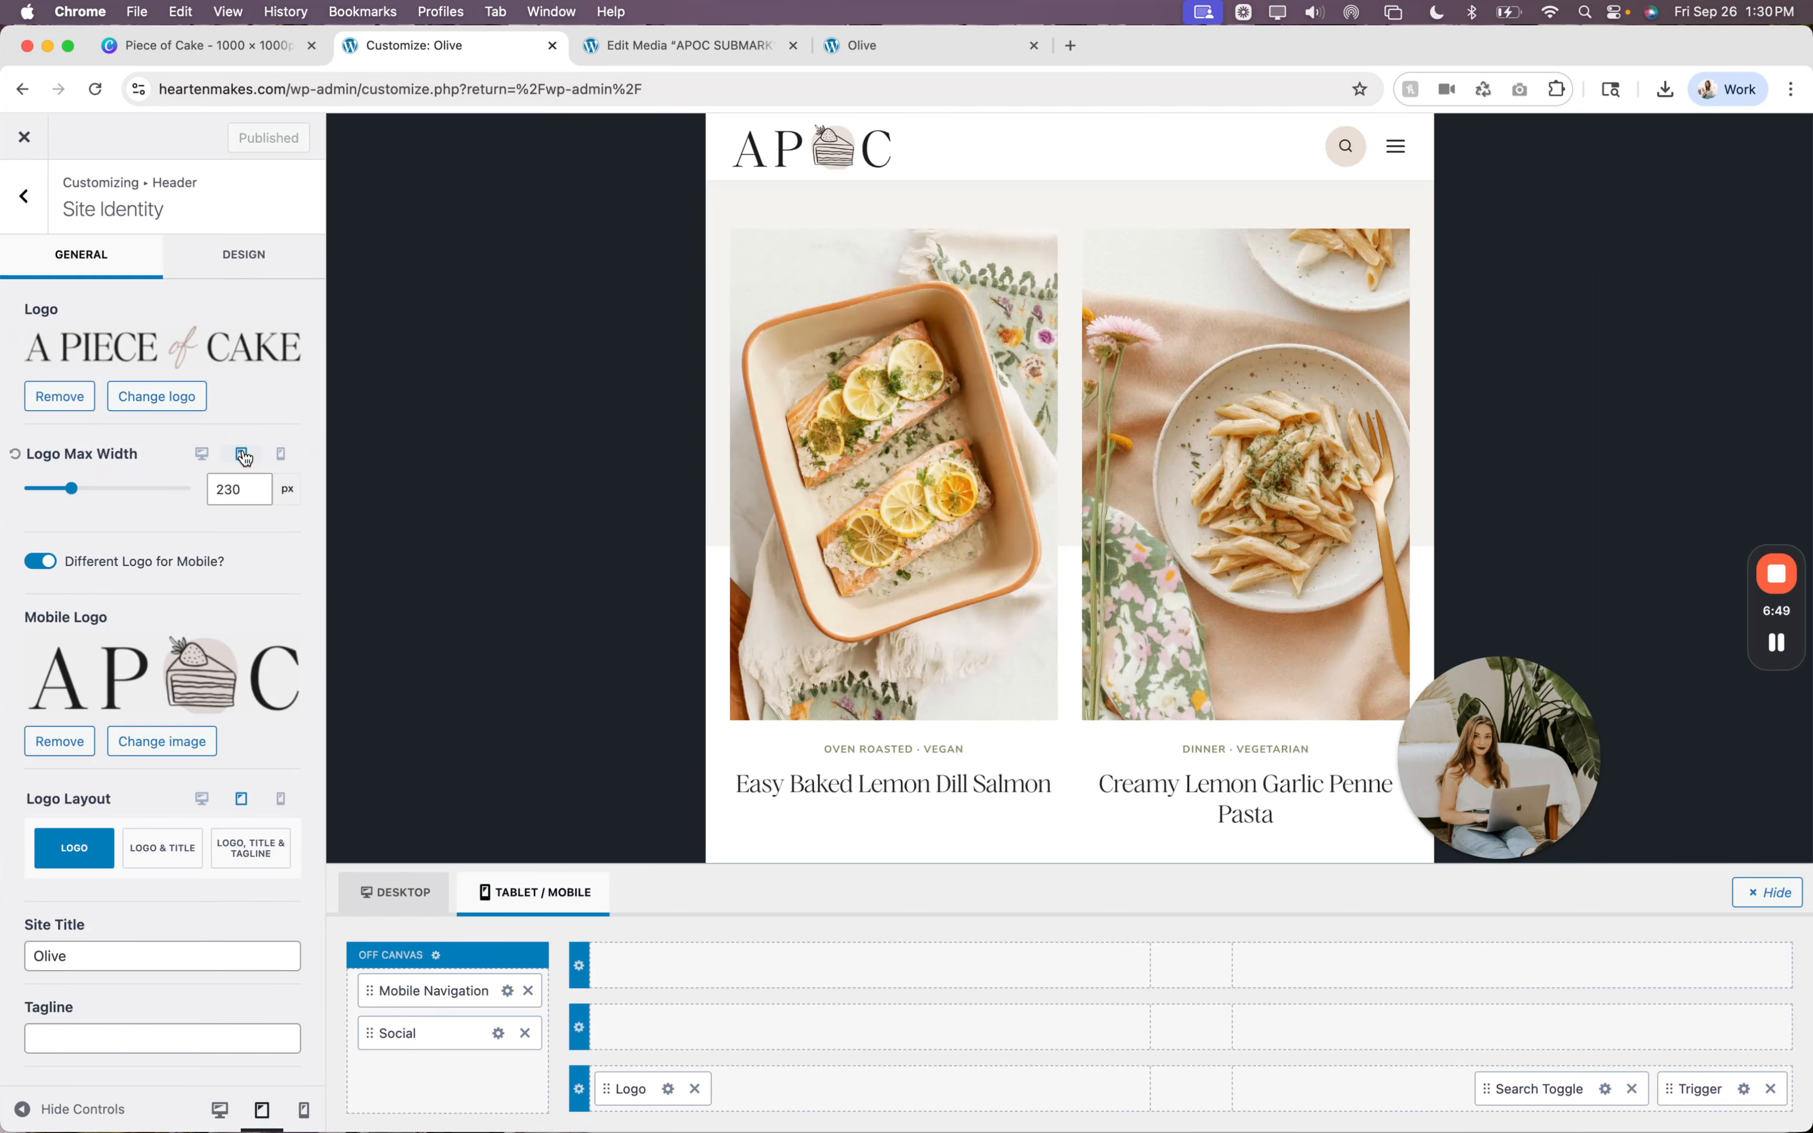
scroll(196, 755, "down", 2)
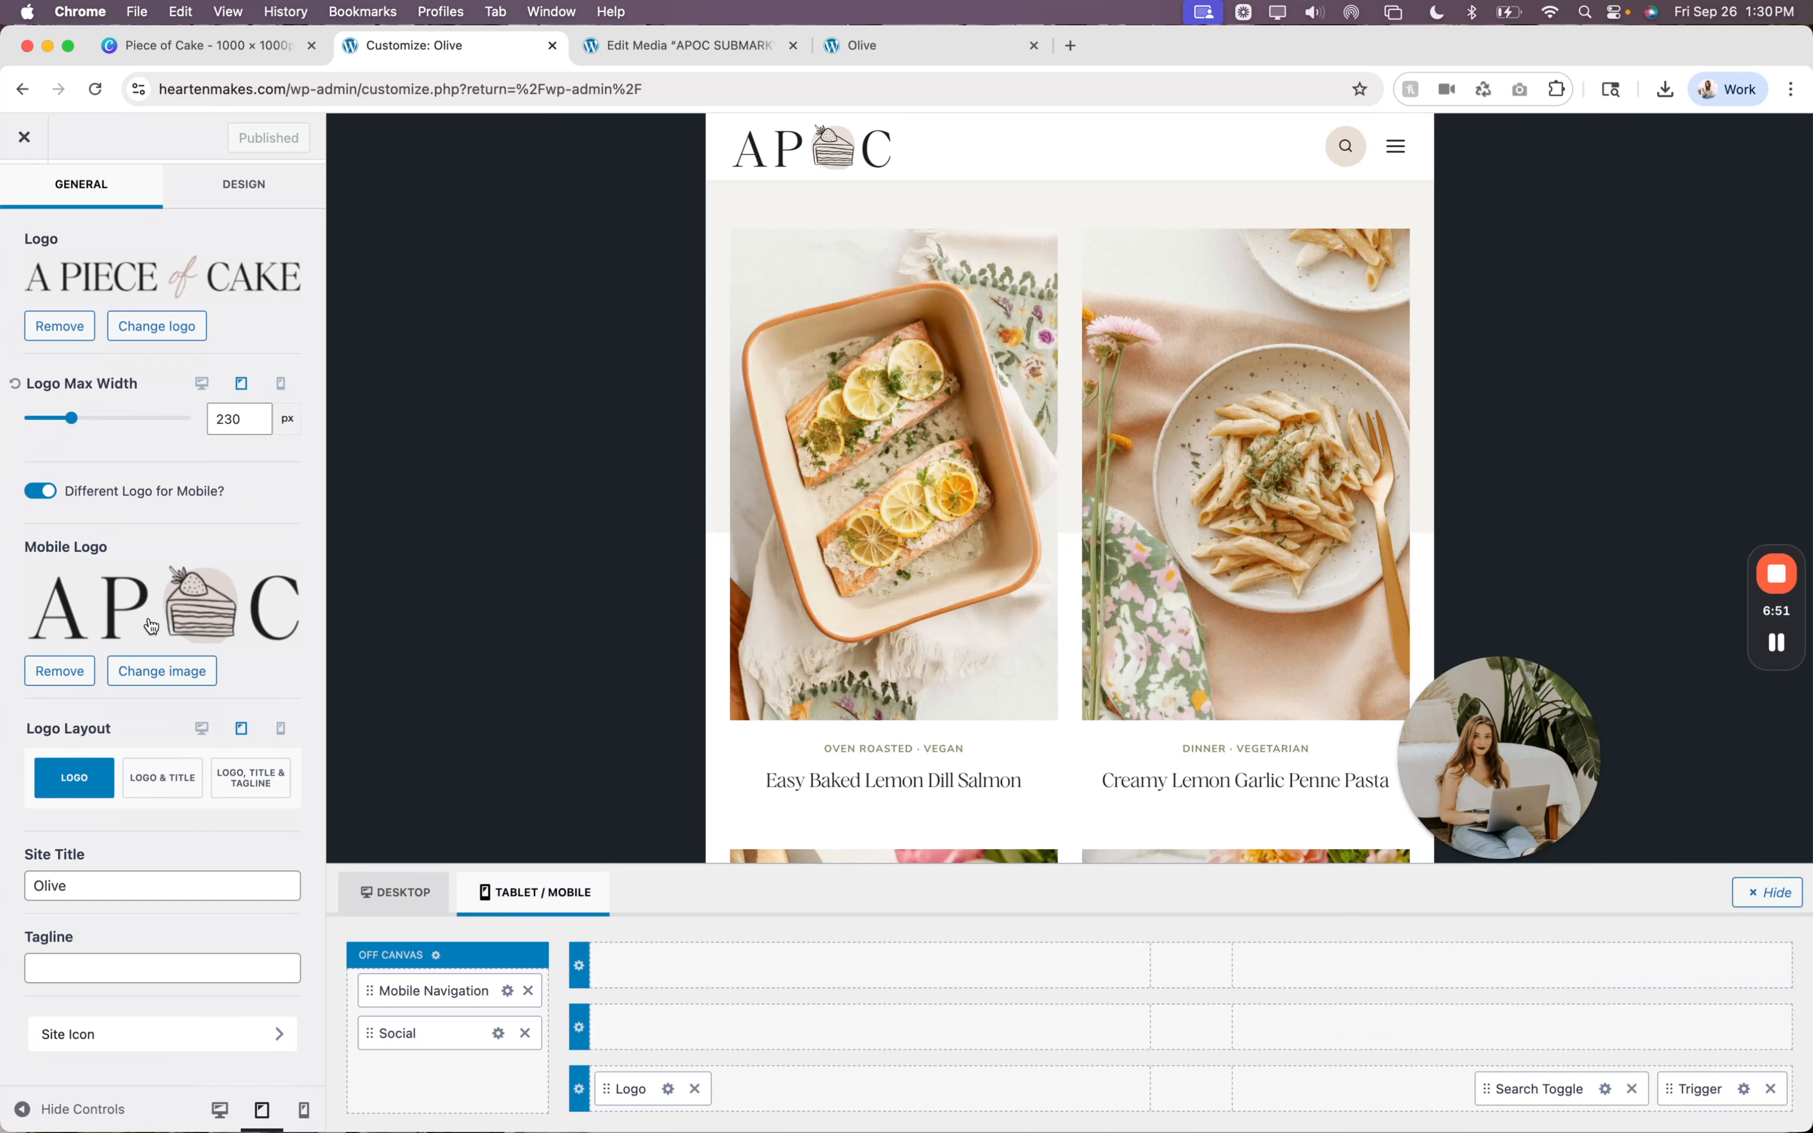
scroll(296, 513, "up", 1)
scroll(296, 513, "up", 2)
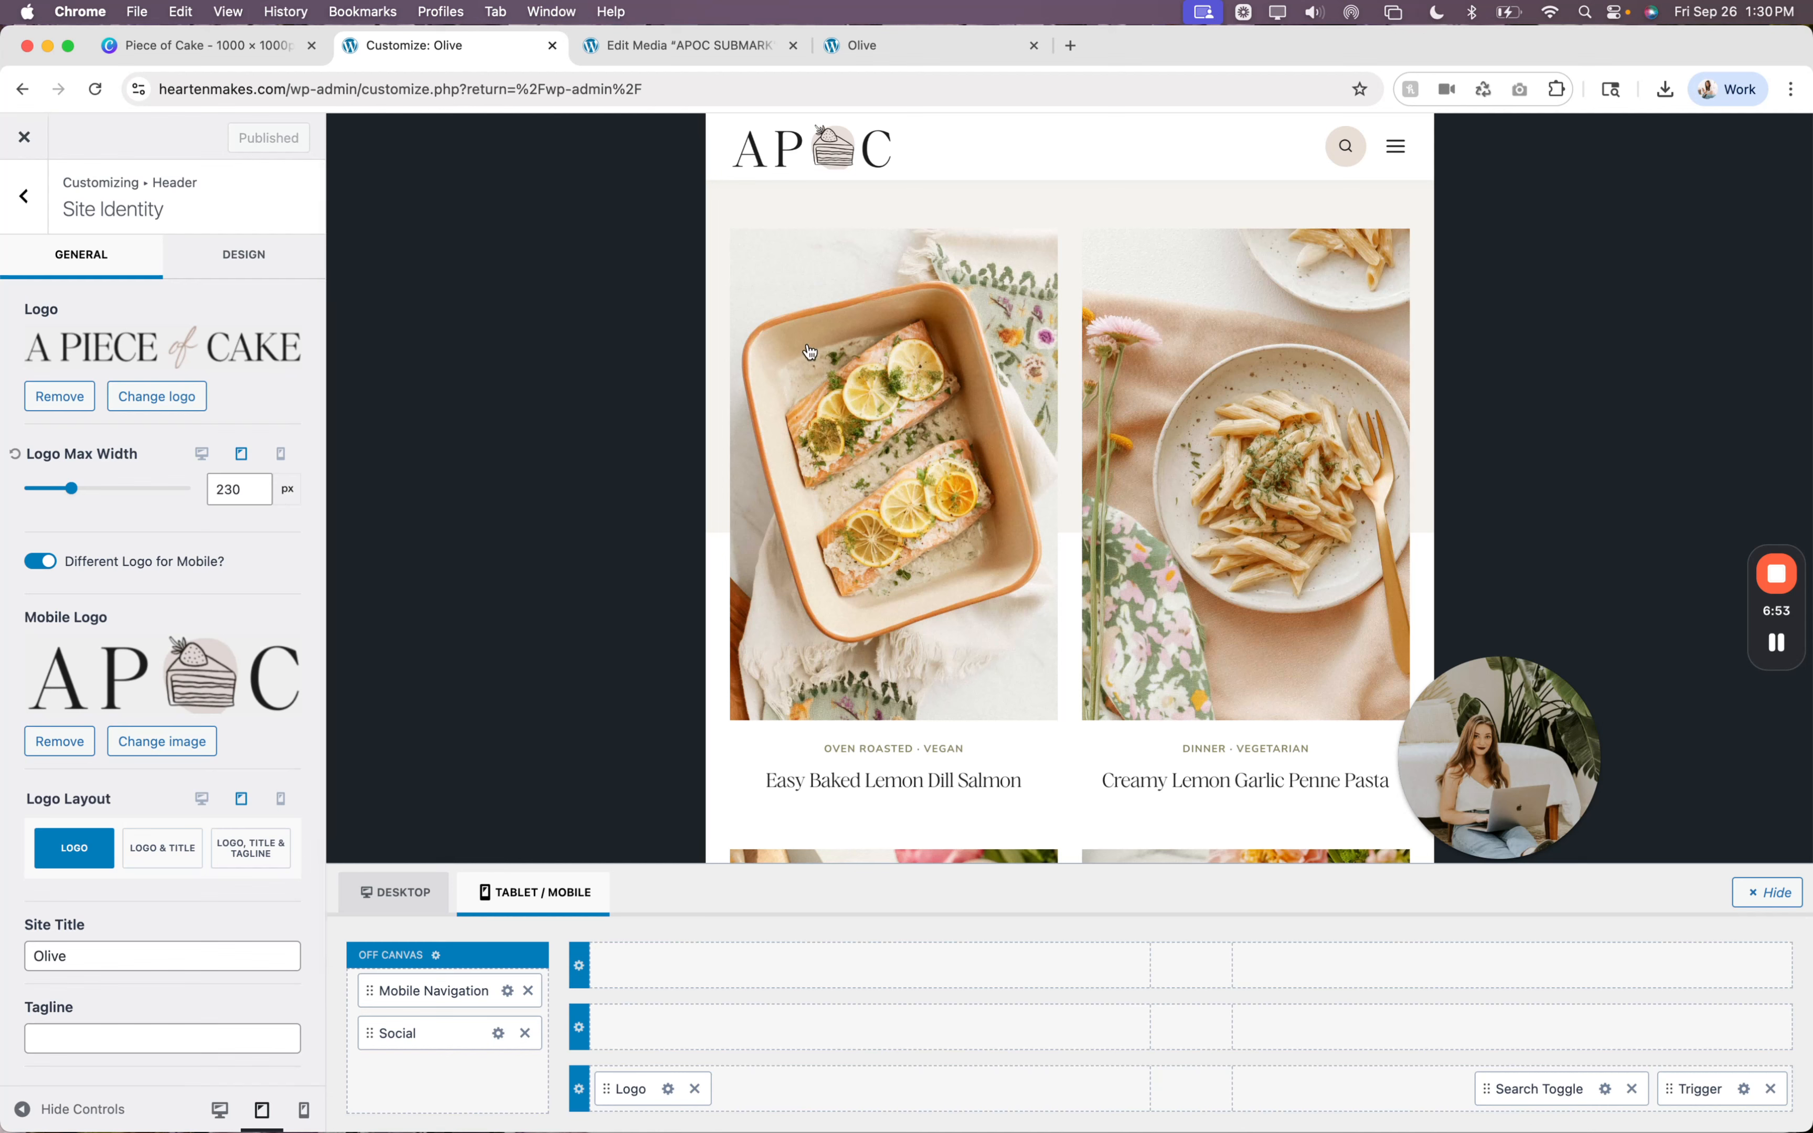
Try tablet logo max widths of 200 px and 180 px, and settle on 150 px.
left_click(233, 488)
key("BackSpace")
type("0")
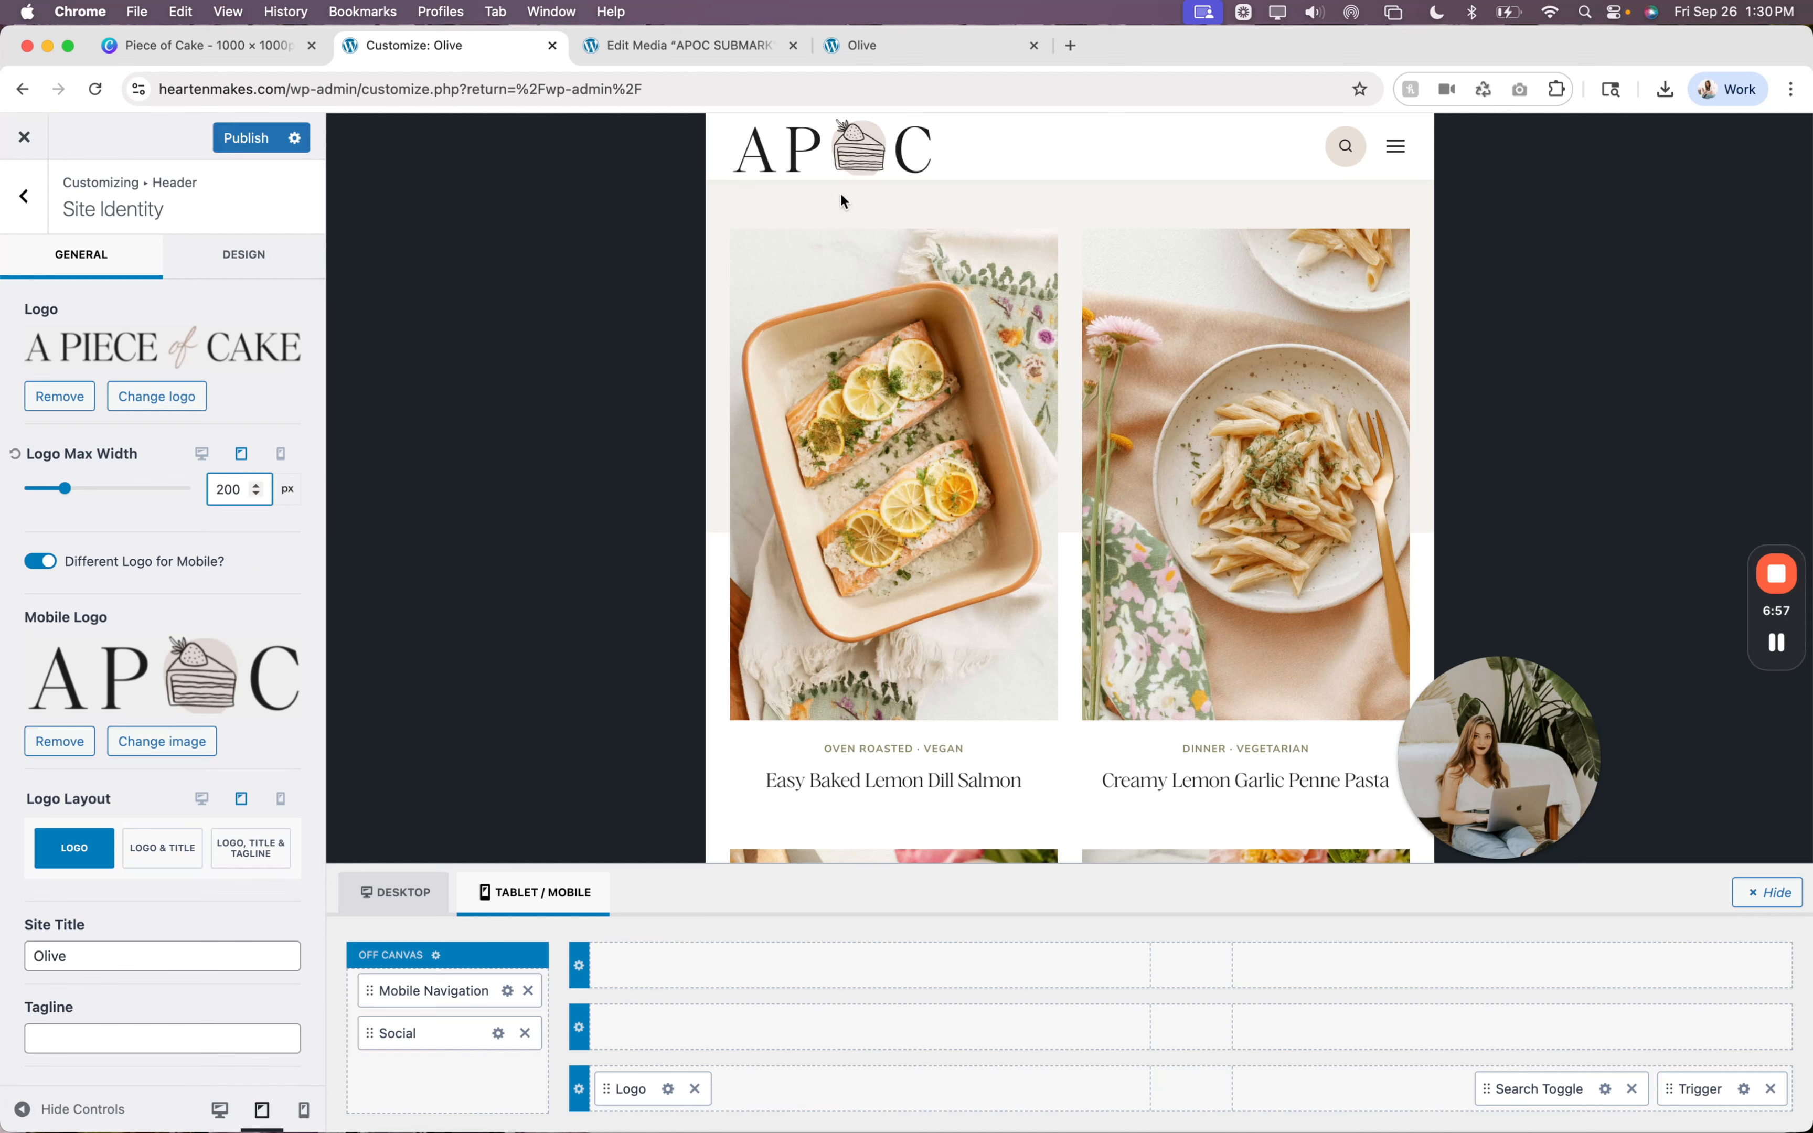
double_click(225, 491)
type("180")
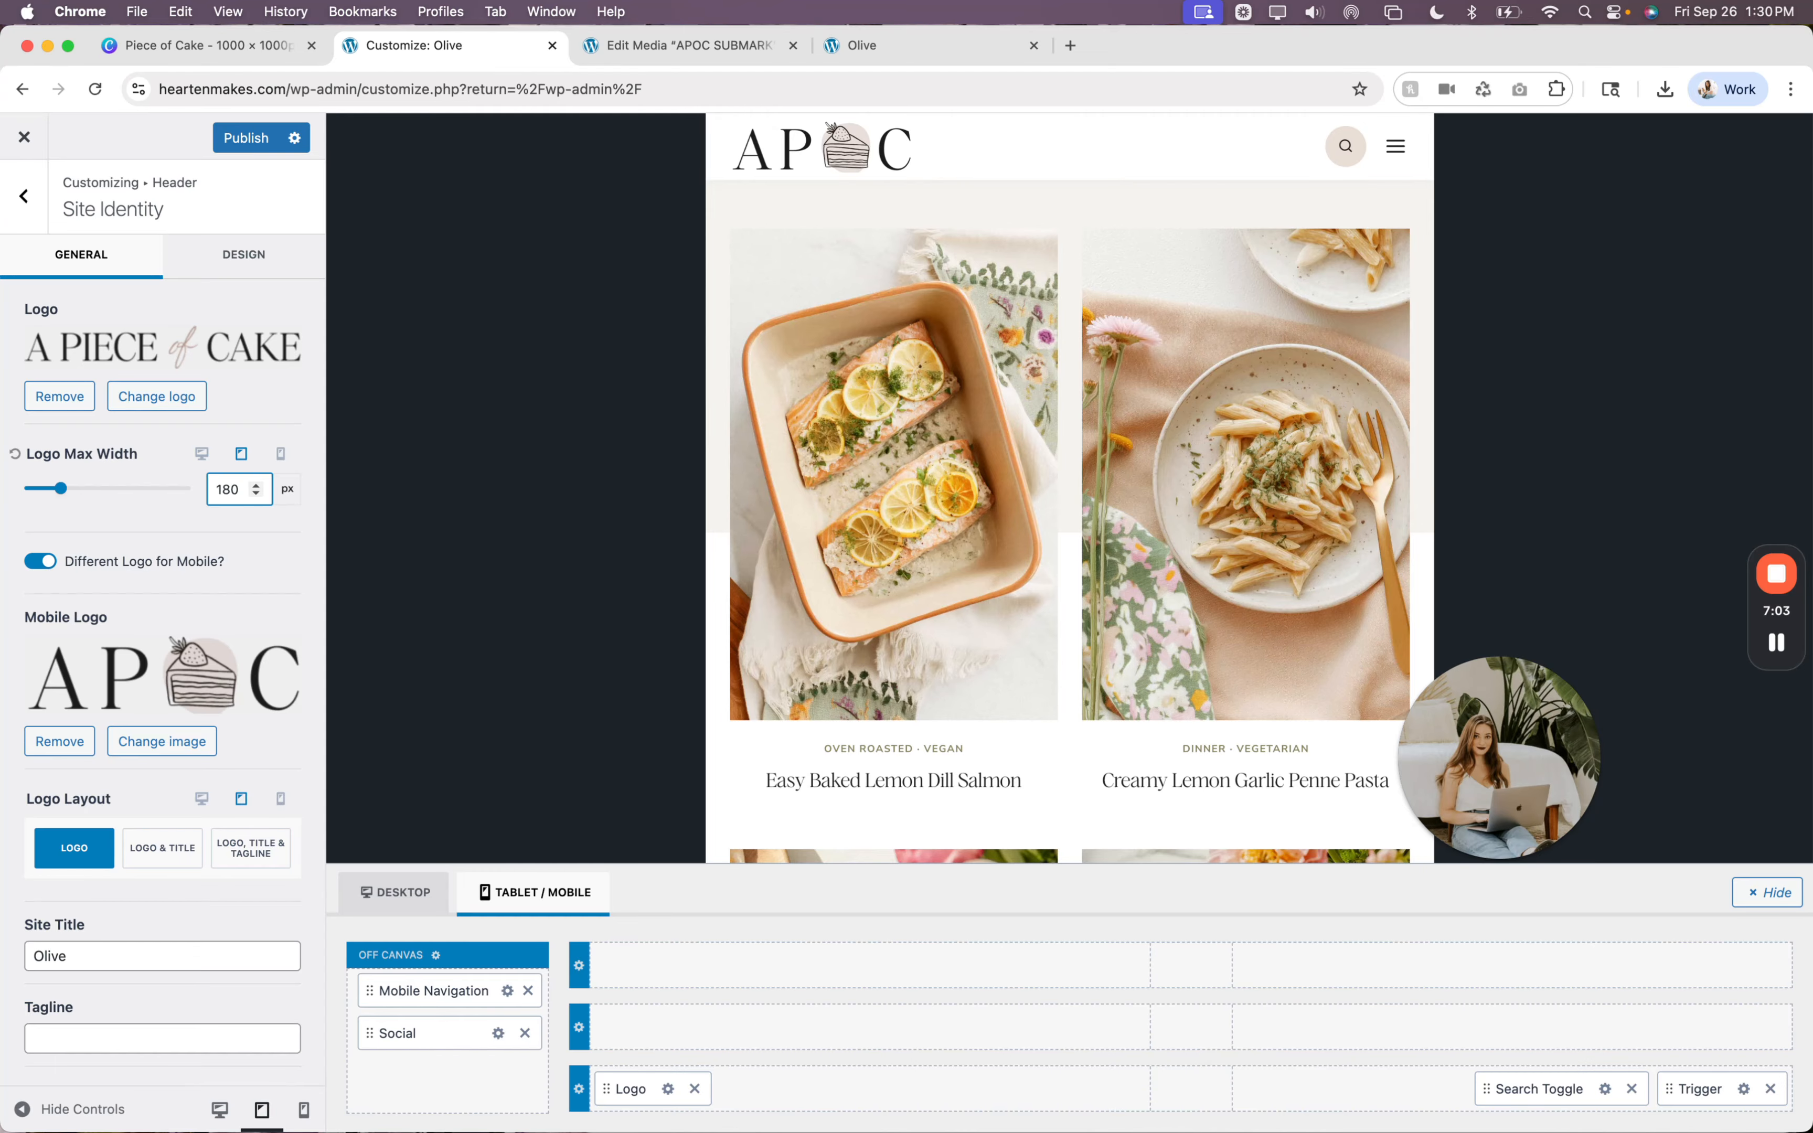
key("Left")
key("BackSpace")
type("5")
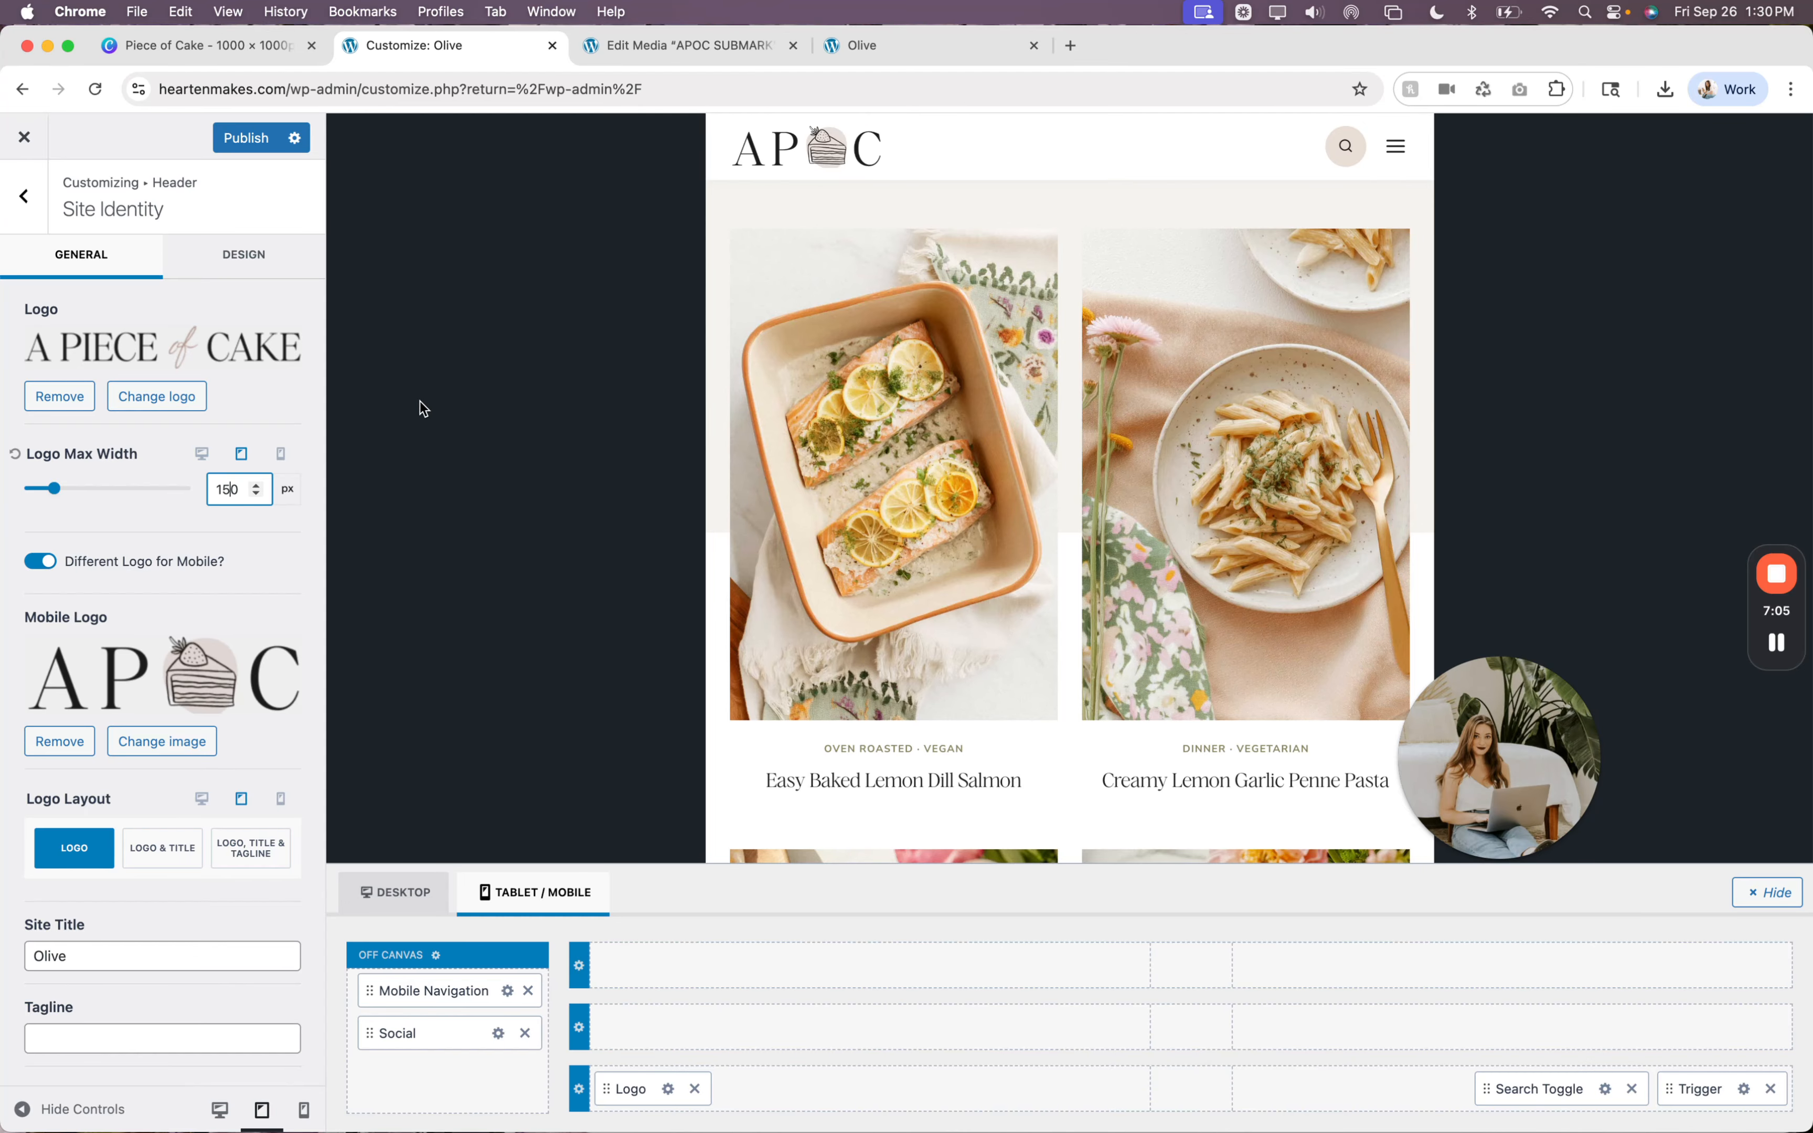
Set the logo max width for the mobile view to 100 px.
left_click(282, 459)
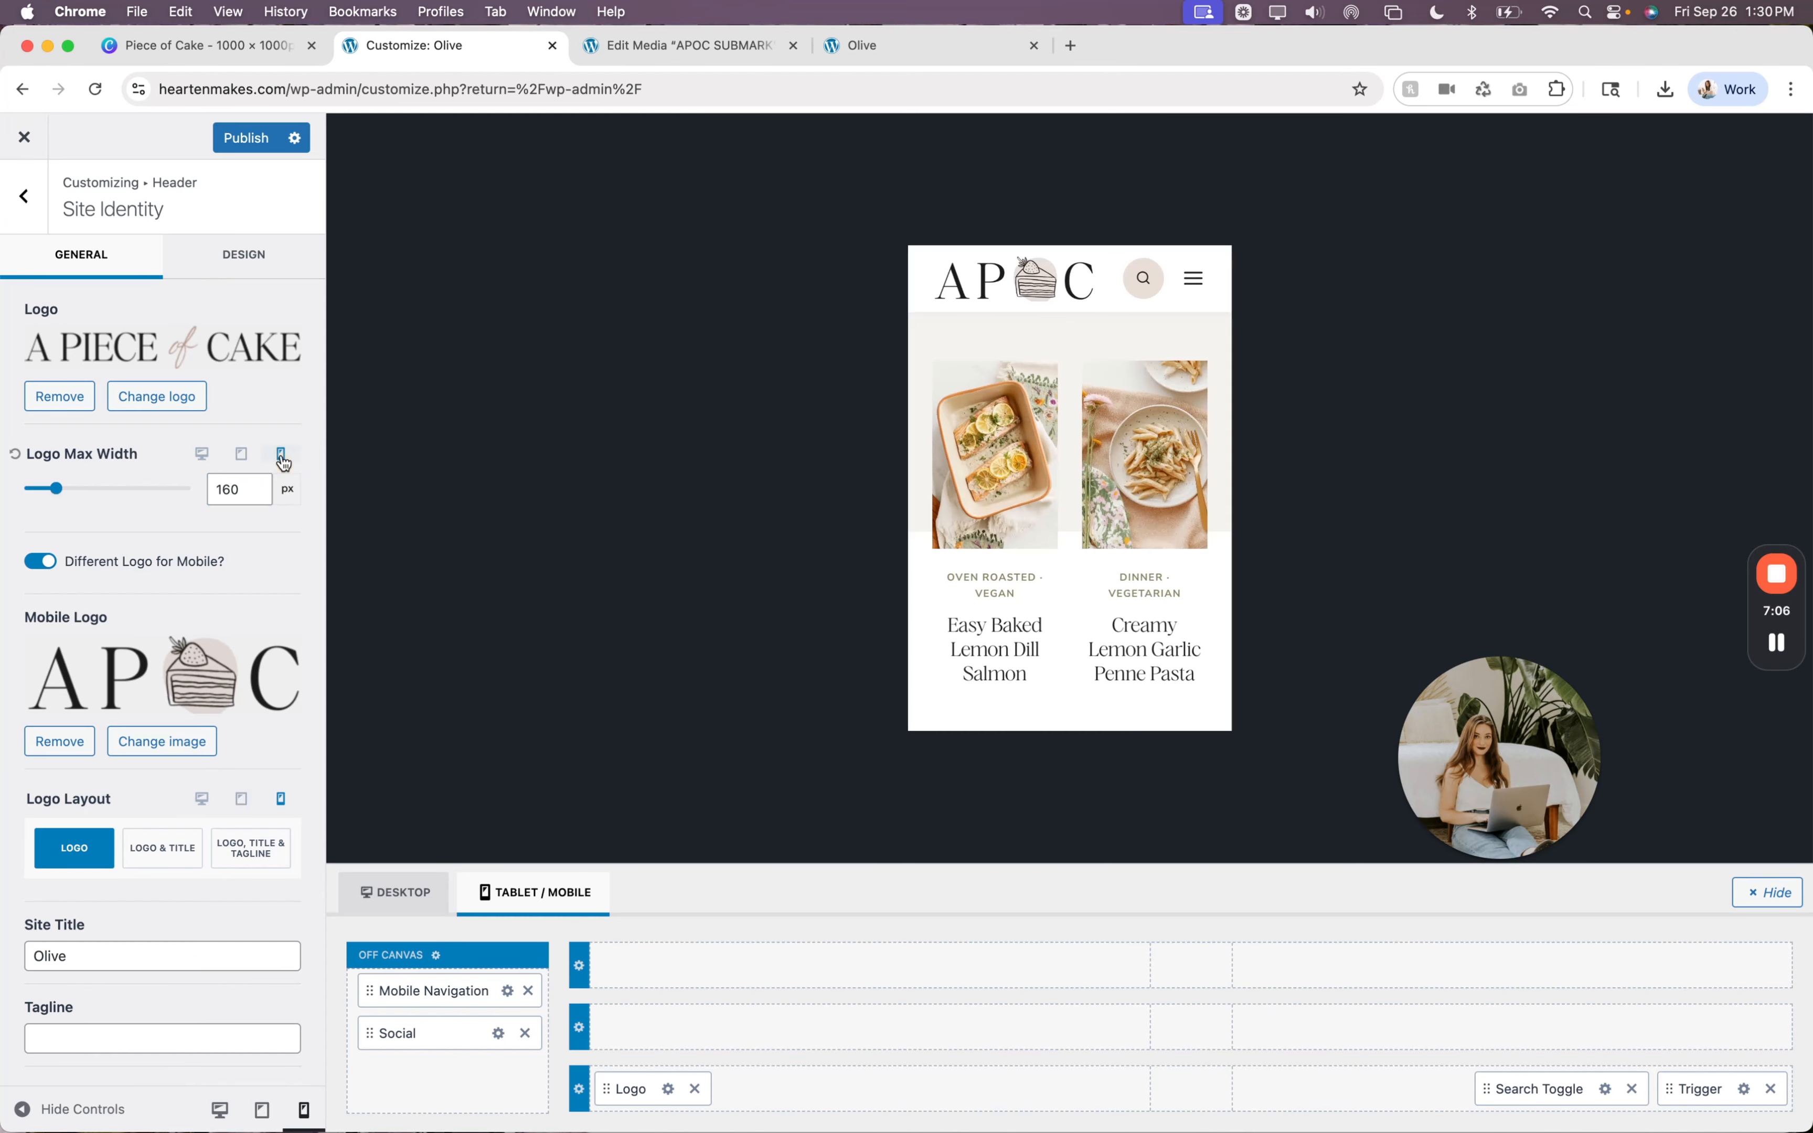
left_click(233, 491)
key("BackSpace")
type("0")
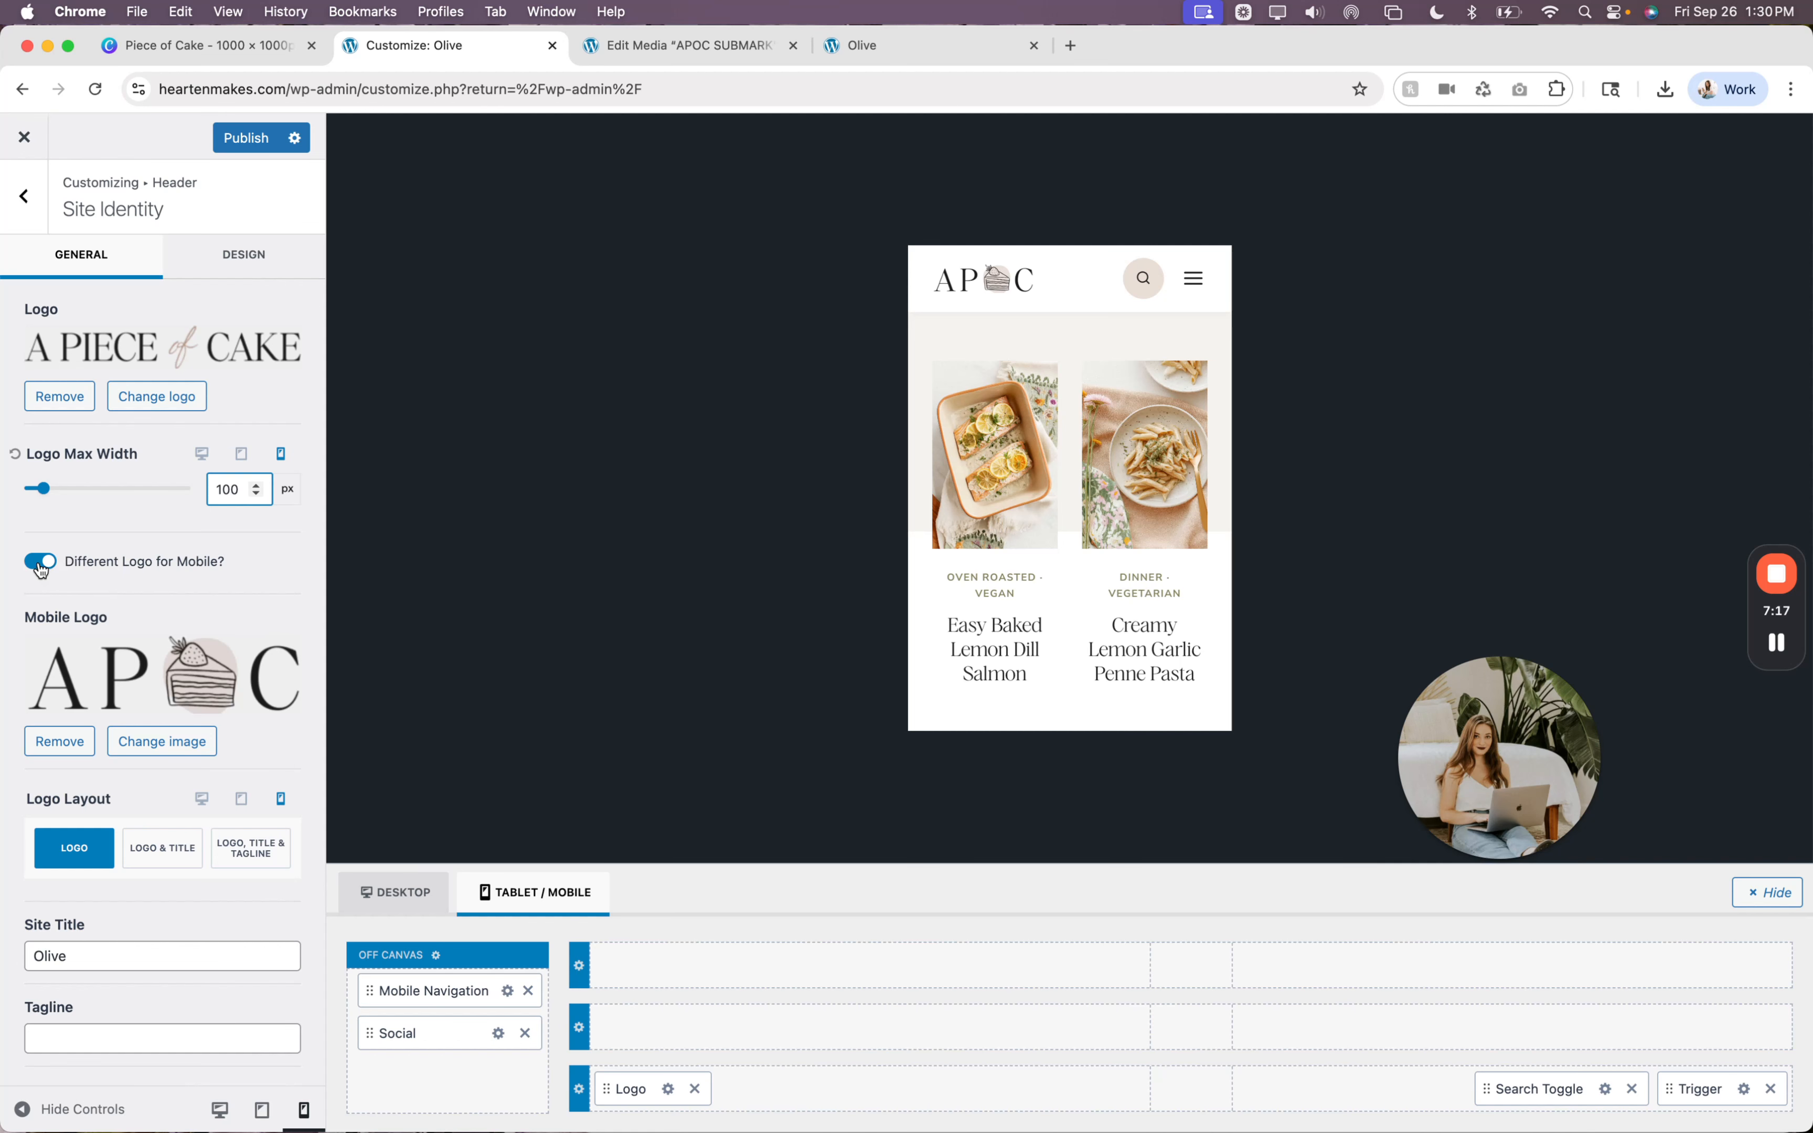
Disable the different logo for mobile in the tablet settings and return to the desktop view.
left_click(201, 454)
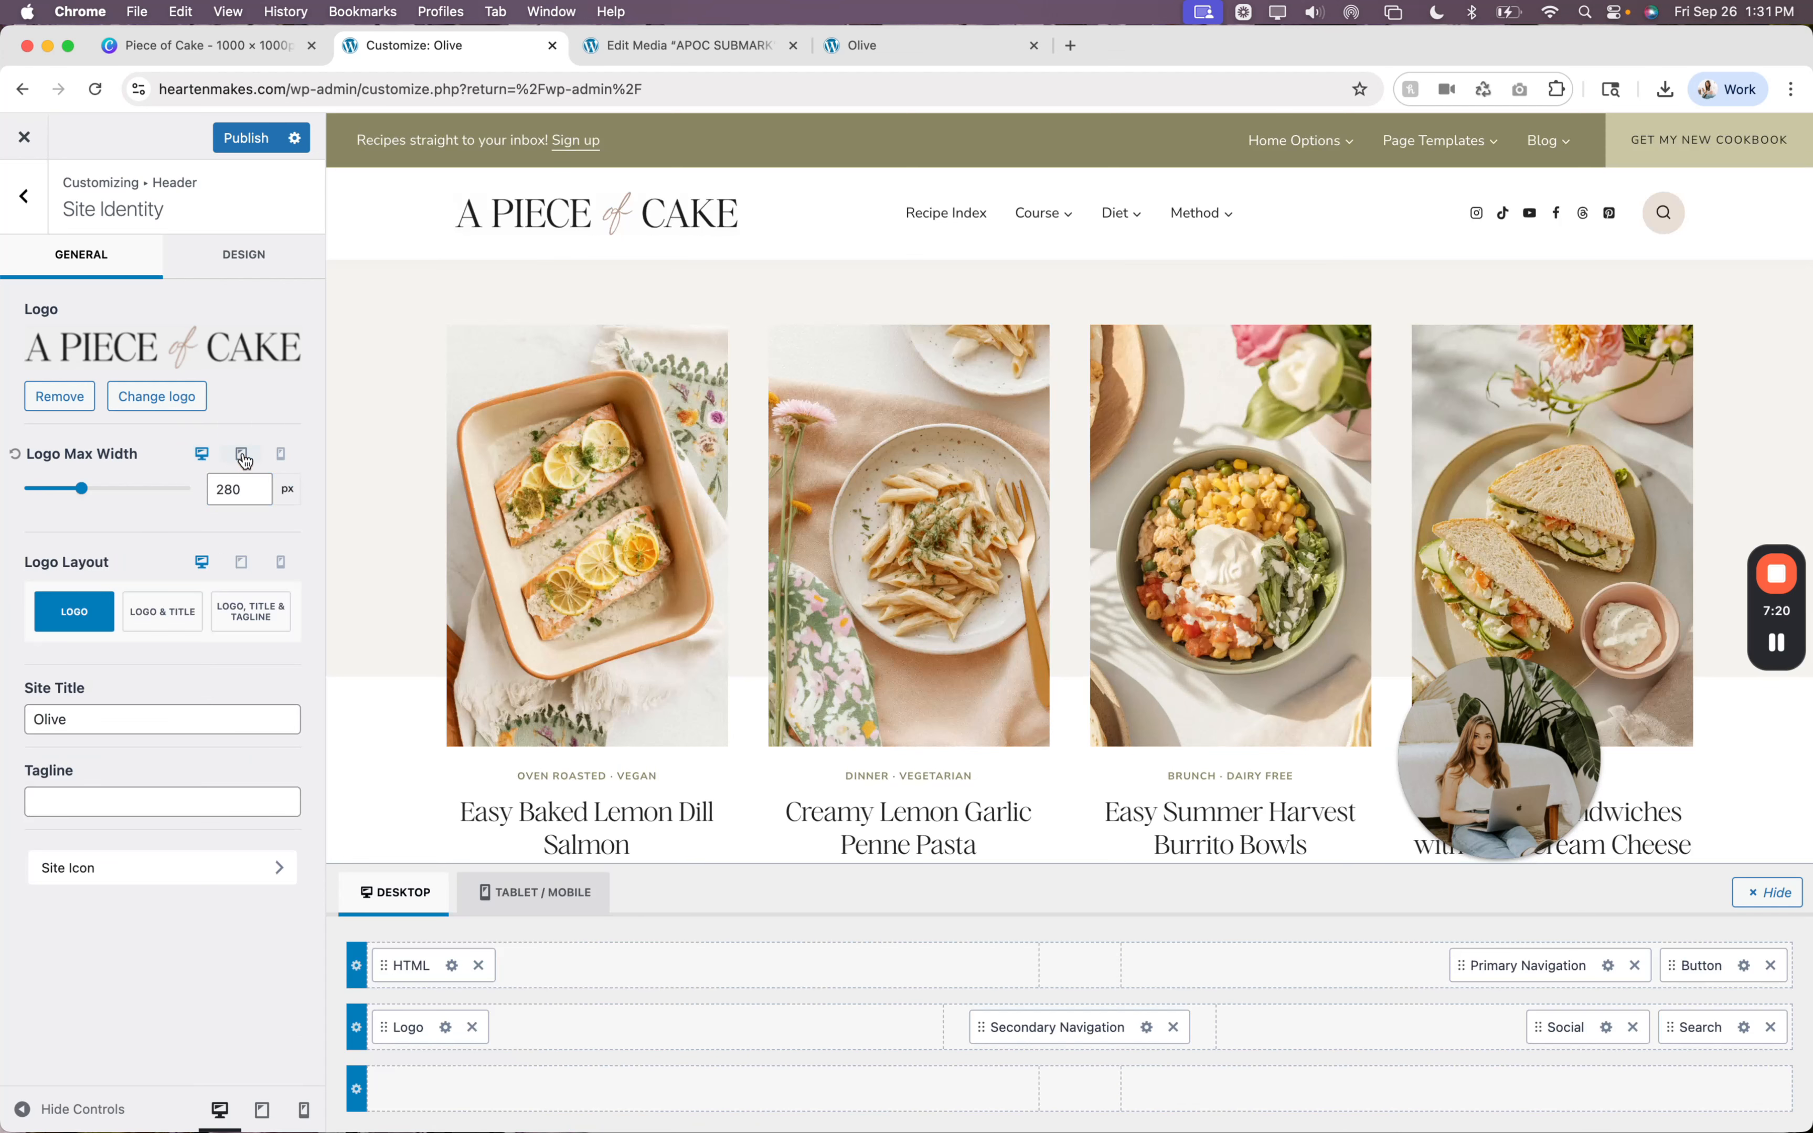
left_click(243, 456)
left_click(39, 562)
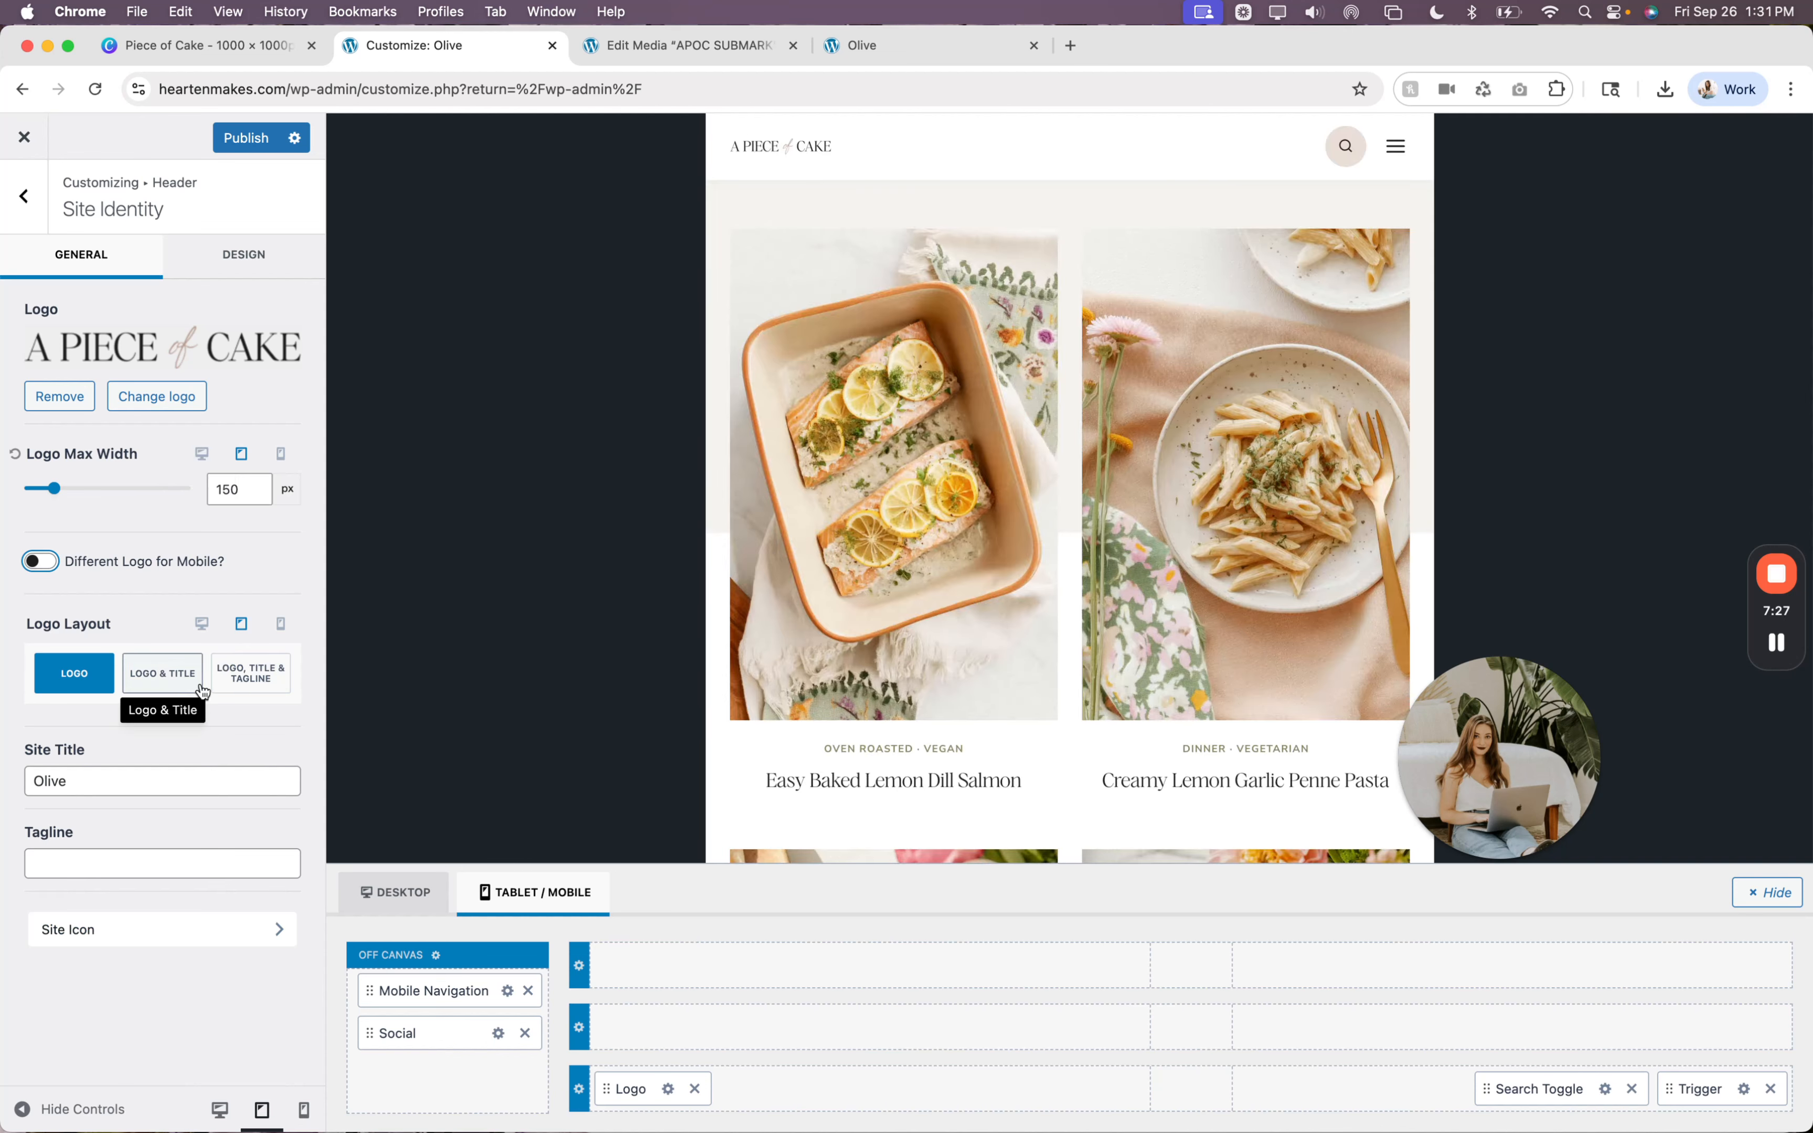
left_click(200, 455)
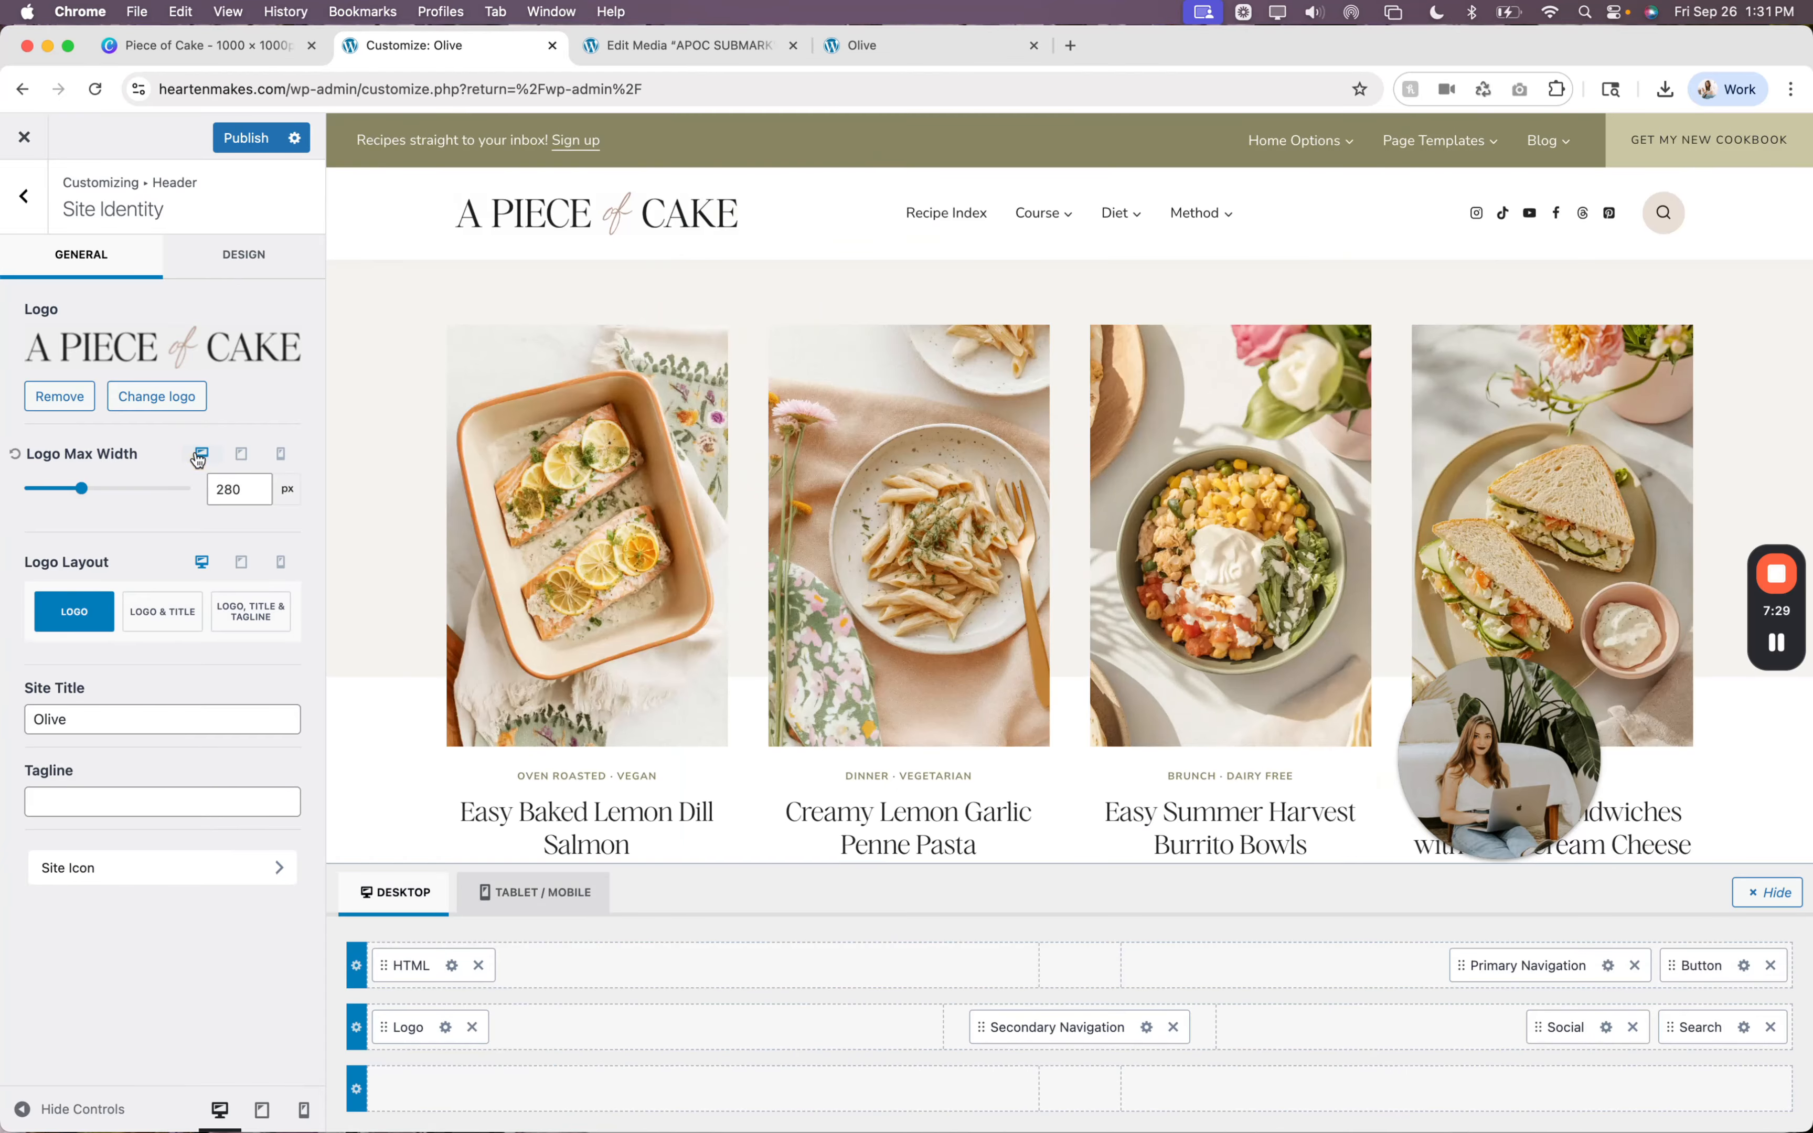
Reopen the Header settings from the Customizer's main list and examine the sticky header's logo while scrolling the desktop preview.
left_click(17, 220)
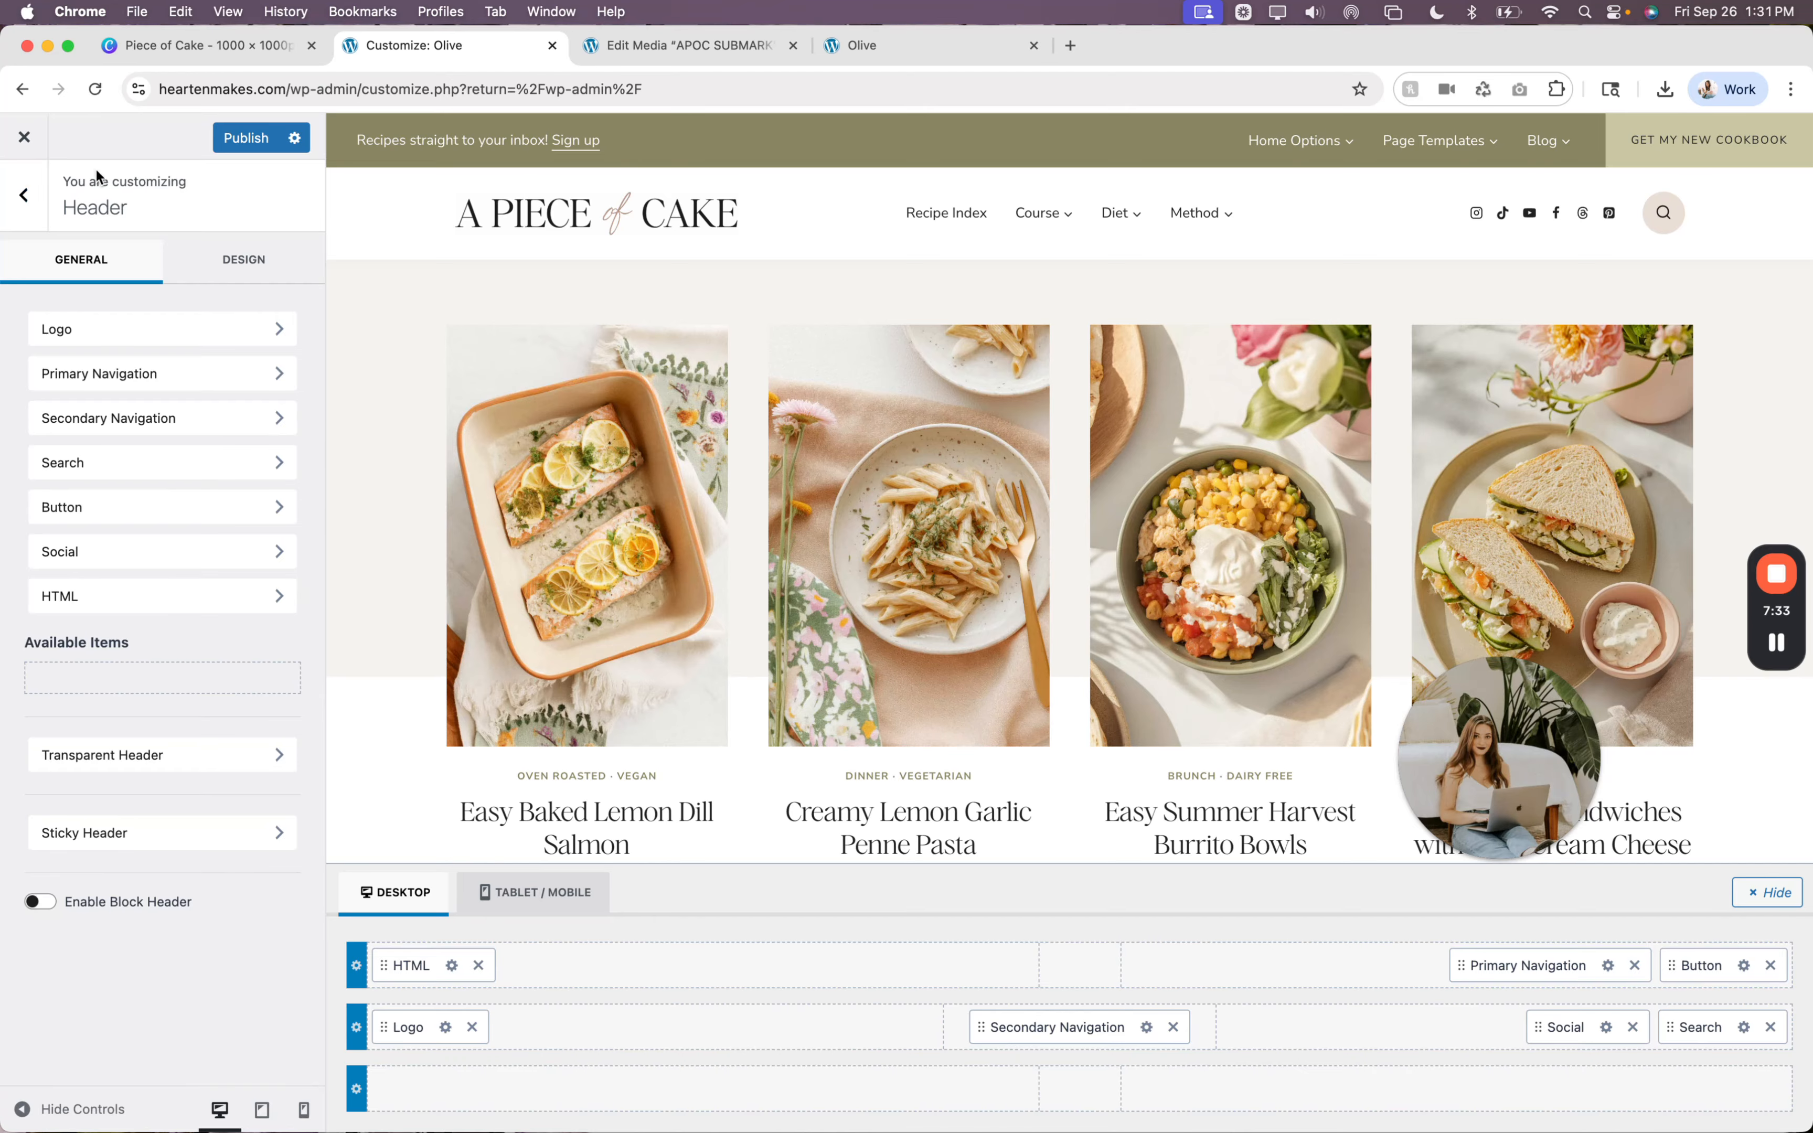
left_click(28, 203)
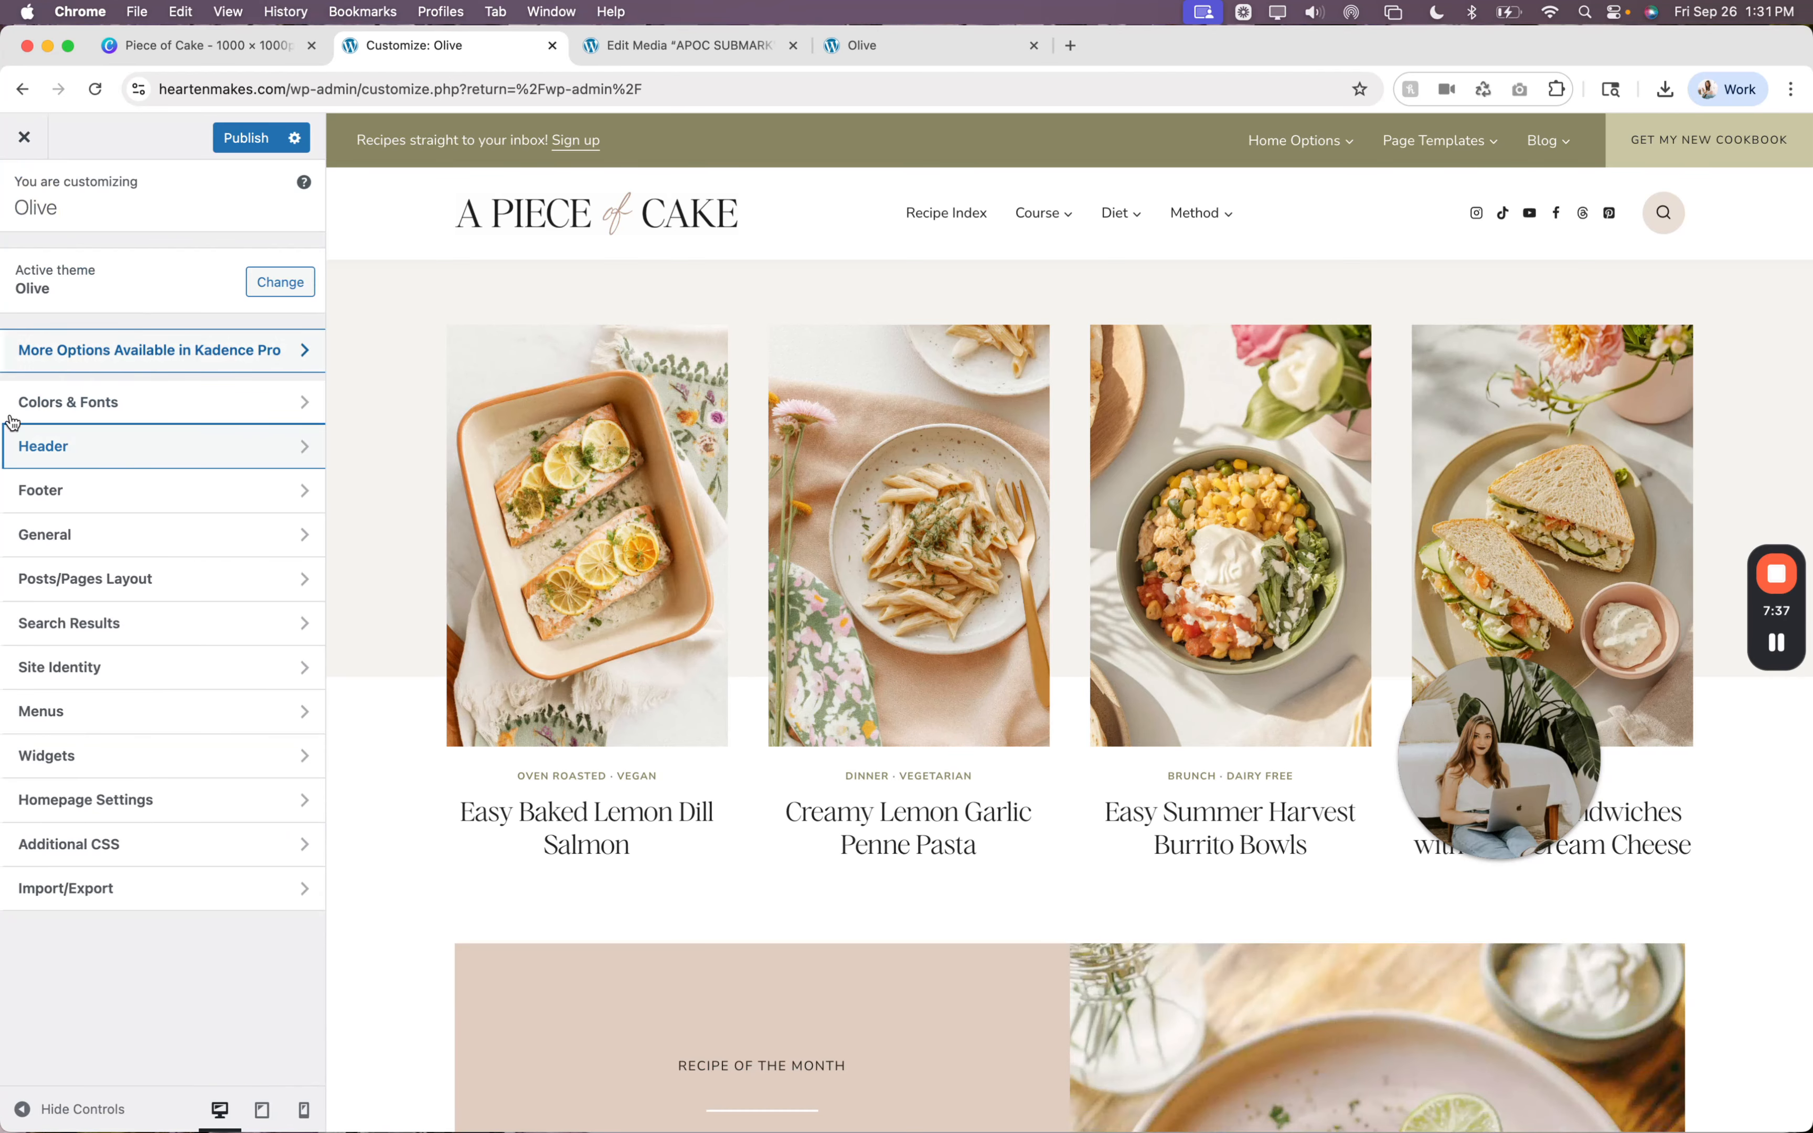
left_click(146, 462)
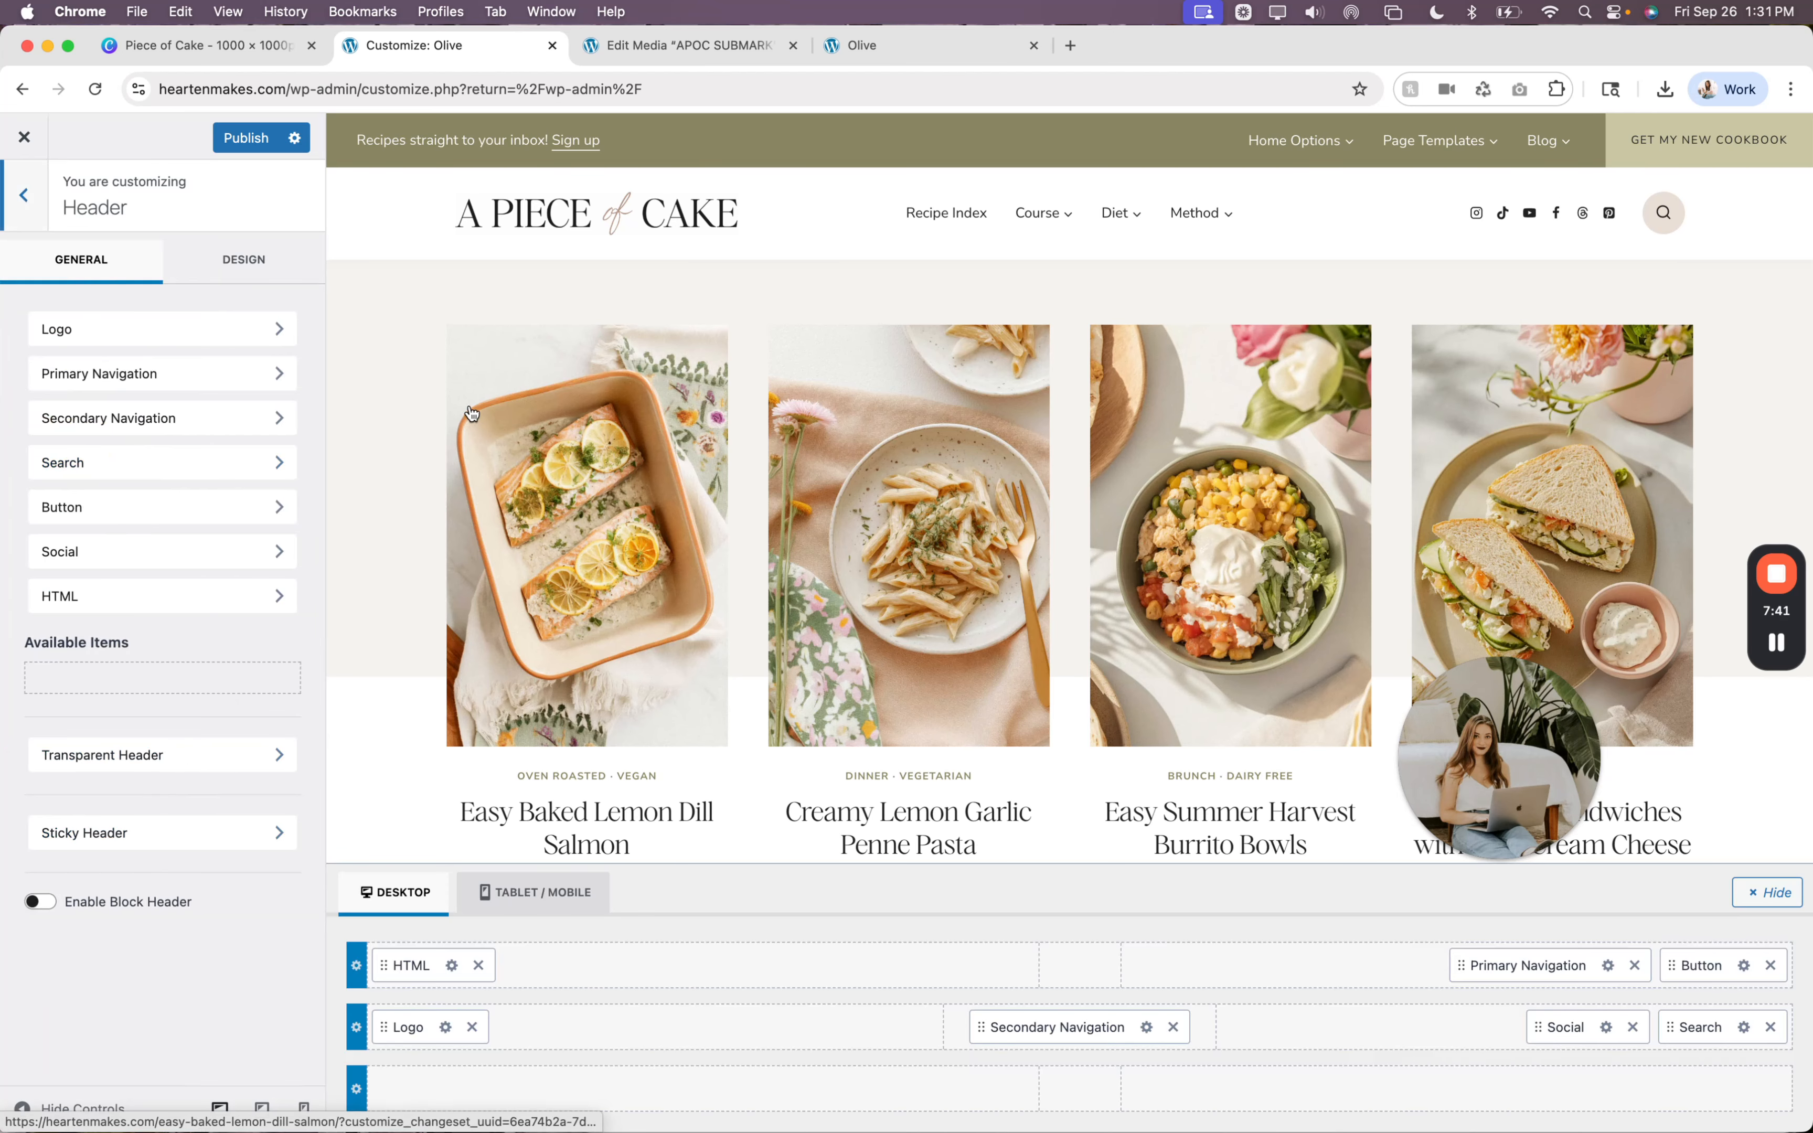
scroll(471, 413, "down", 10)
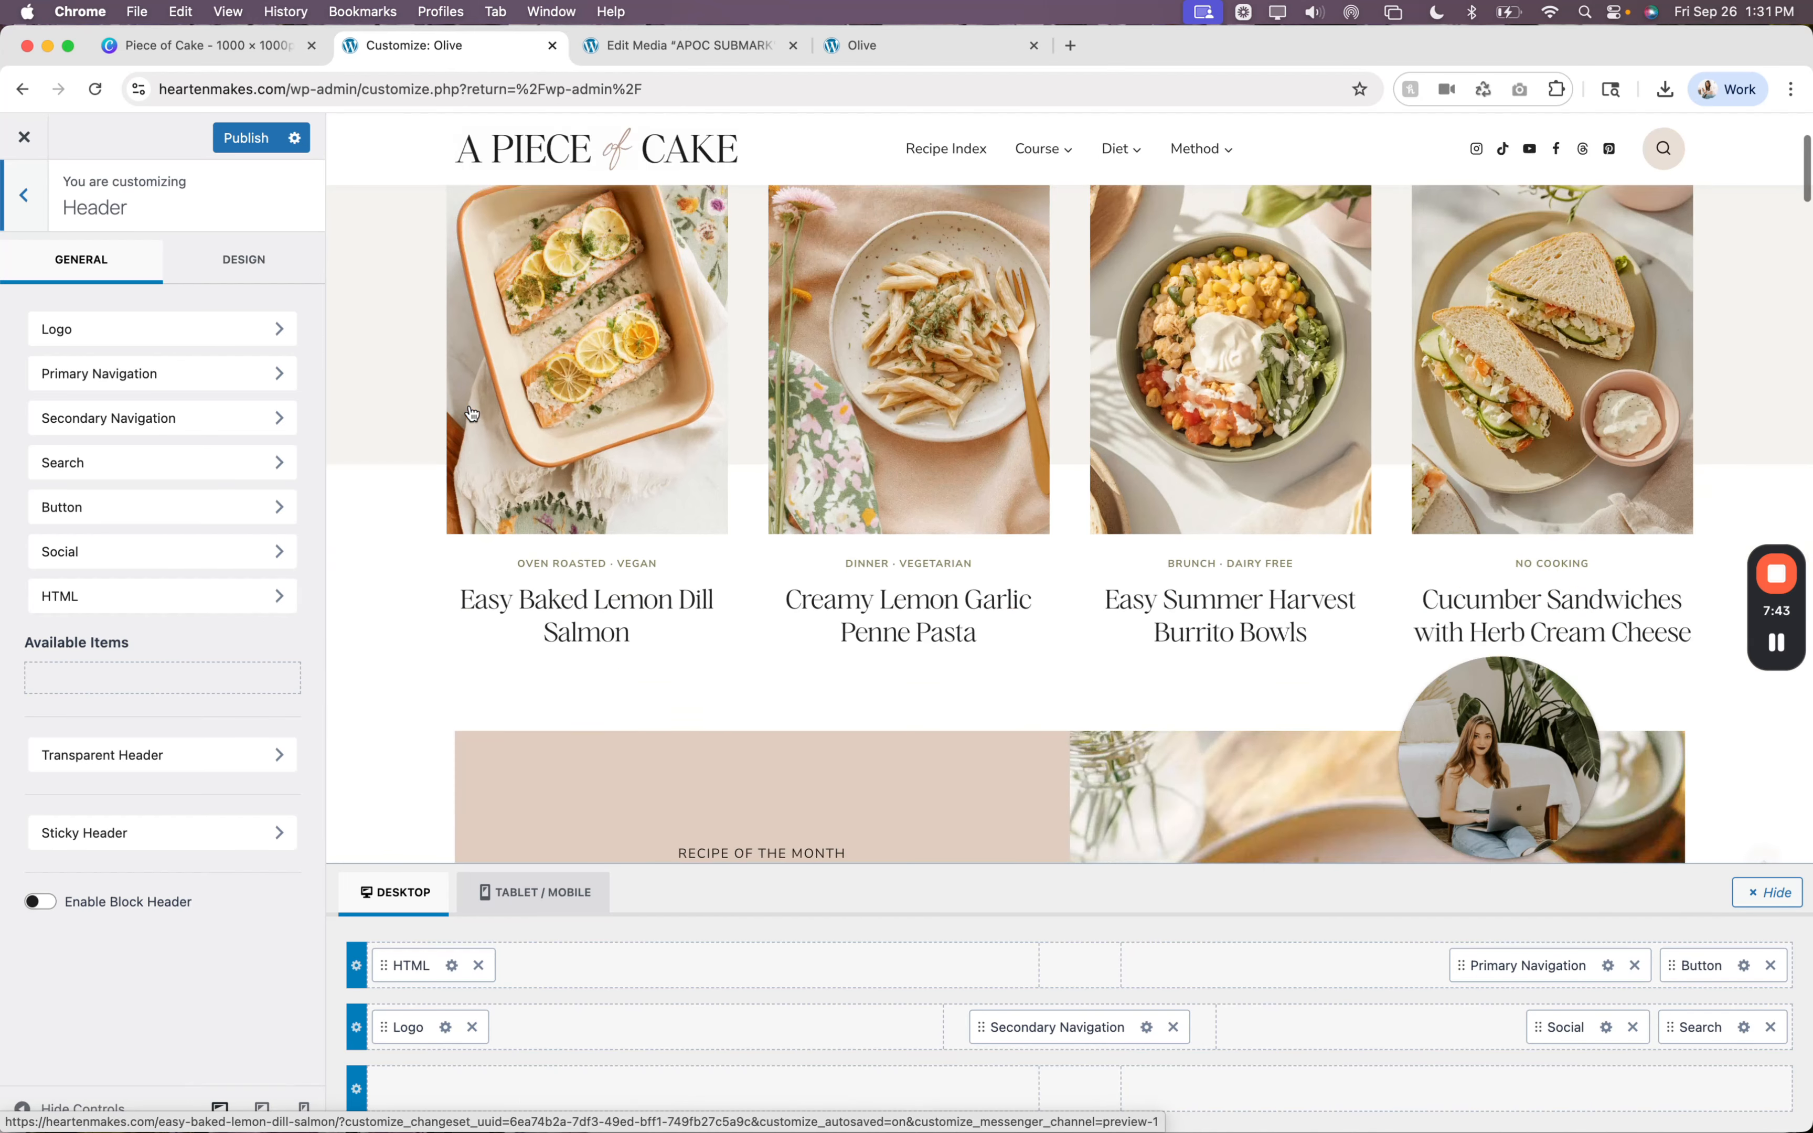
scroll(469, 402, "down", 10)
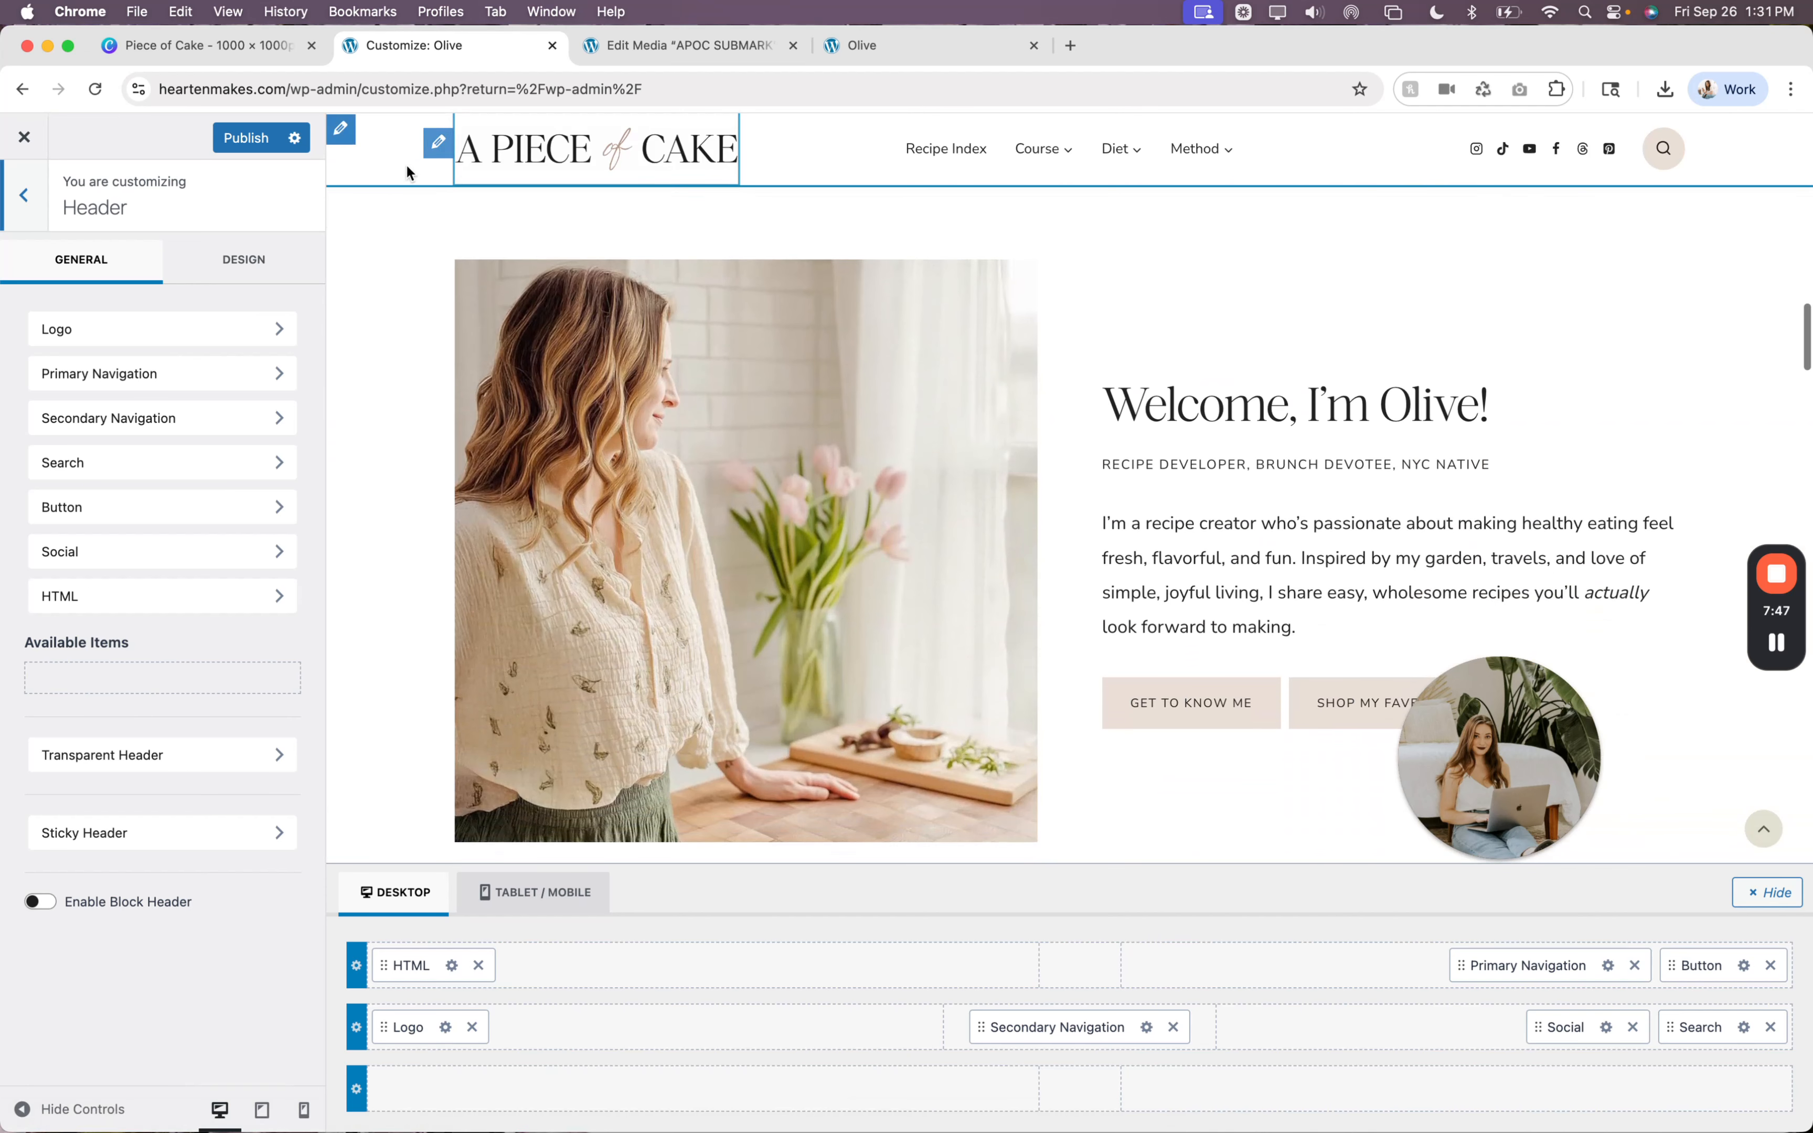
scroll(485, 452, "down", 7)
scroll(485, 452, "down", 6)
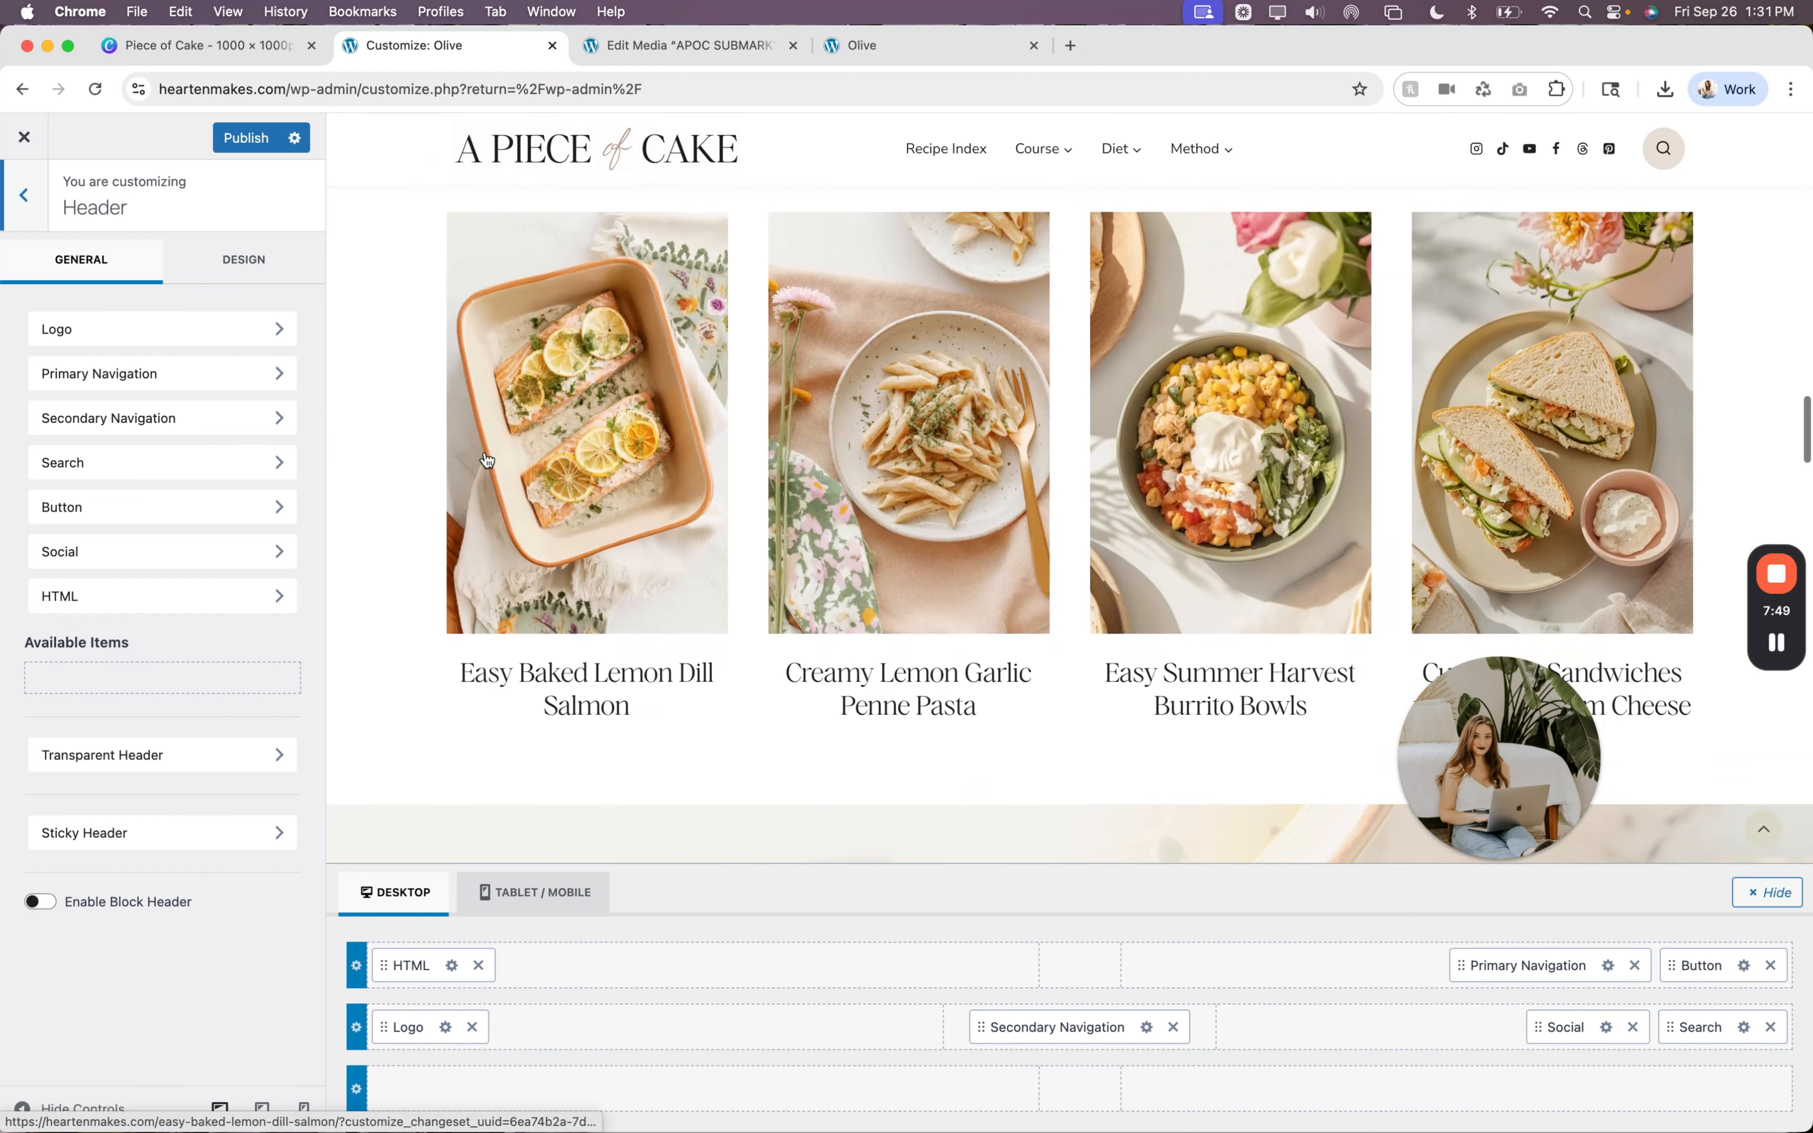
scroll(487, 460, "up", 20)
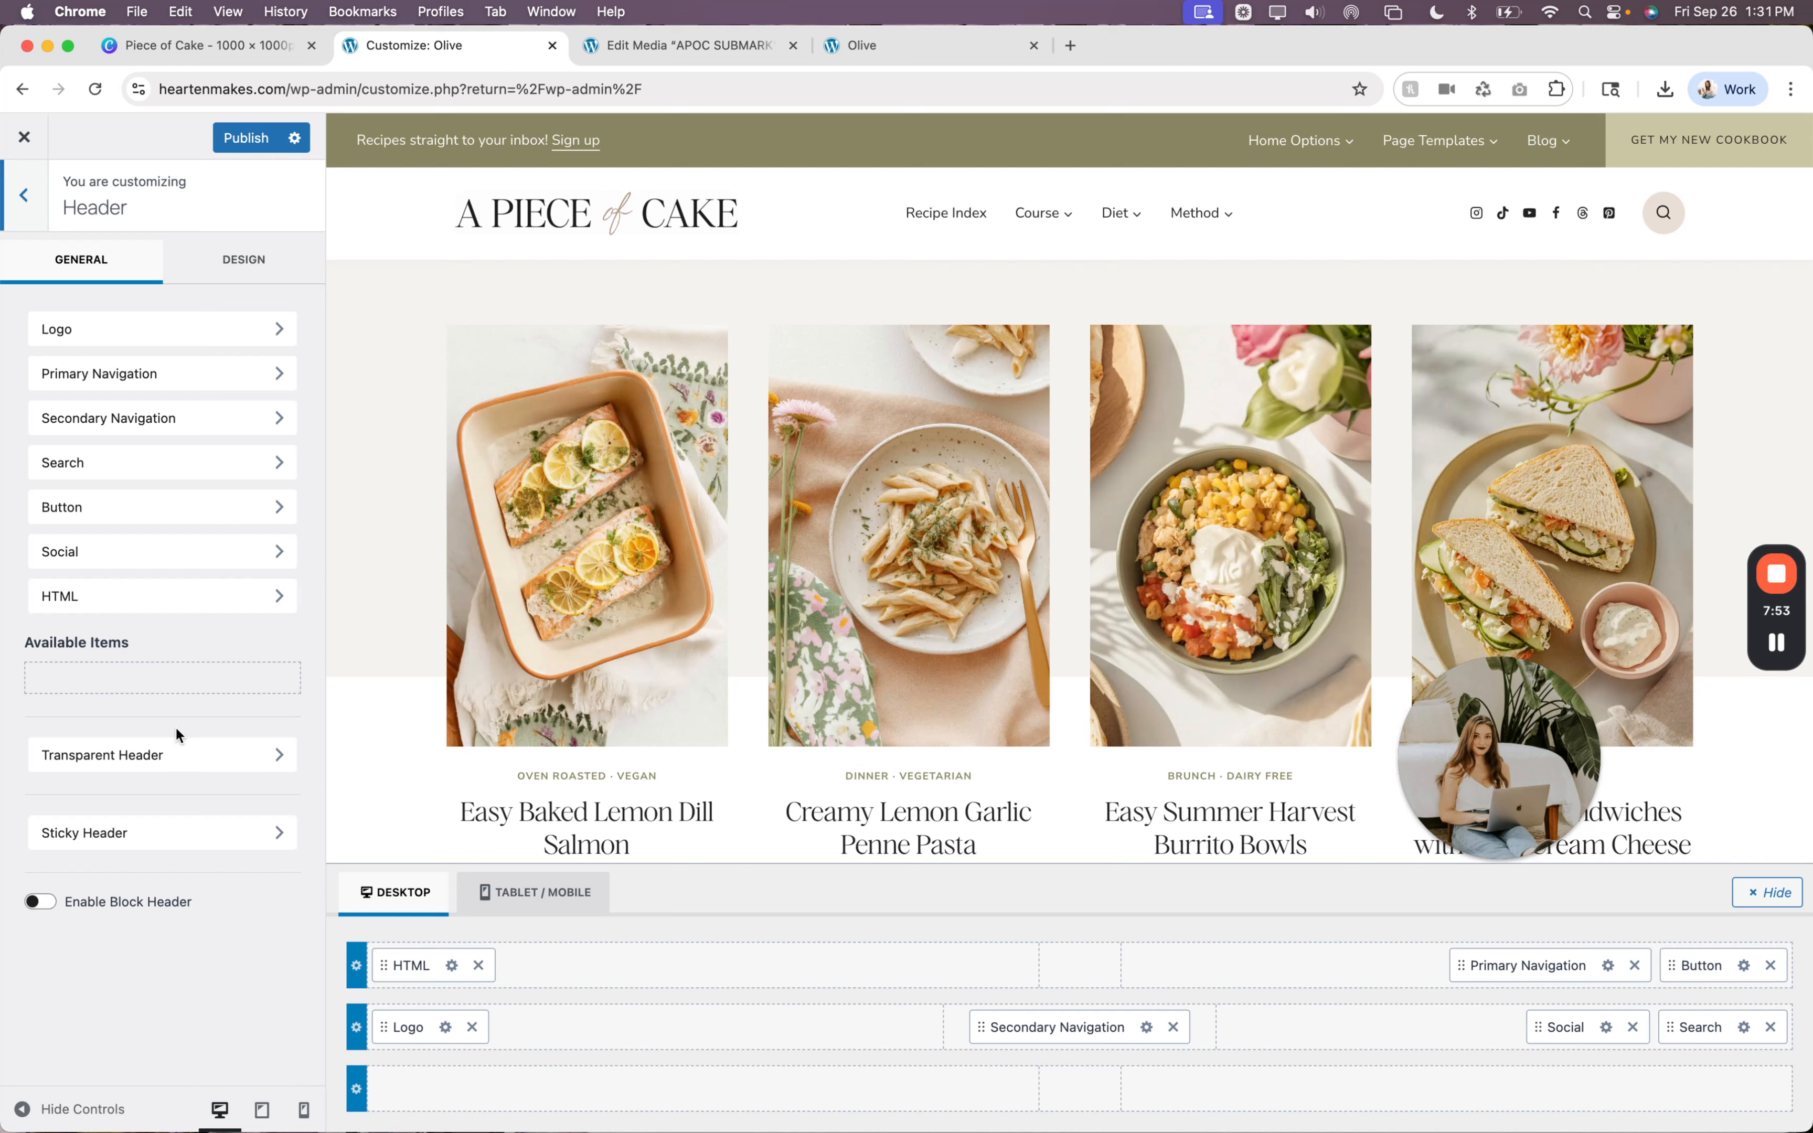
Enable a different logo for the stuck header in the Sticky Header settings and choose the cropped APOC submark image.
left_click(156, 834)
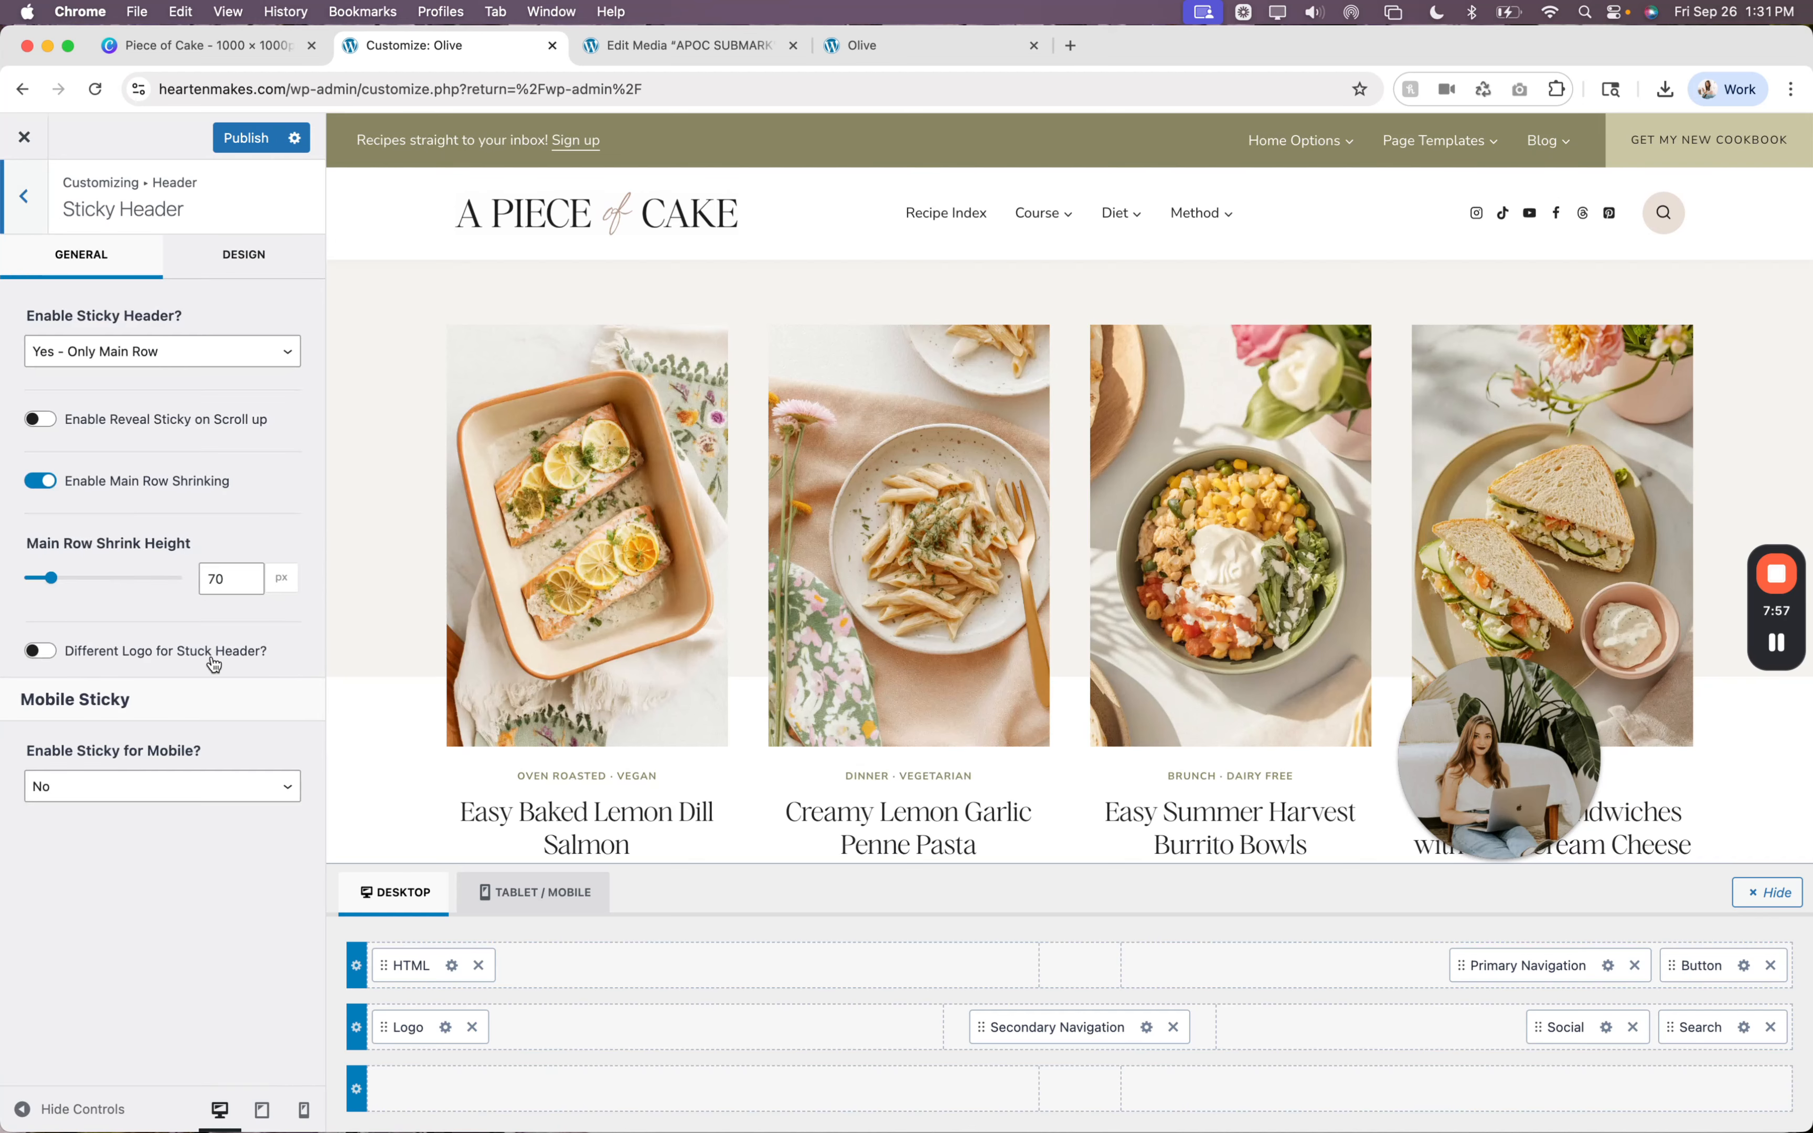
scroll(397, 567, "down", 10)
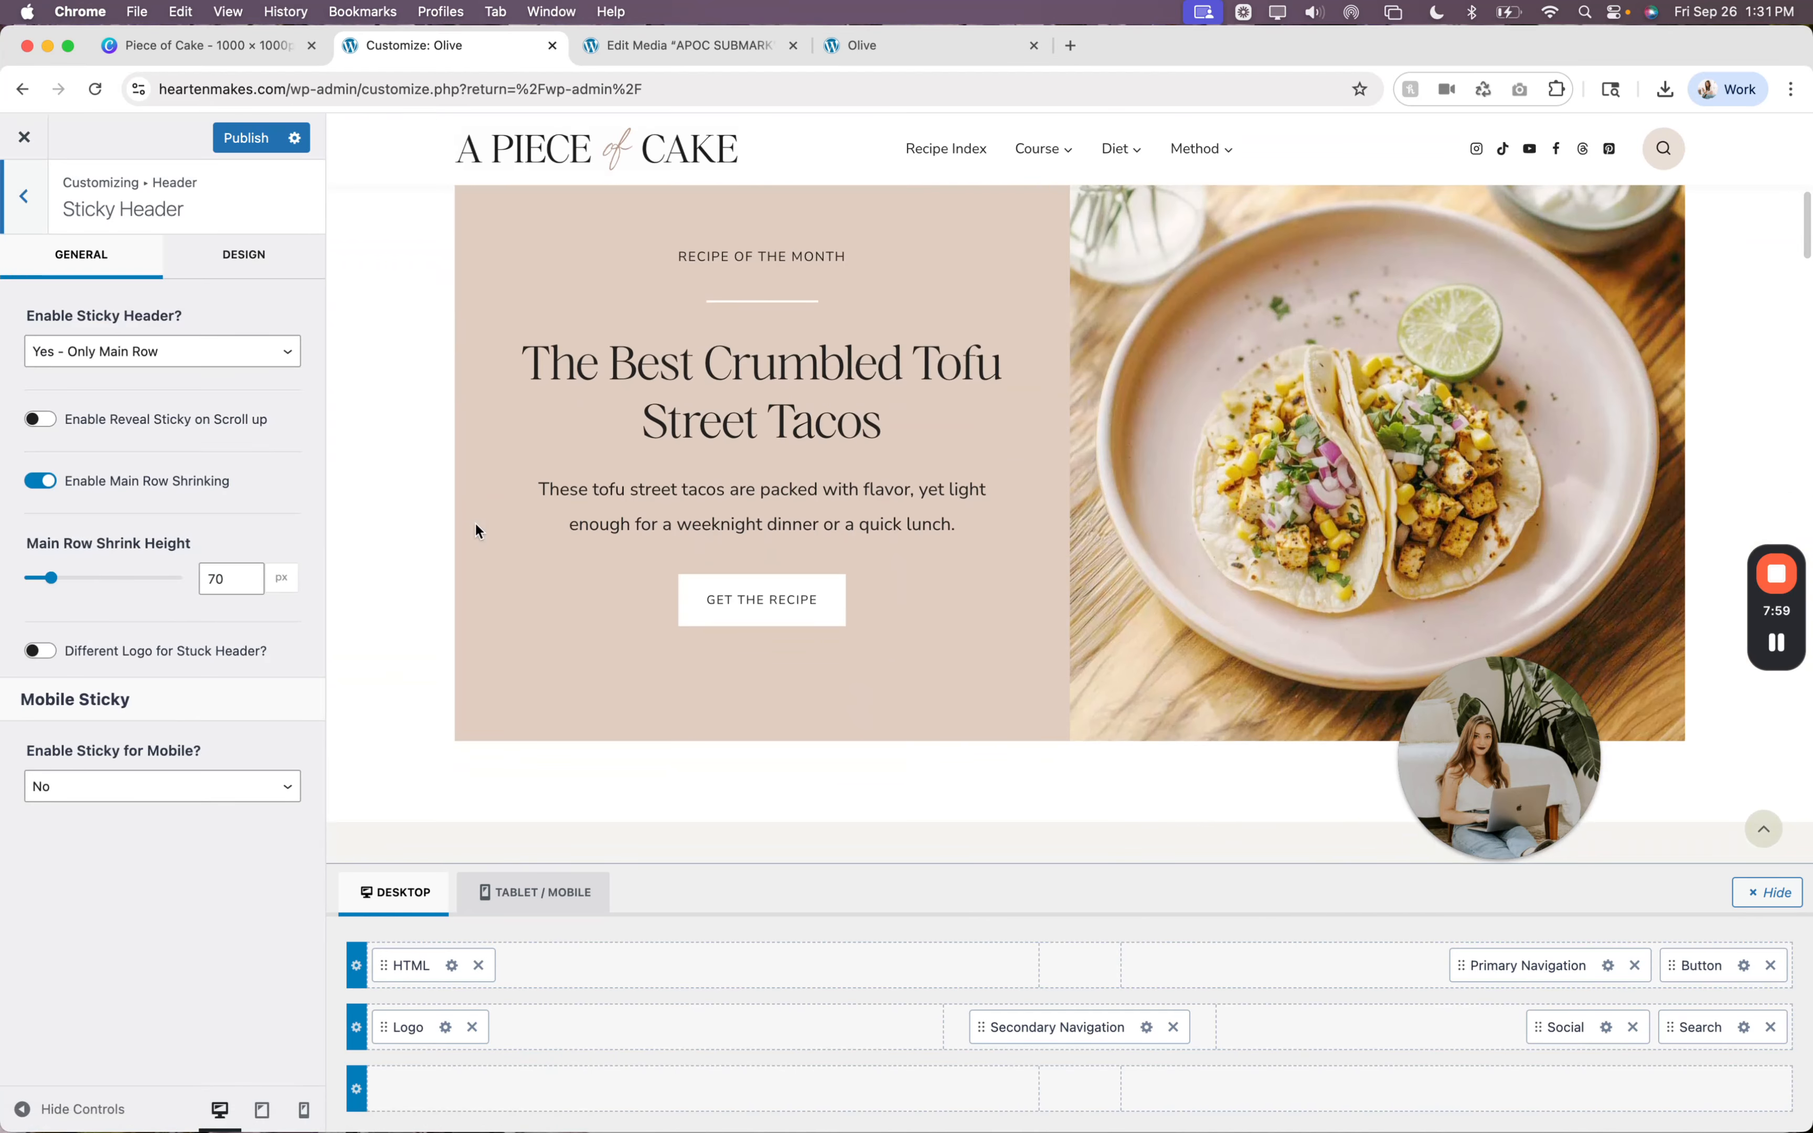
left_click(58, 651)
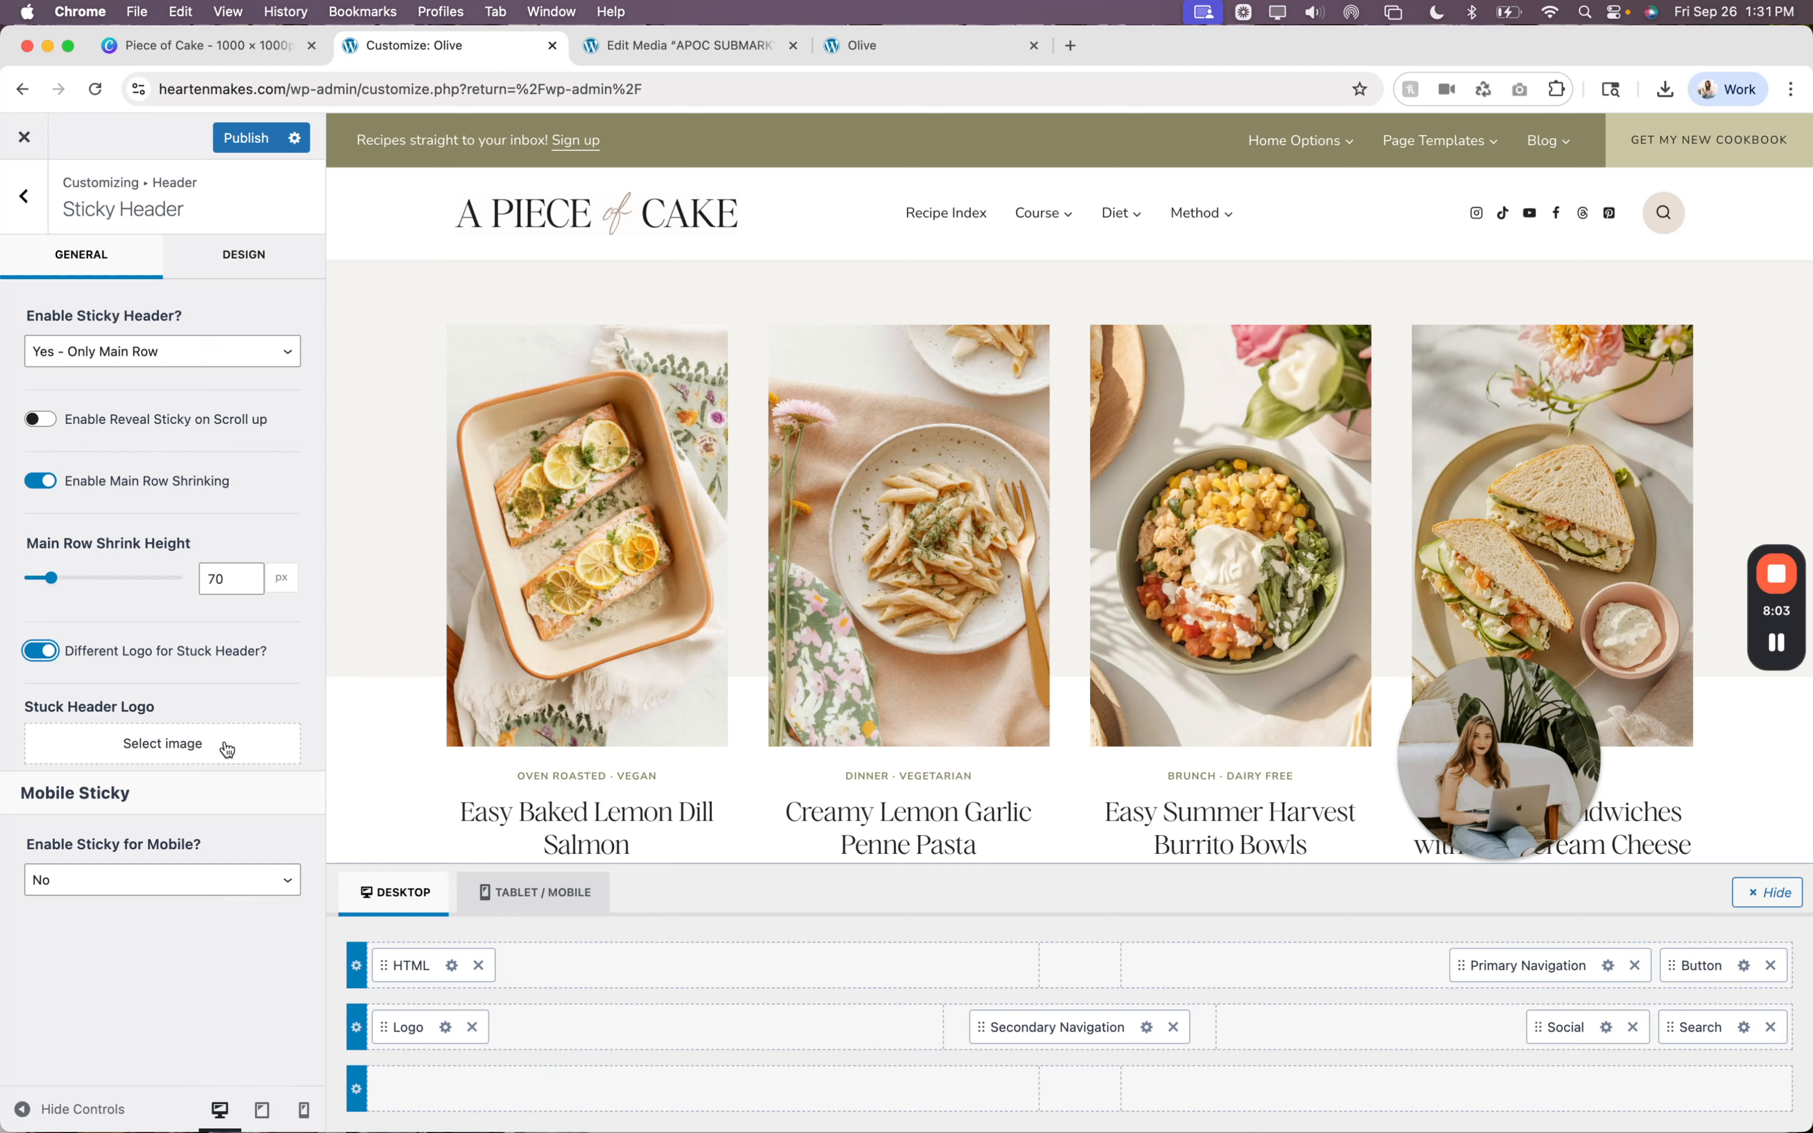
left_click(164, 746)
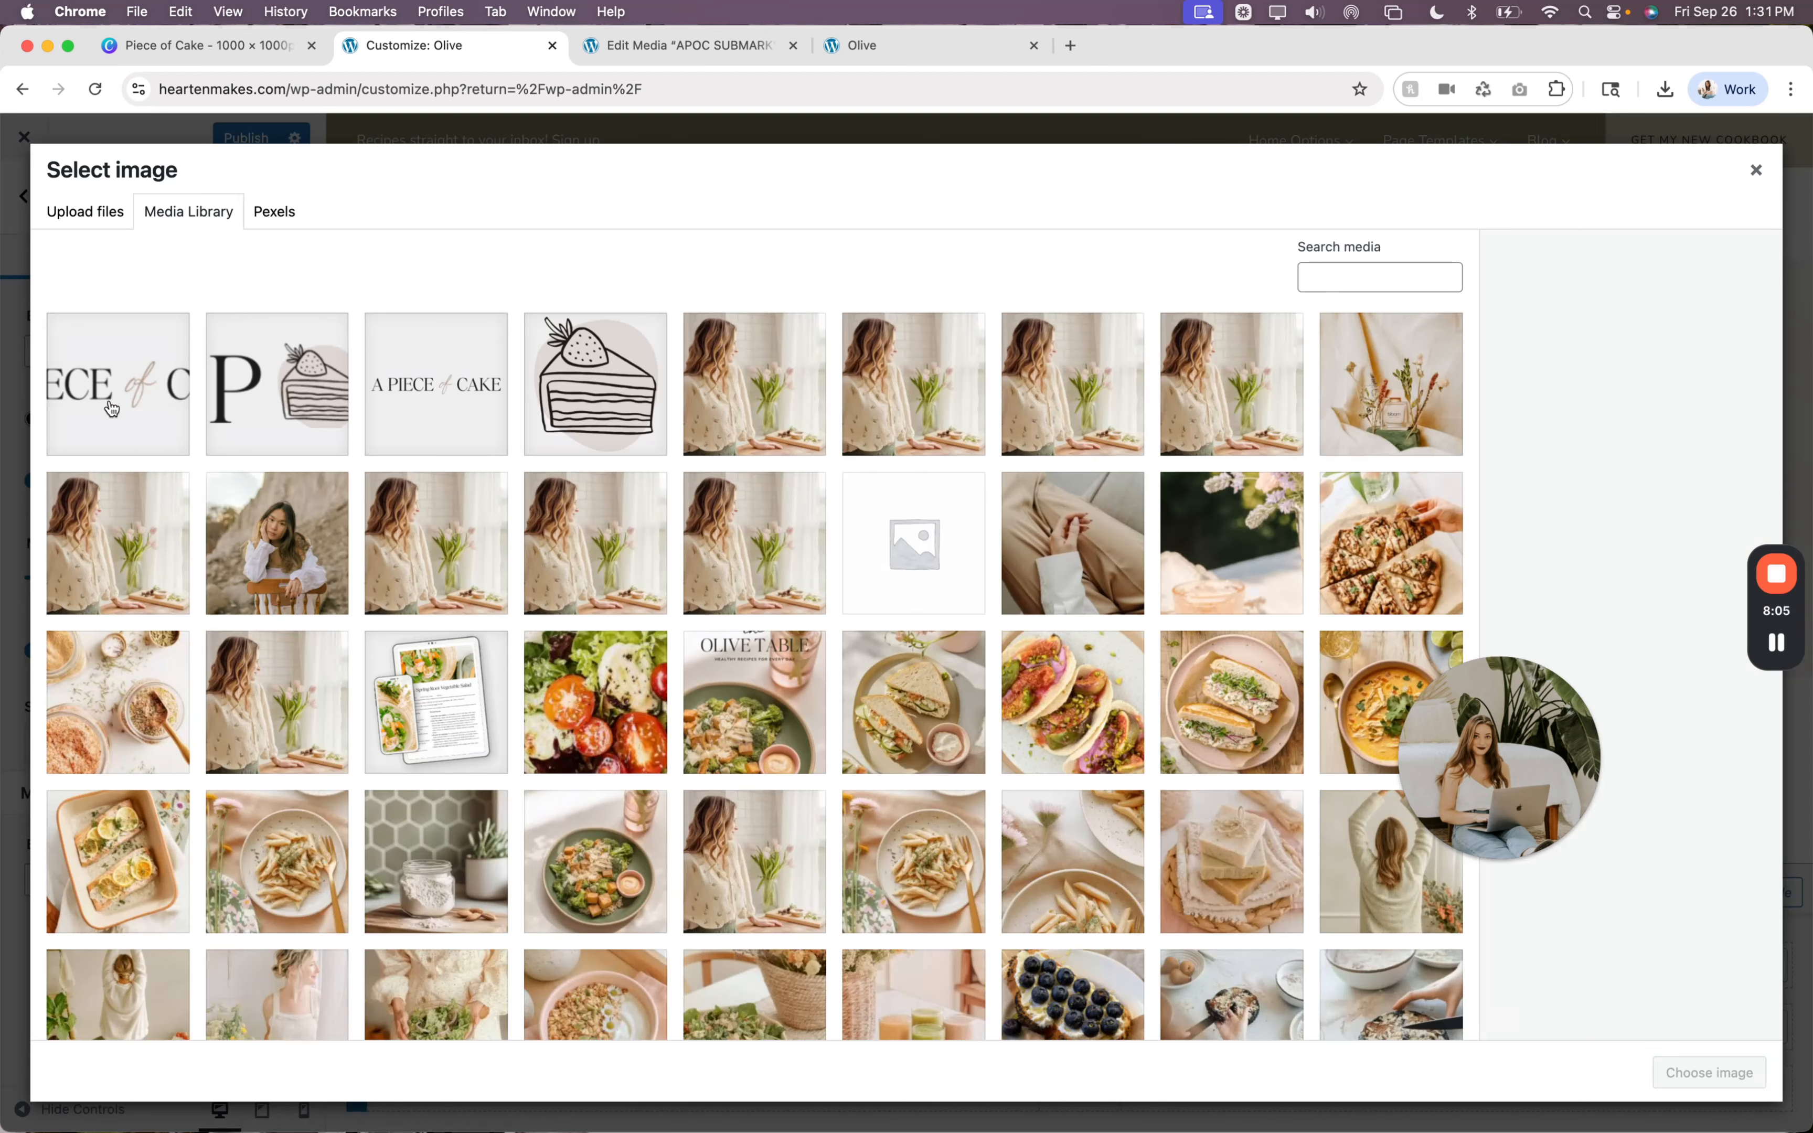
left_click(106, 405)
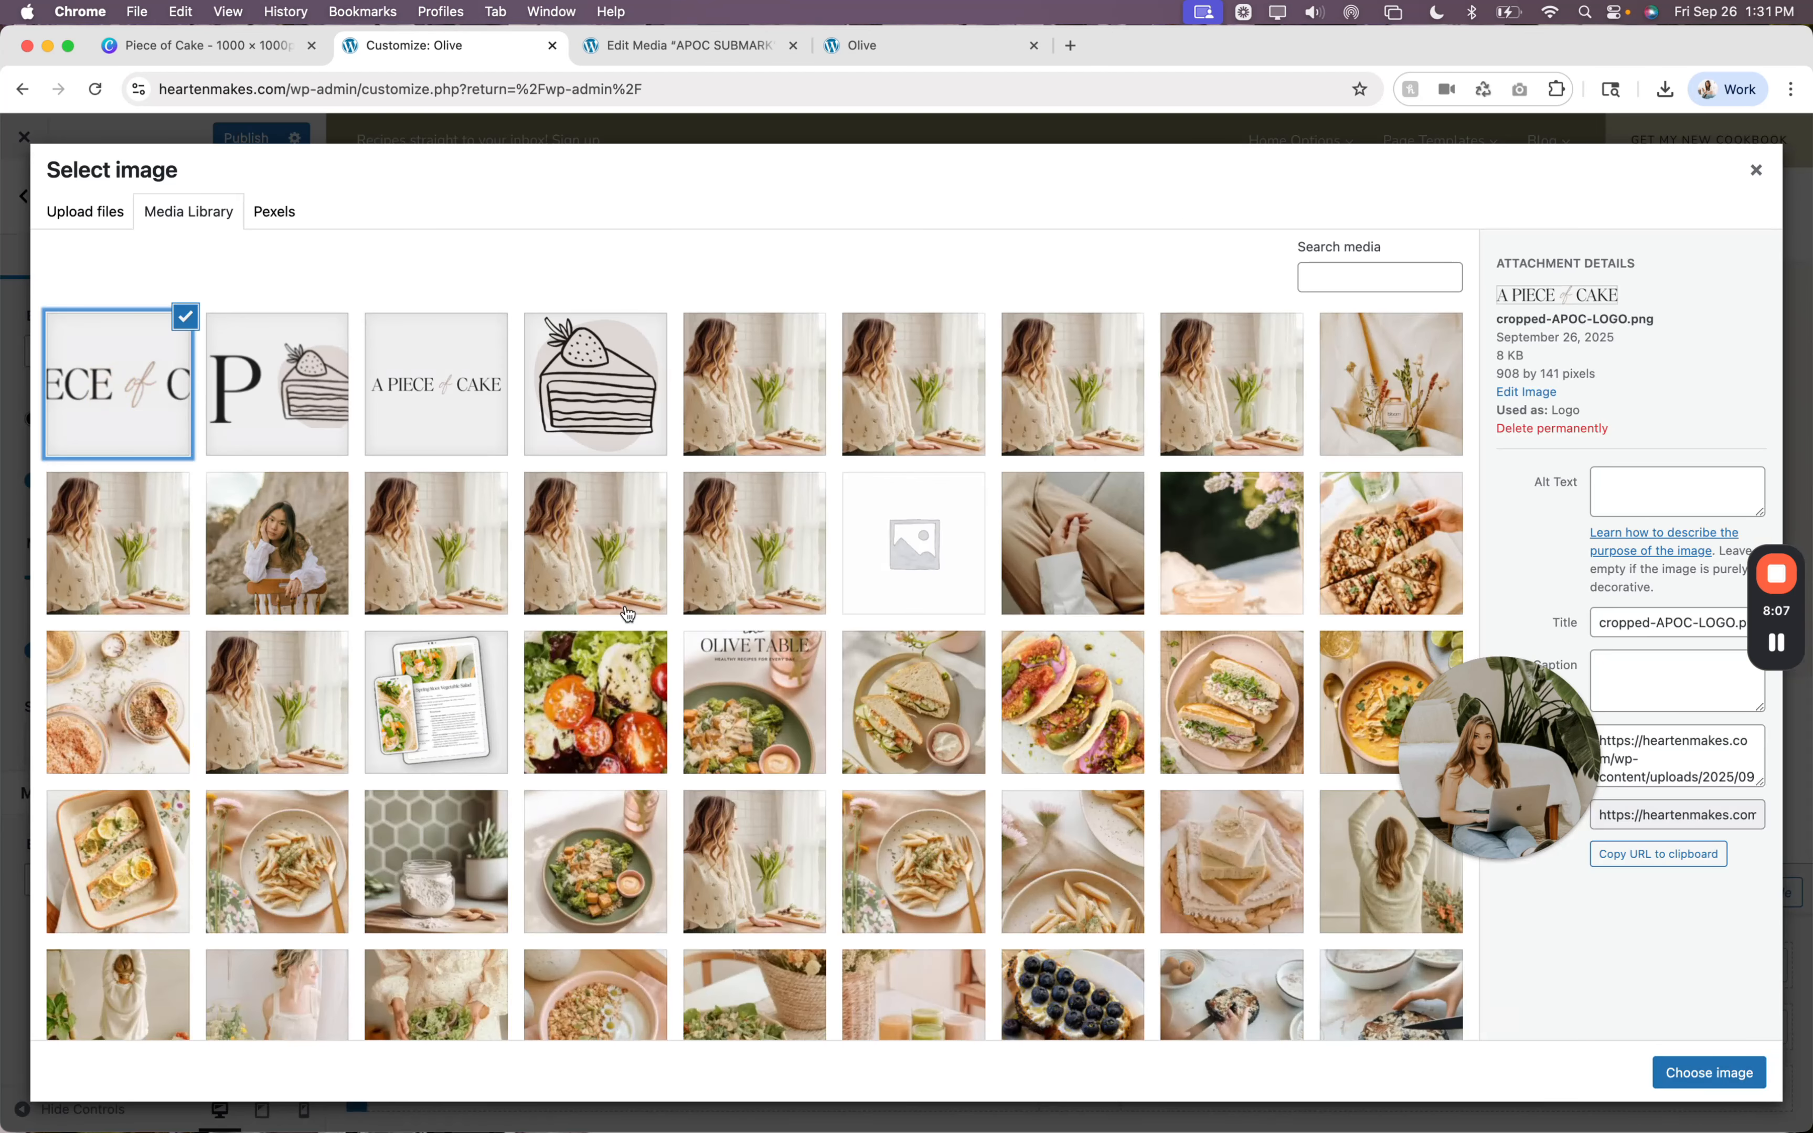
left_click(342, 430)
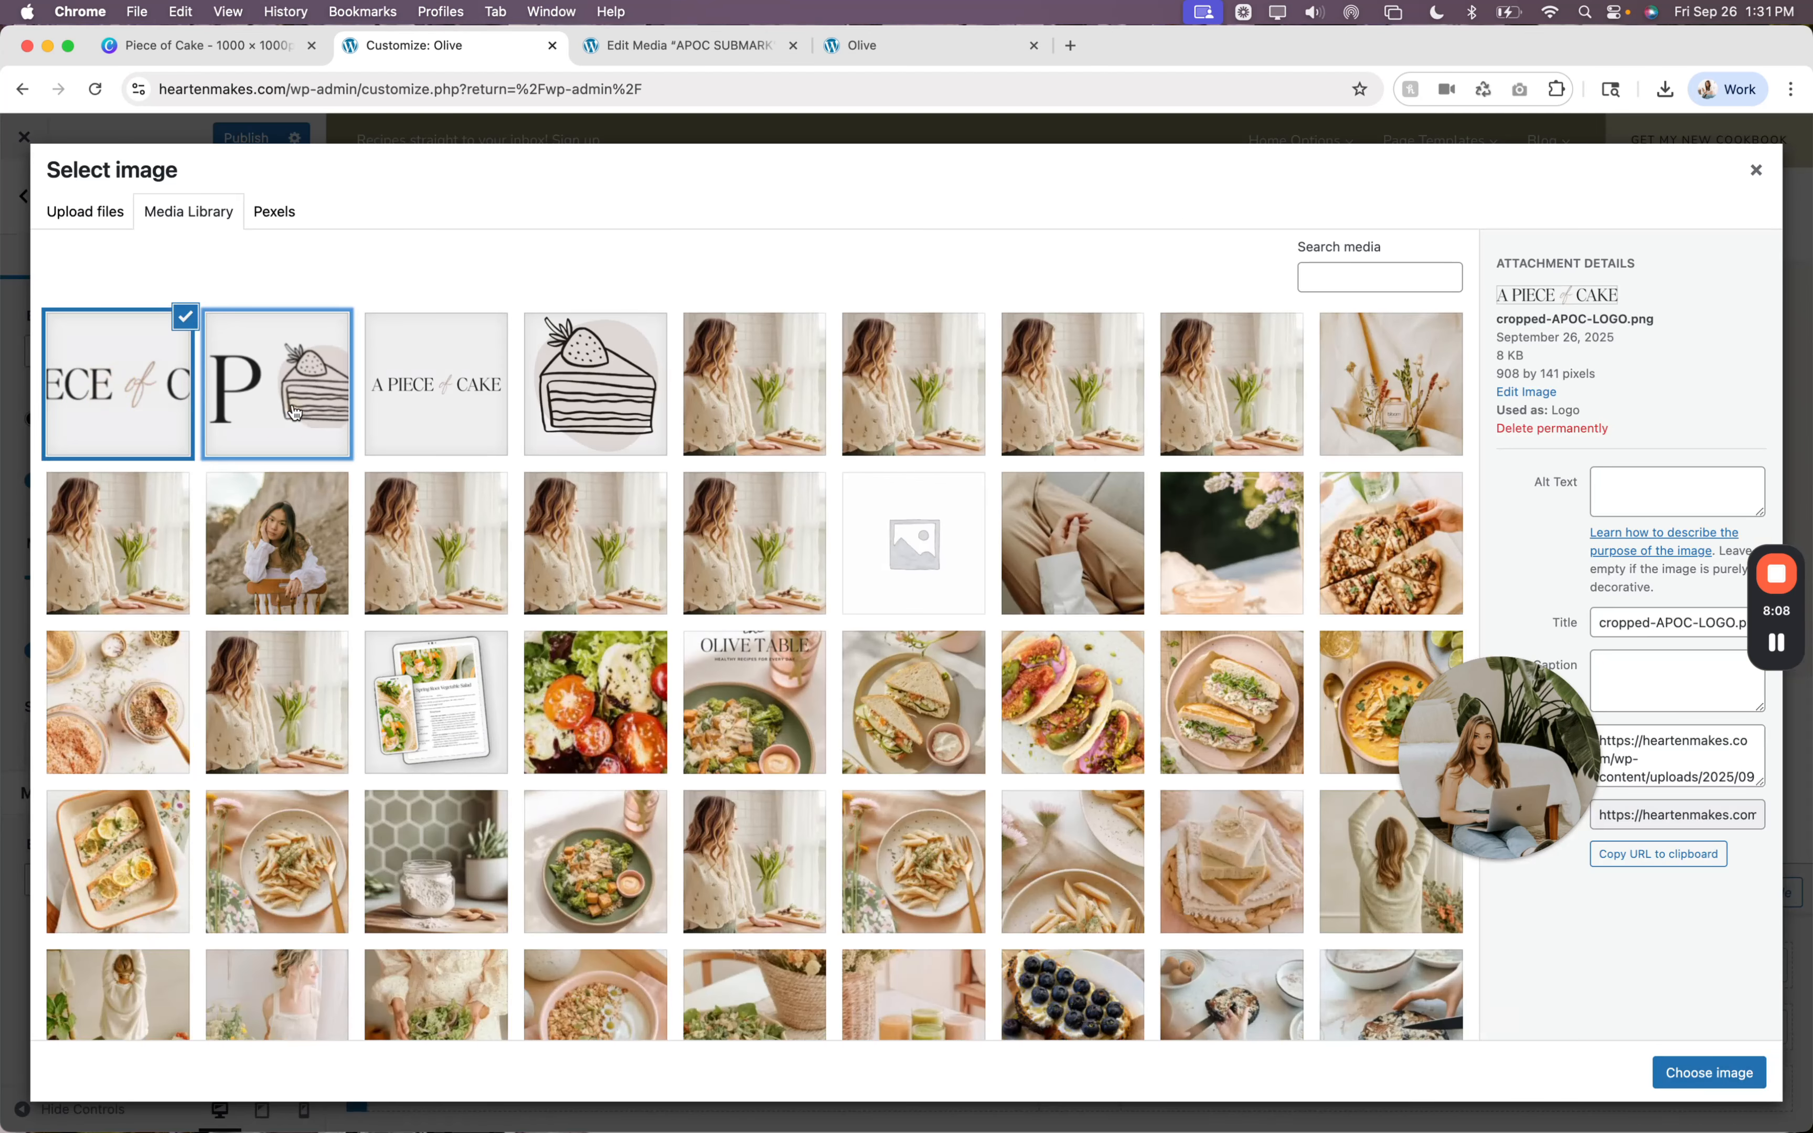
left_click(1698, 1074)
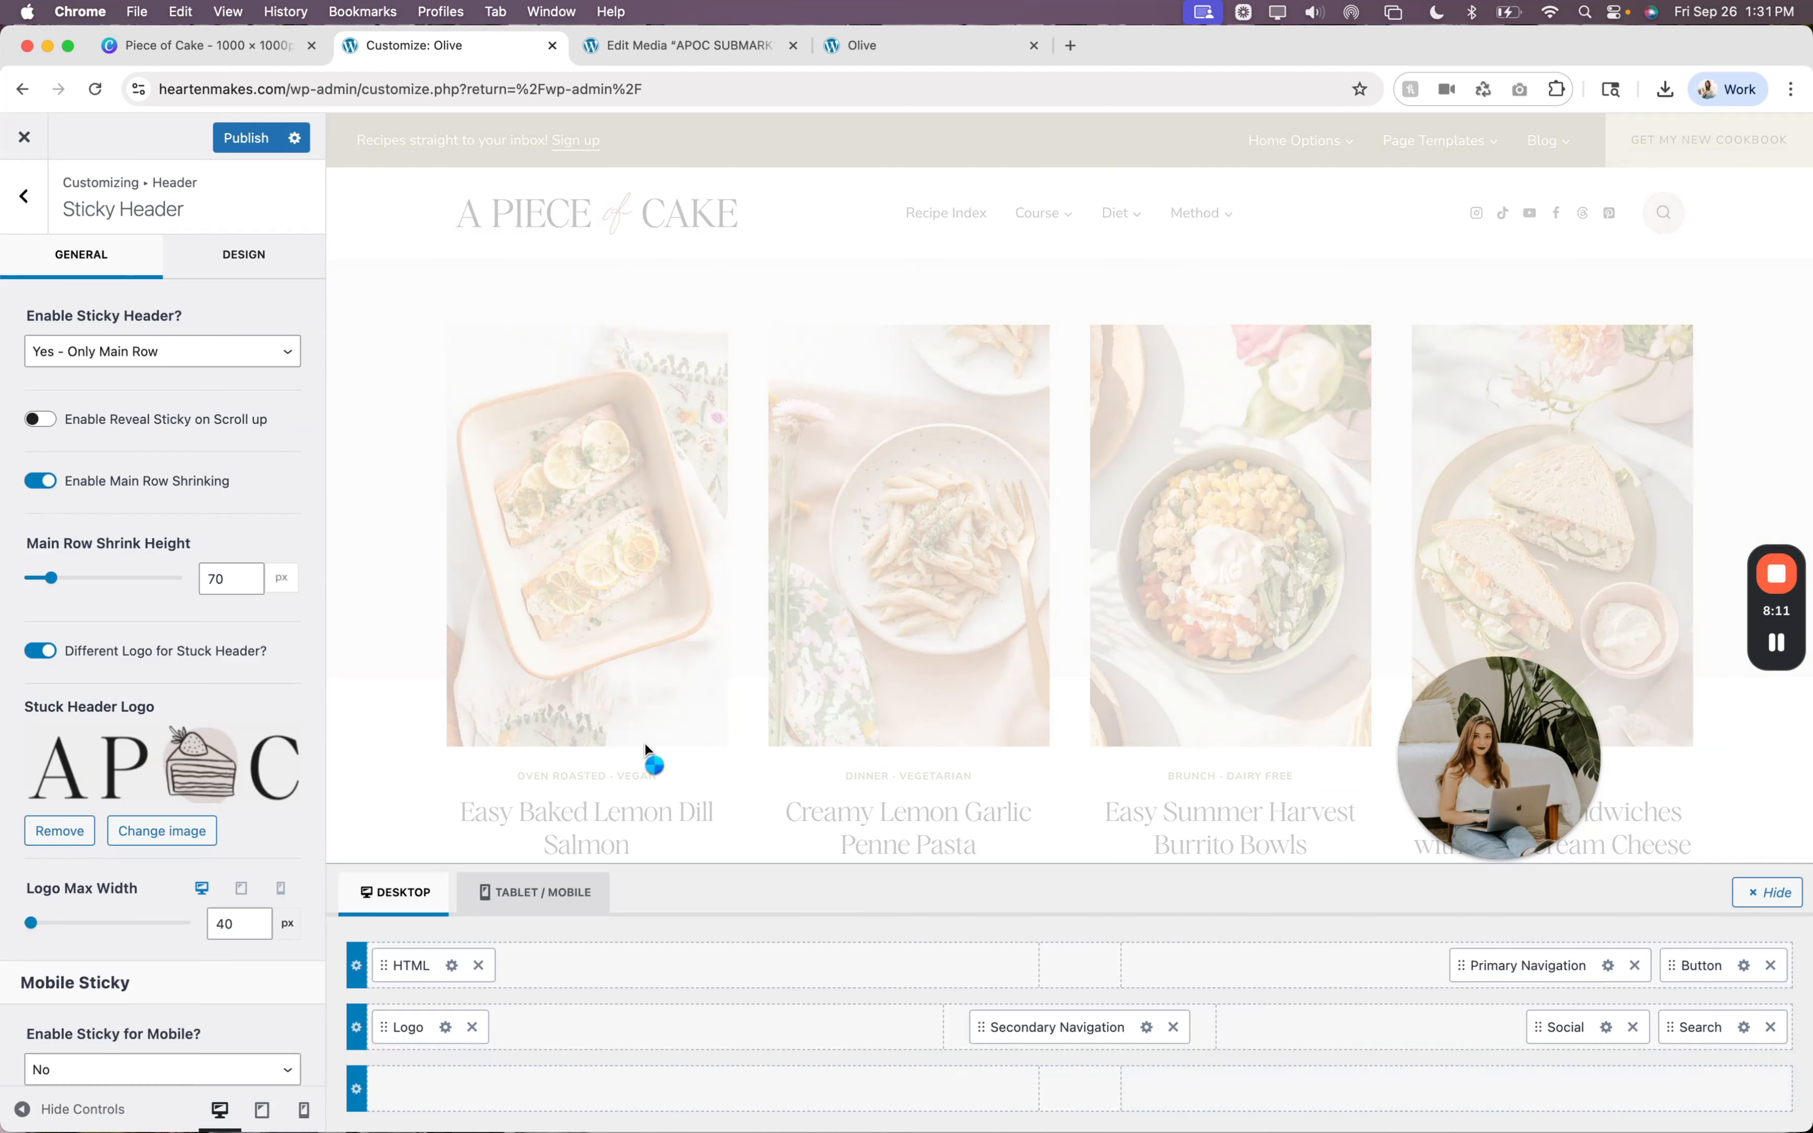
Set the stuck header logo's desktop max width to 120 px after trying 80 px, check it in the preview and return to the Header settings.
scroll(374, 512, "down", 5)
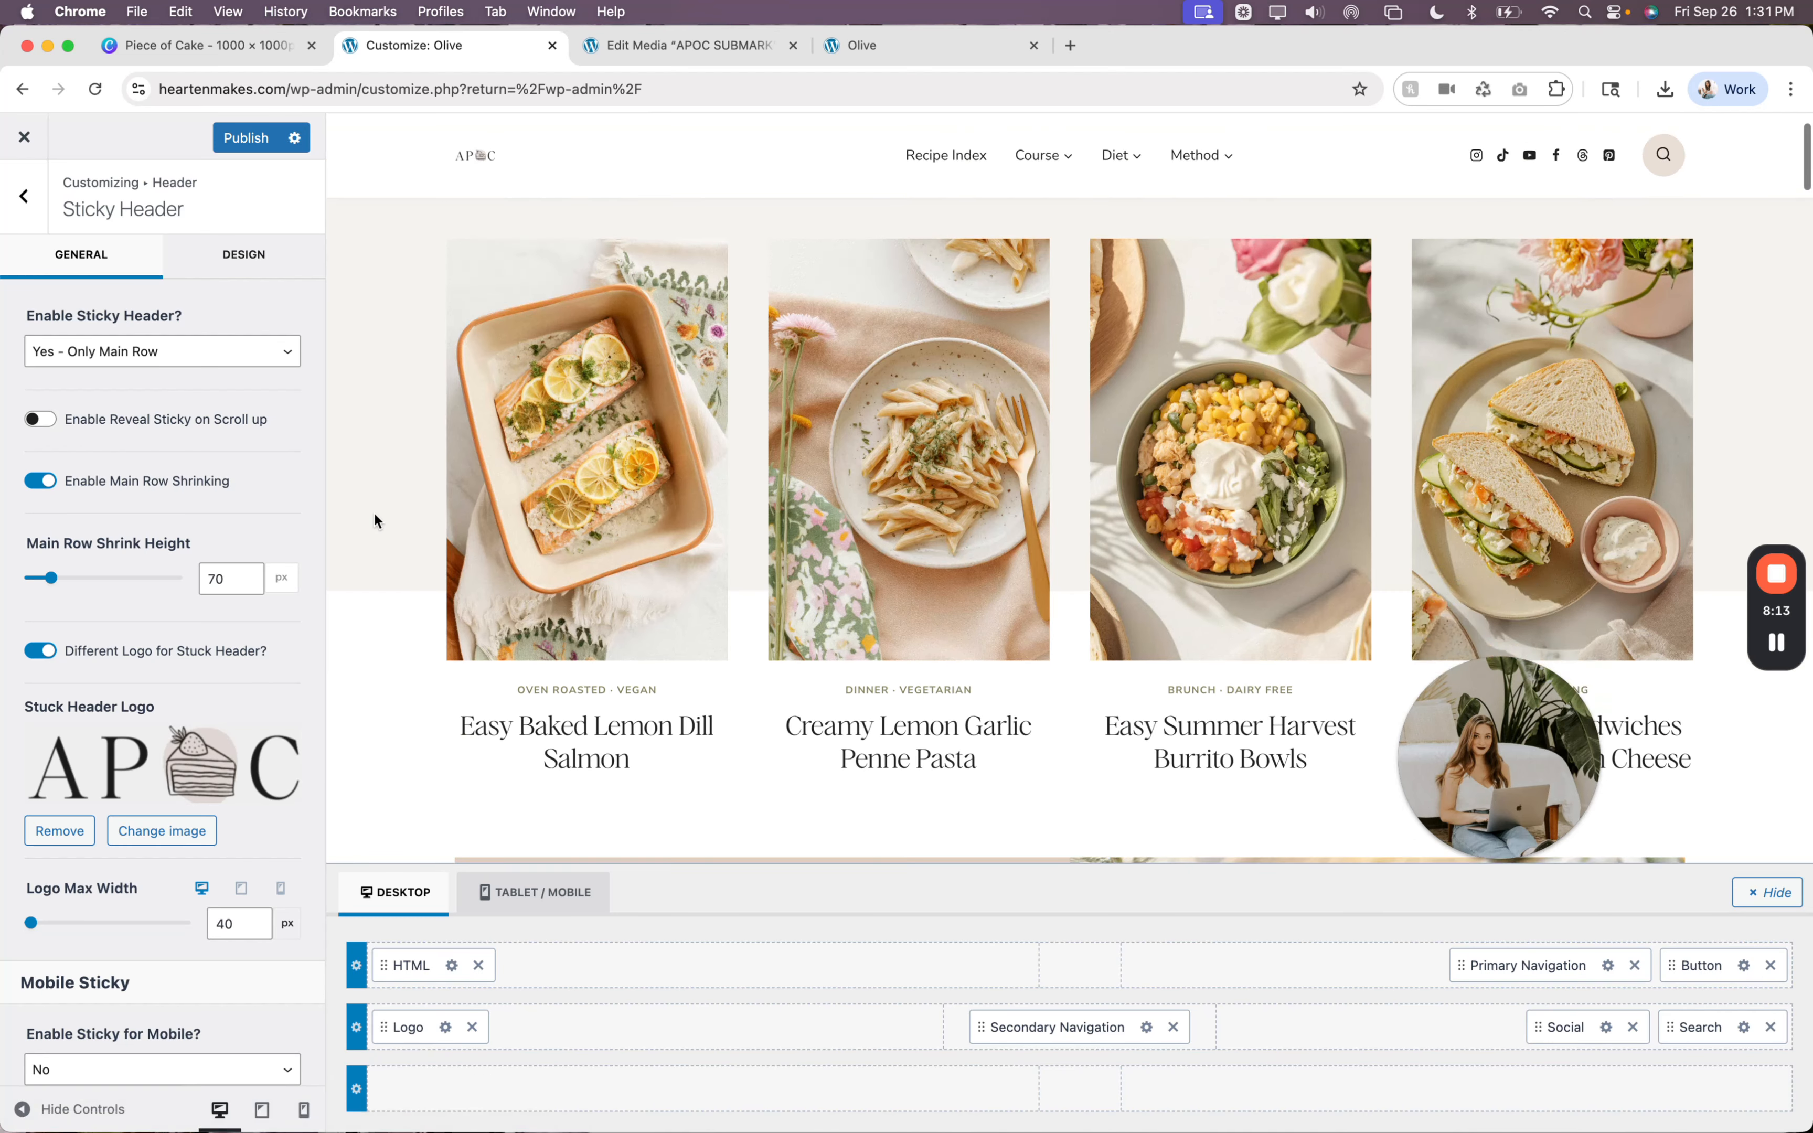
left_click(224, 924)
key("BackSpace")
type("8")
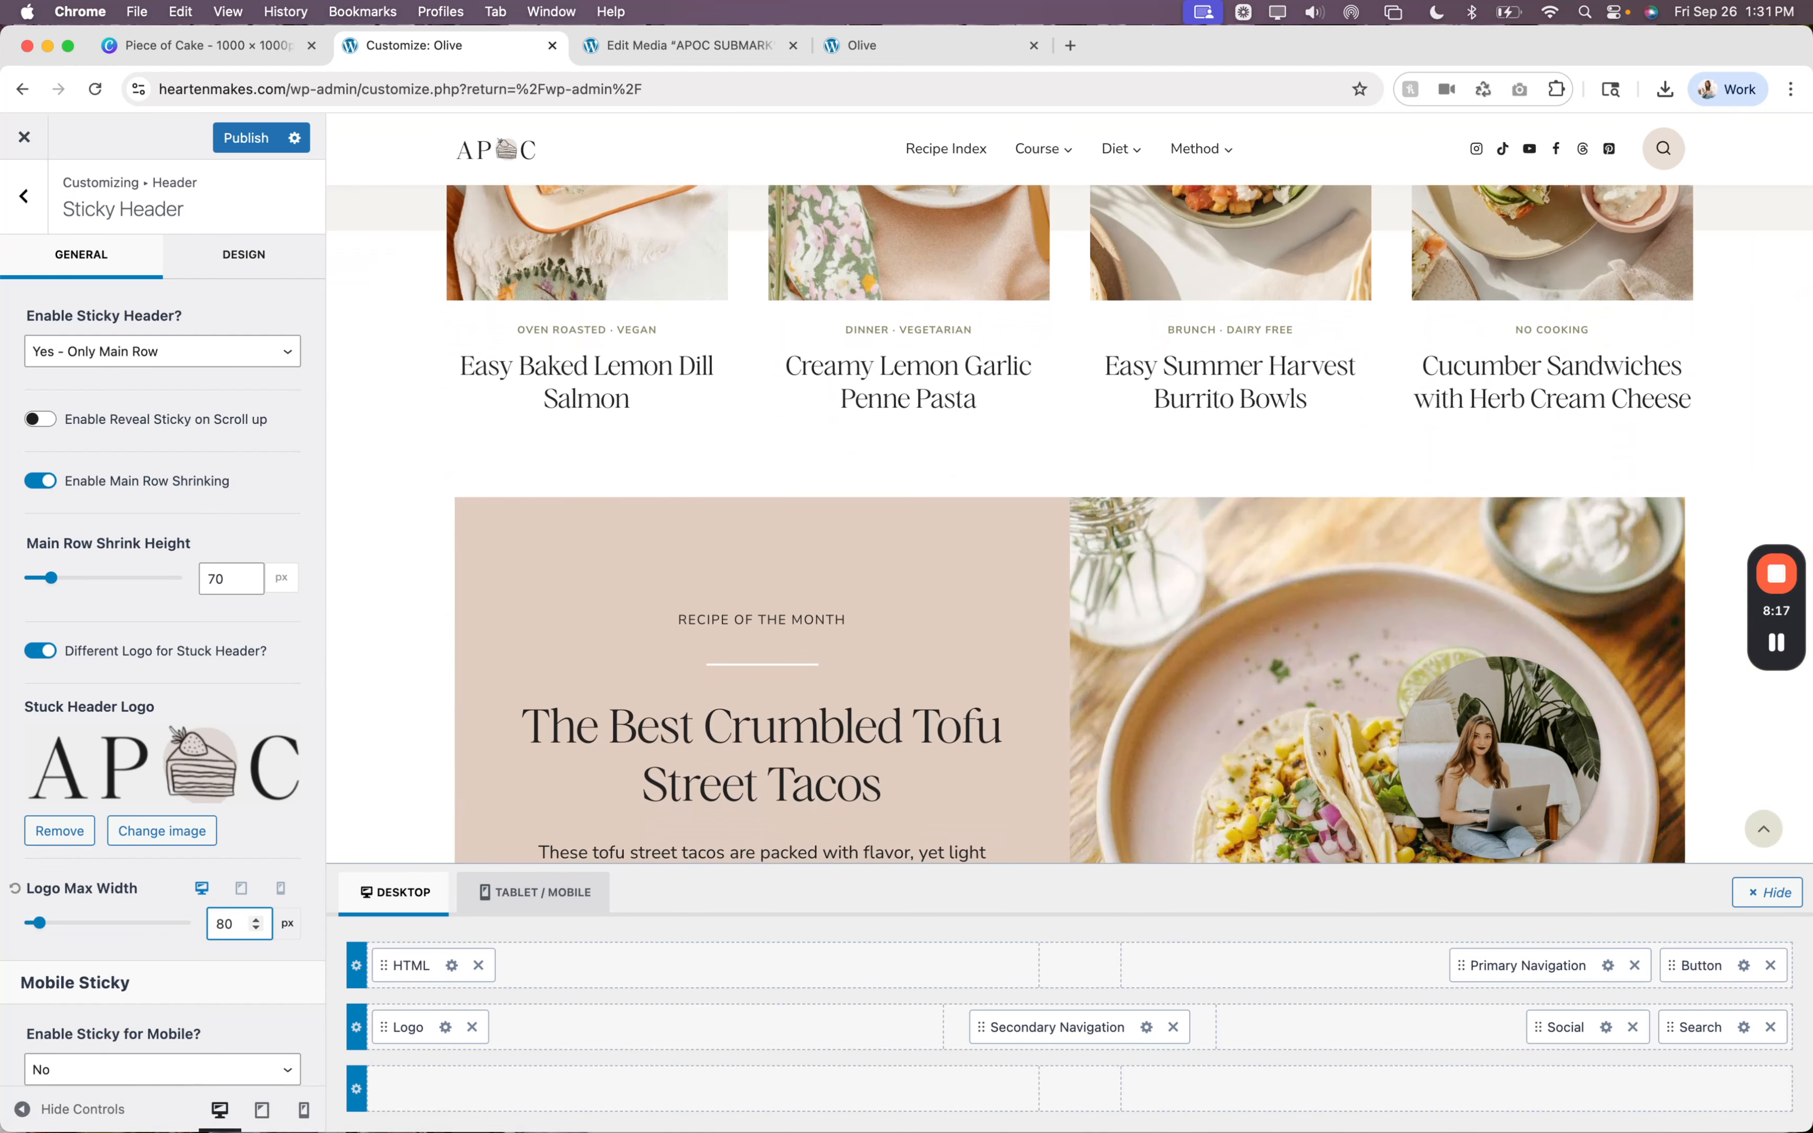
key("BackSpace")
type("12")
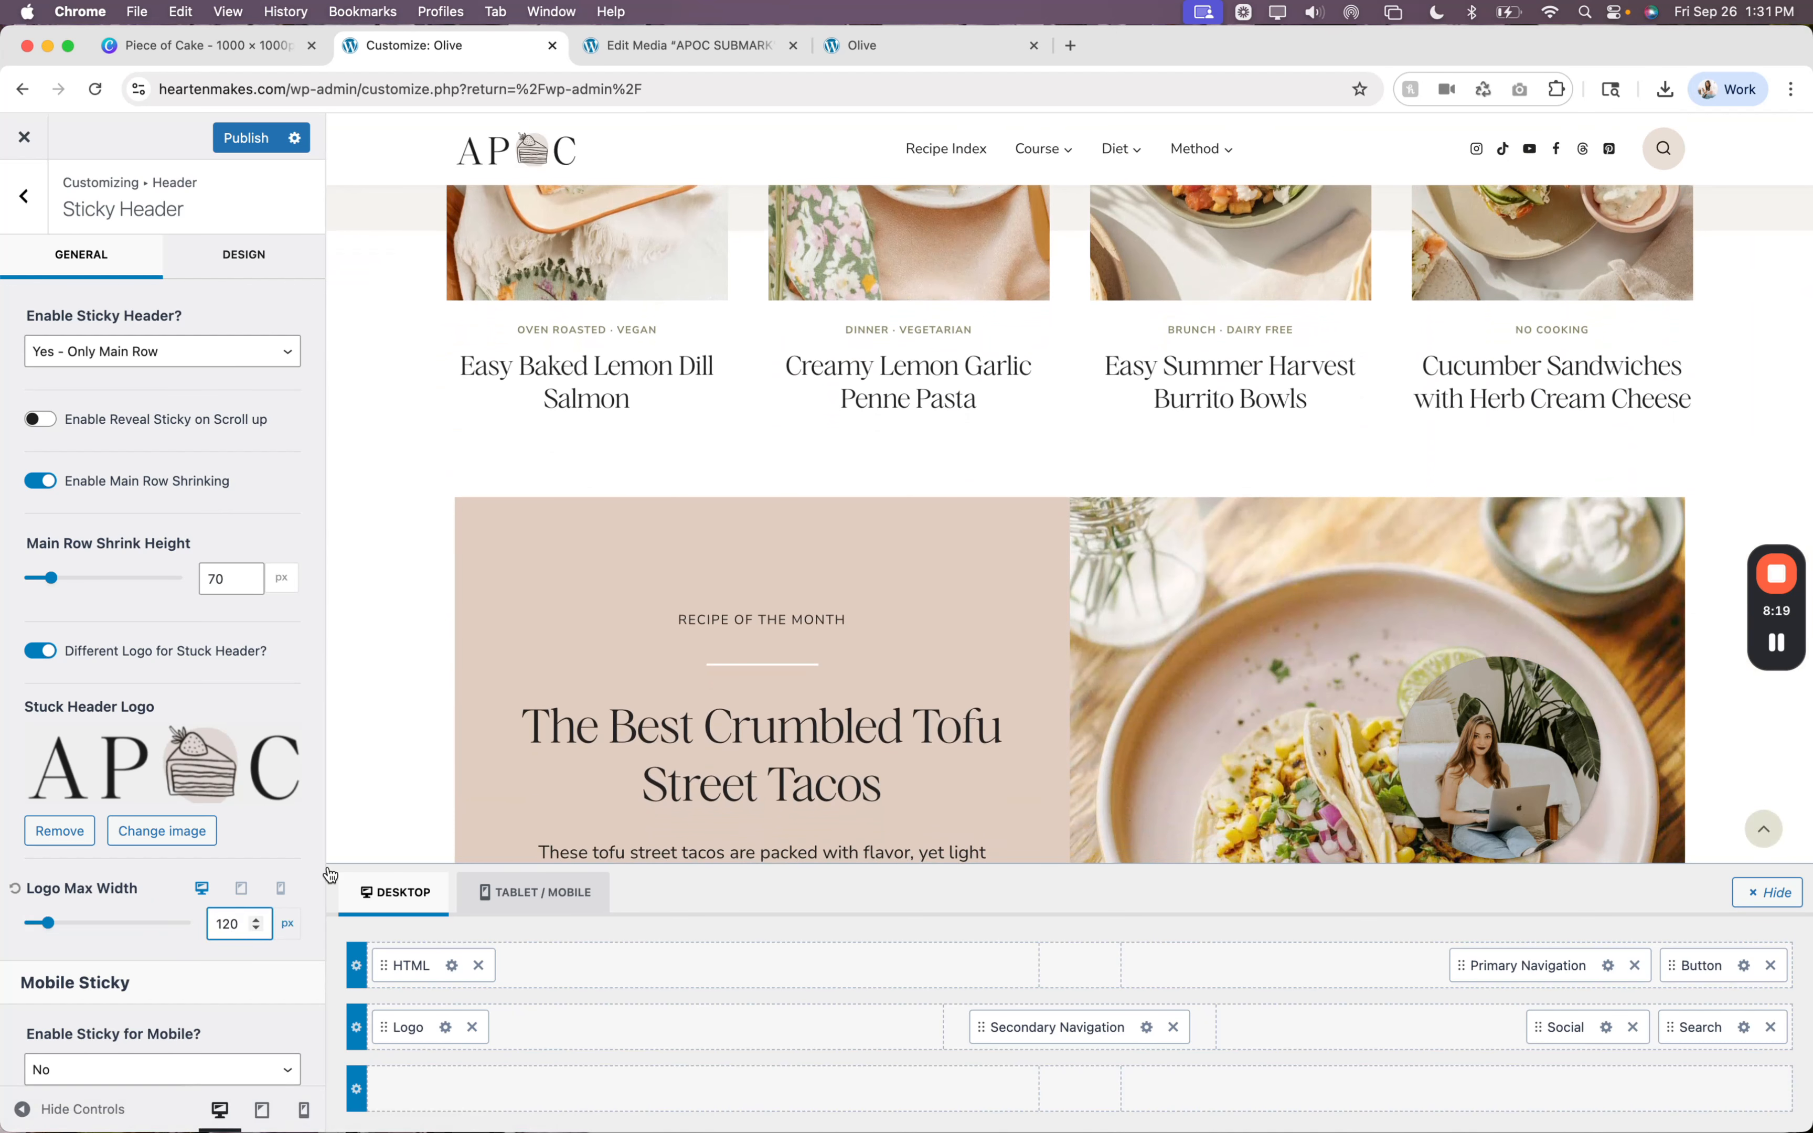
scroll(612, 629, "down", 10)
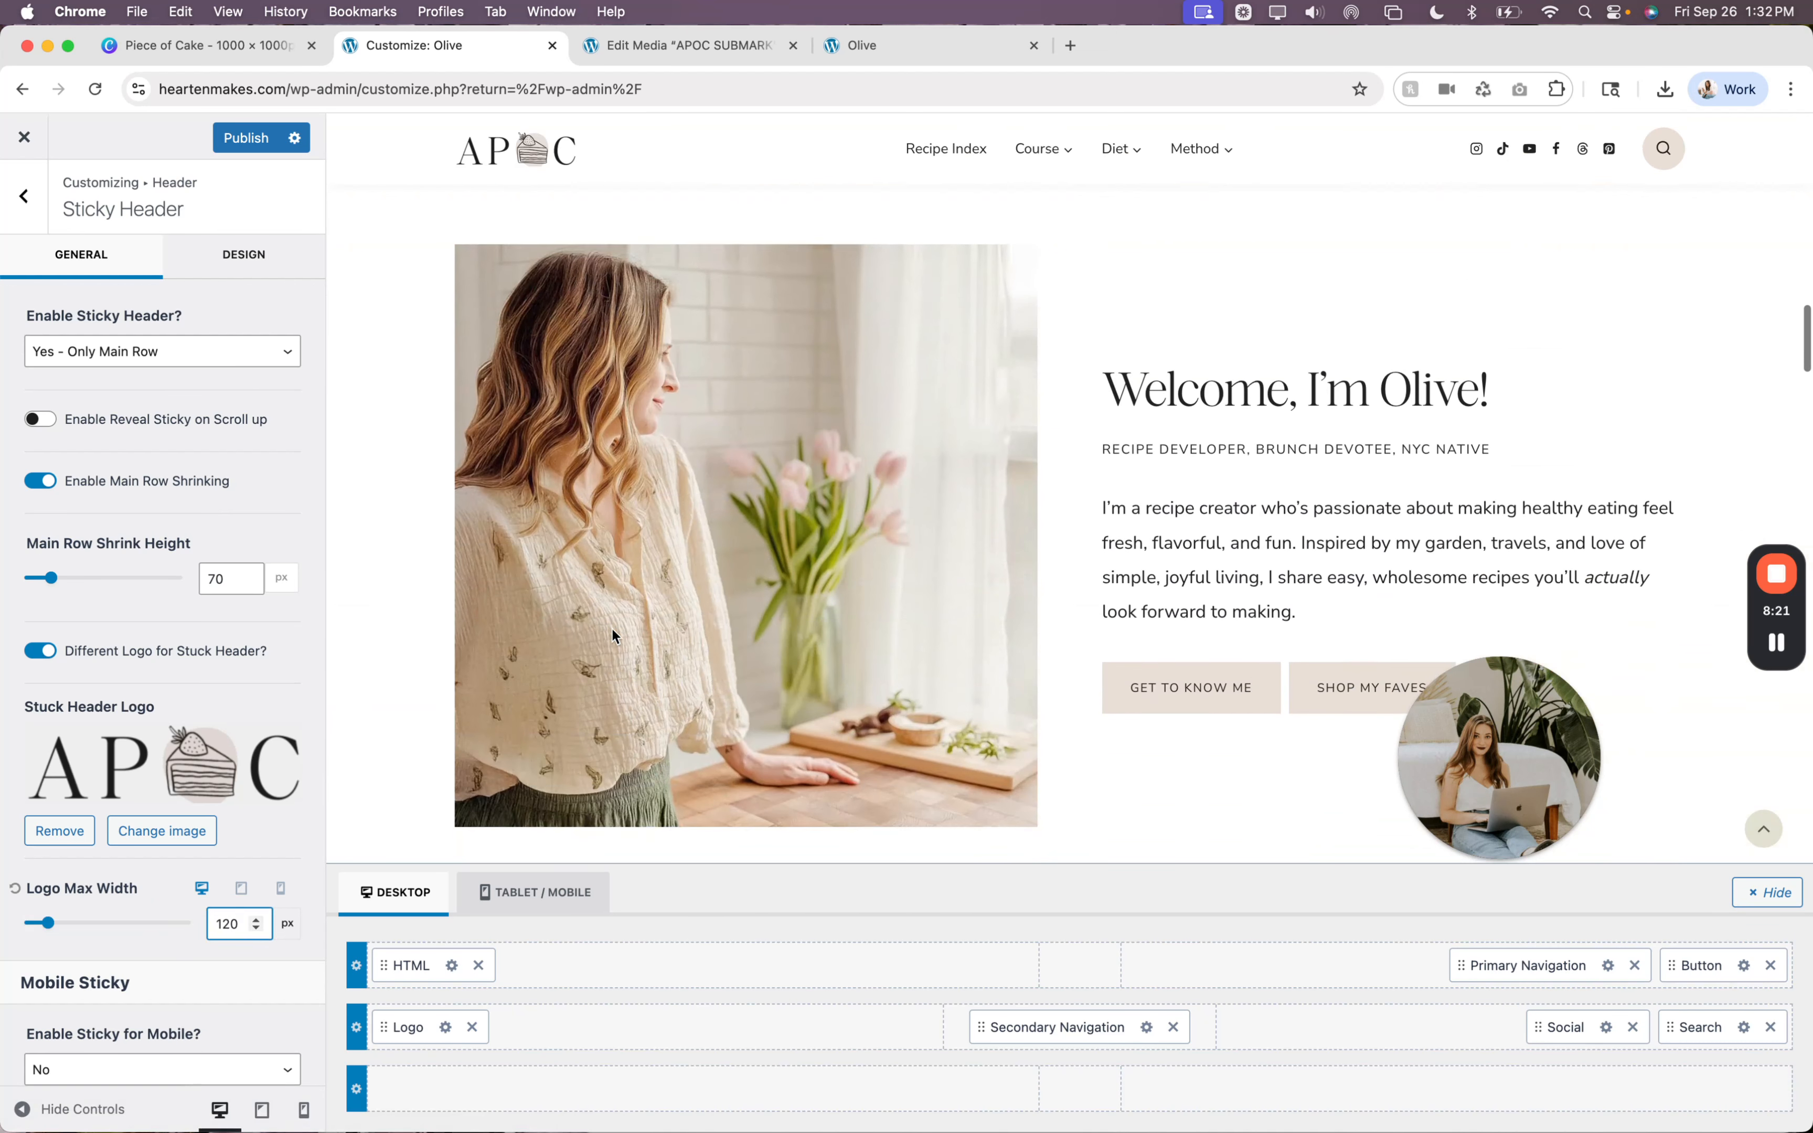
scroll(610, 628, "down", 5)
scroll(610, 628, "up", 5)
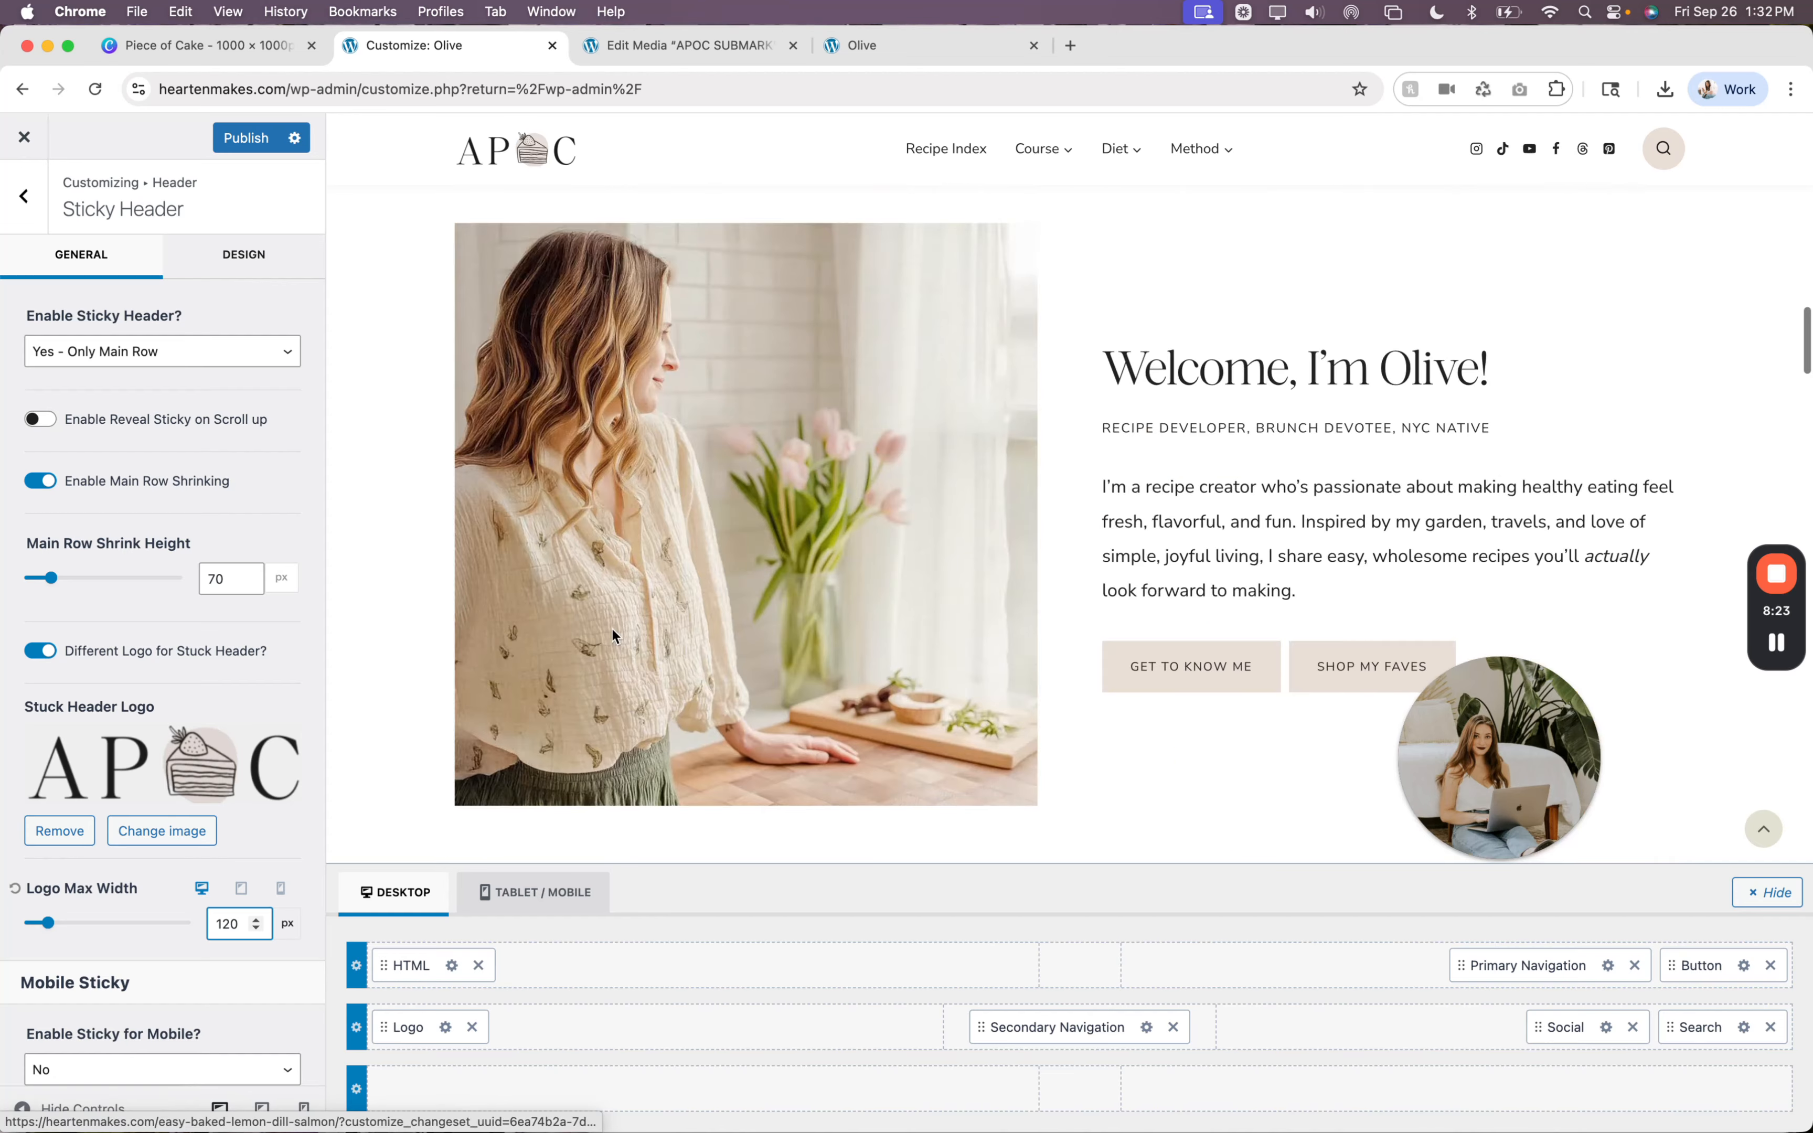
scroll(611, 628, "up", 15)
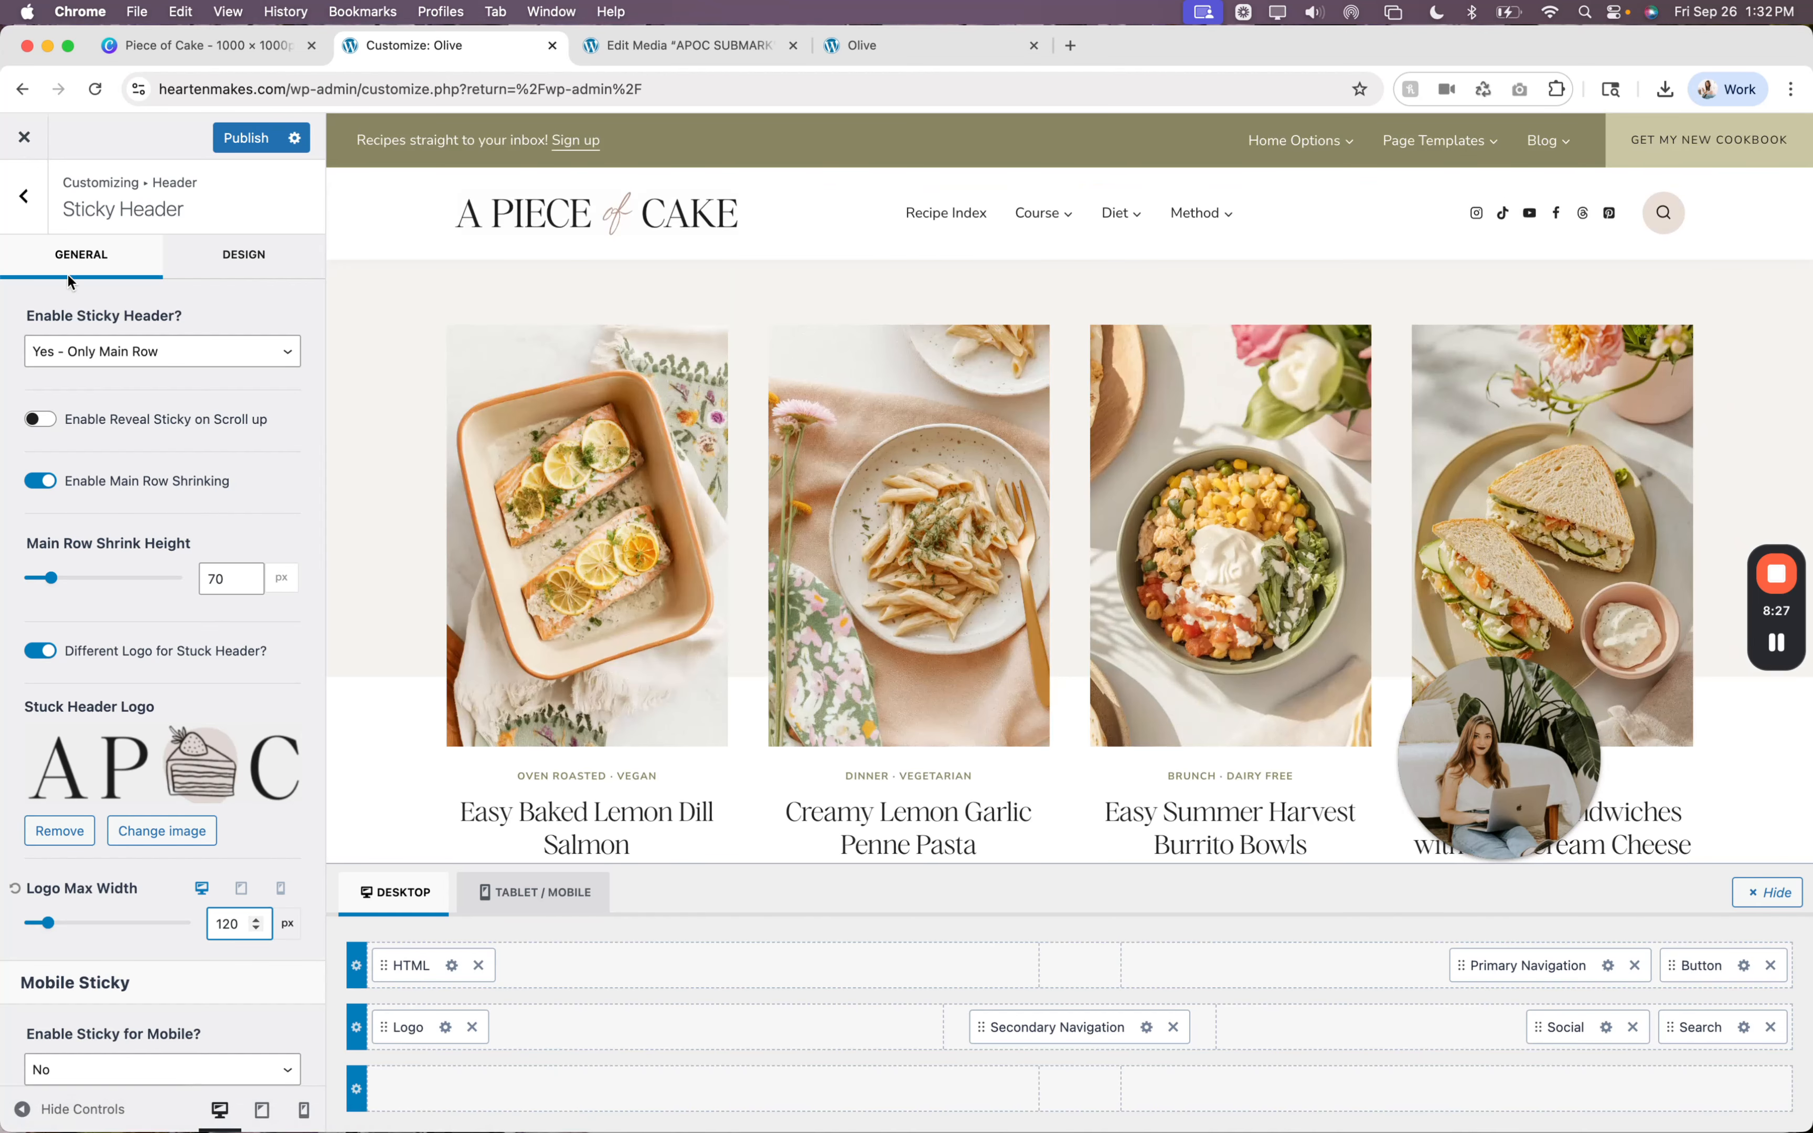
left_click(24, 196)
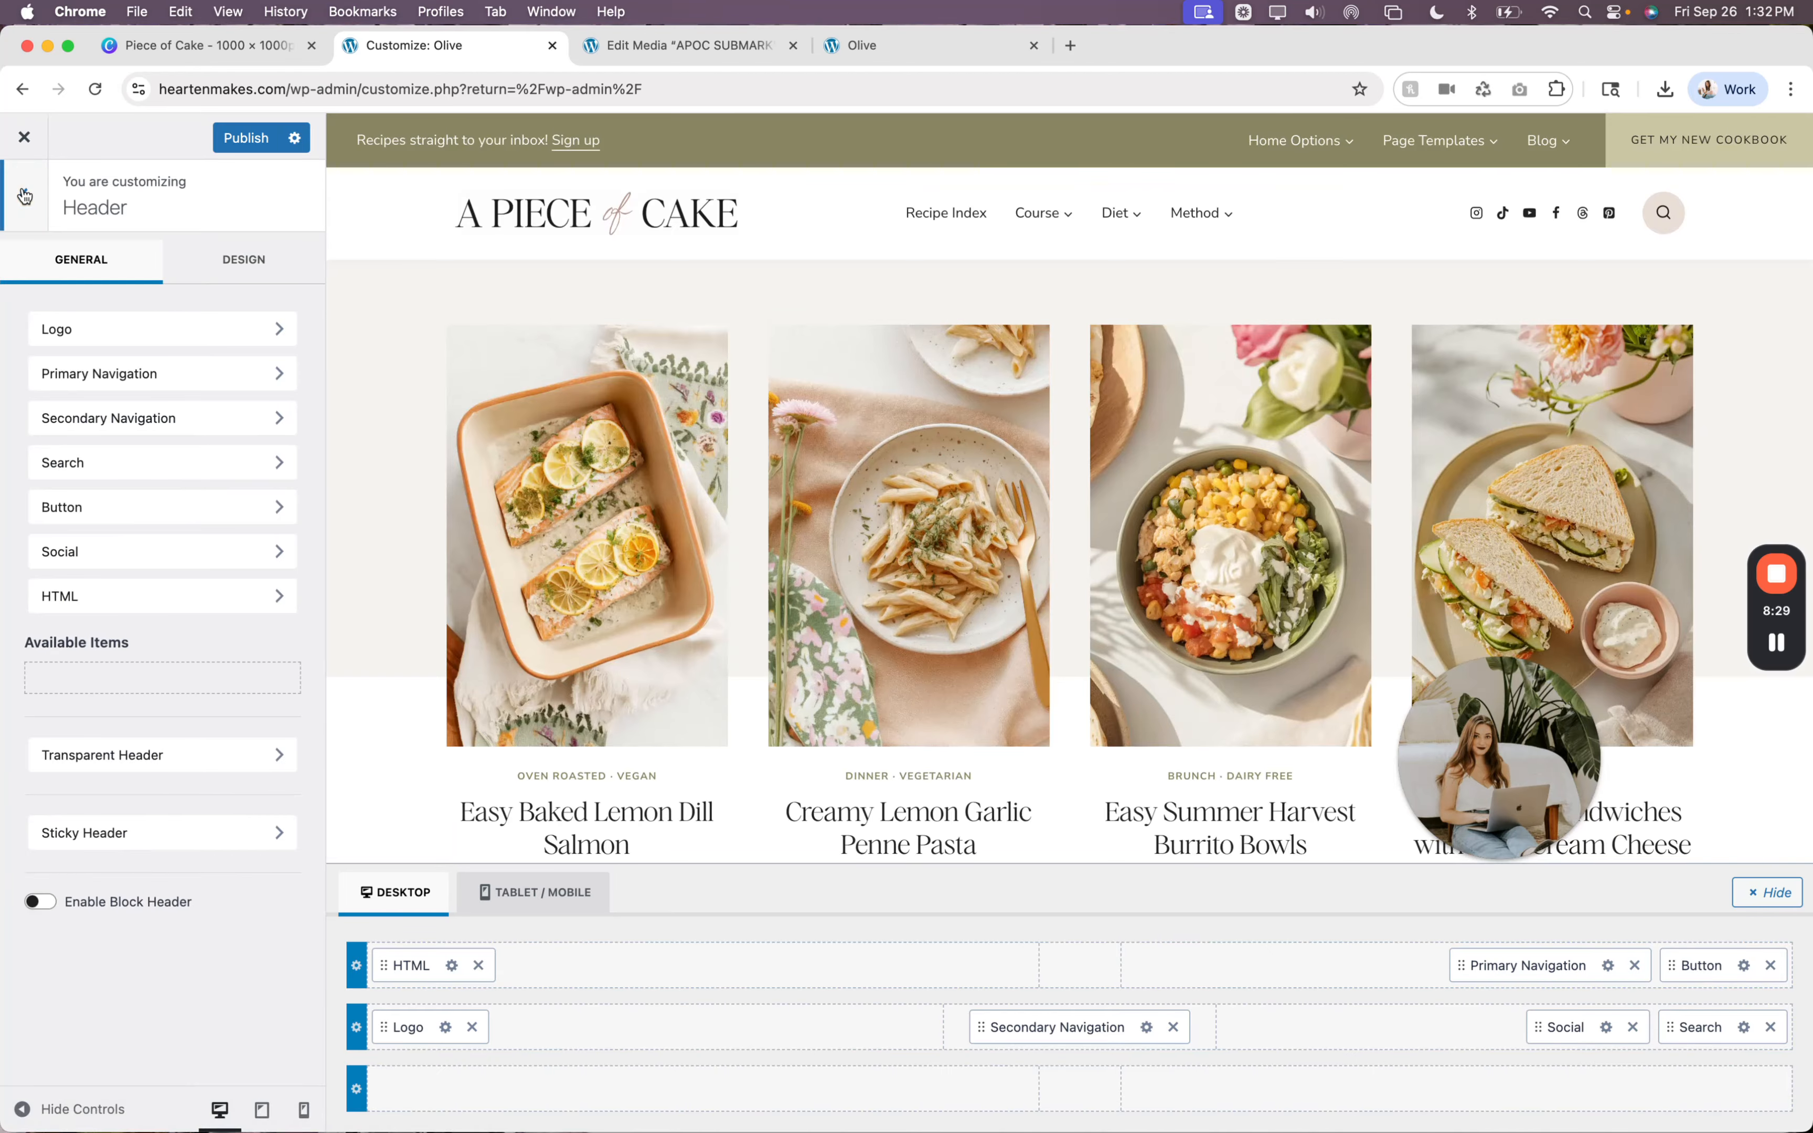
Open the header logo's settings, remove the logo image and set the desktop logo layout to Logo & Title.
left_click(24, 196)
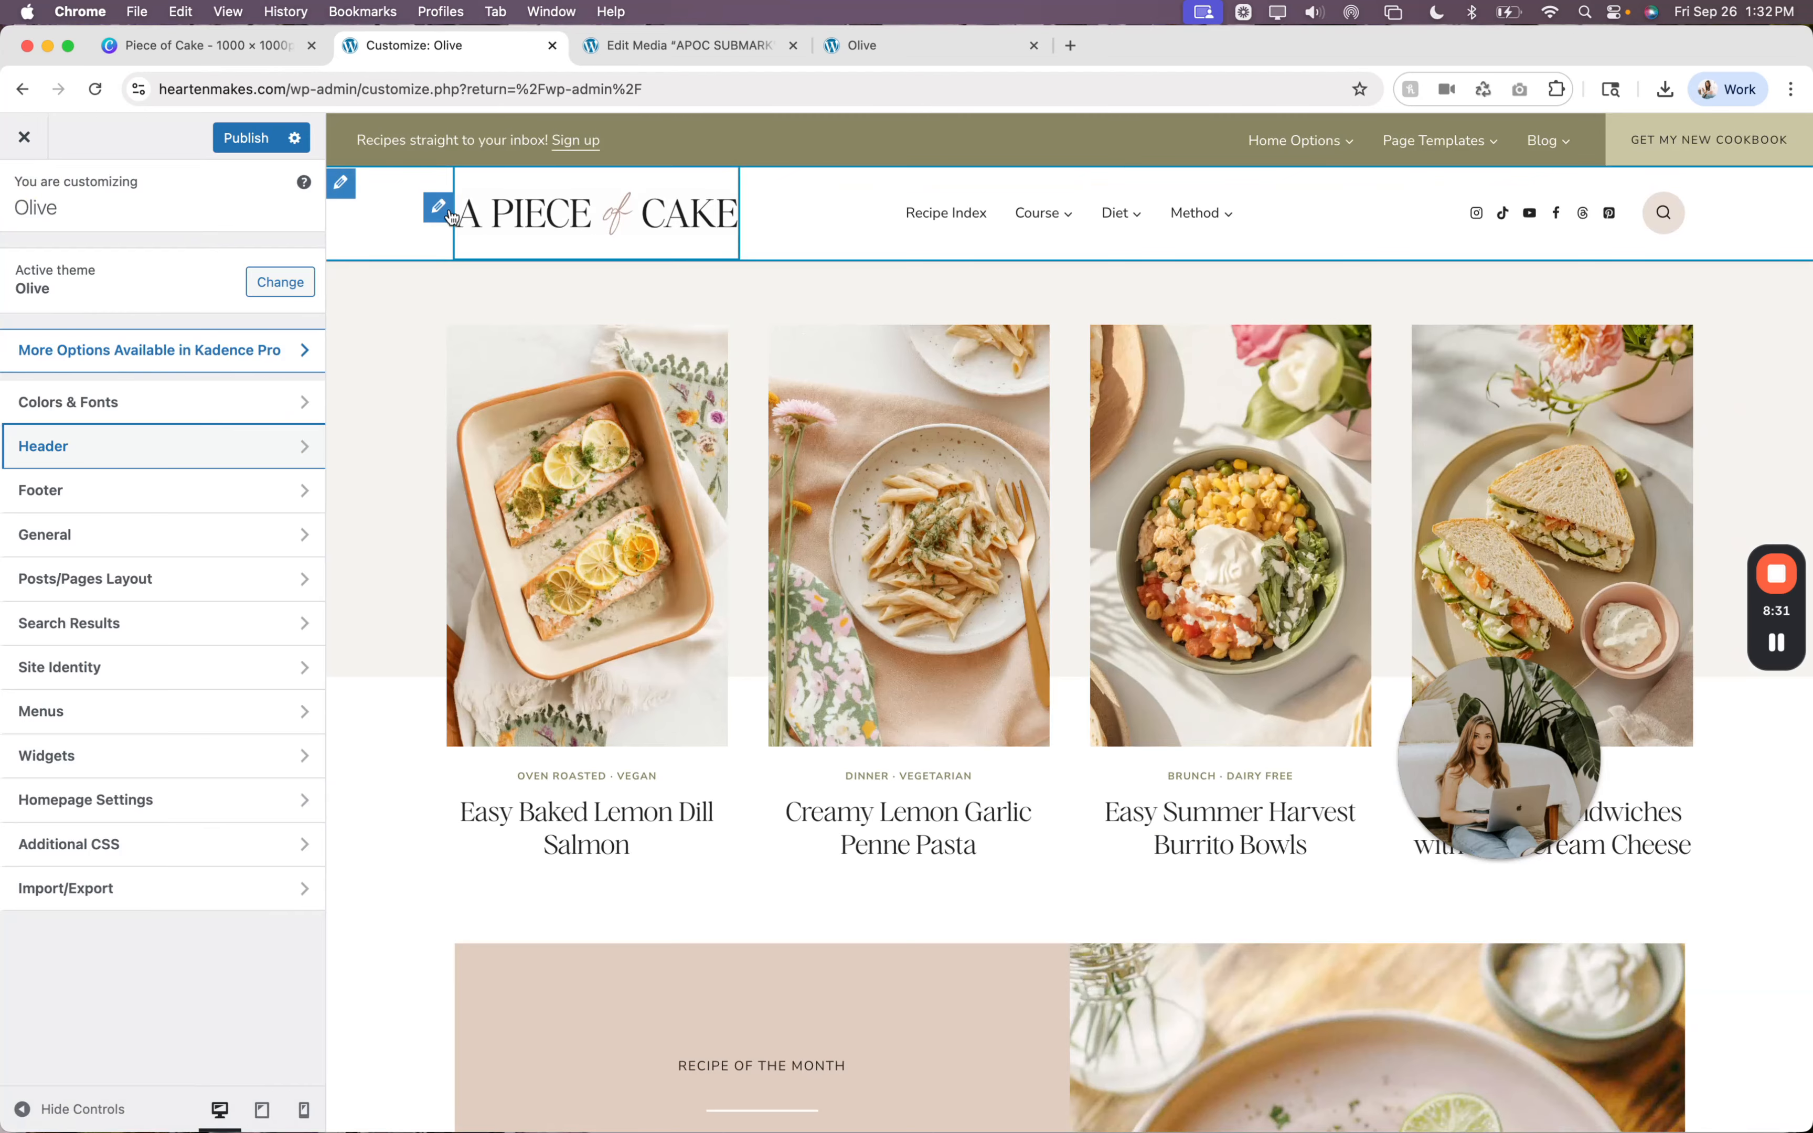
left_click(439, 210)
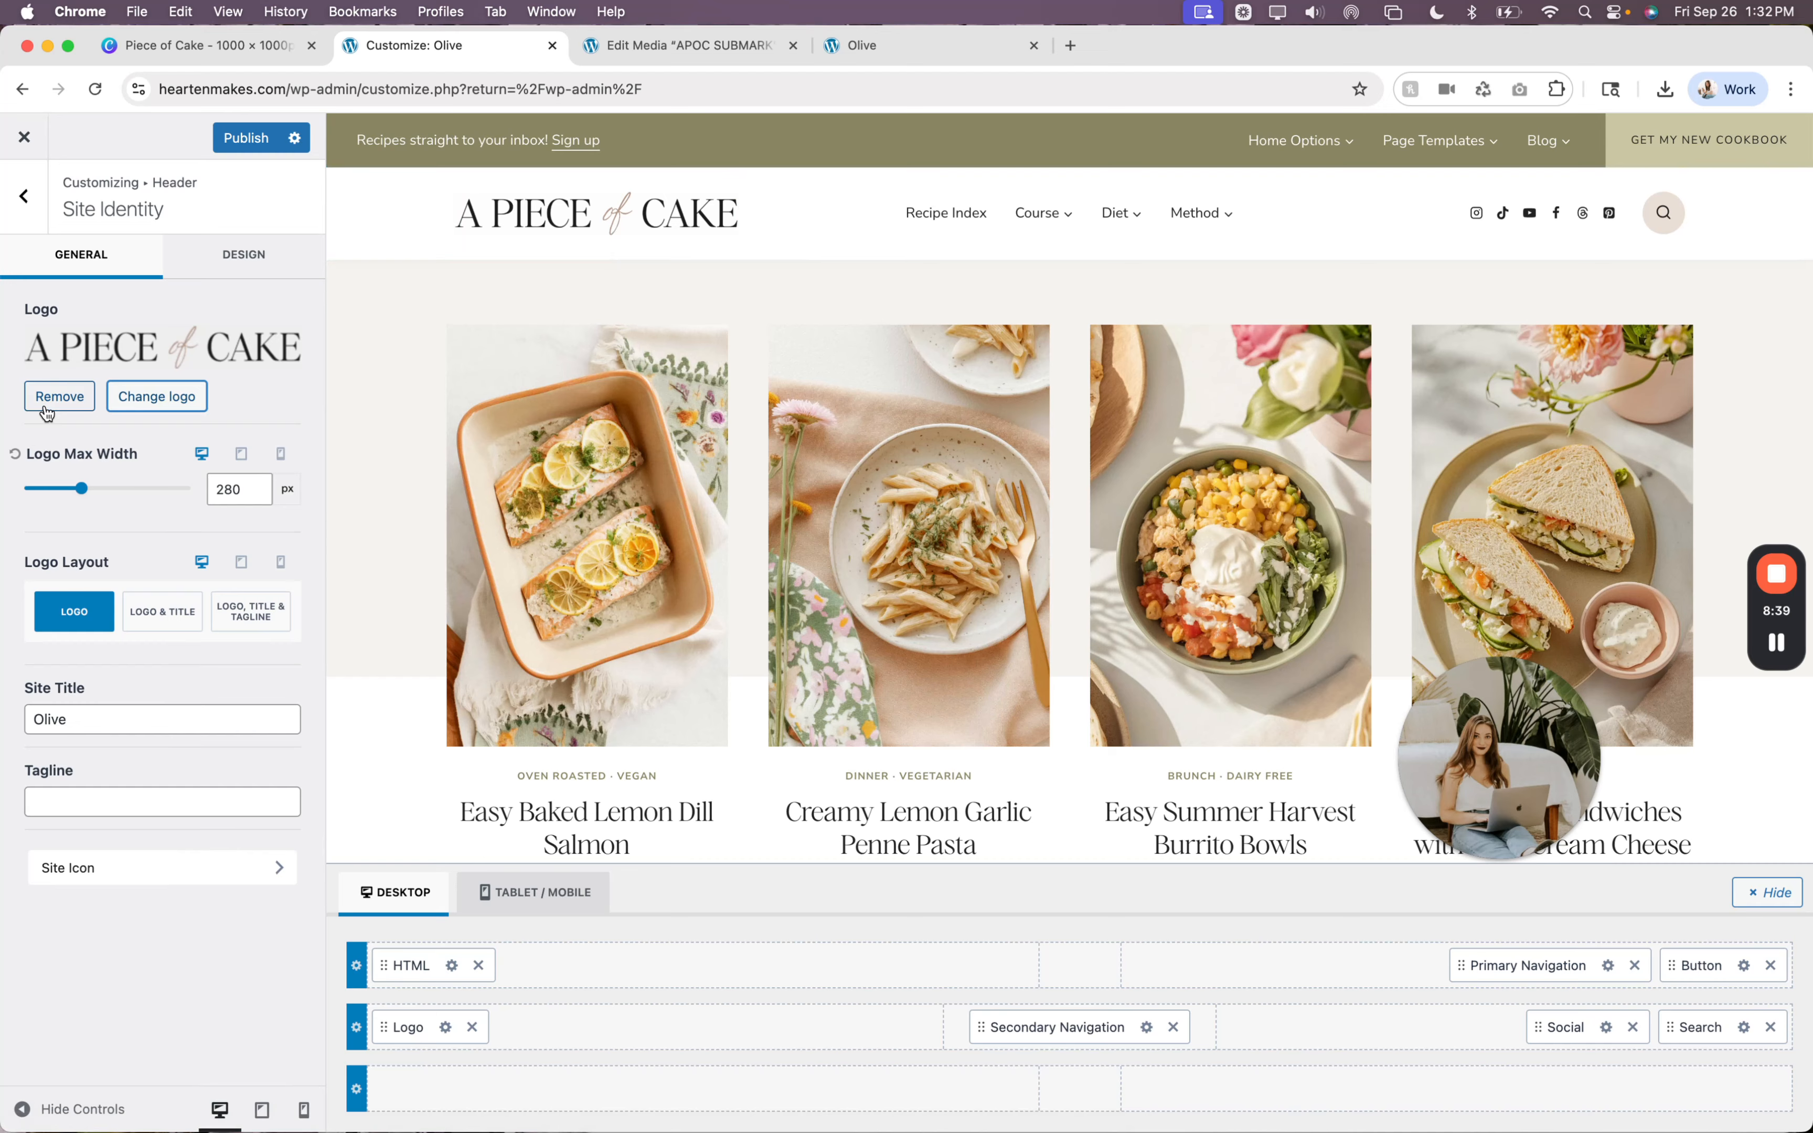
left_click(59, 396)
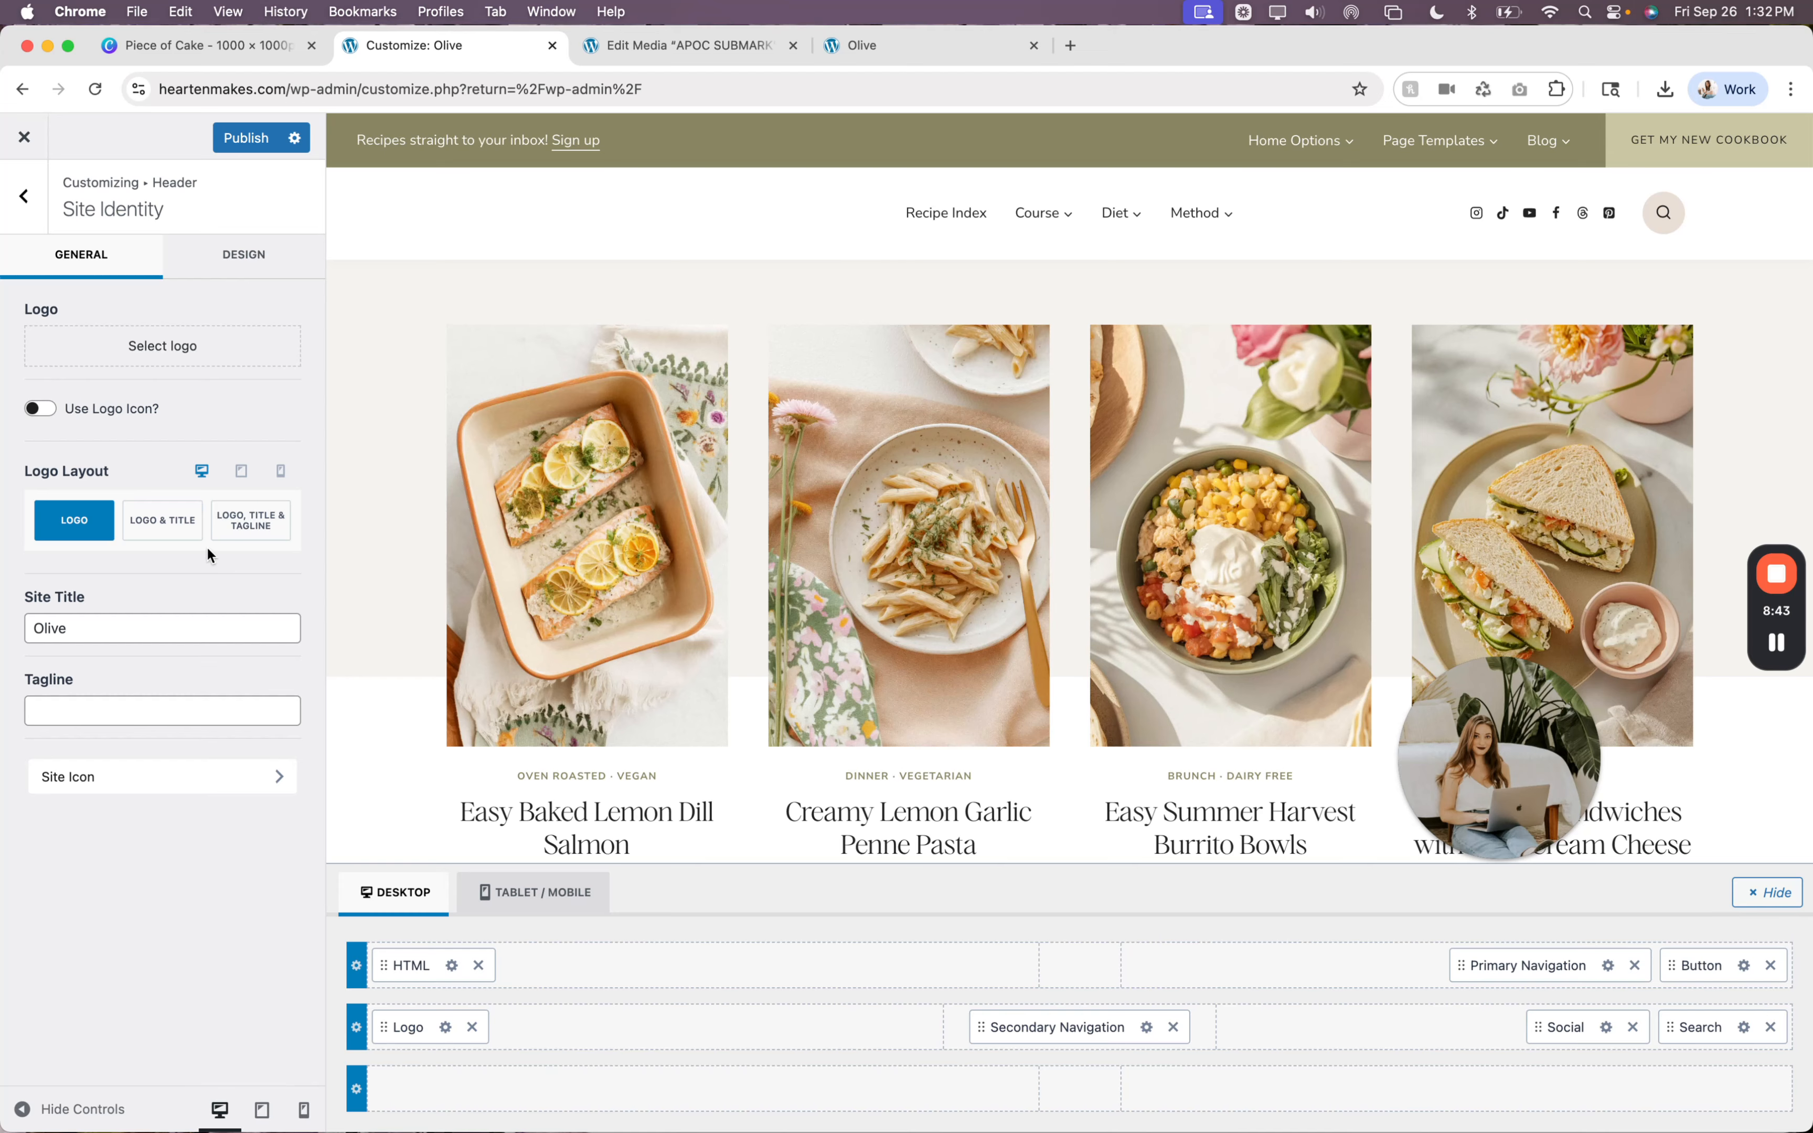
left_click(162, 523)
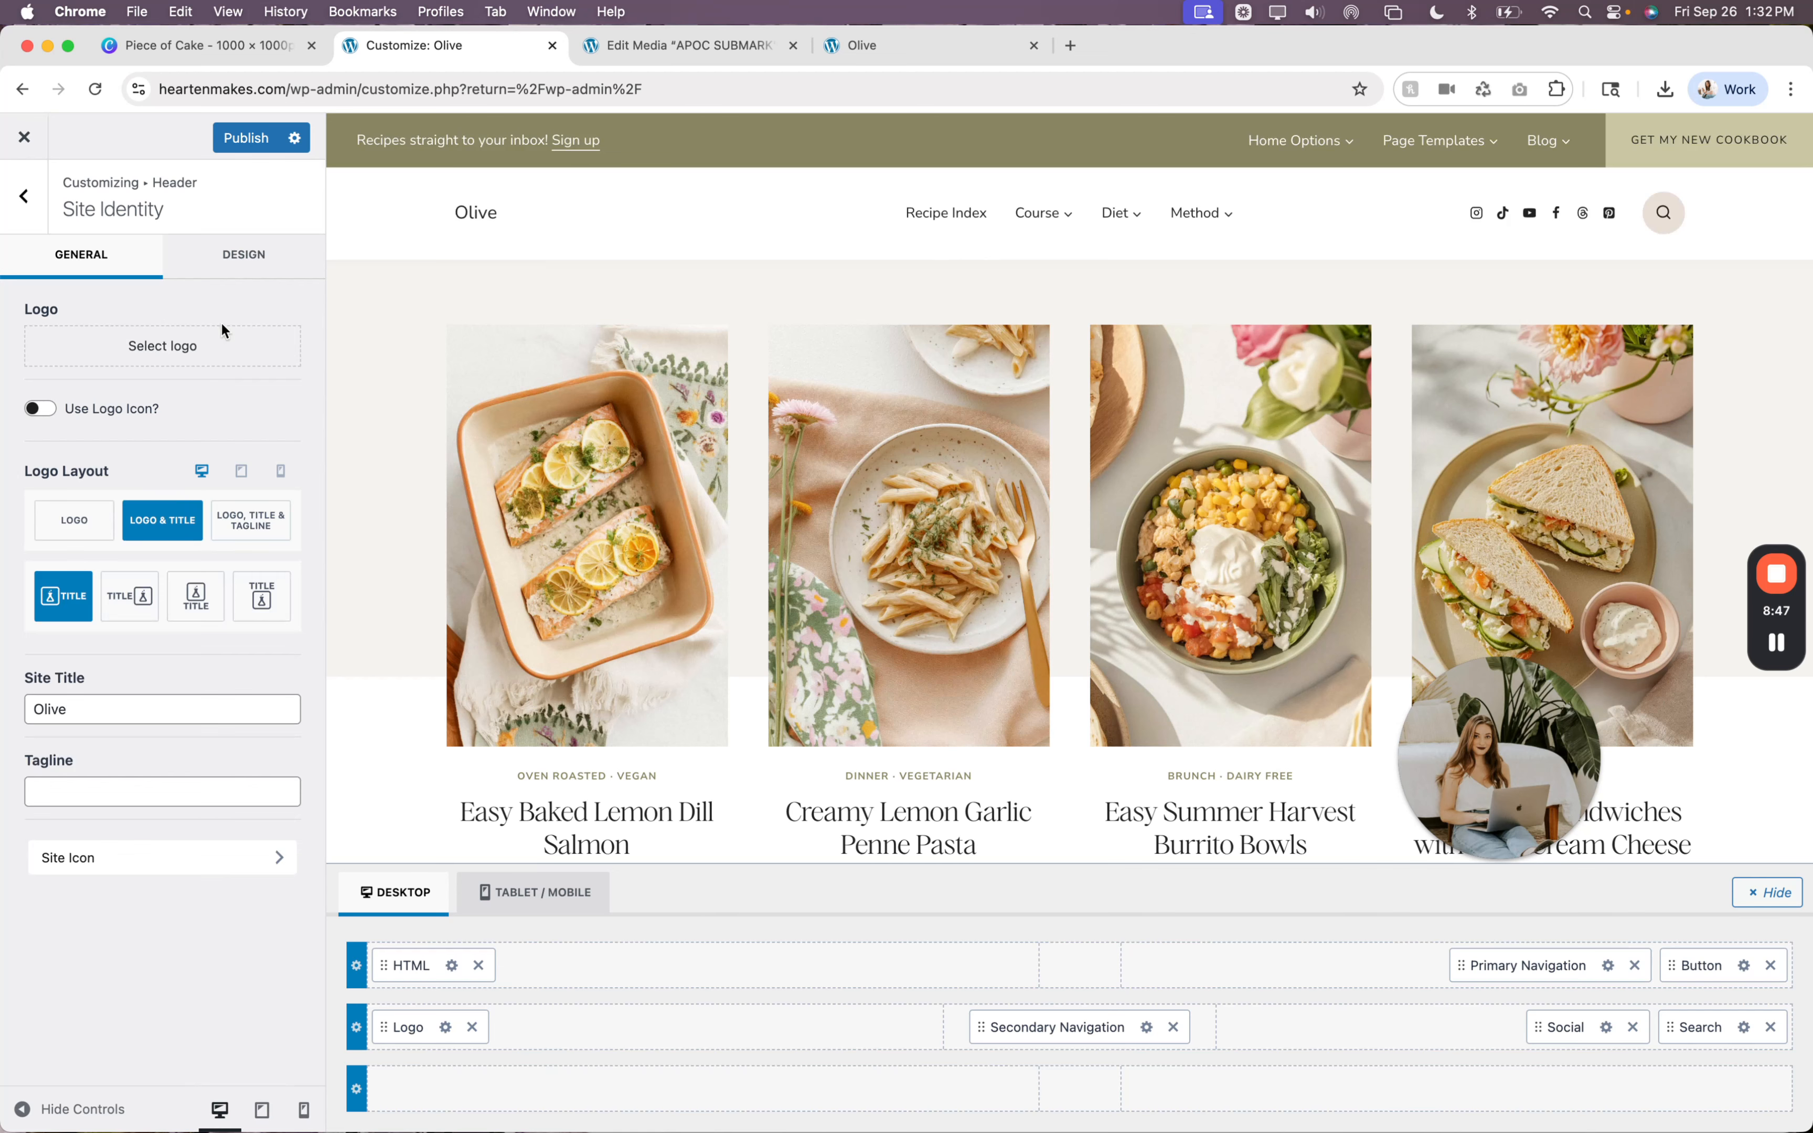
double_click(86, 705)
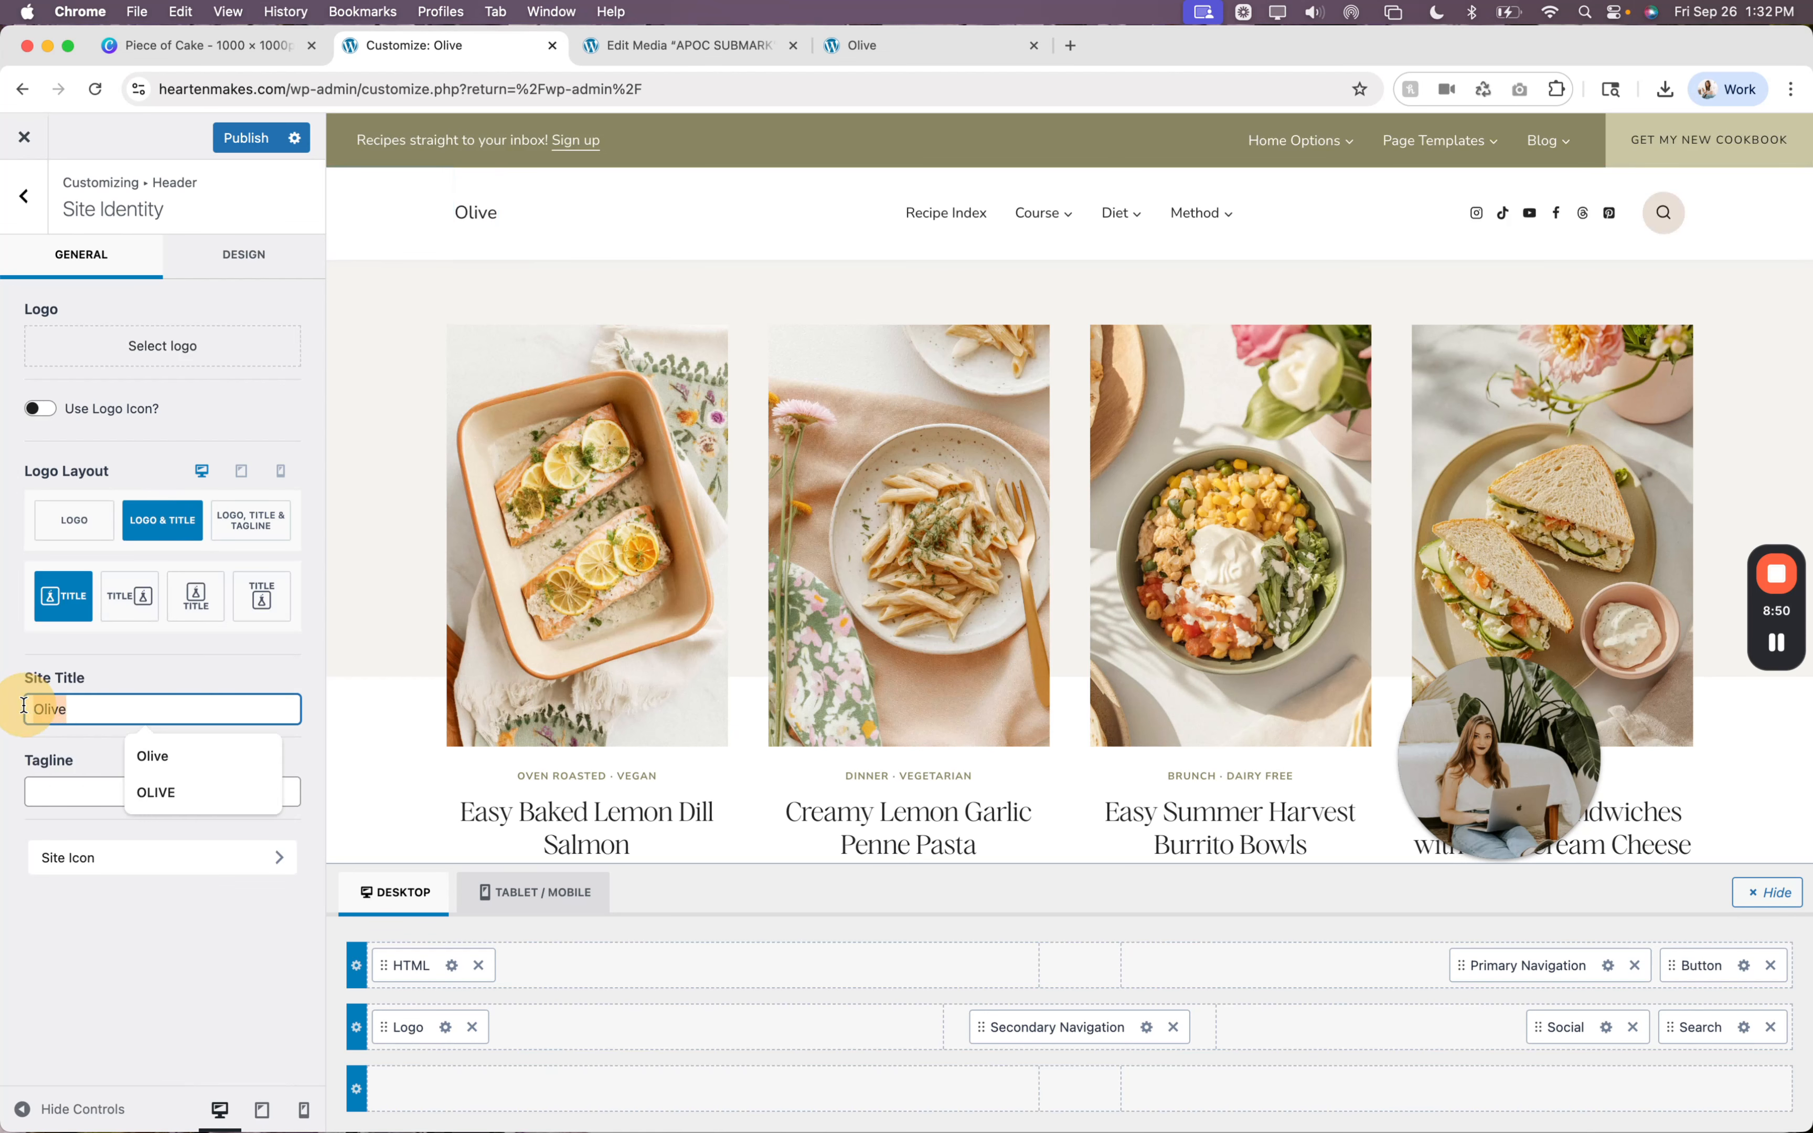
Set the site title's desktop font size to 42 px and its text transform to uppercase.
left_click(238, 271)
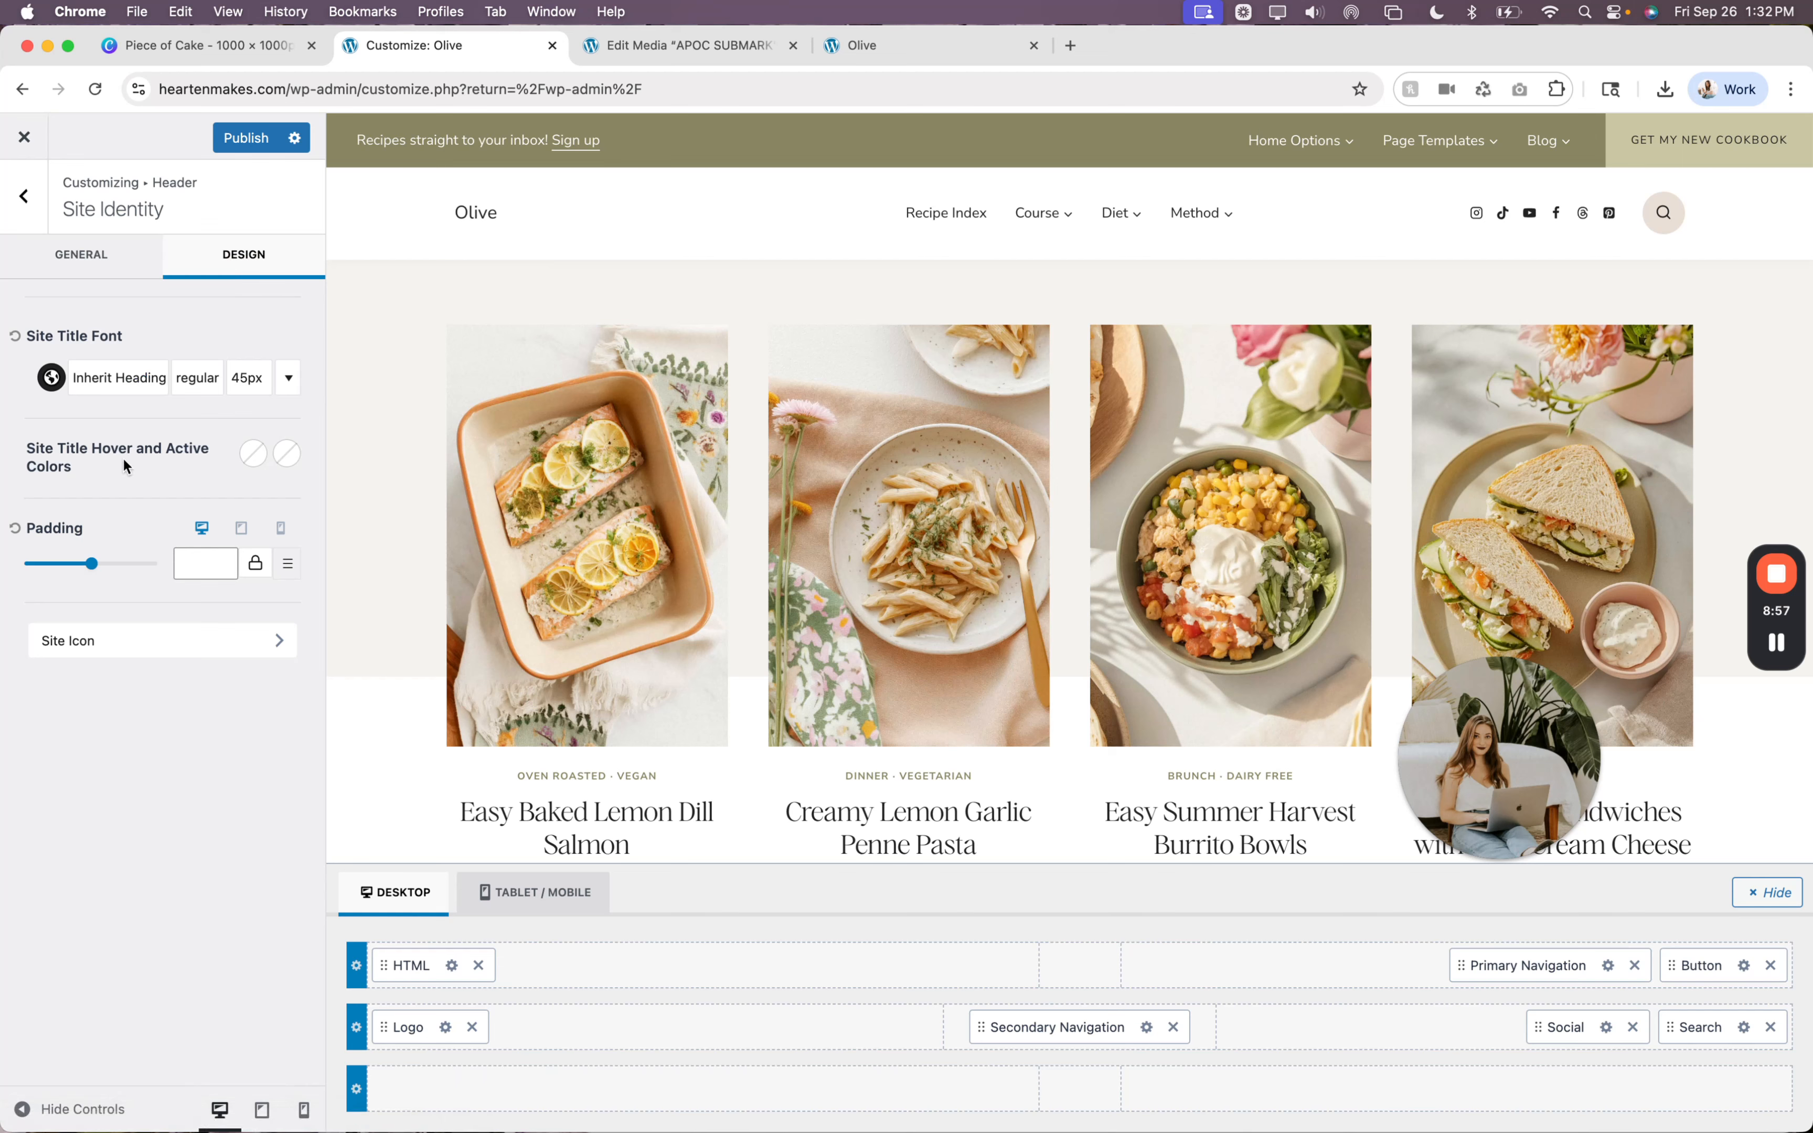
left_click(248, 378)
left_click(162, 523)
left_click(162, 523)
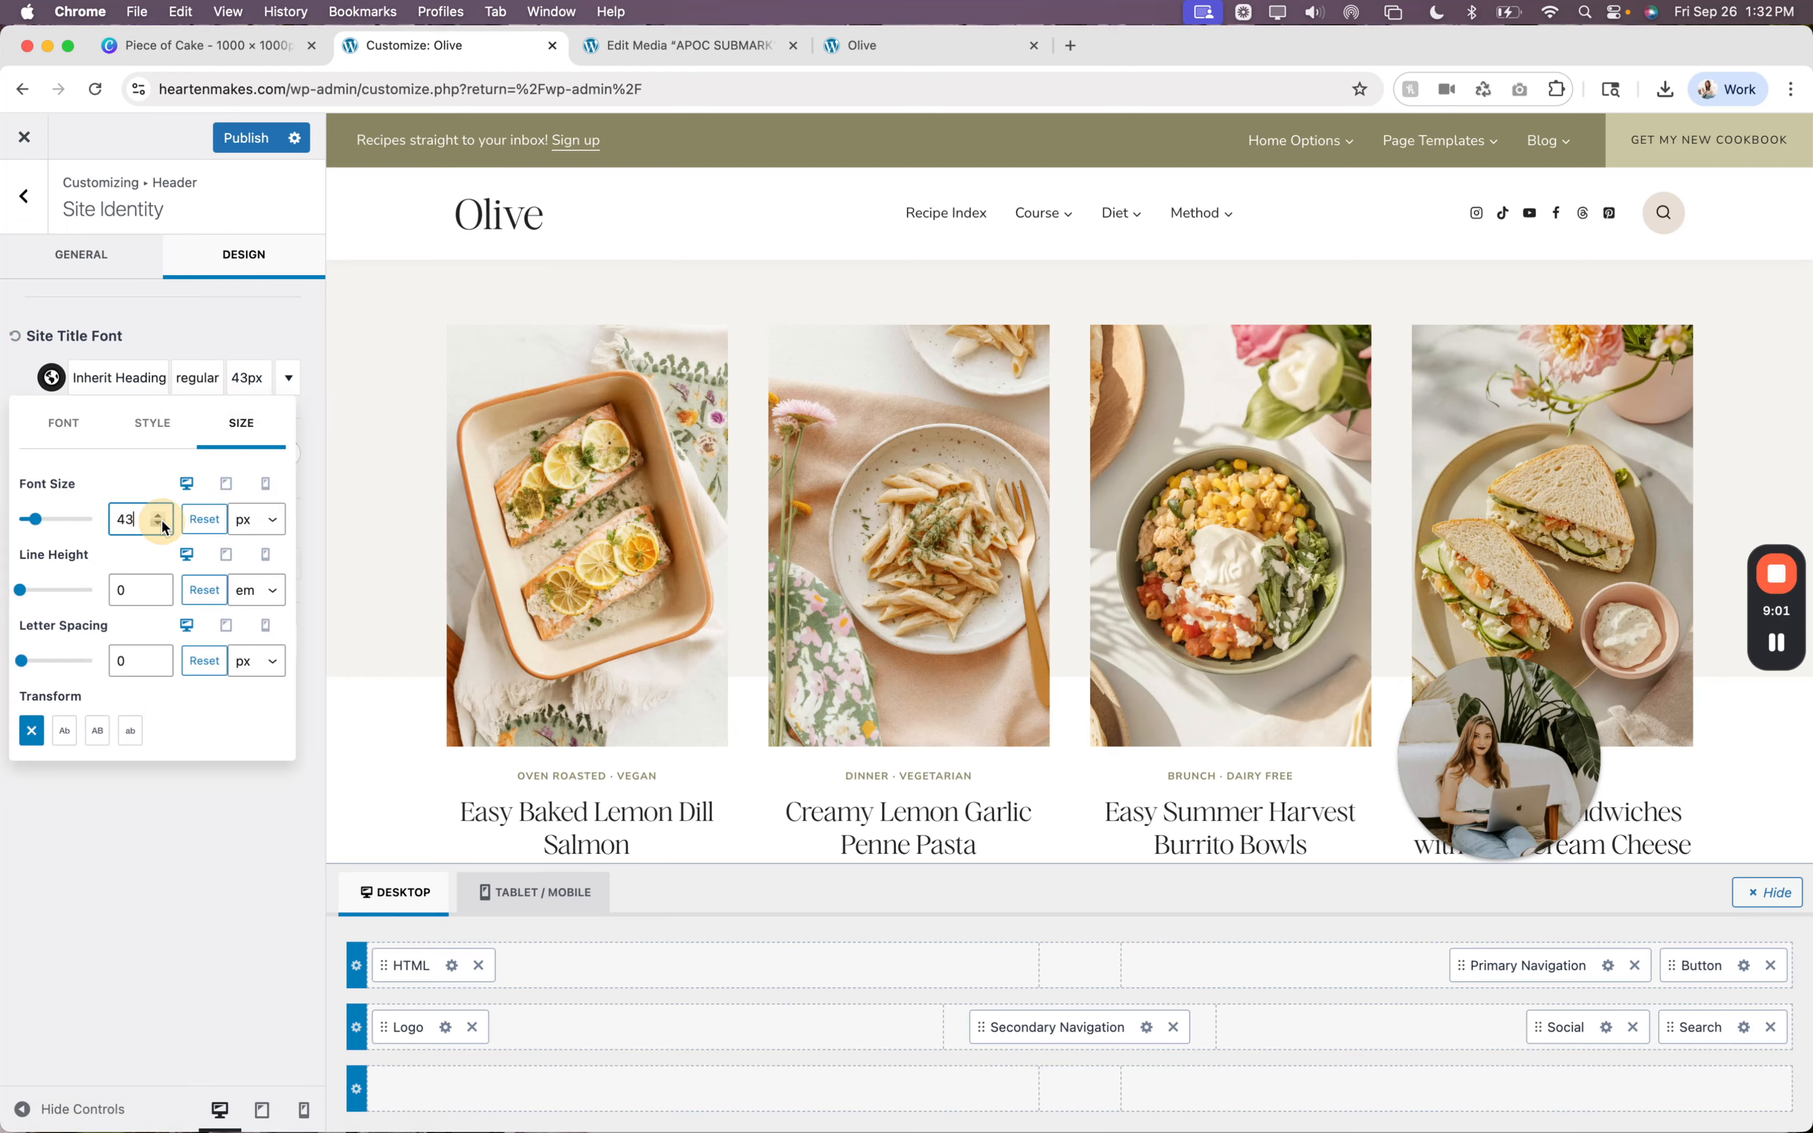
left_click(161, 523)
left_click(162, 522)
left_click(161, 523)
left_click(159, 515)
left_click(159, 514)
left_click(97, 731)
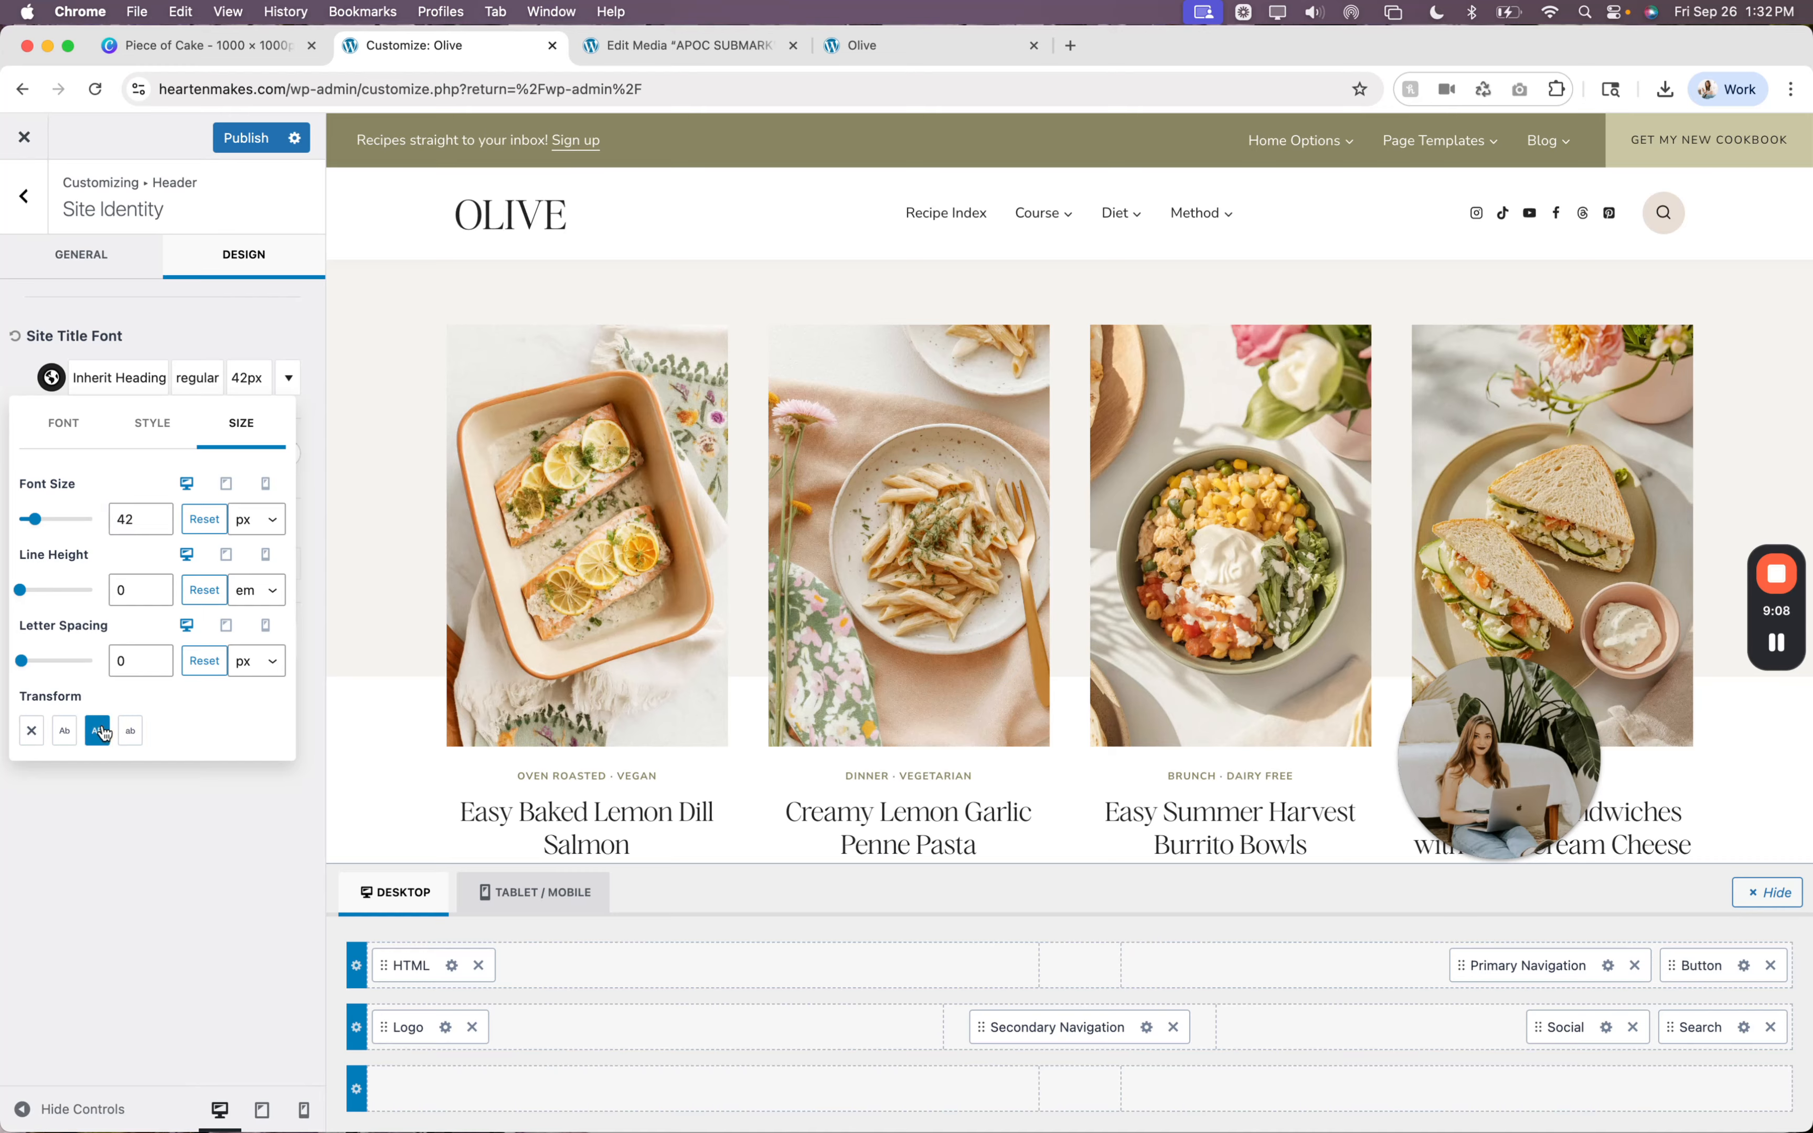
Set the site title's desktop letter spacing to 4 px after trying 3 px, and close the font settings.
double_click(141, 661)
type("3")
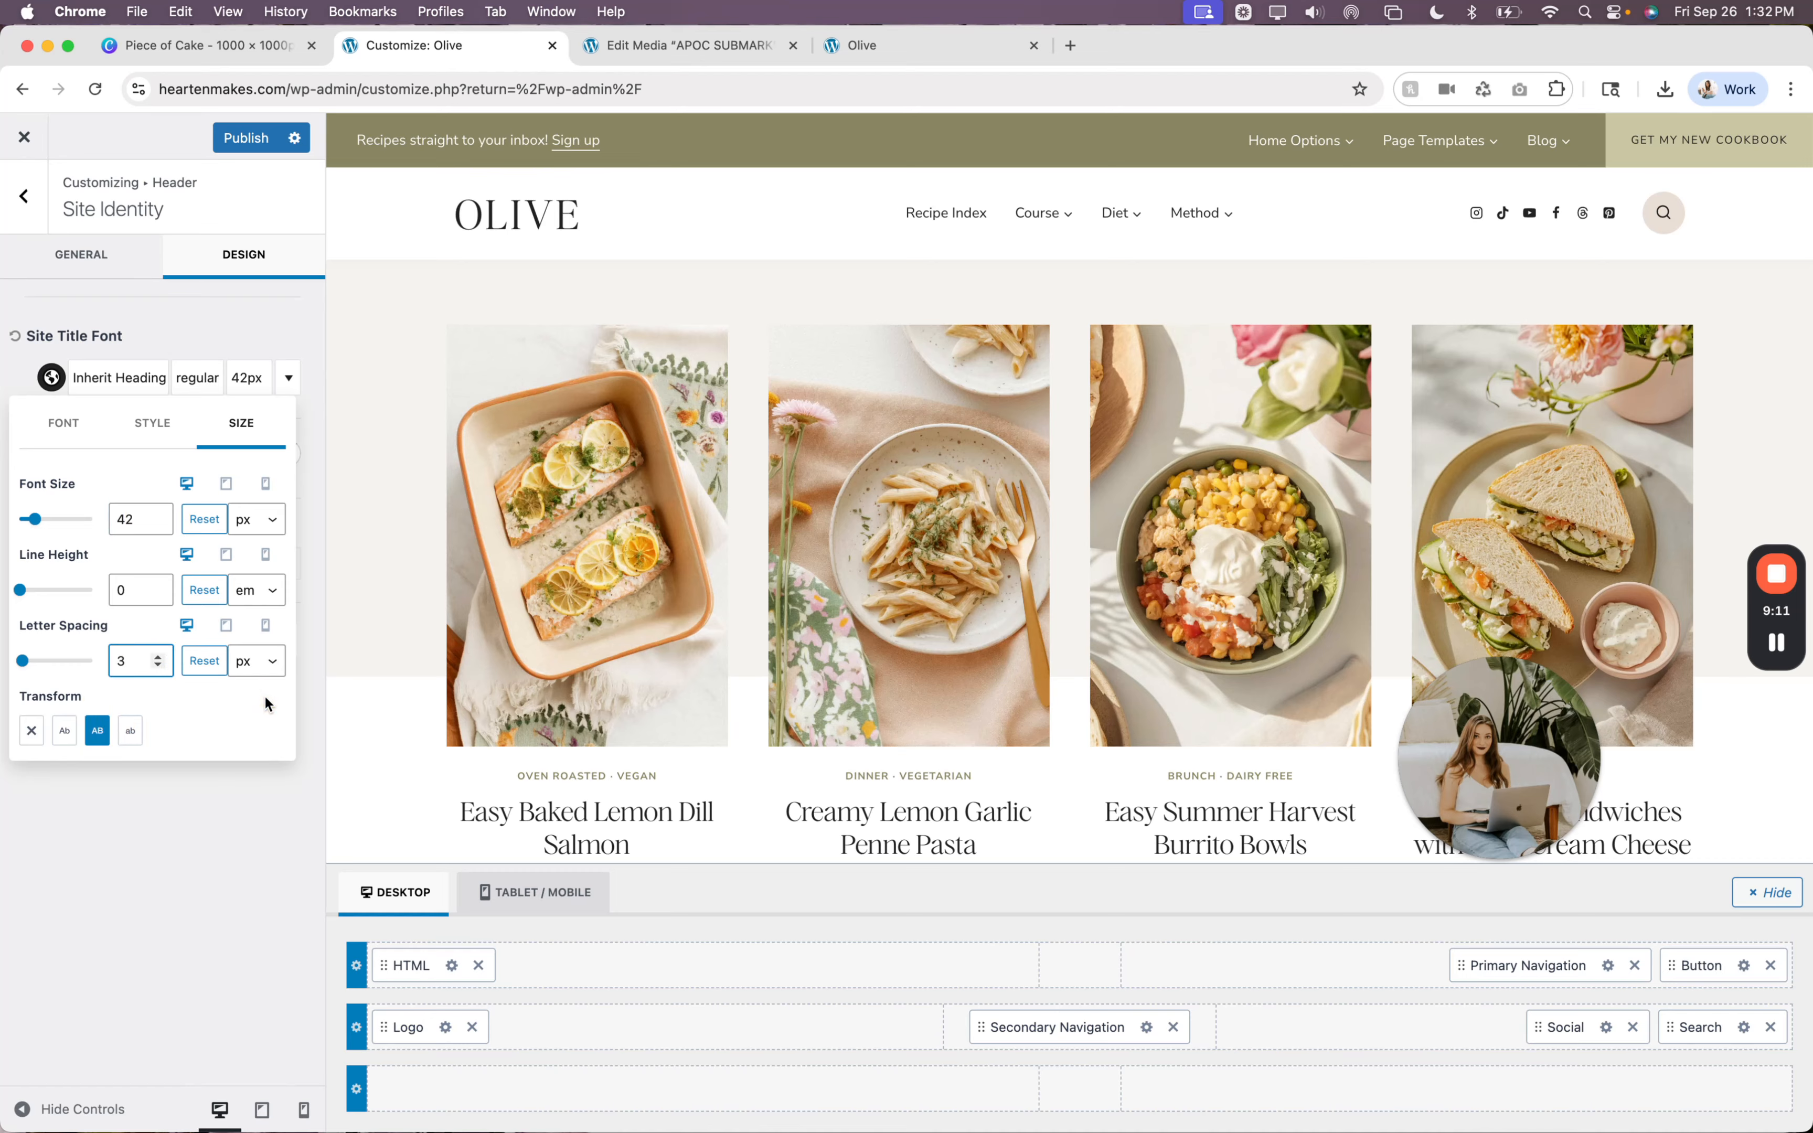
left_click(158, 656)
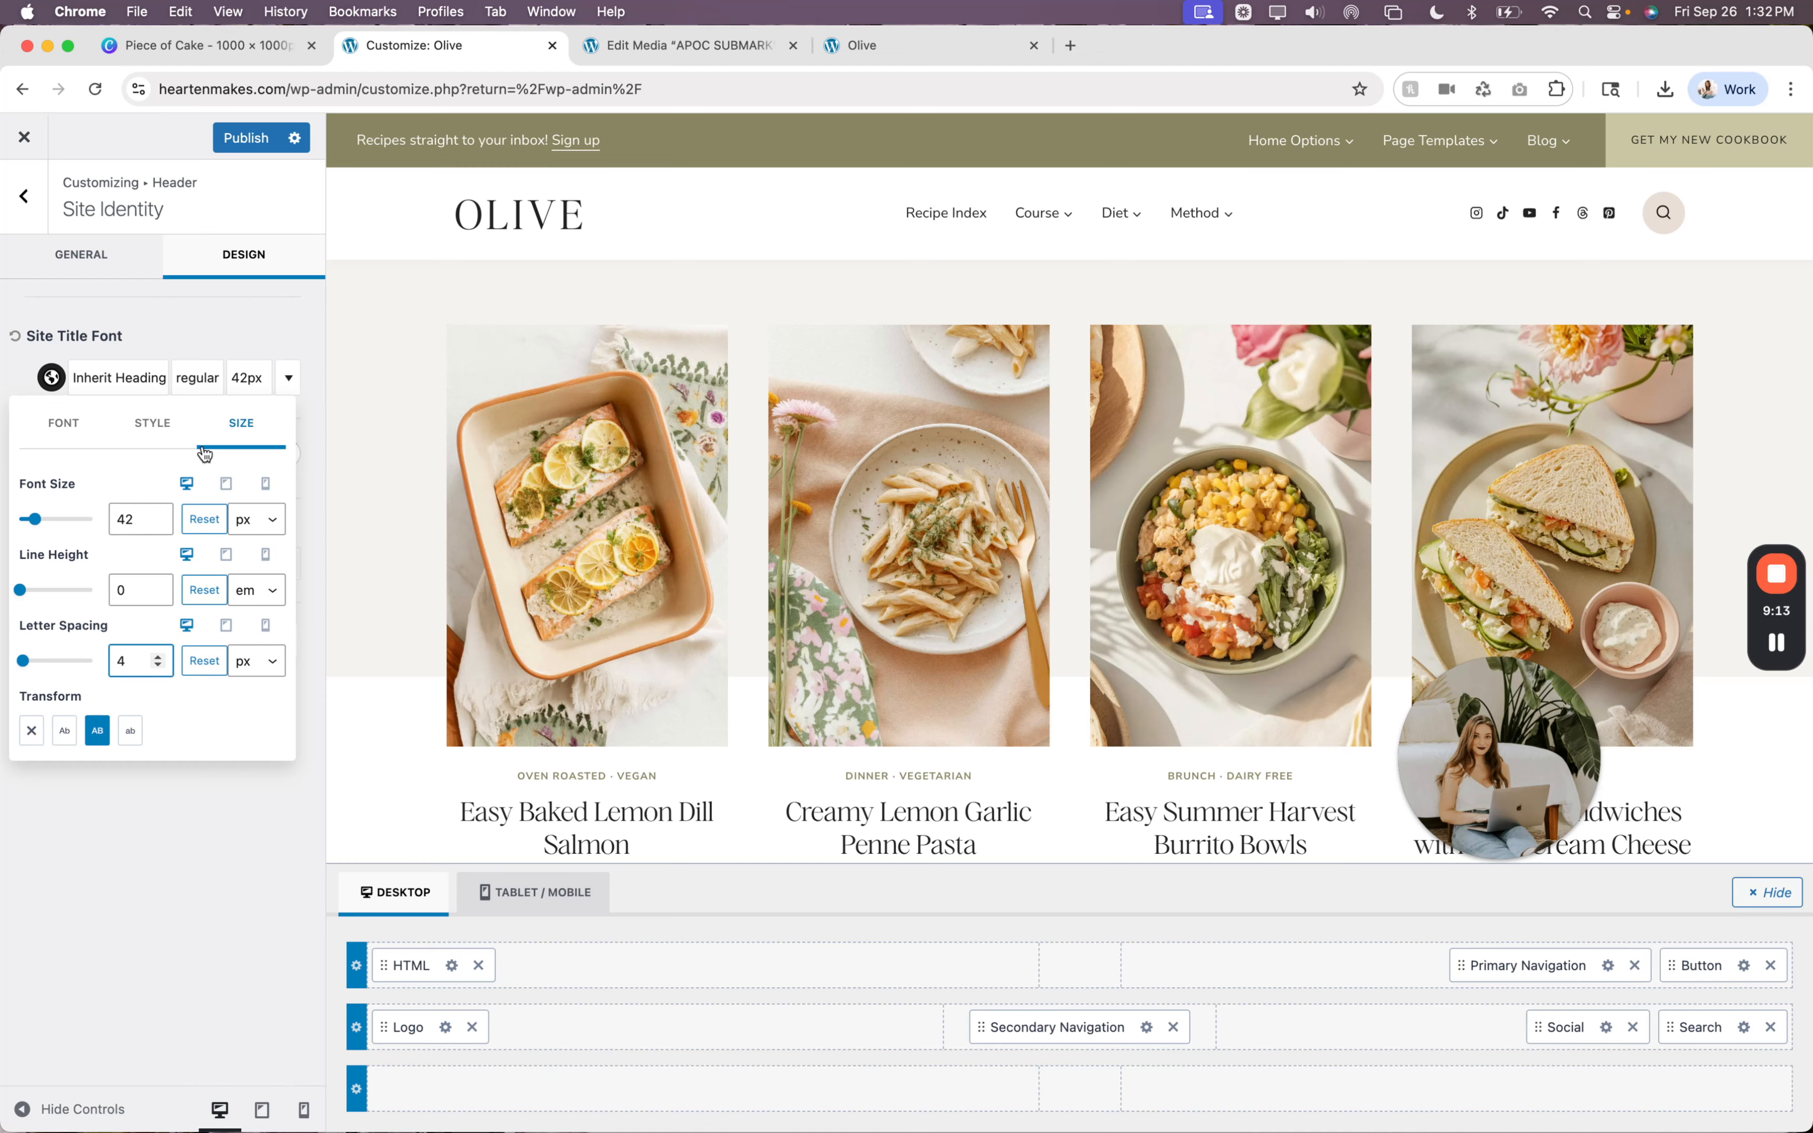
left_click(172, 346)
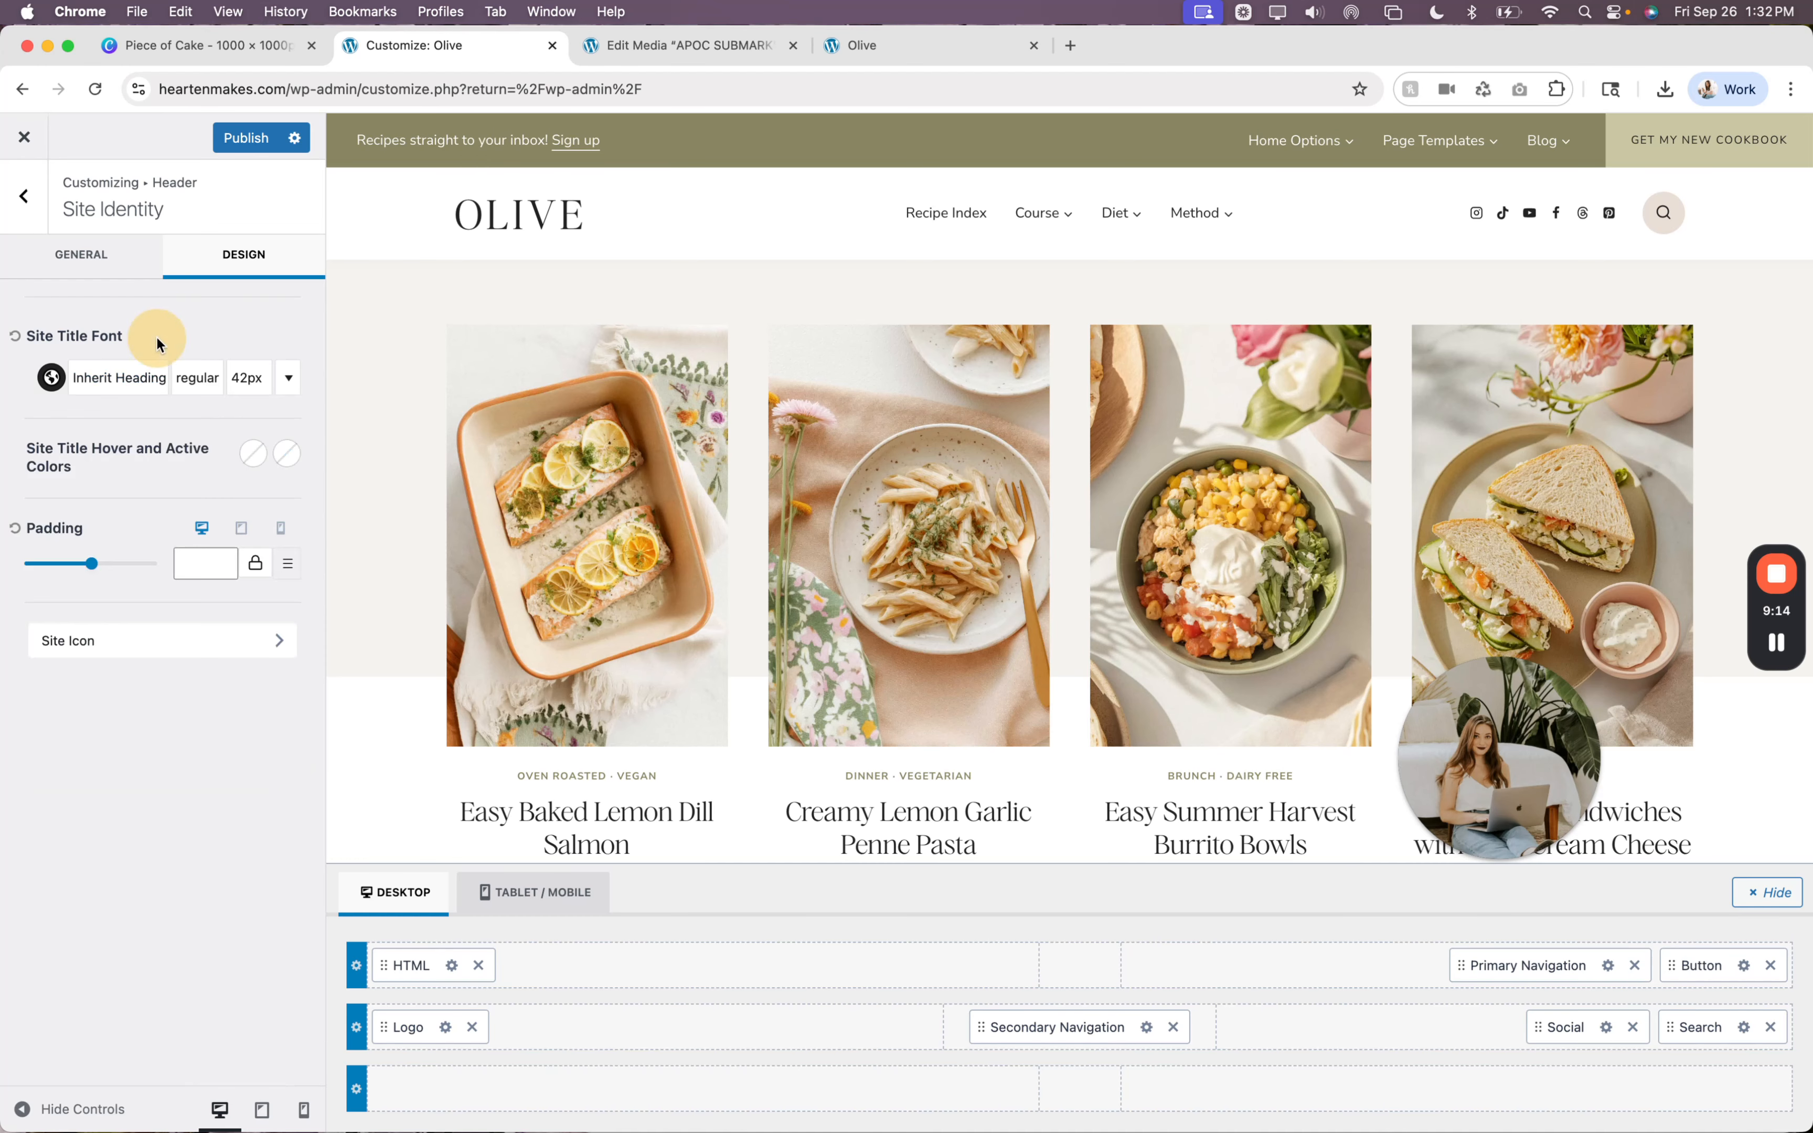
Set the site title's font family to "HM Citrine", Georgia after trying Helvetica, sans-serif.
left_click(135, 377)
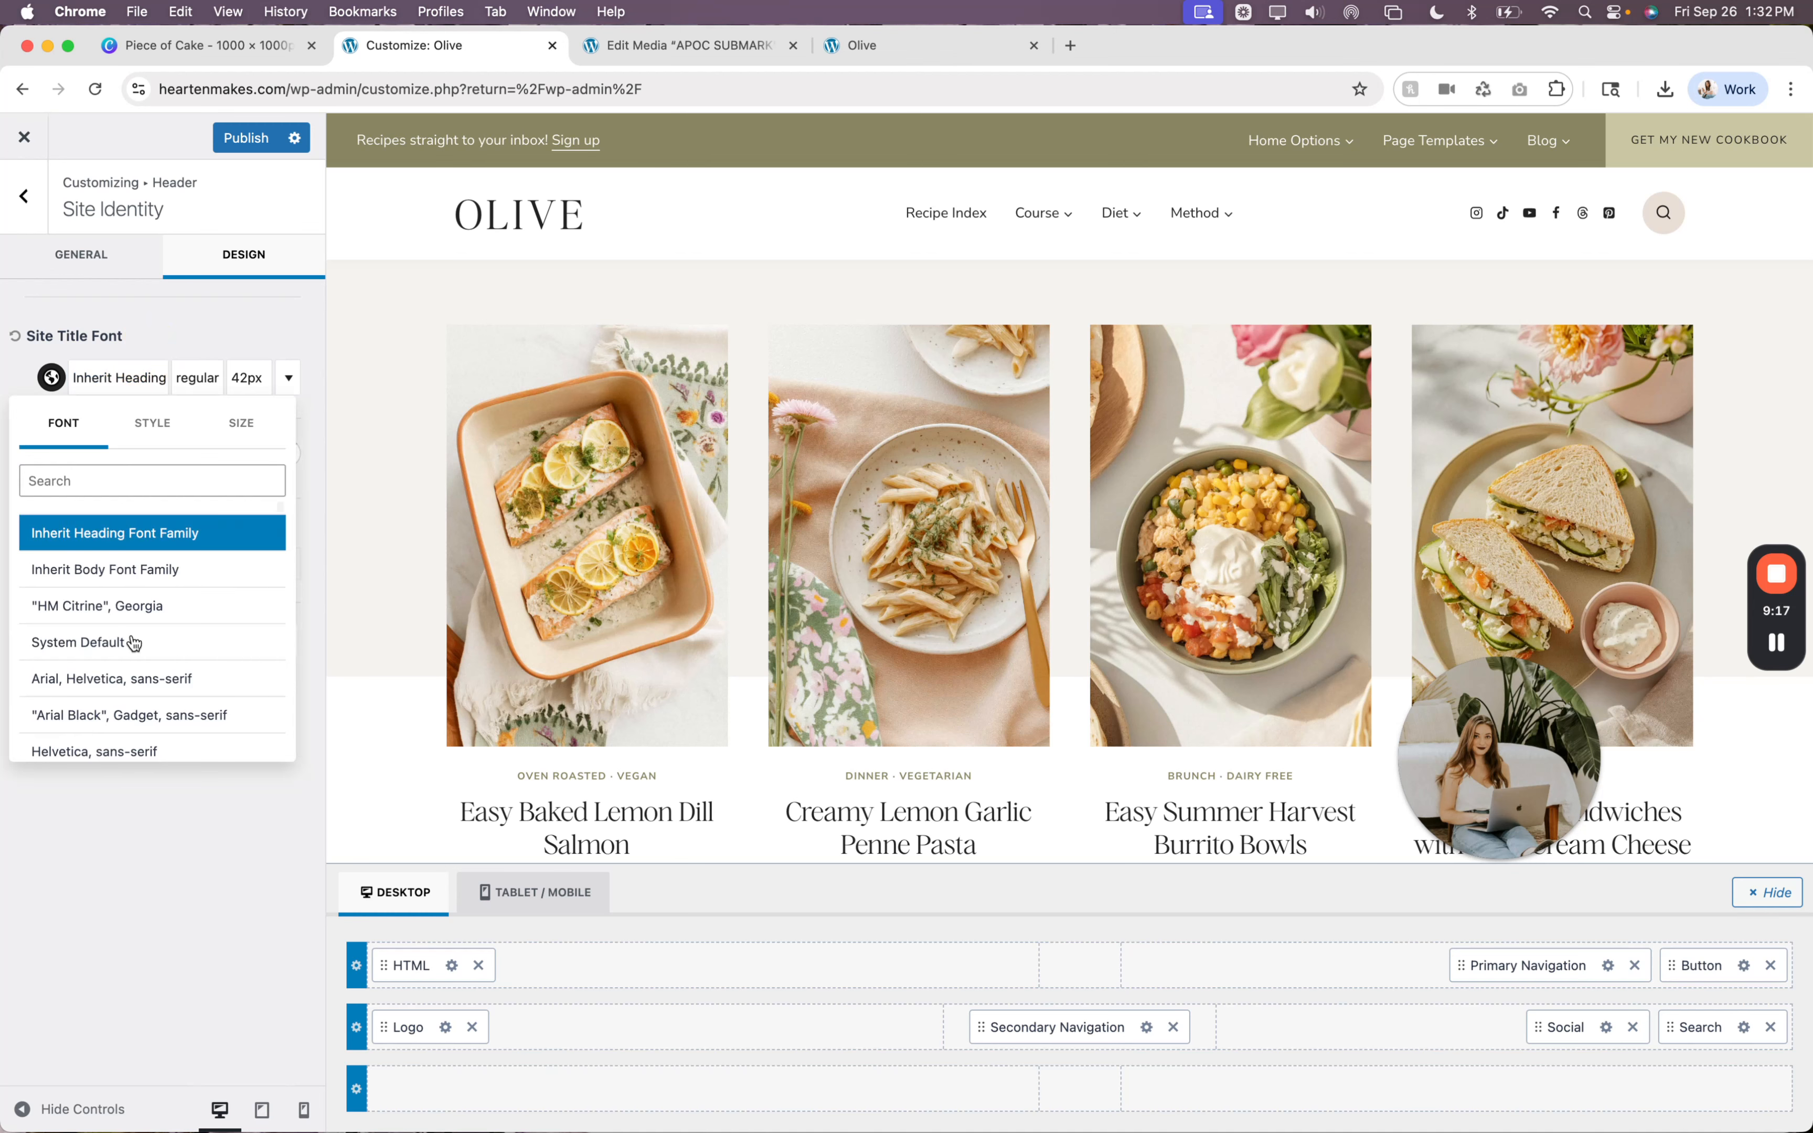
left_click(91, 609)
scroll(91, 608, "down", 4)
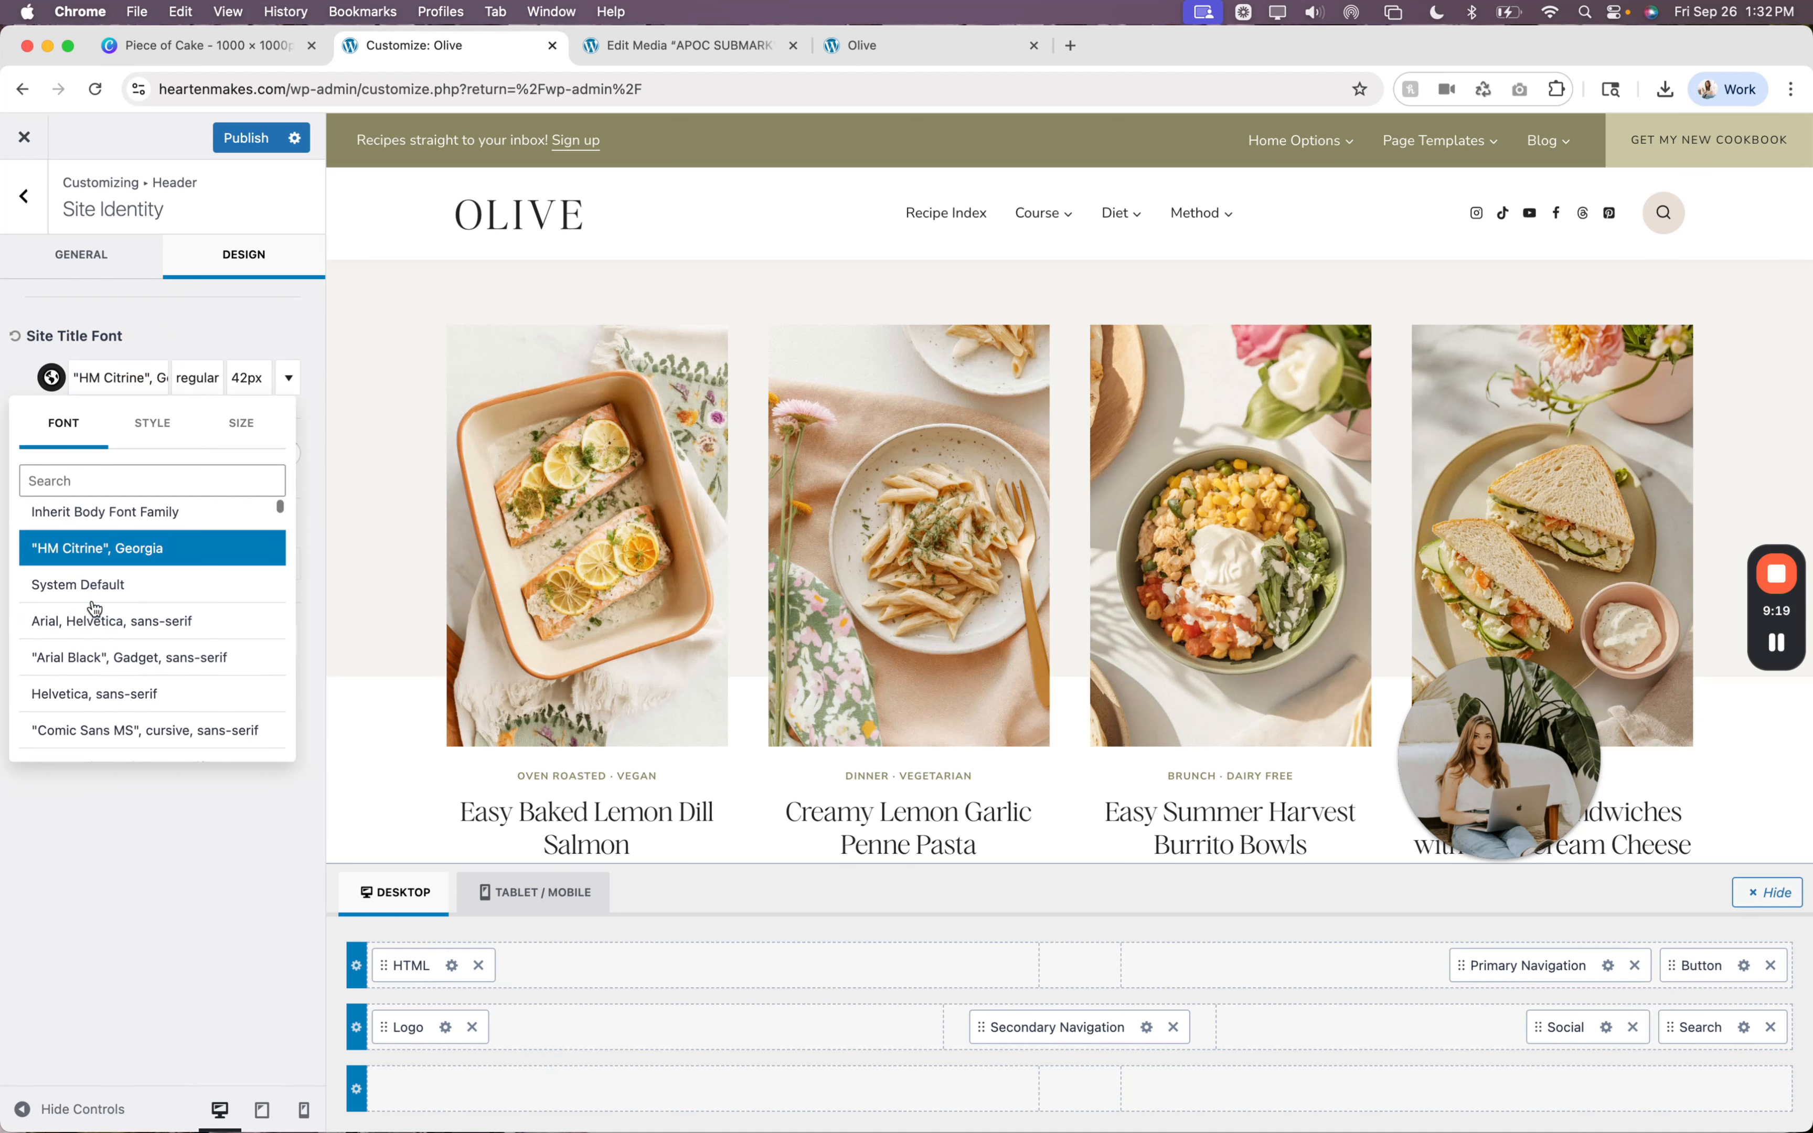
left_click(95, 603)
scroll(95, 607, "up", 4)
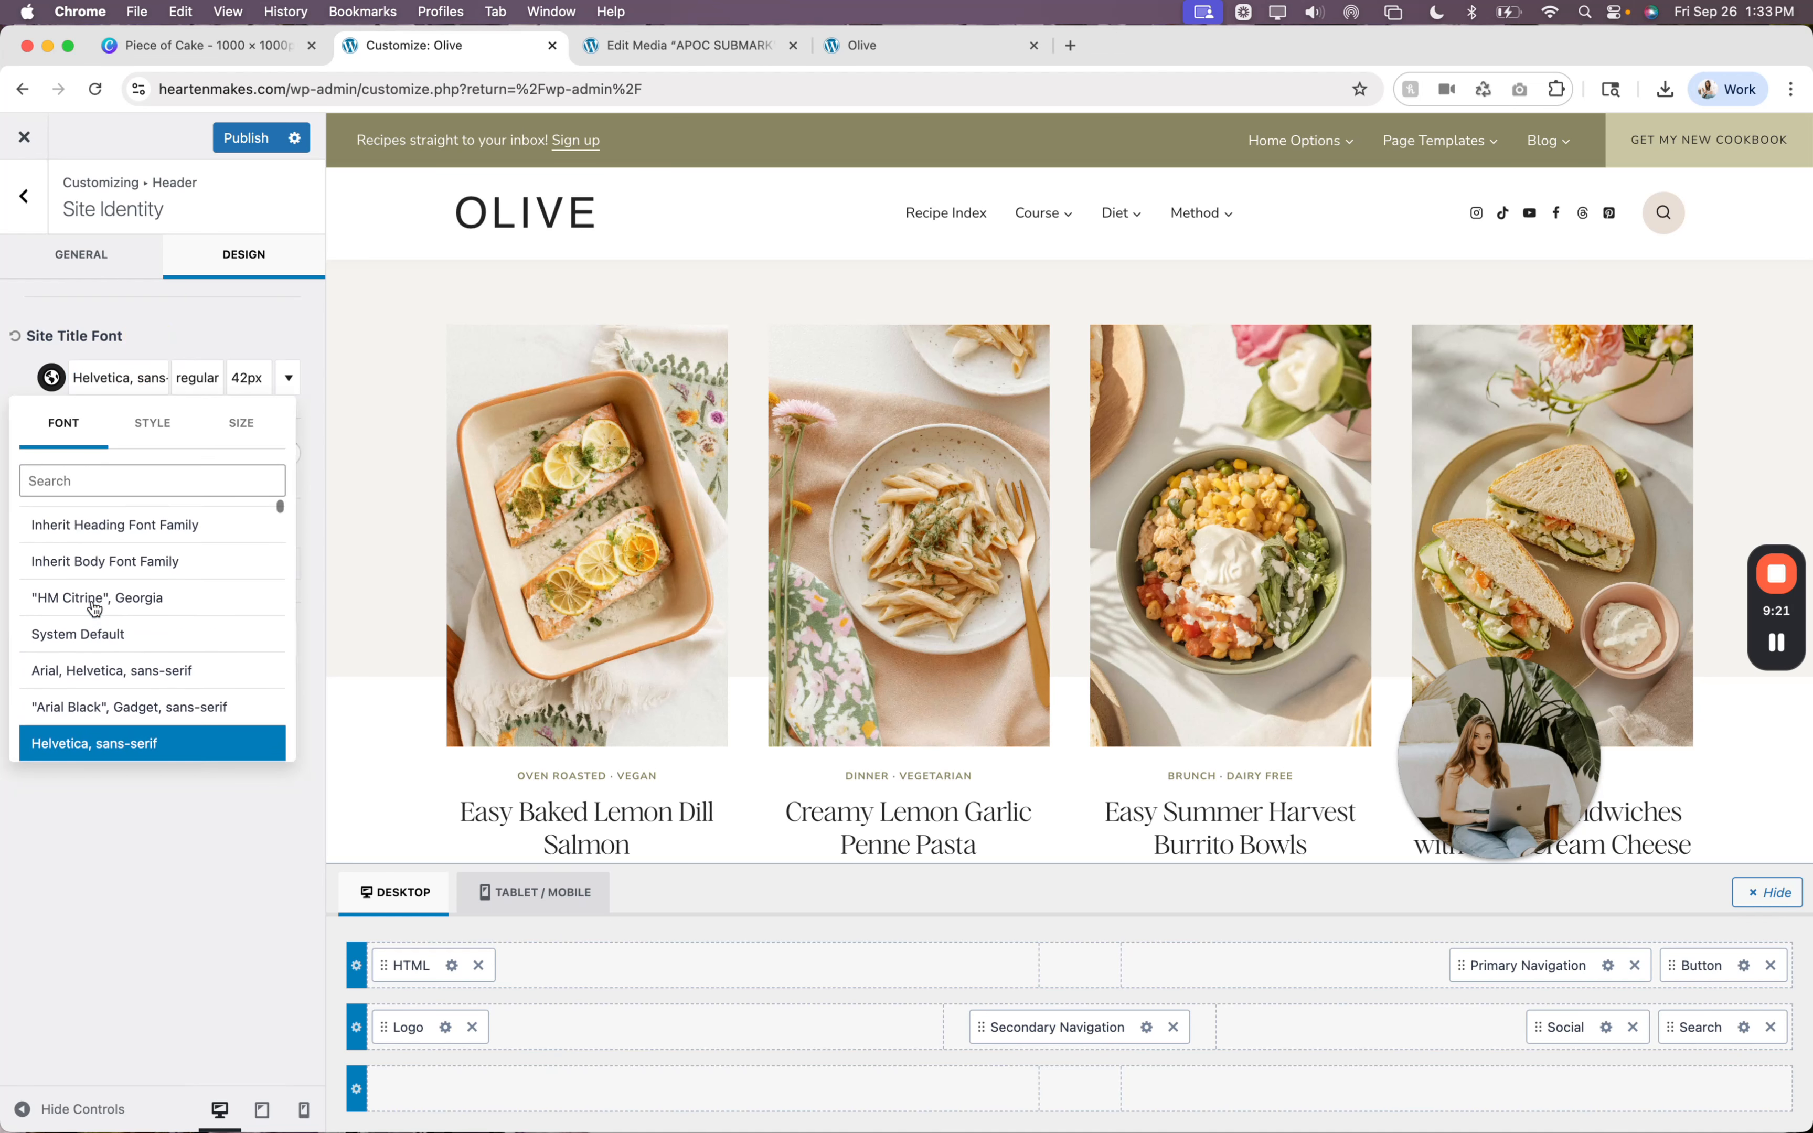
left_click(91, 609)
left_click(178, 347)
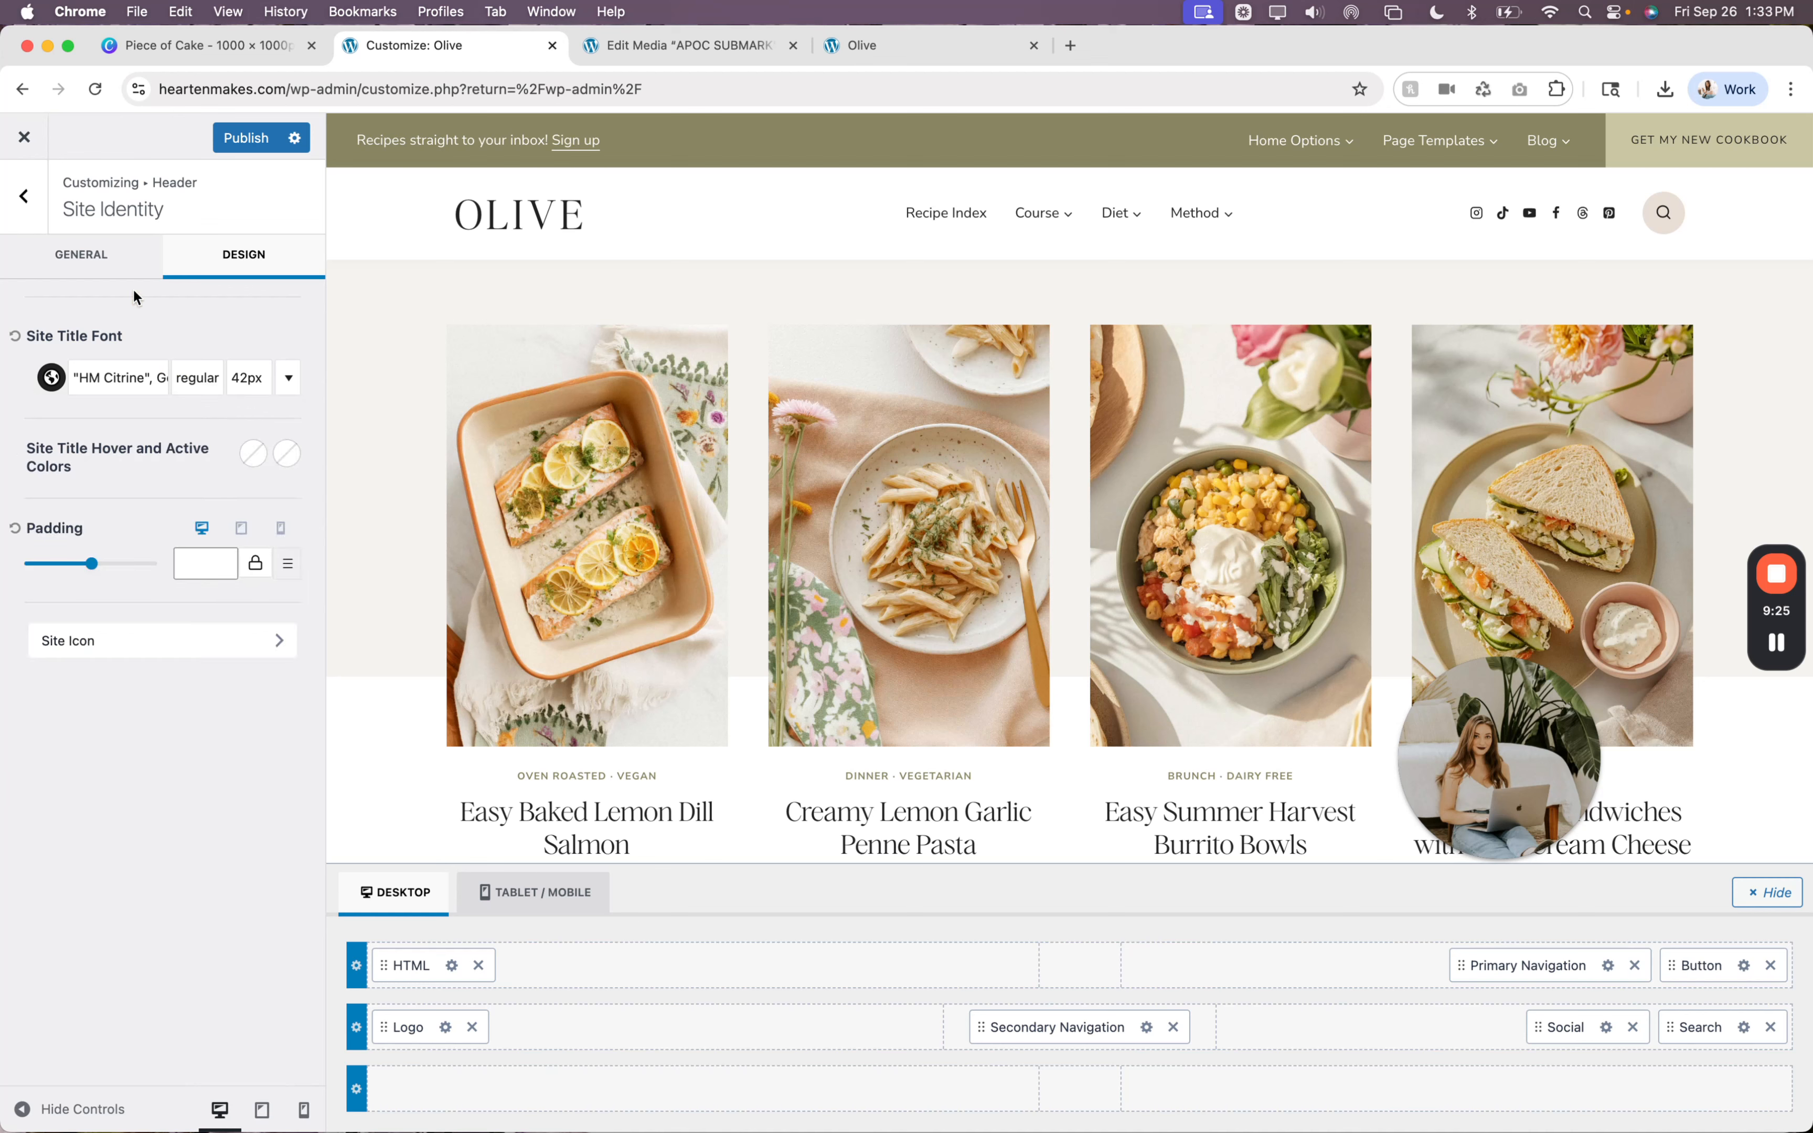
Set the APOC-FAVICON.png image from the media library as the site icon without cropping it, and publish the changes.
left_click(100, 255)
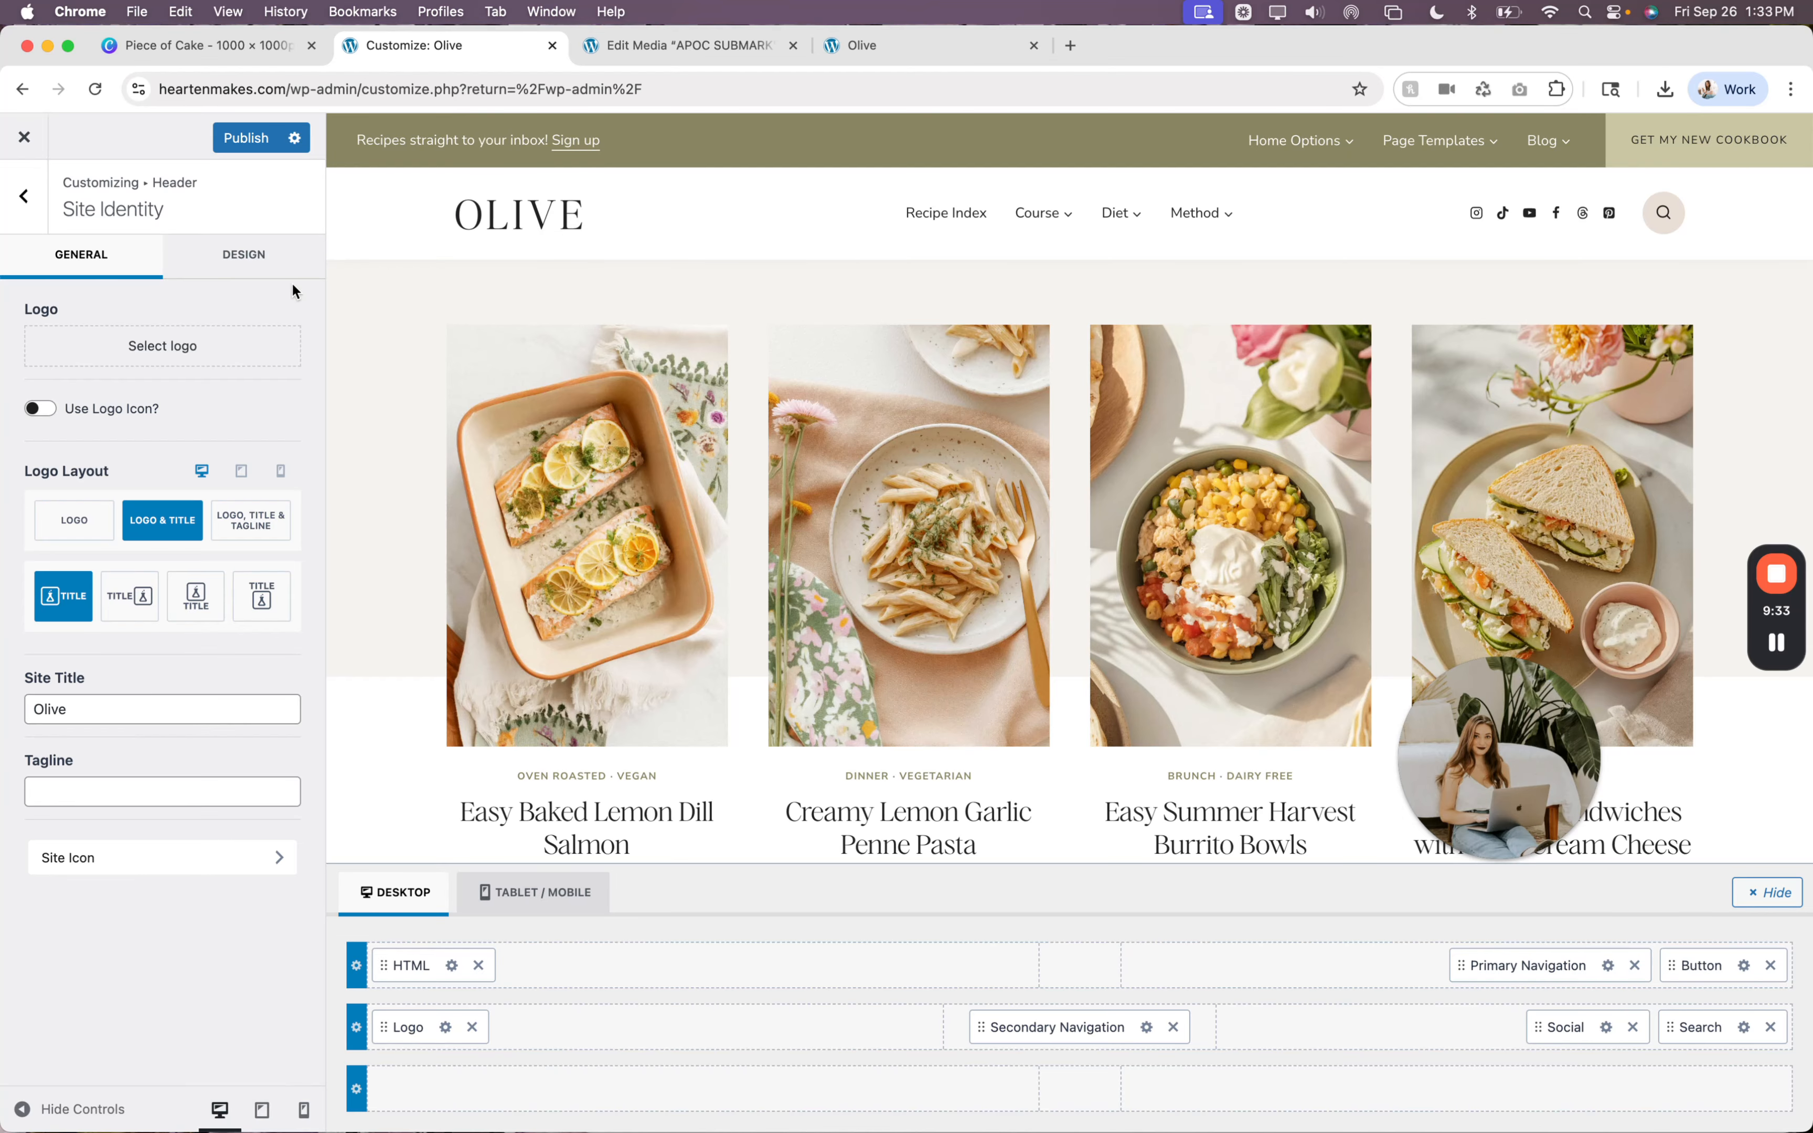
left_click(156, 859)
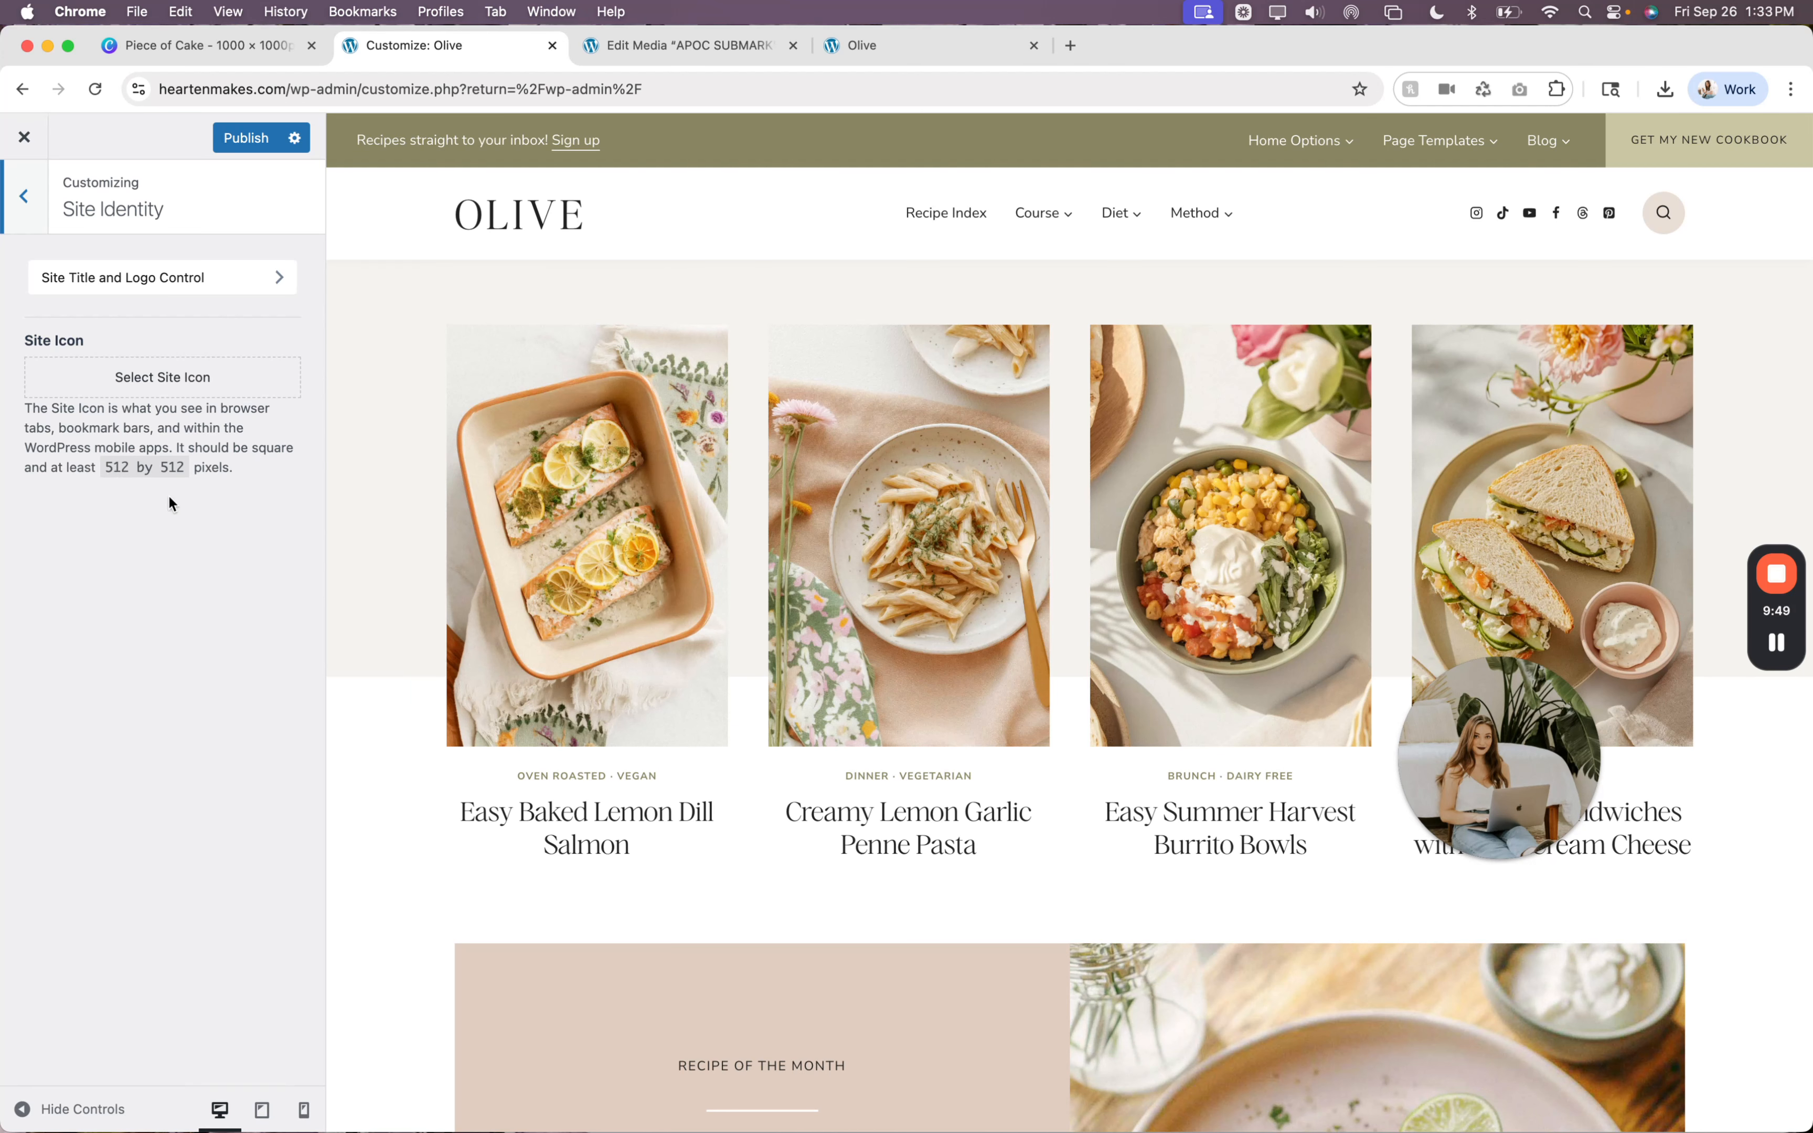
left_click(160, 387)
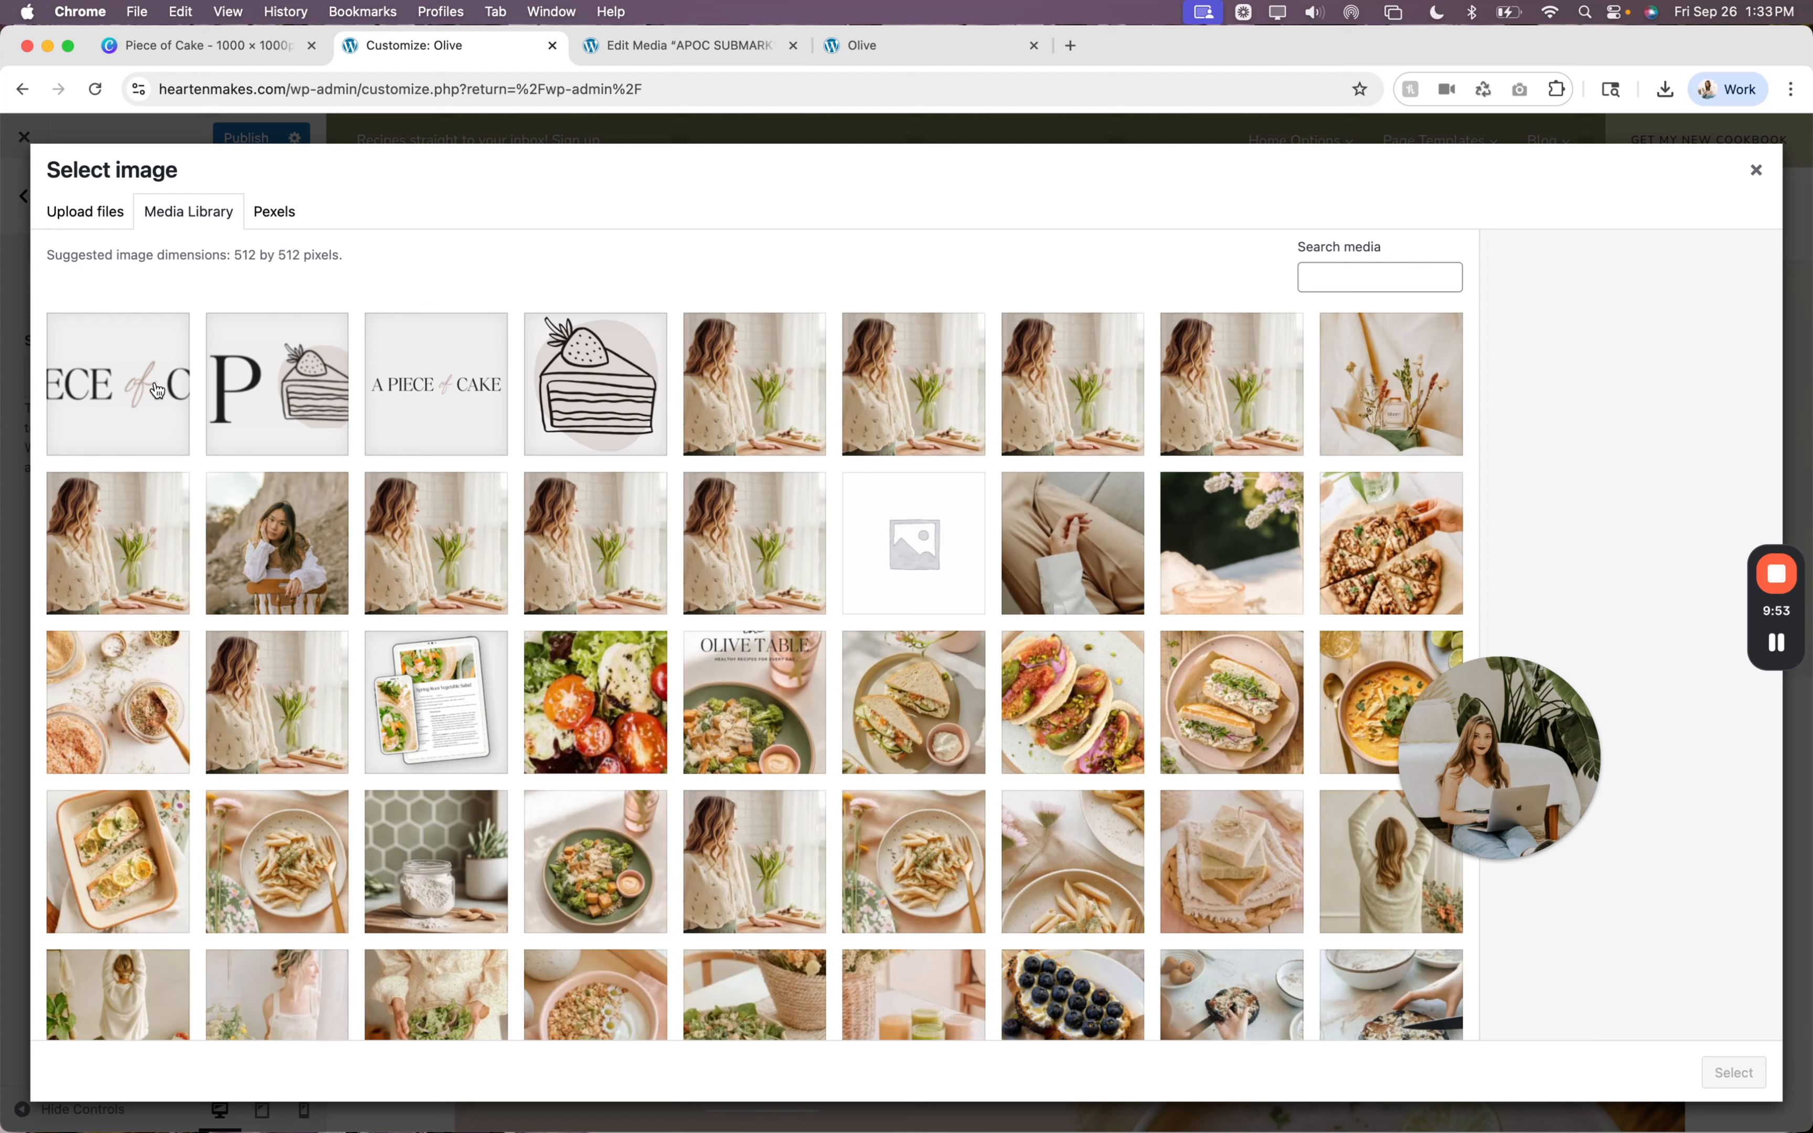
left_click(599, 370)
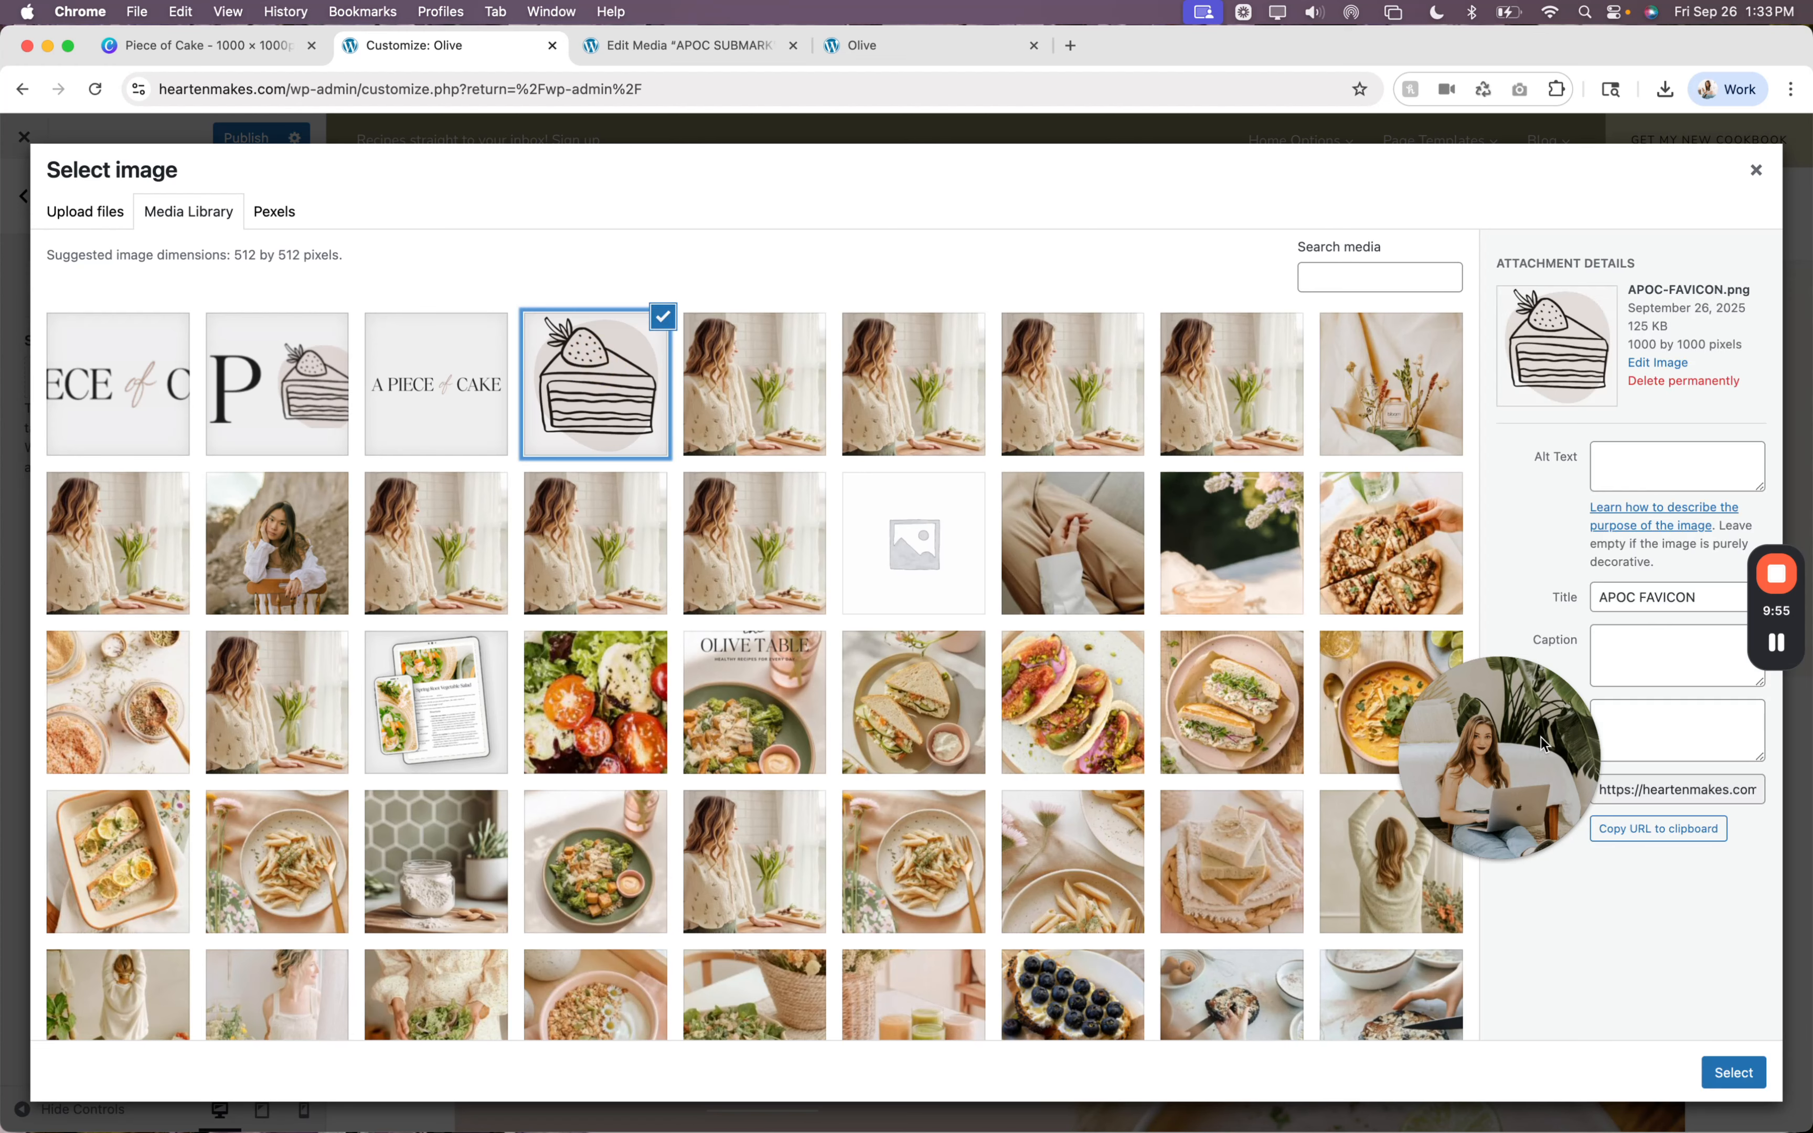
left_click_drag(1542, 737, 1216, 735)
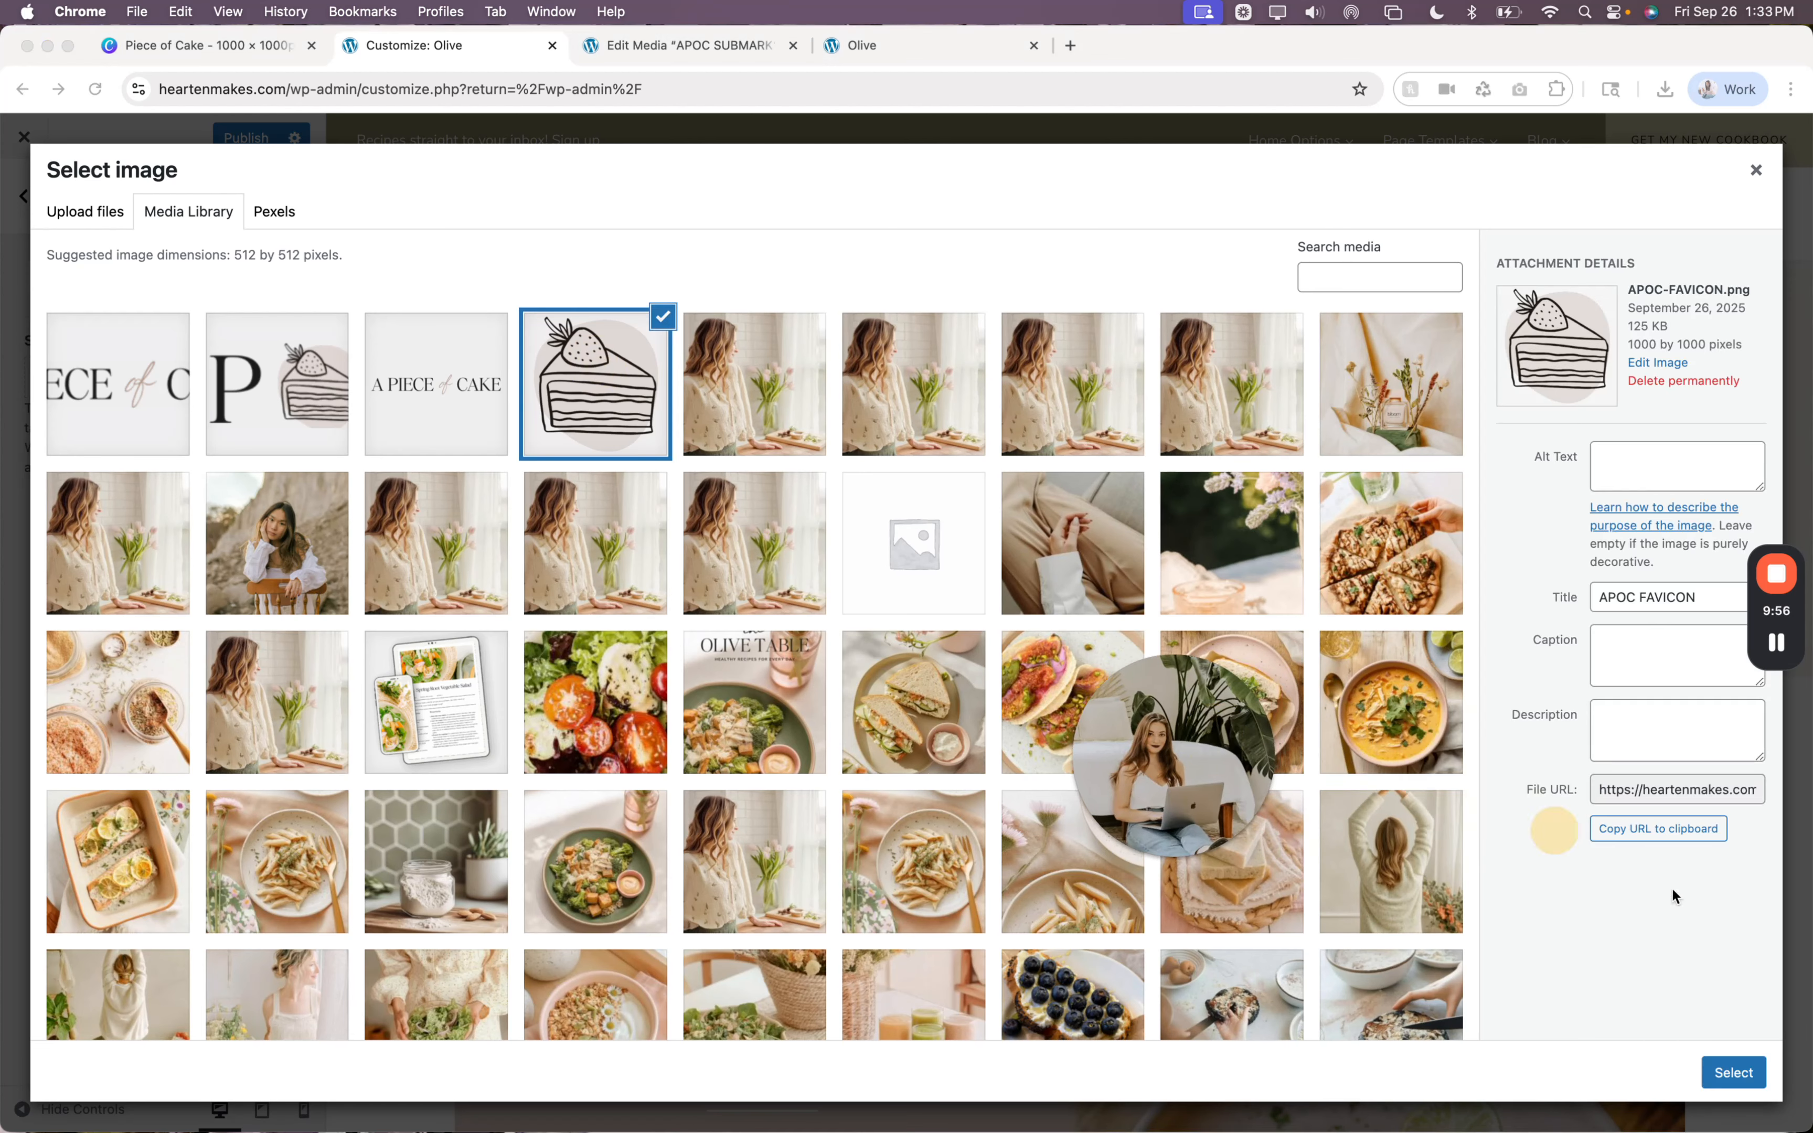
left_click(1733, 1073)
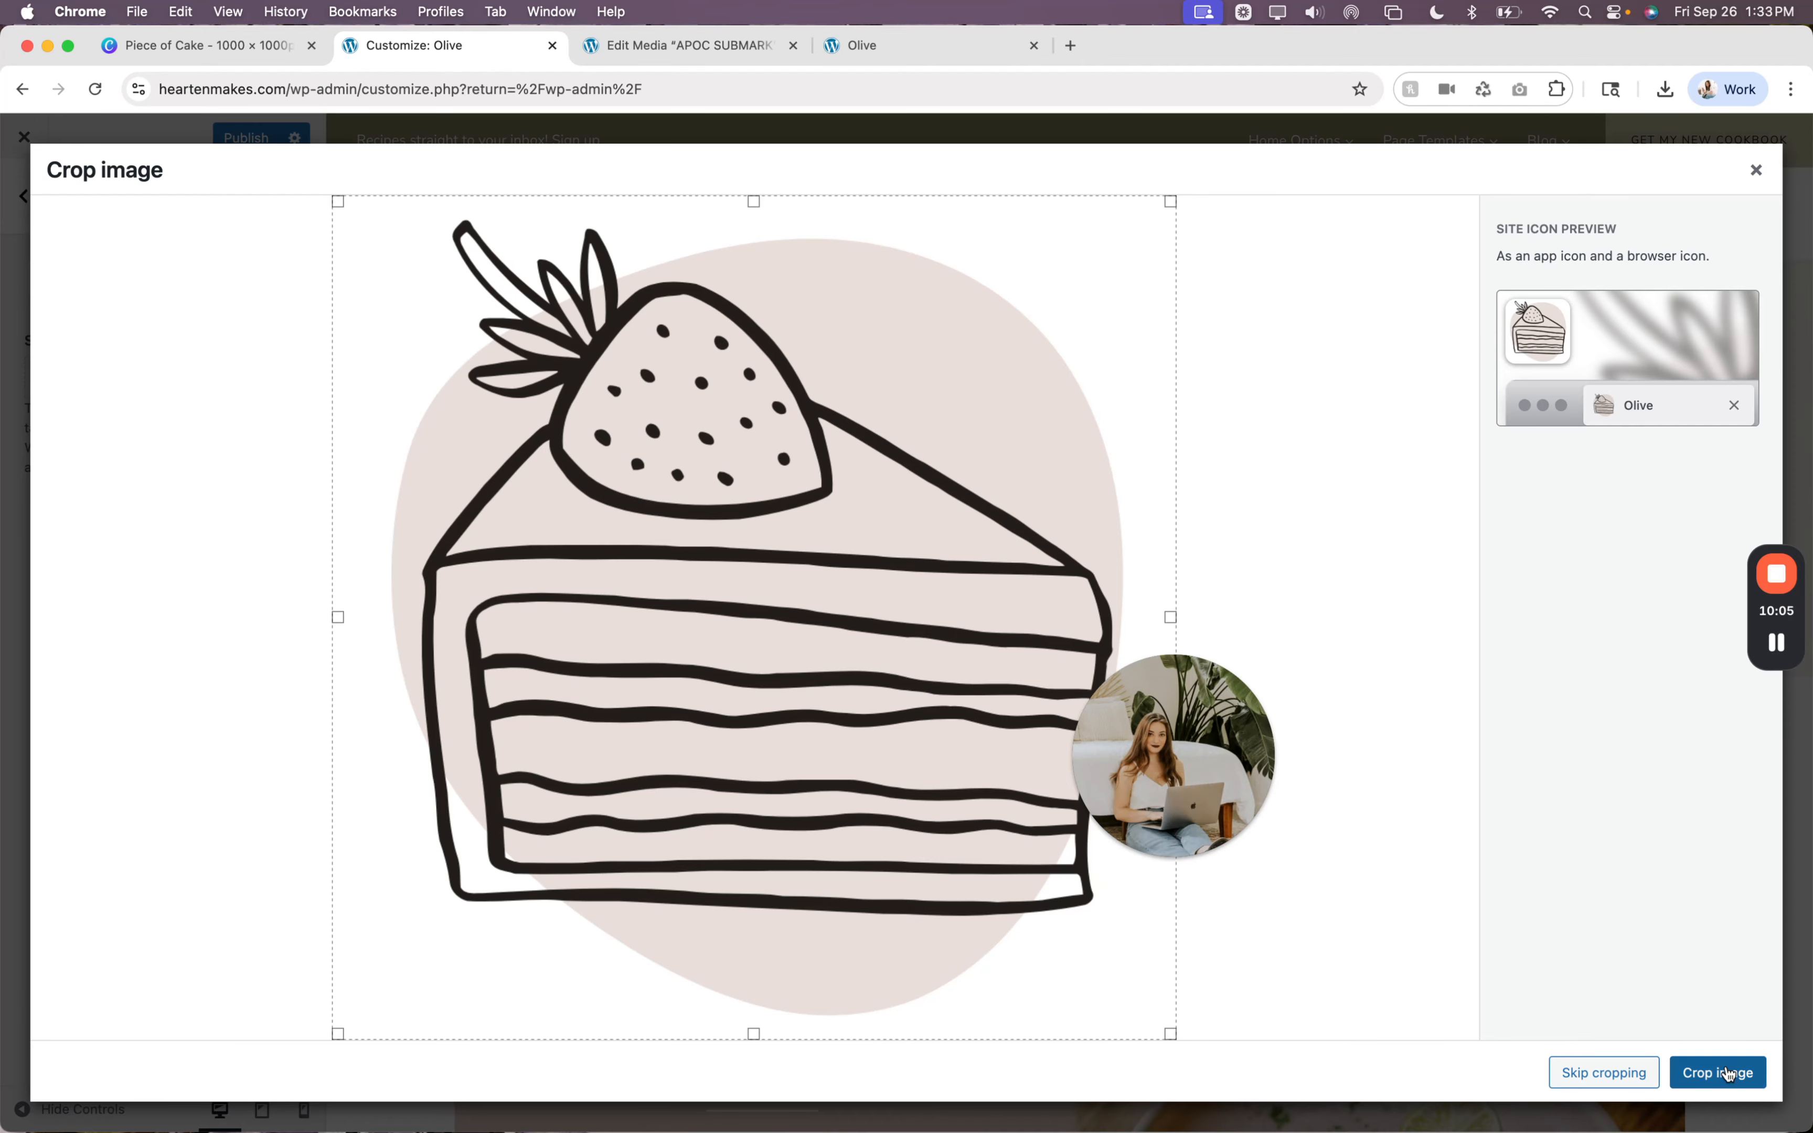
left_click(1603, 1075)
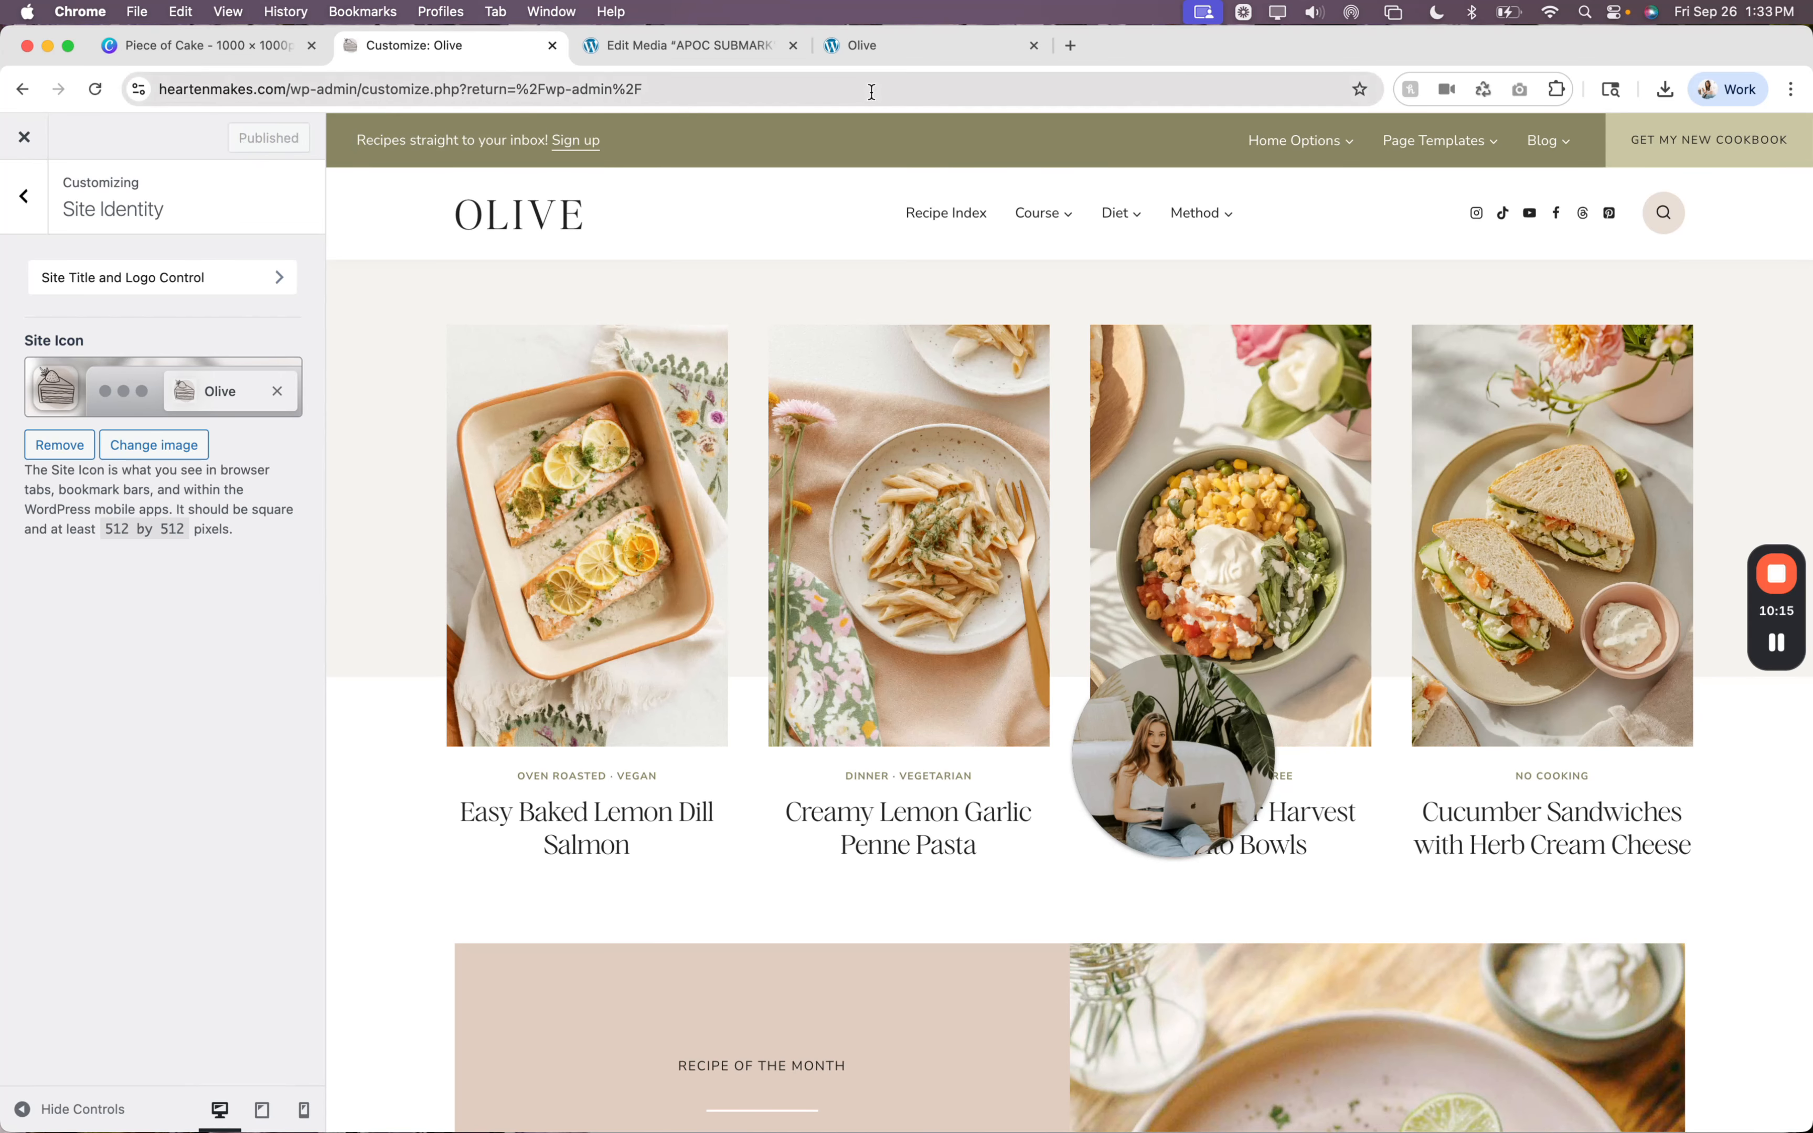
Switch to the live Olive site's browser tab and reload its home page to check the published changes.
left_click(878, 48)
left_click(780, 89)
key("Return")
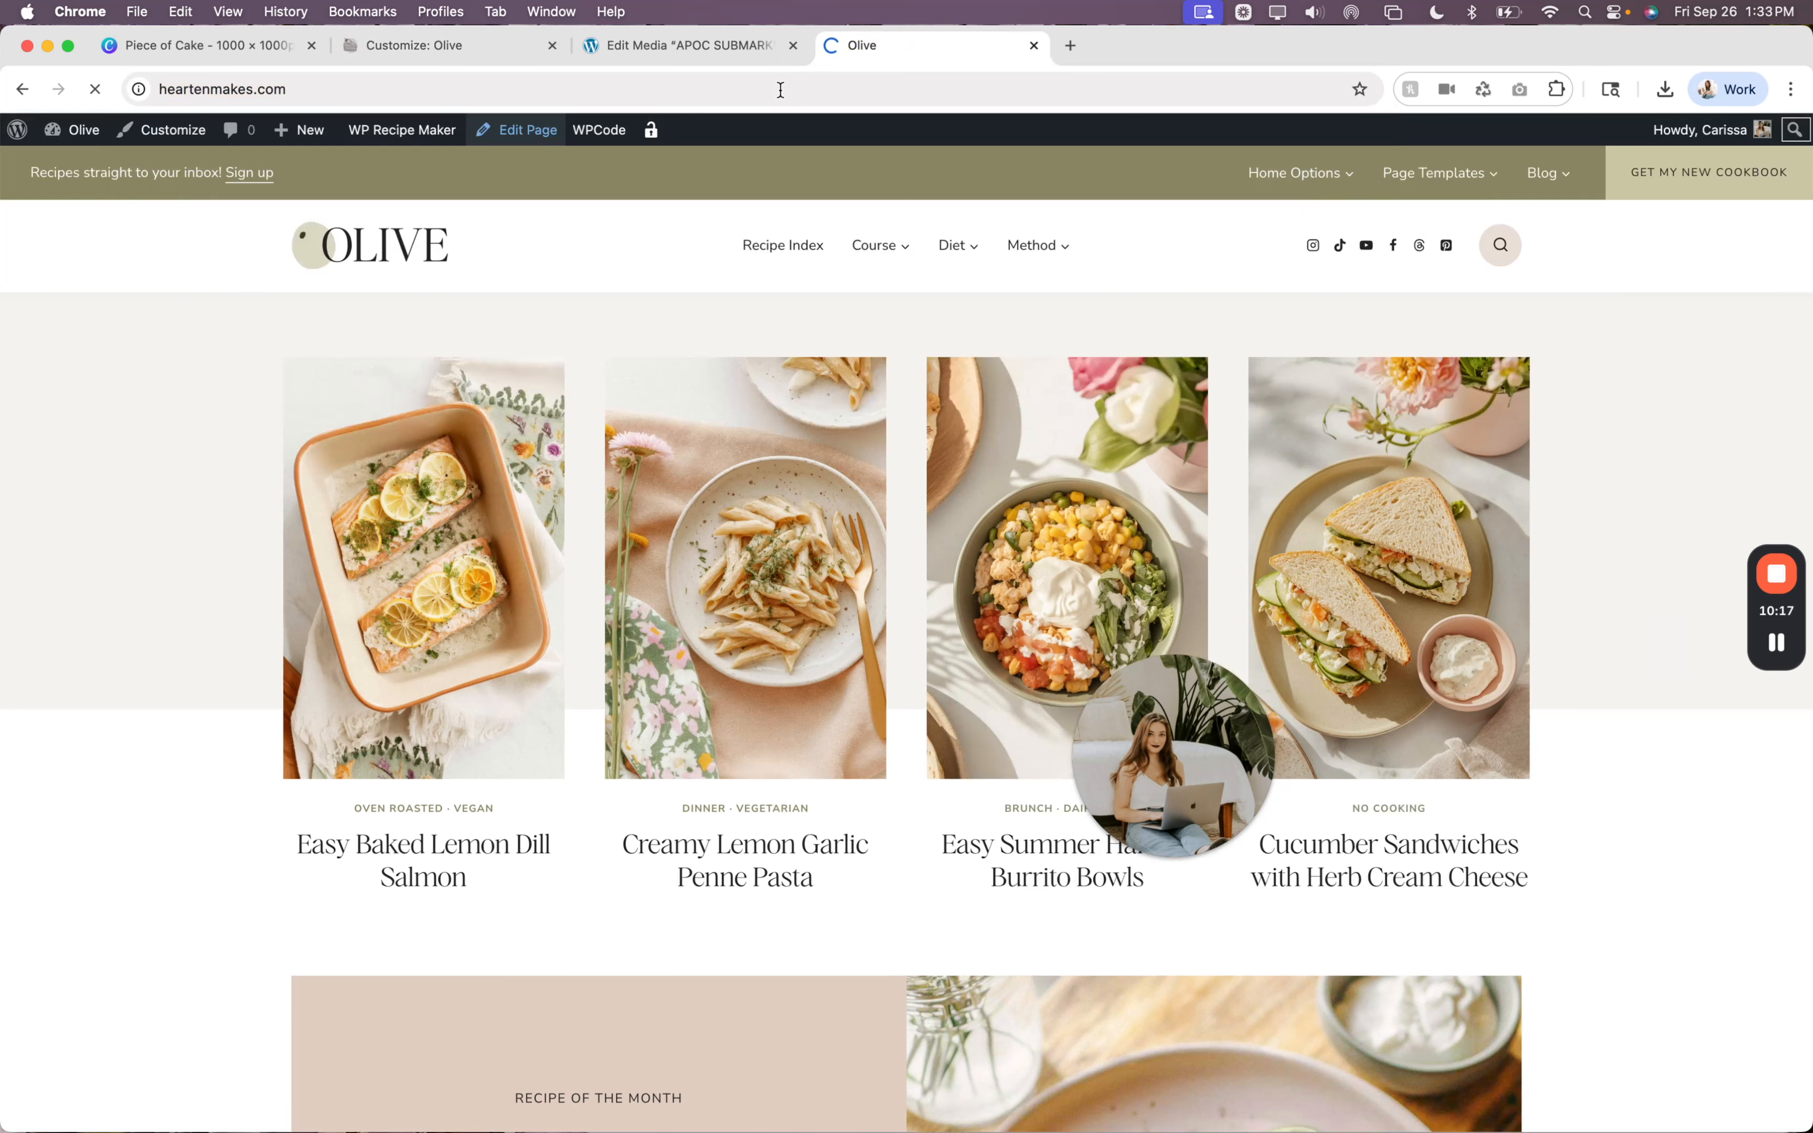